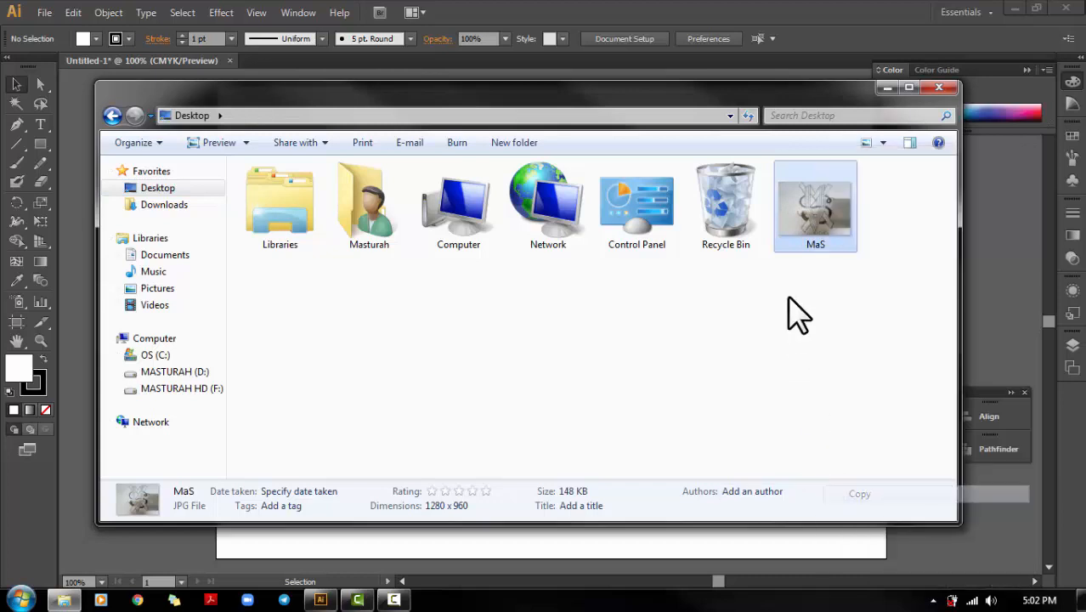
Bring the MaS image from the Desktop folder into the Illustrator document and move it over the artboard.
drag(1008, 252, 1000, 236)
click(888, 88)
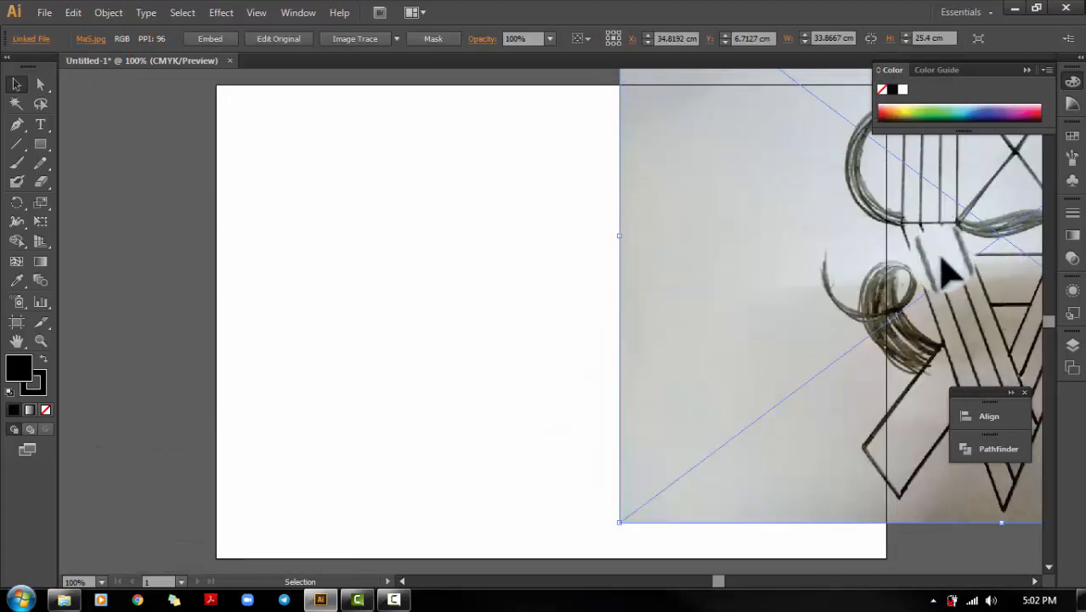
drag(946, 272, 594, 315)
drag(507, 245, 448, 403)
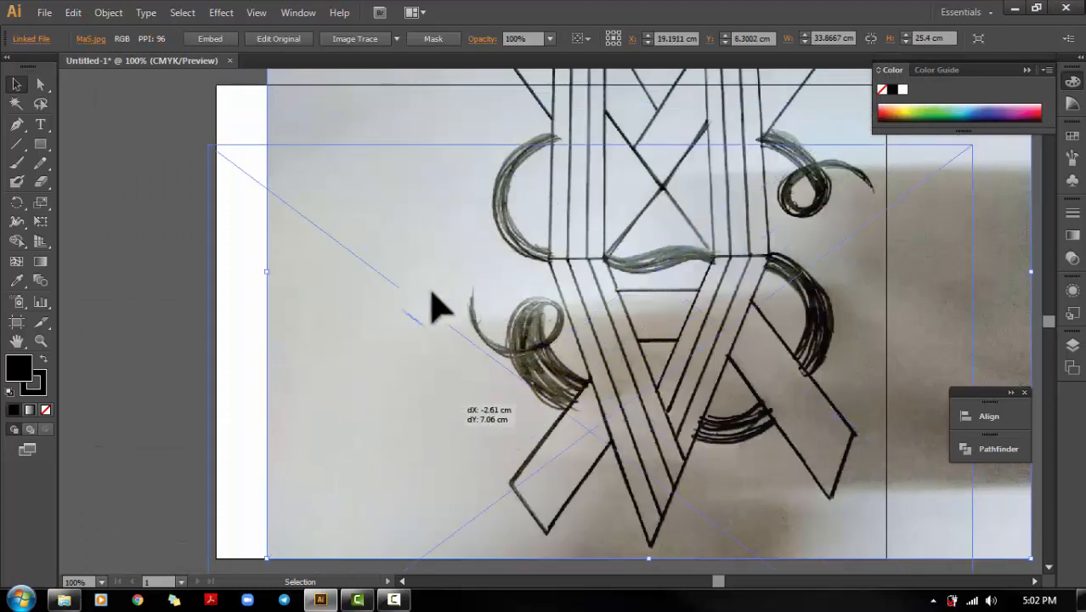
drag(206, 145, 199, 221)
click(199, 221)
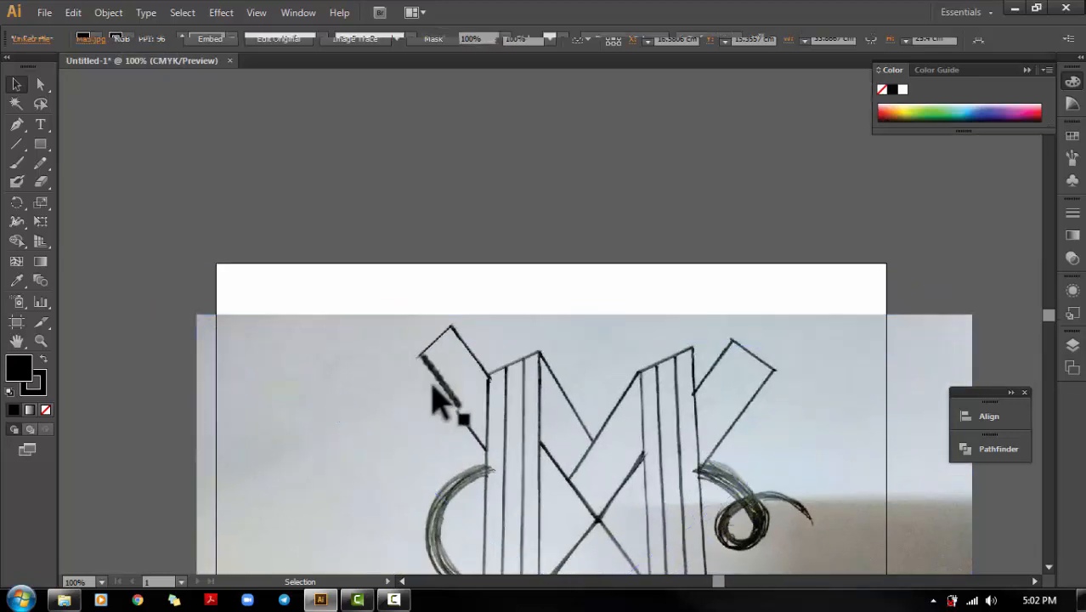
drag(544, 408, 500, 219)
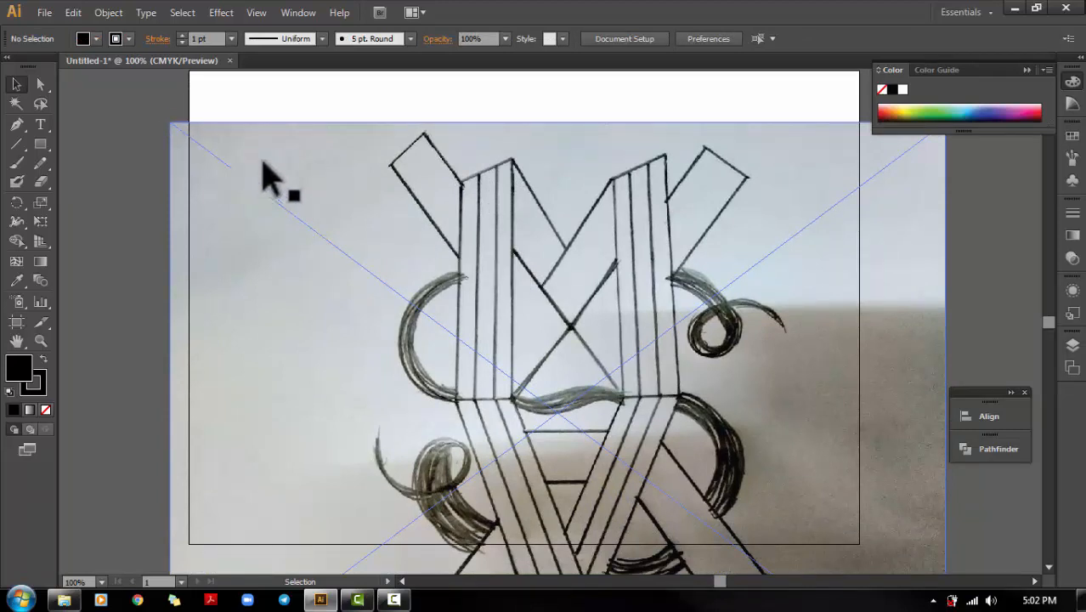
Shrink the sketch image proportionally to about 14.64 × 10.98 cm and move it near the artboard's centre.
double_click(170, 123)
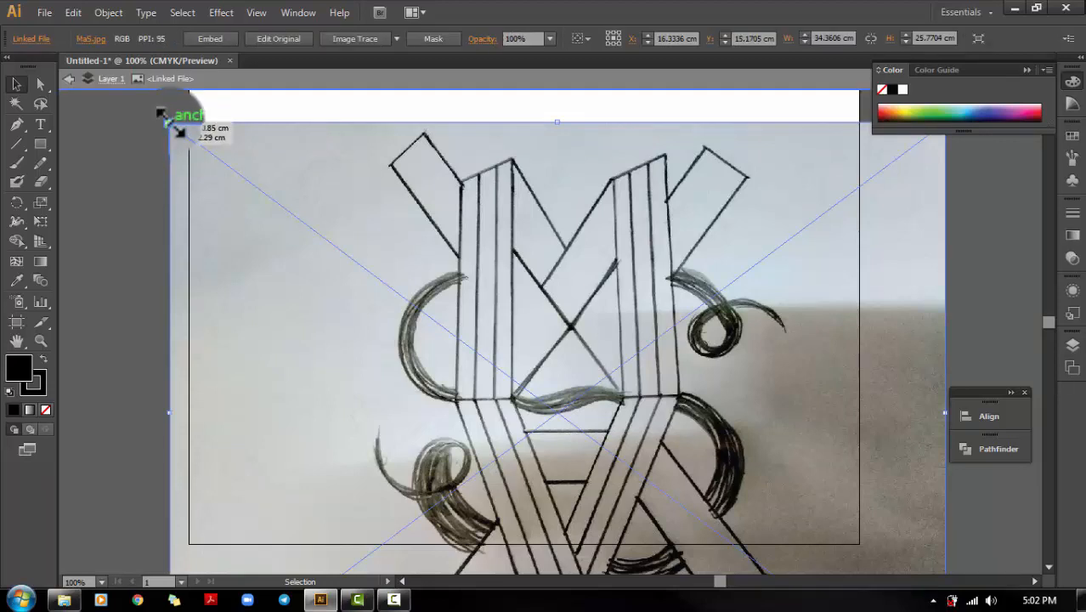
double_click(149, 127)
click(170, 123)
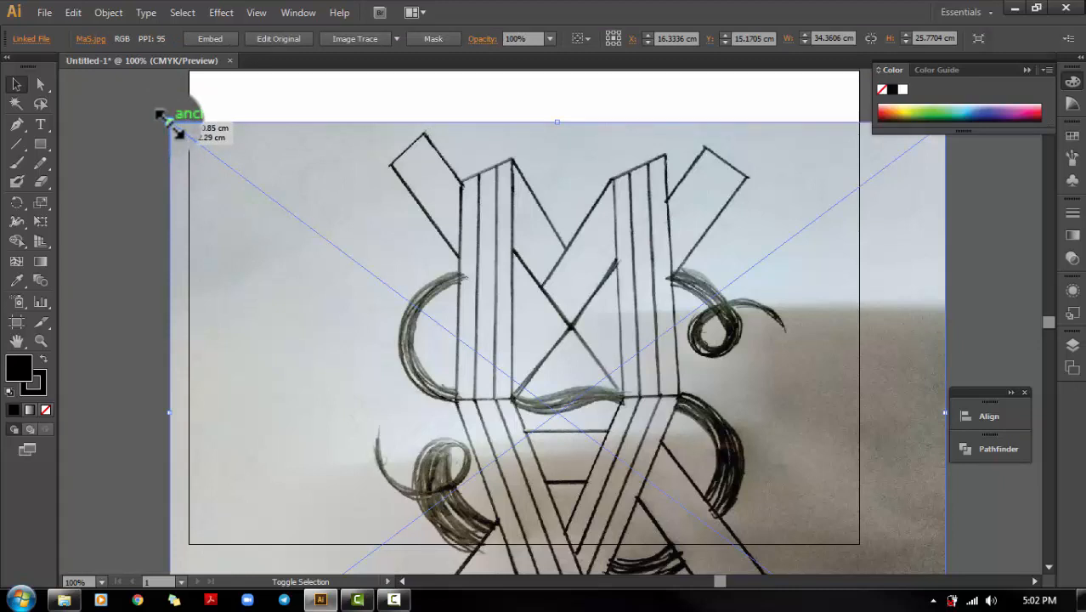
drag(178, 132, 615, 457)
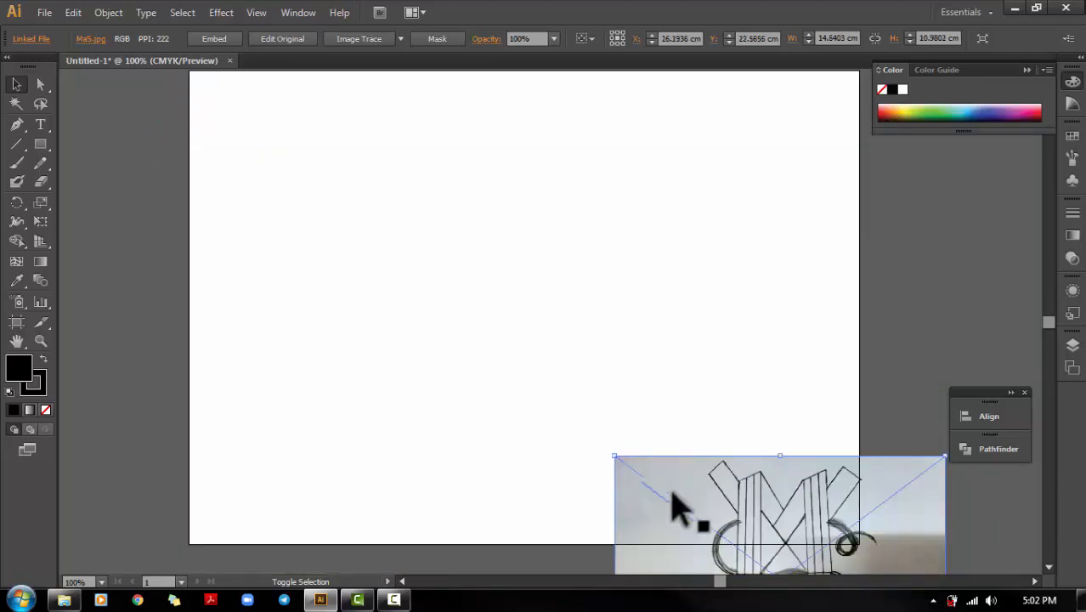
click(455, 276)
drag(693, 484, 432, 201)
click(704, 199)
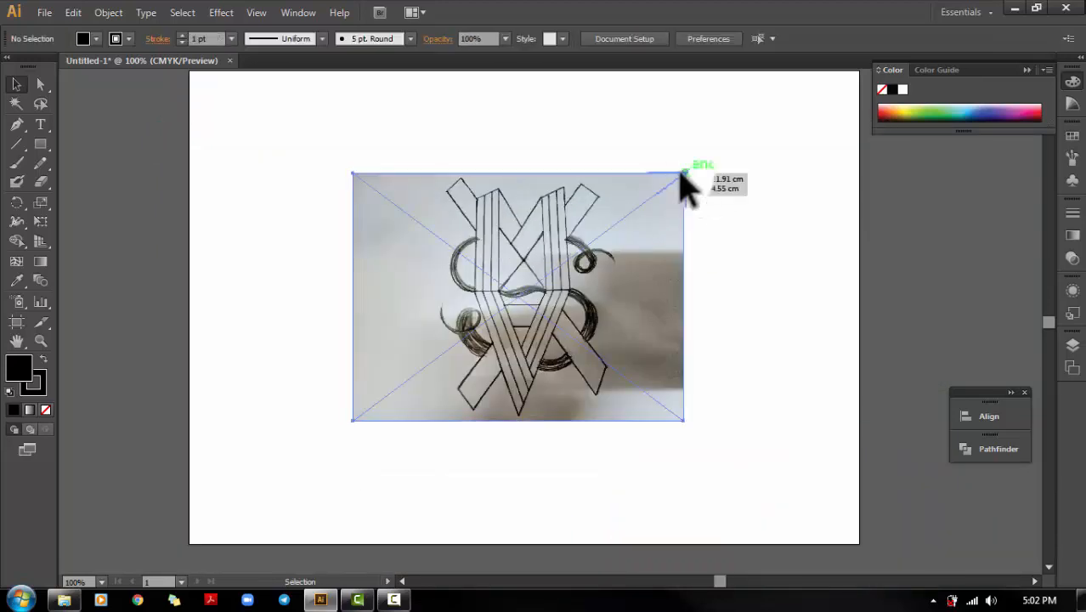
Try resizing the sketch image from its upper-right corner without keeping its proportions, and undo the distortion.
click(682, 174)
drag(682, 175, 649, 174)
key(ctrl+z)
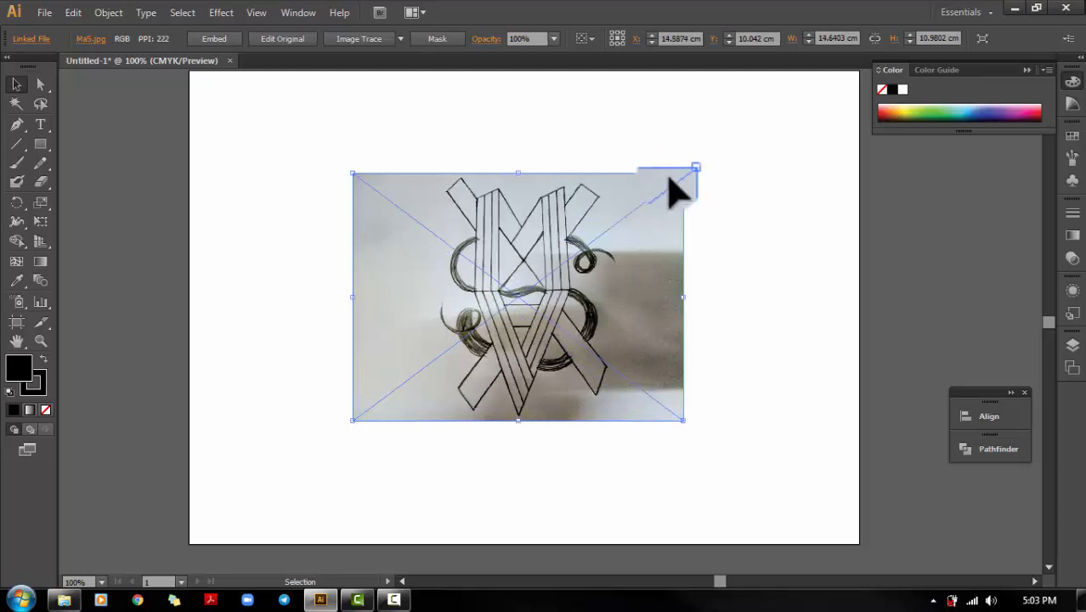
drag(685, 173, 615, 376)
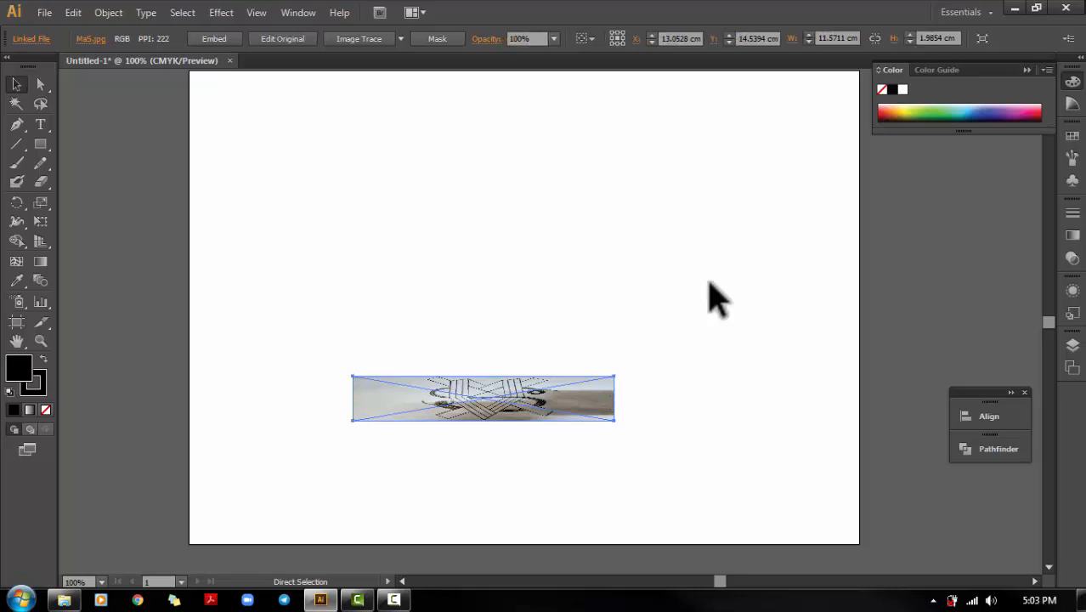
key(ctrl+z)
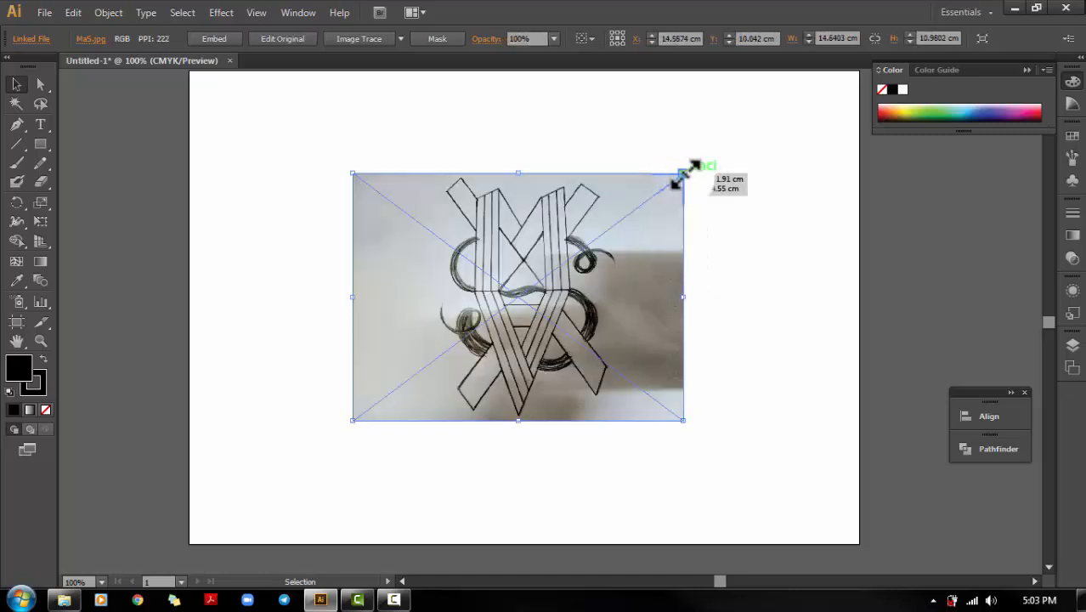
Enlarge the sketch image proportionally to about 16.99 × 12.75 cm.
click(708, 230)
click(682, 173)
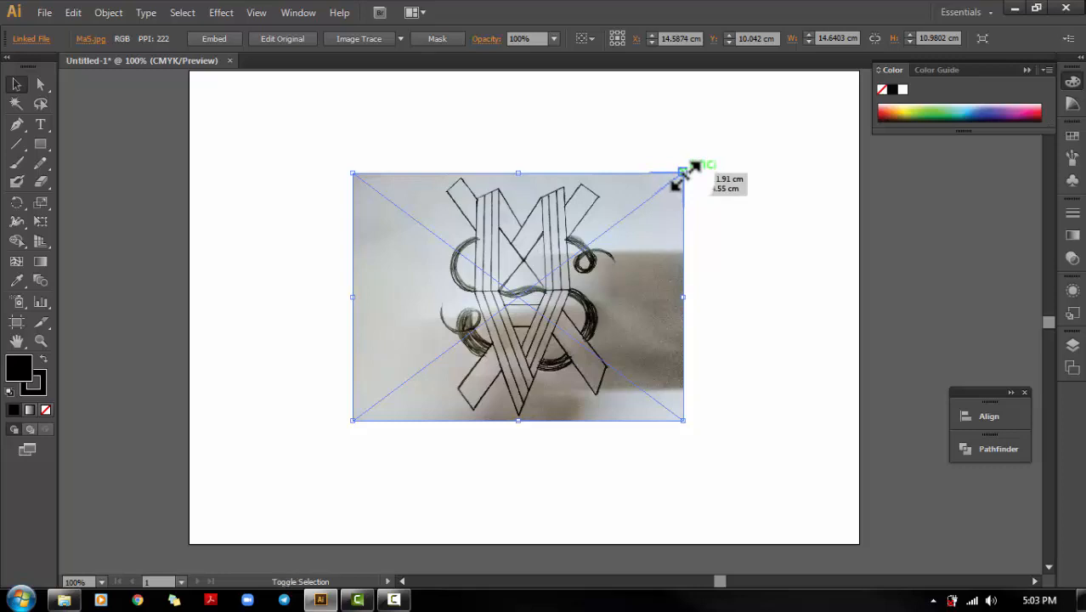
drag(685, 172, 781, 157)
Centre the sketch image on the artboard at about X 14.85 cm, Y 10.04 cm, and deselect it.
key(space)
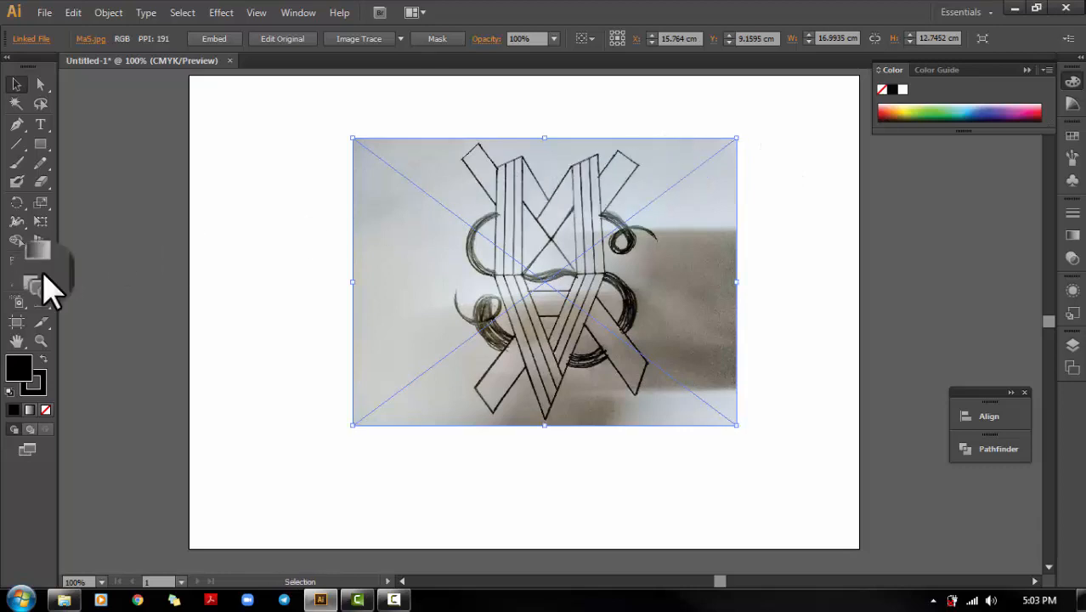
click(12, 337)
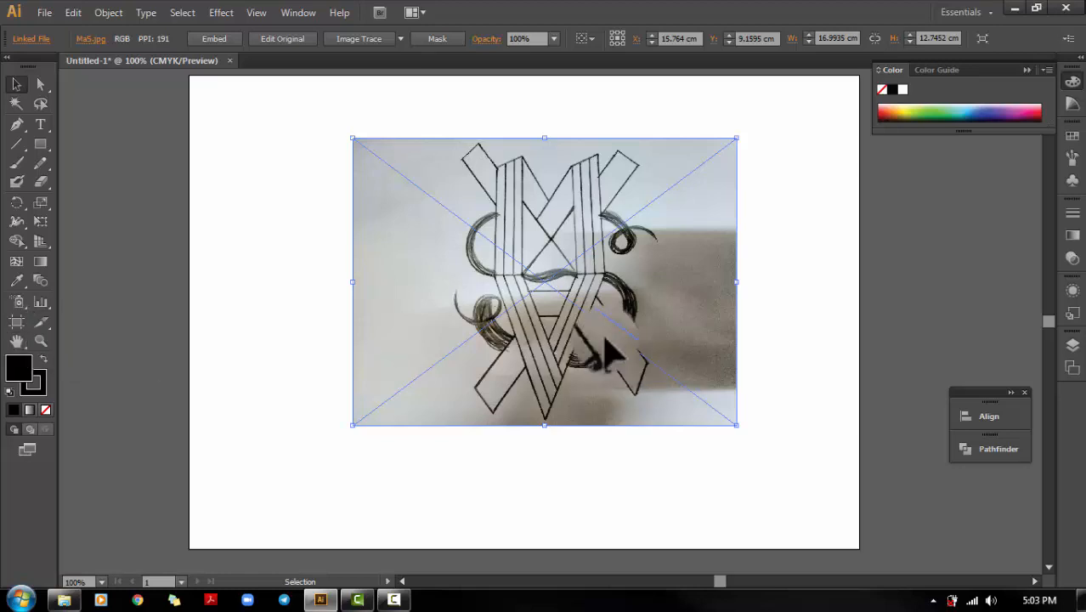
mouse_move(565, 303)
mouse_down()
mouse_move(551, 298)
mouse_move(647, 286)
mouse_move(543, 327)
mouse_move(561, 311)
mouse_move(578, 326)
mouse_move(571, 297)
mouse_up()
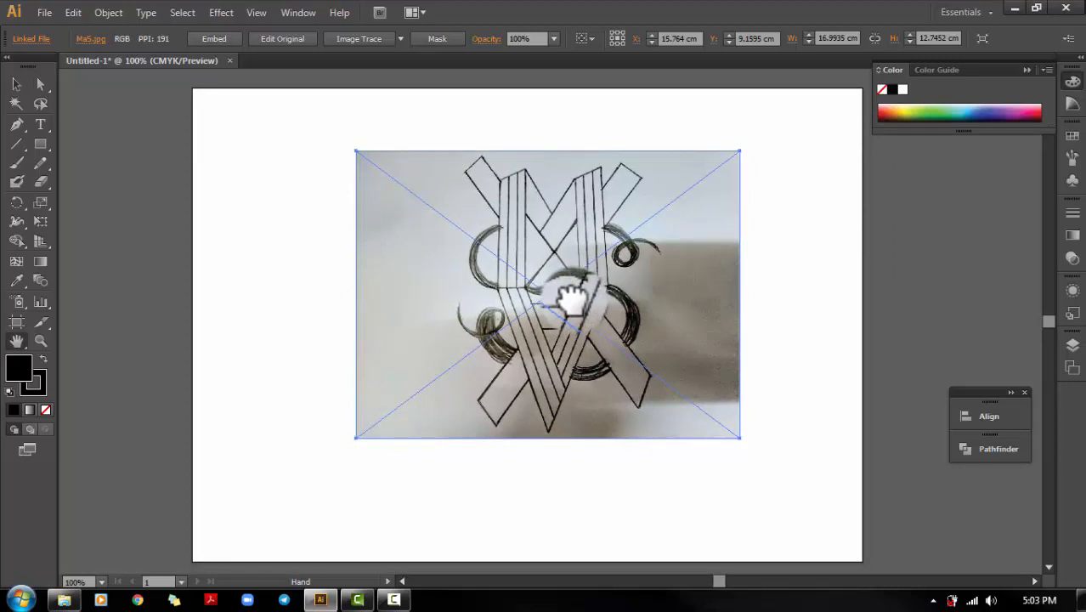
drag(582, 315, 546, 348)
click(722, 376)
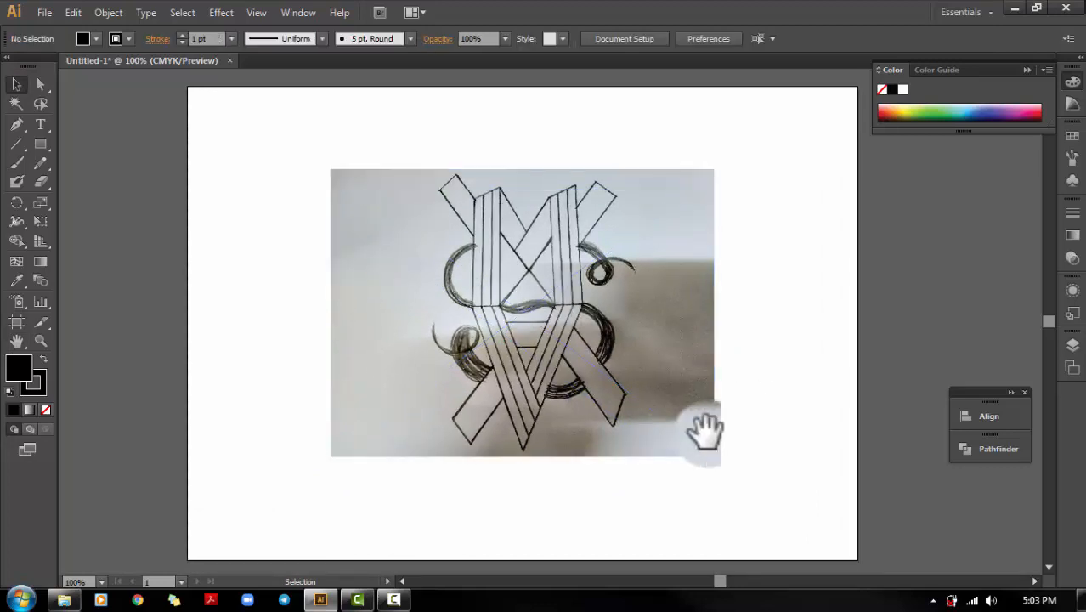
drag(705, 430, 684, 384)
click(687, 393)
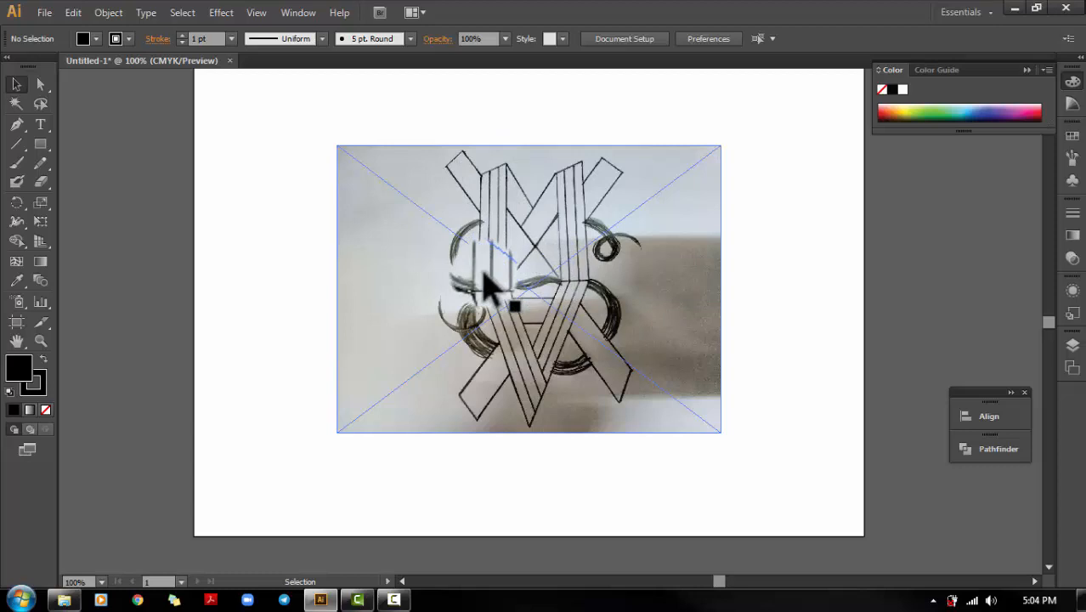
Move the sketch image straight up on the artboard to about Y 9.3 cm.
click(507, 208)
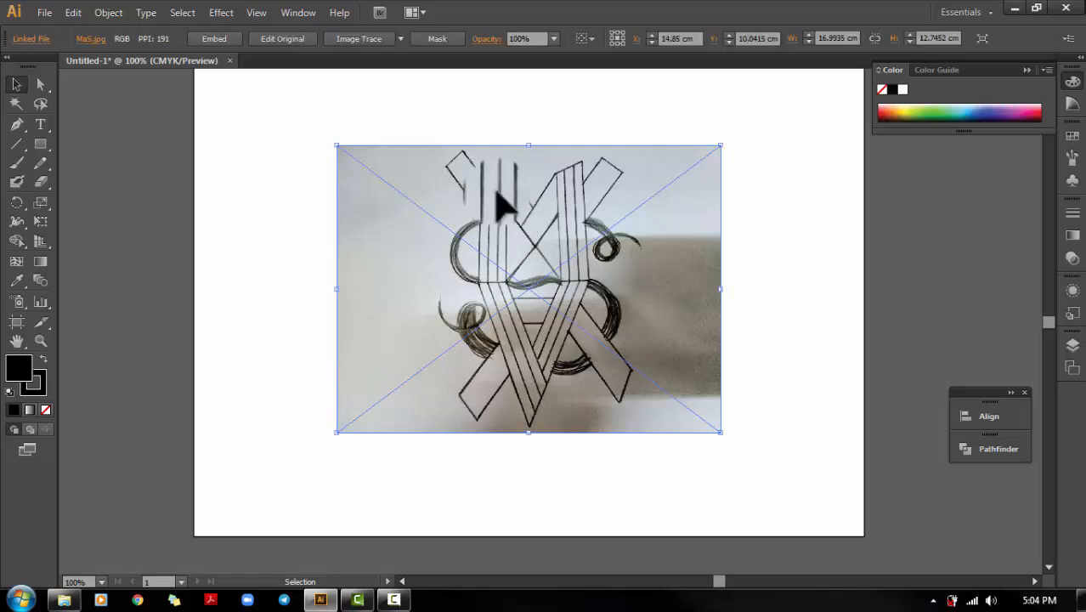
mouse_move(500, 206)
mouse_down()
mouse_move(490, 200)
mouse_move(508, 206)
mouse_up()
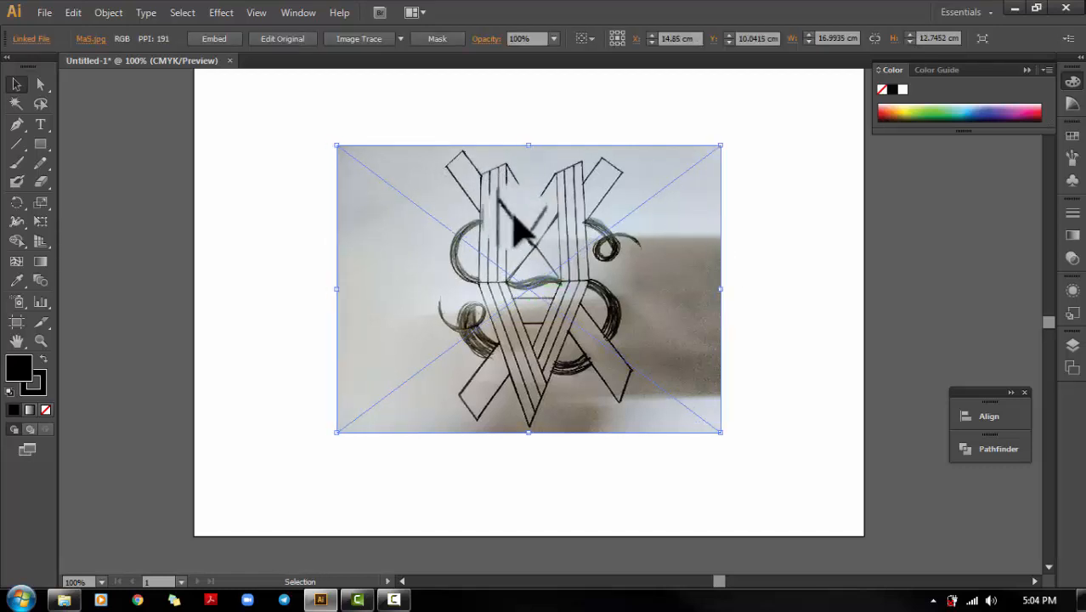
click(279, 187)
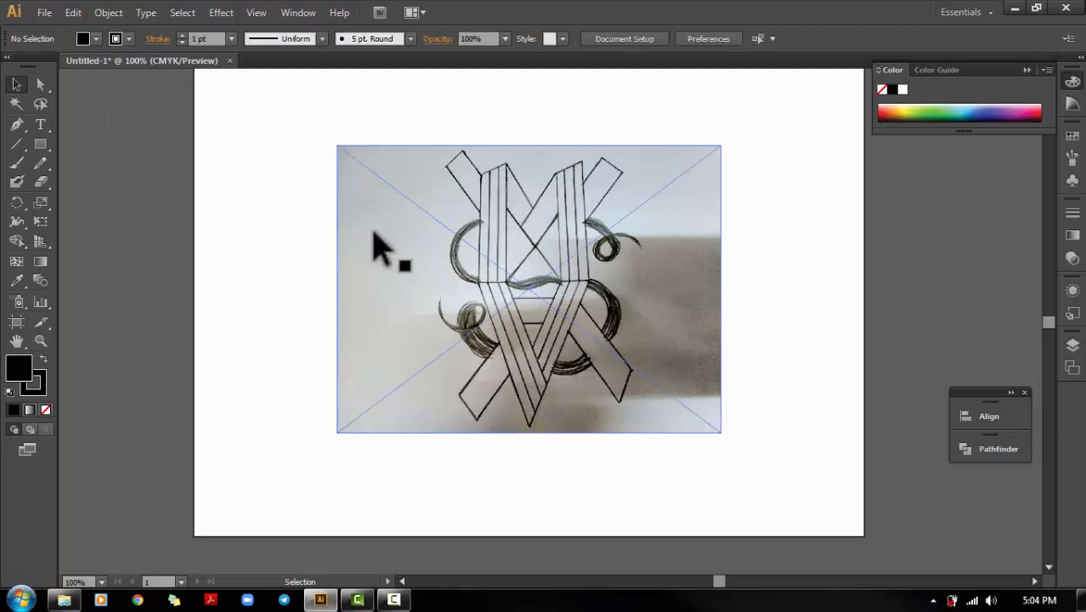
drag(381, 244, 515, 206)
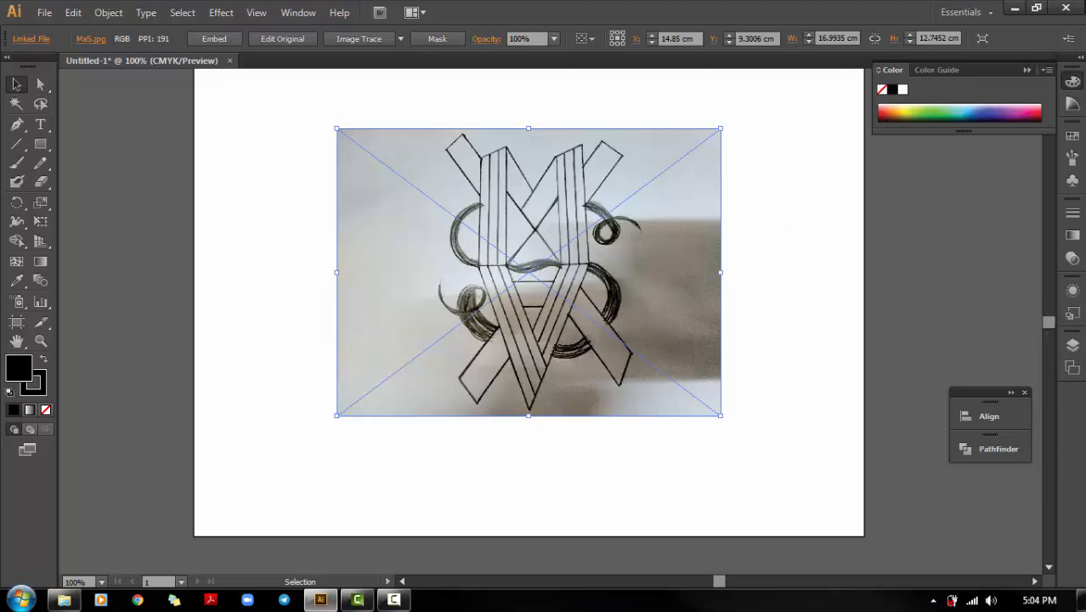
Show the document's layers, lock Layer 1 holding the sketch image, and unlock it again.
click(1072, 344)
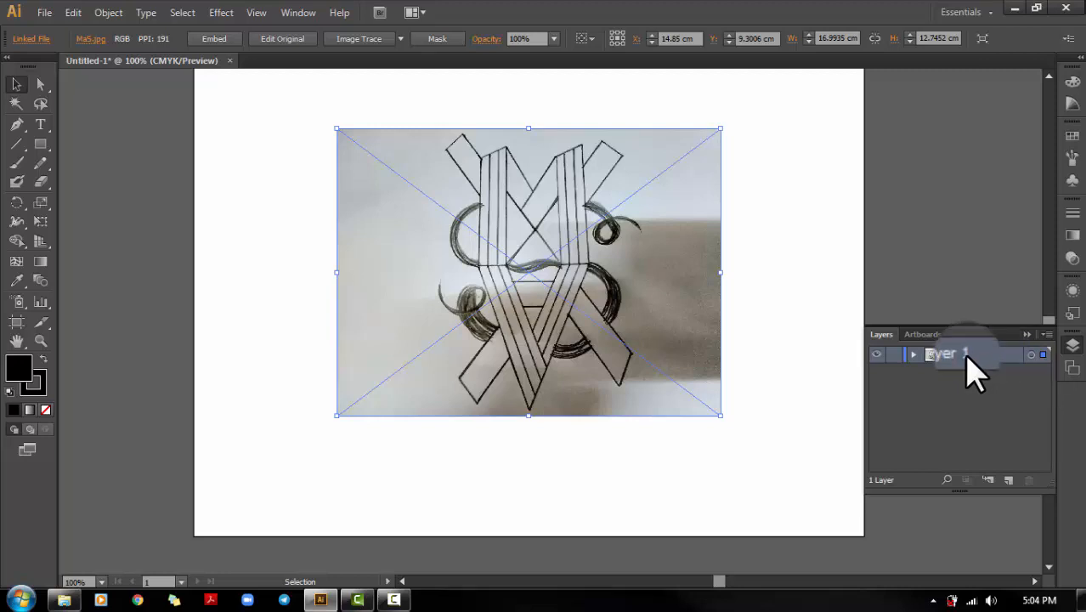
click(892, 352)
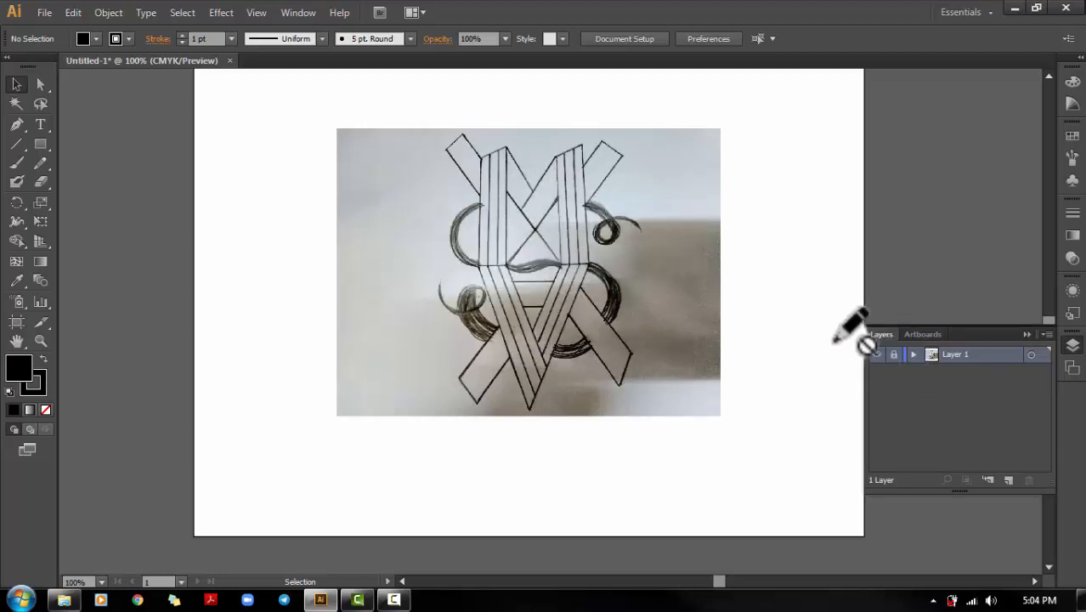
click(893, 354)
click(600, 266)
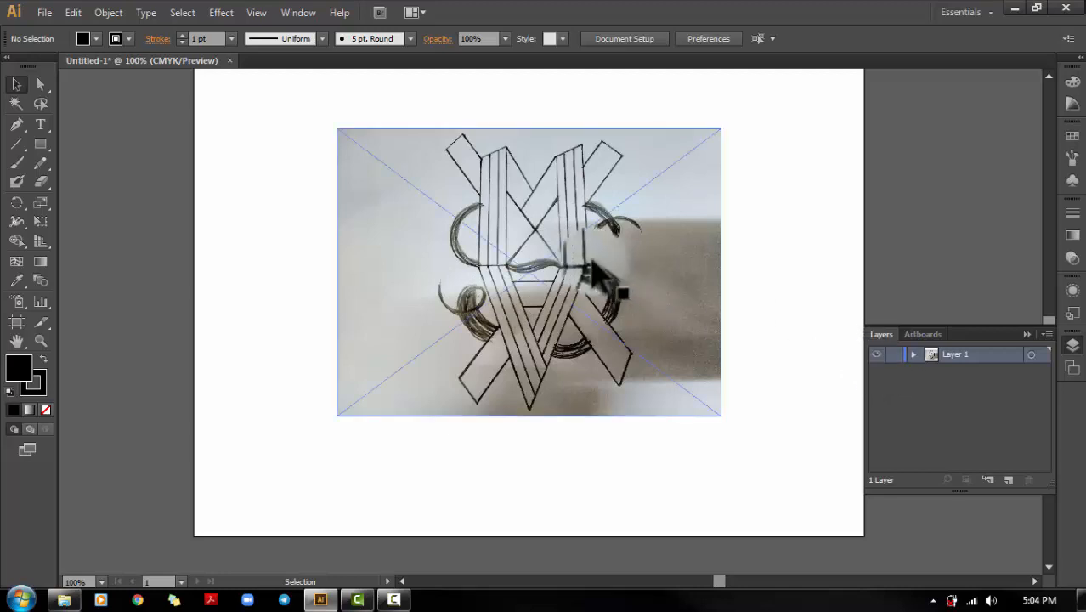
click(595, 272)
key(ctrl+shift+a)
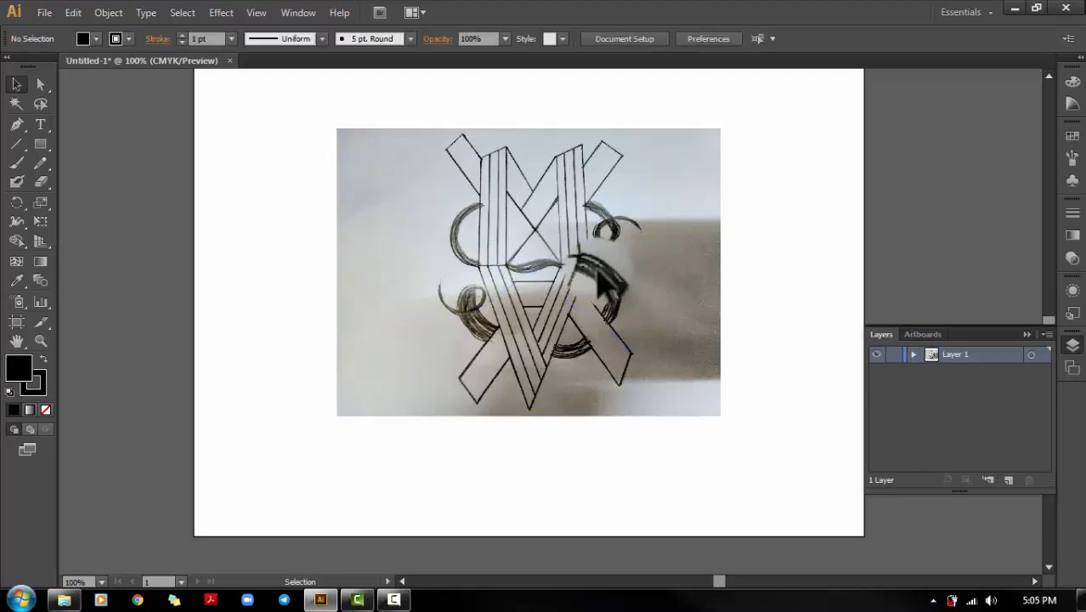
Try locking and unlocking Layer 1, and undo both lock changes.
click(890, 354)
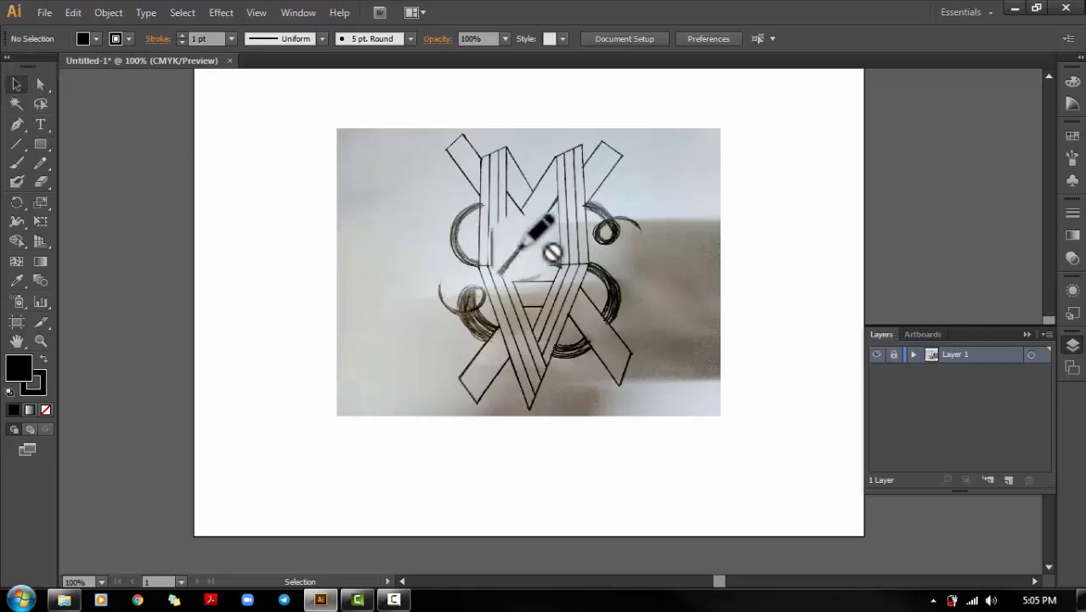
click(893, 355)
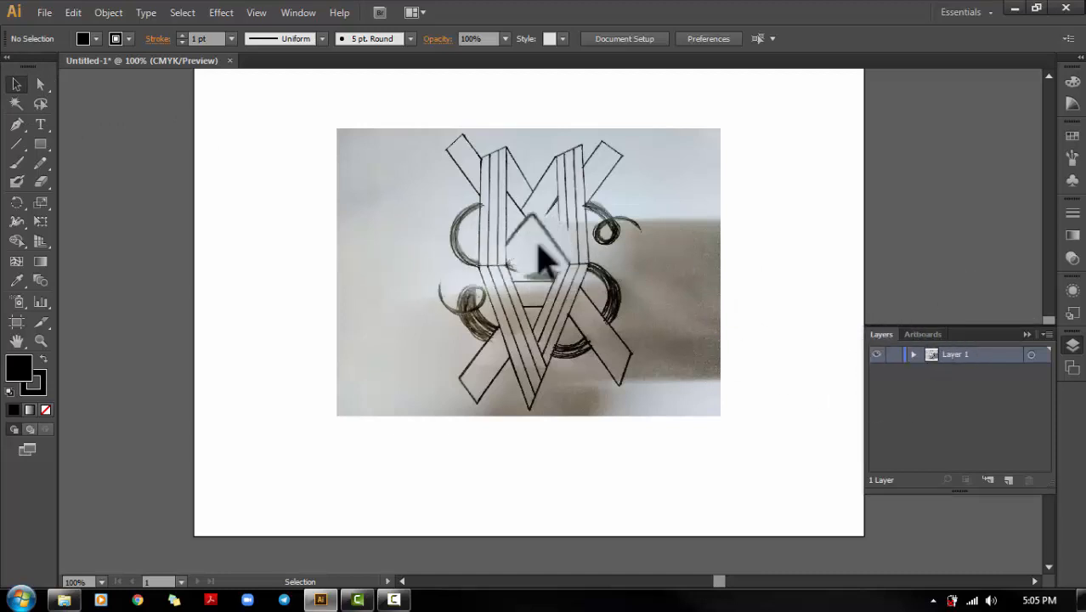
key(a)
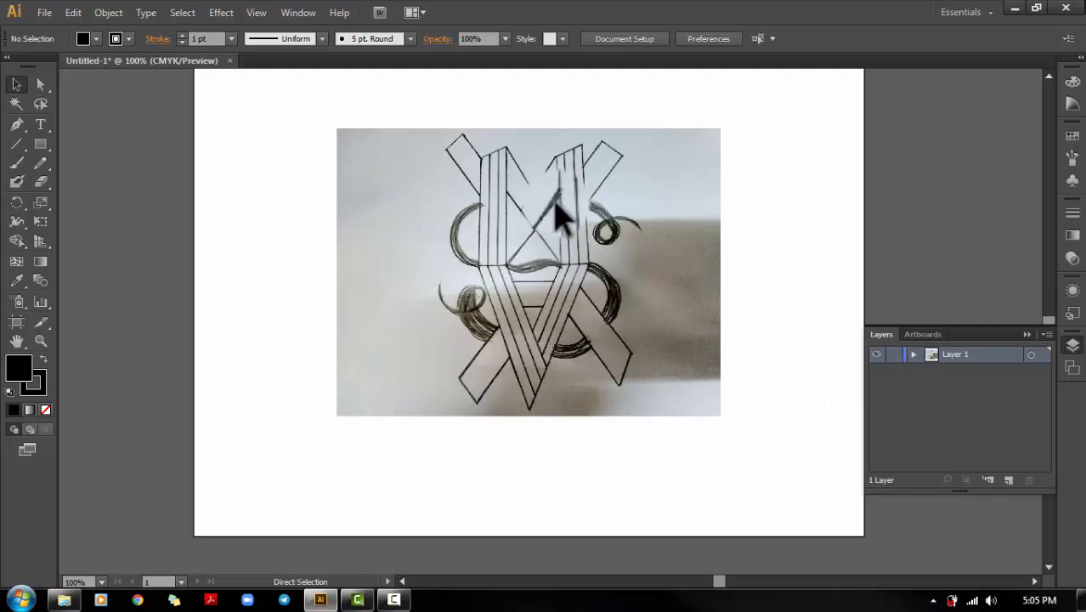
click(555, 202)
key(ctrl+z)
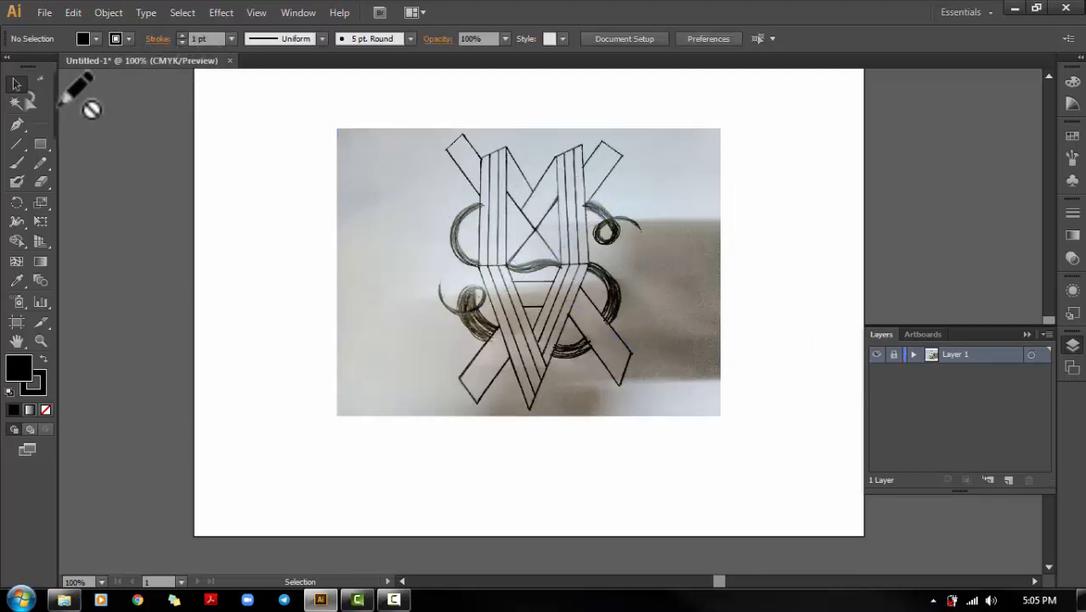
key(ctrl+z)
click(15, 85)
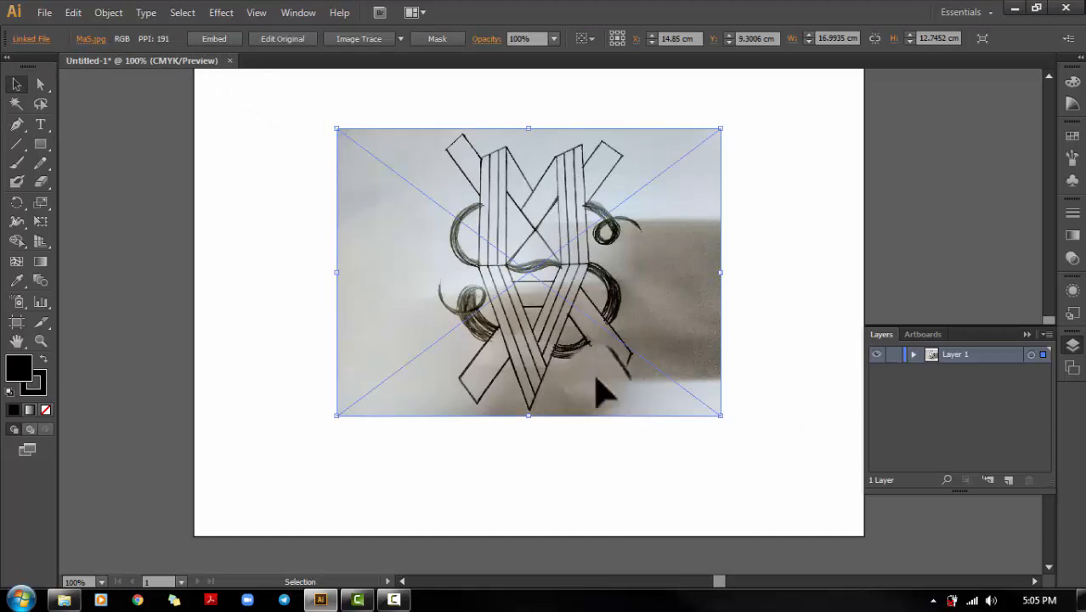
Shift the sketch image slightly down and left to about X 14.64 cm, Y 9.55 cm.
drag(607, 277, 601, 282)
click(749, 326)
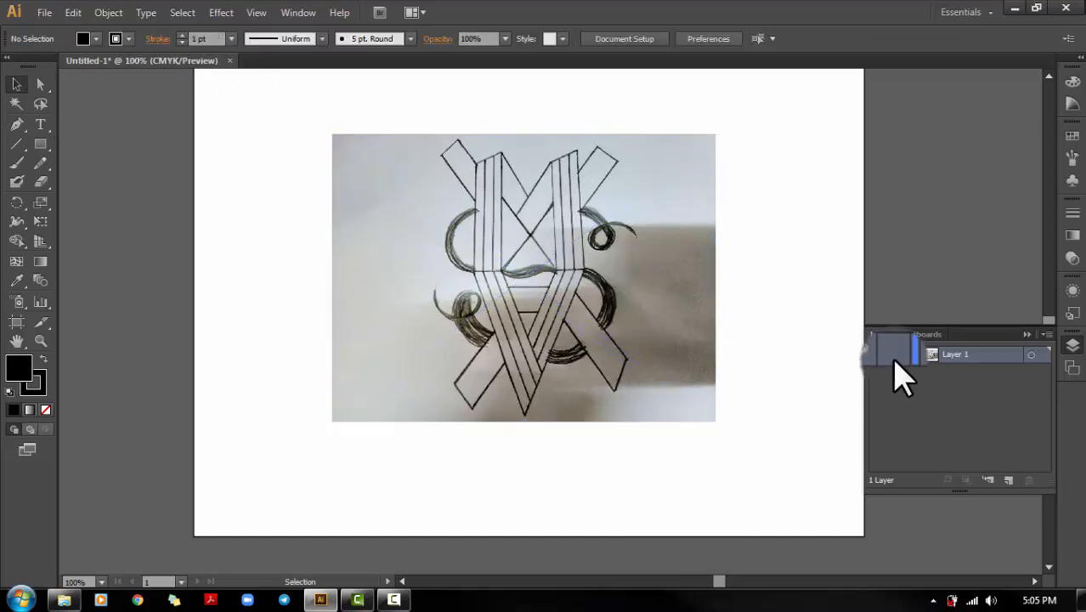
click(557, 291)
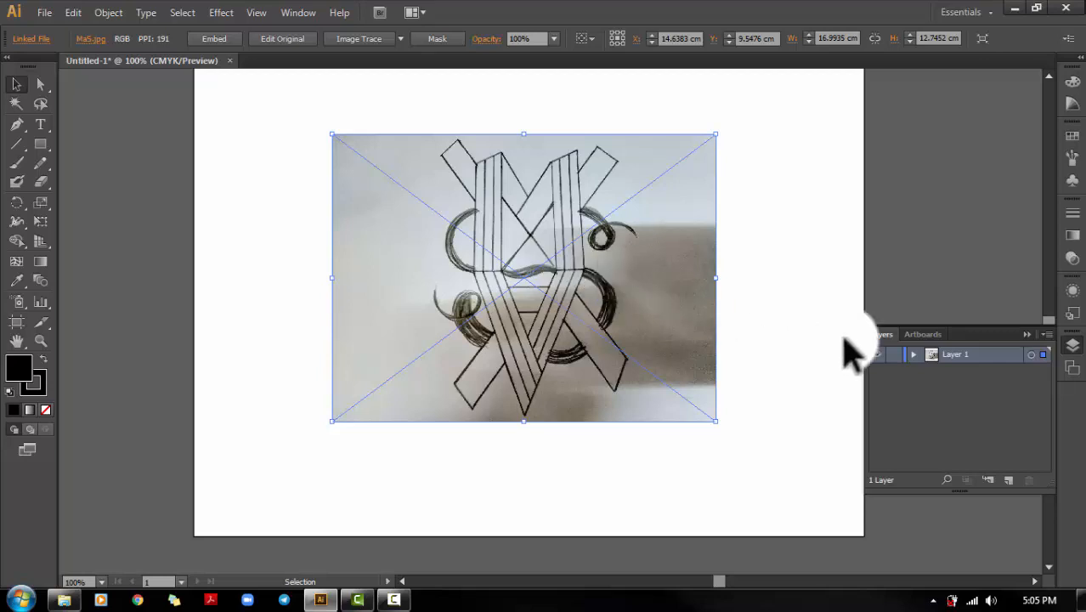
Move the sketch image straight down to about Y 10.01 cm and lock Layer 1.
click(894, 353)
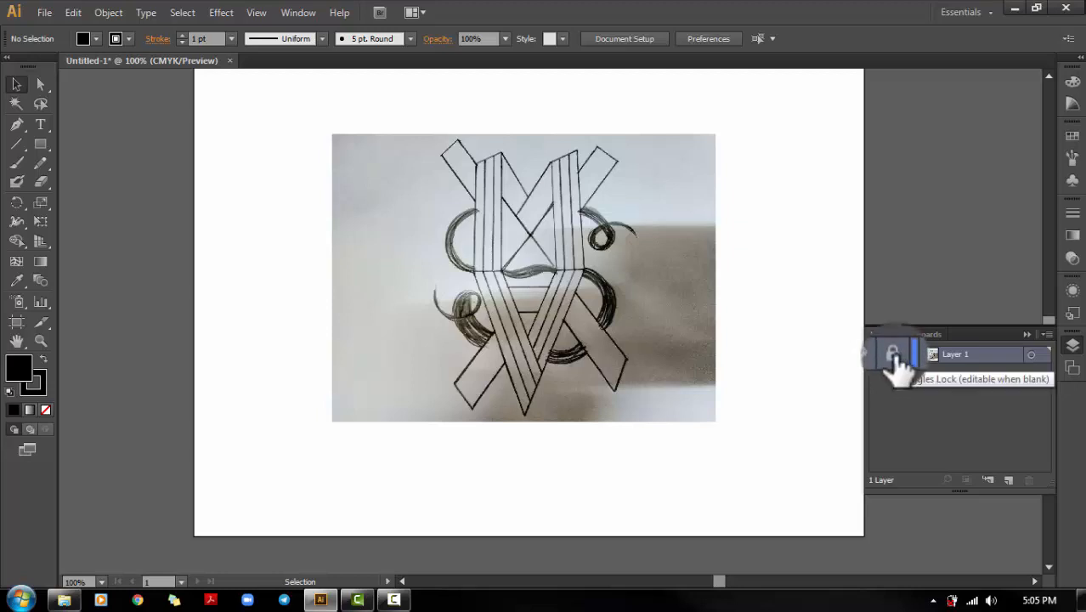
click(894, 354)
mouse_move(625, 305)
mouse_down()
mouse_move(552, 249)
mouse_move(611, 259)
mouse_move(595, 272)
mouse_move(621, 323)
mouse_up()
key(space)
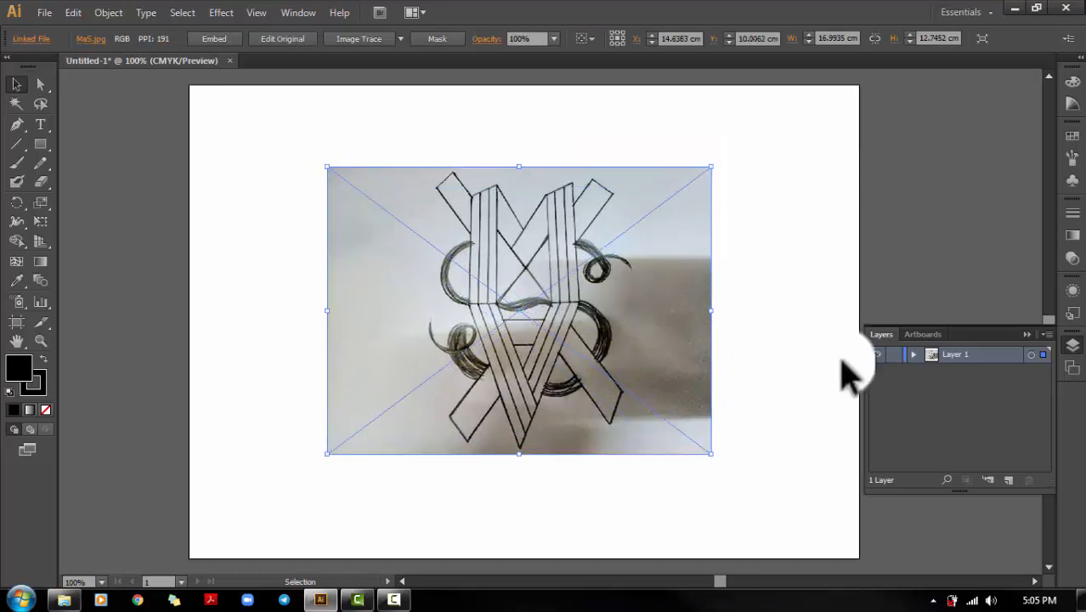
click(892, 355)
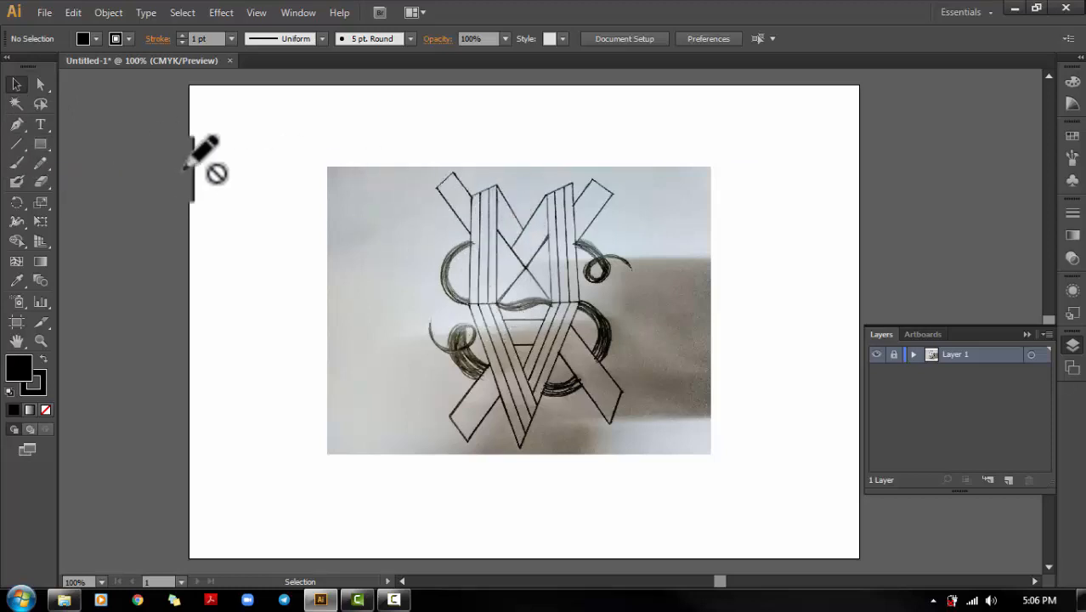
Add a new layer above the locked sketch layer and place the text M near the artboard's upper-left corner.
click(39, 127)
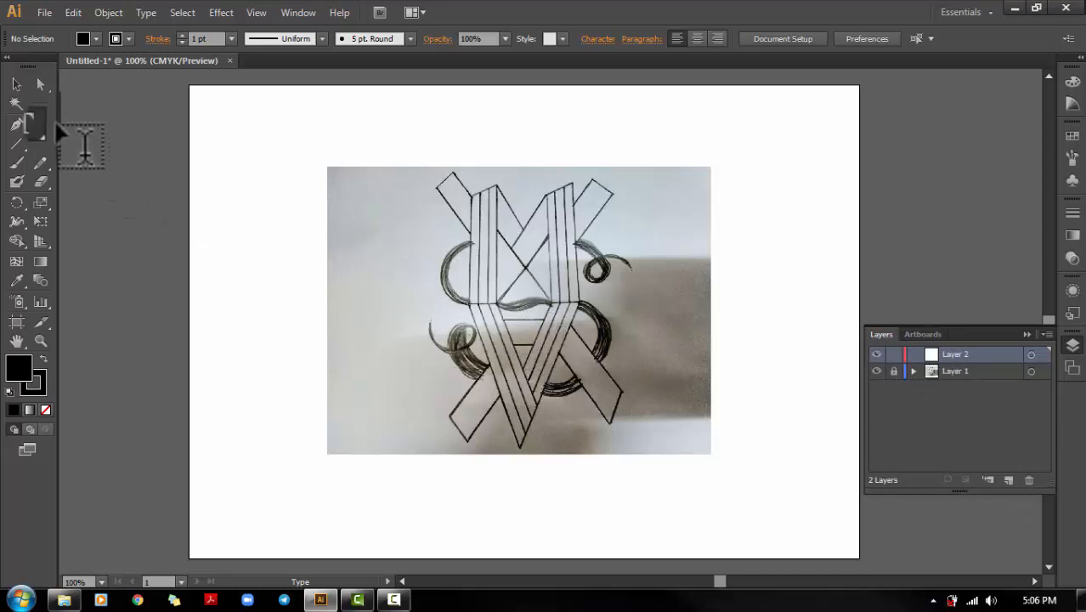
click(280, 174)
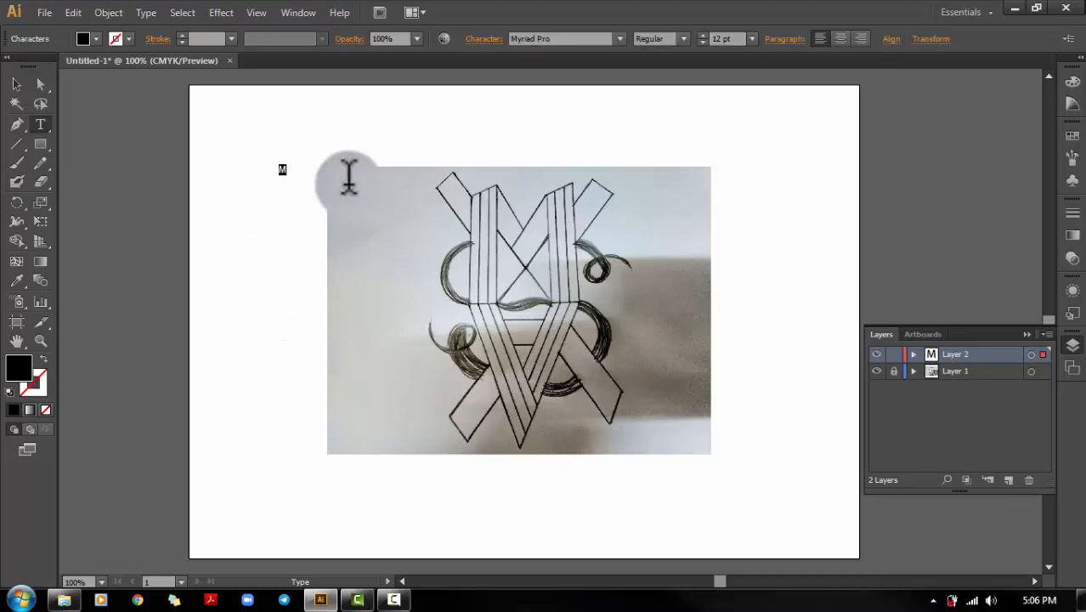
Browse the font list for the M text and try to set its font to Arial.
click(621, 39)
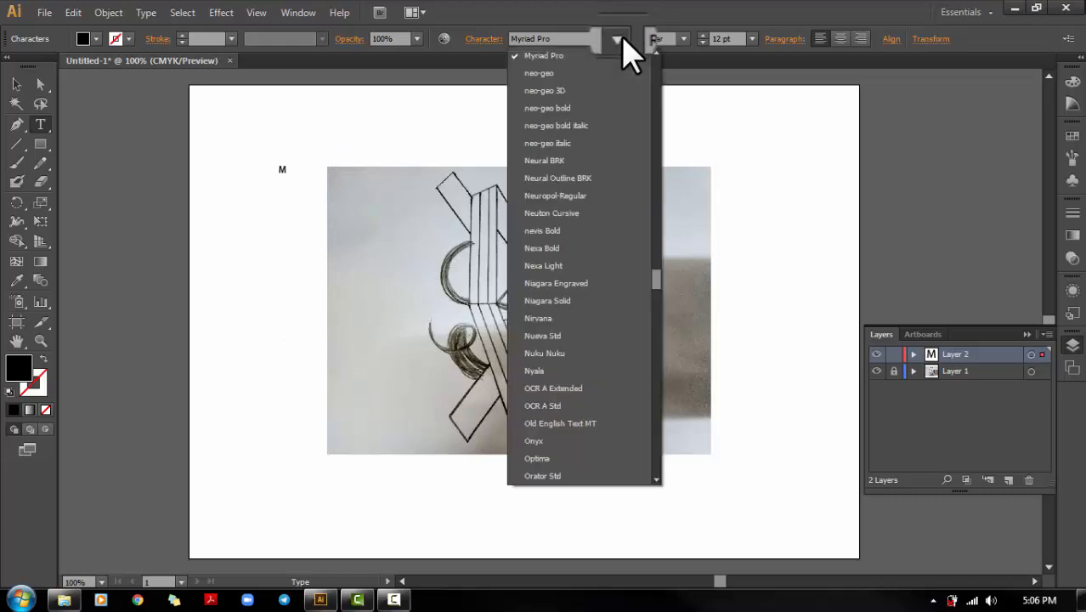
click(621, 40)
click(621, 39)
click(598, 38)
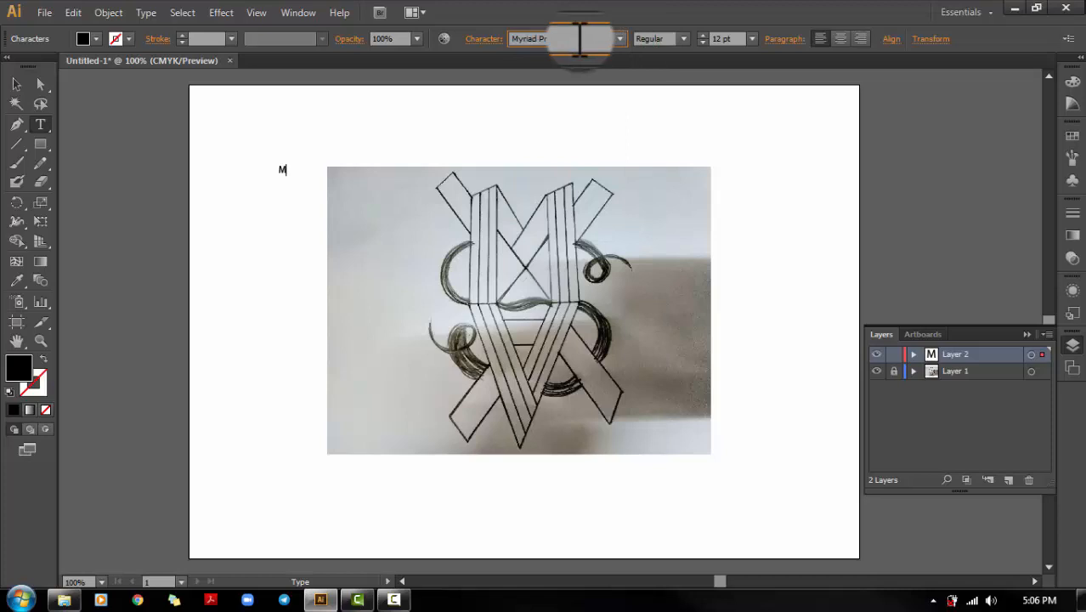
click(581, 39)
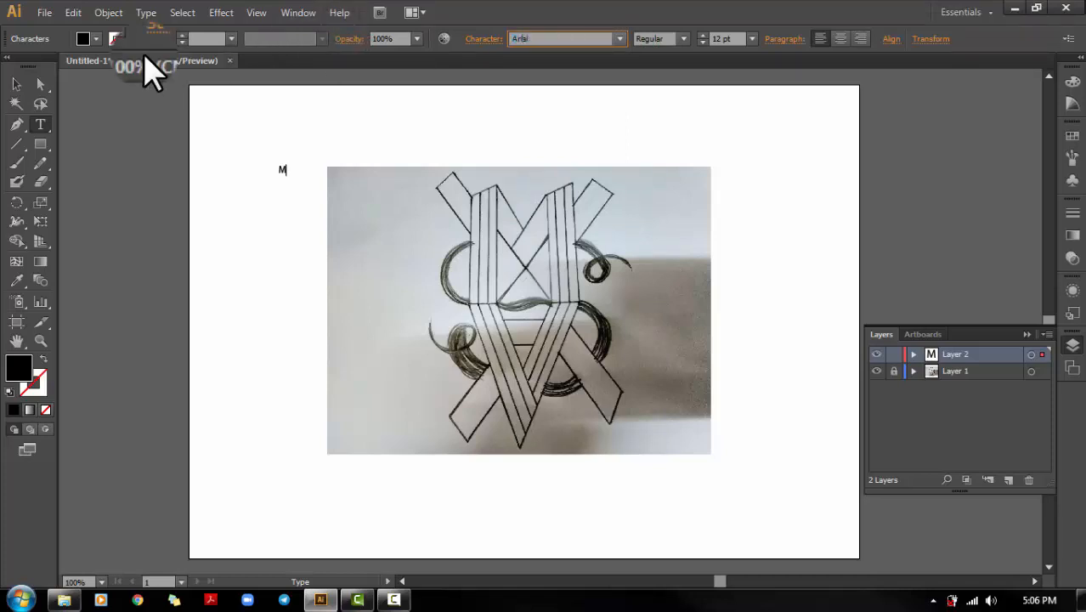
Scale the M text up to about 163.5 pt beside the sketch and set its font to Bebas Neue.
click(16, 84)
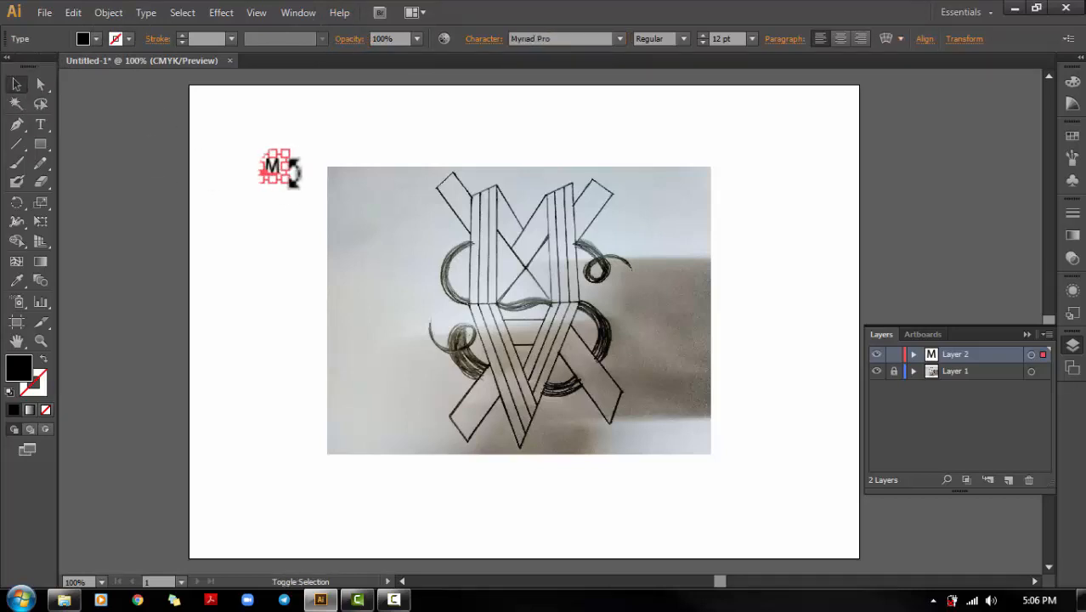
drag(294, 180, 450, 402)
drag(375, 252, 353, 252)
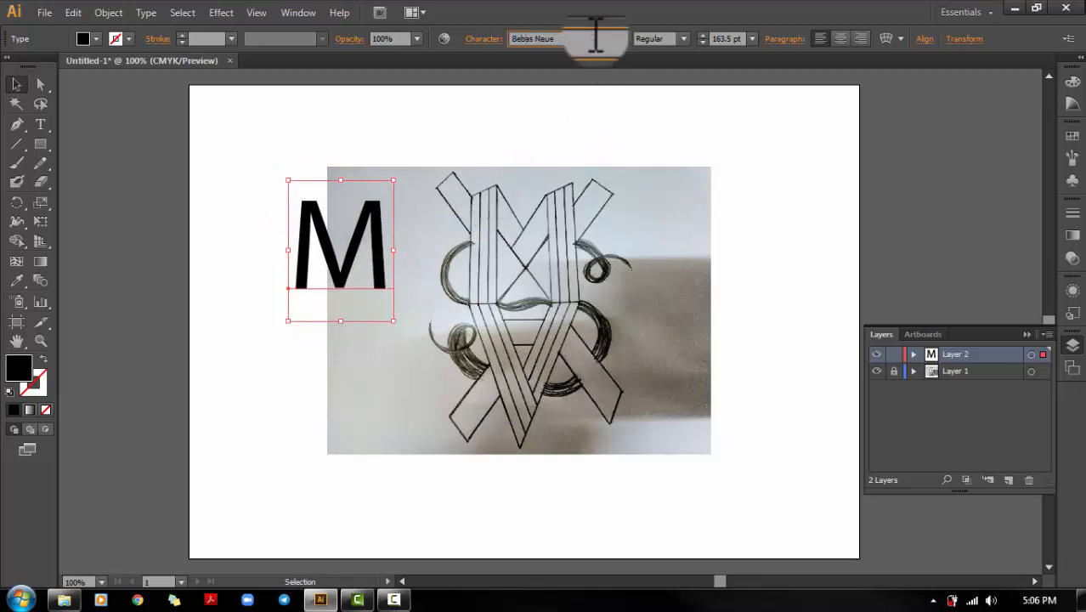
key(Return)
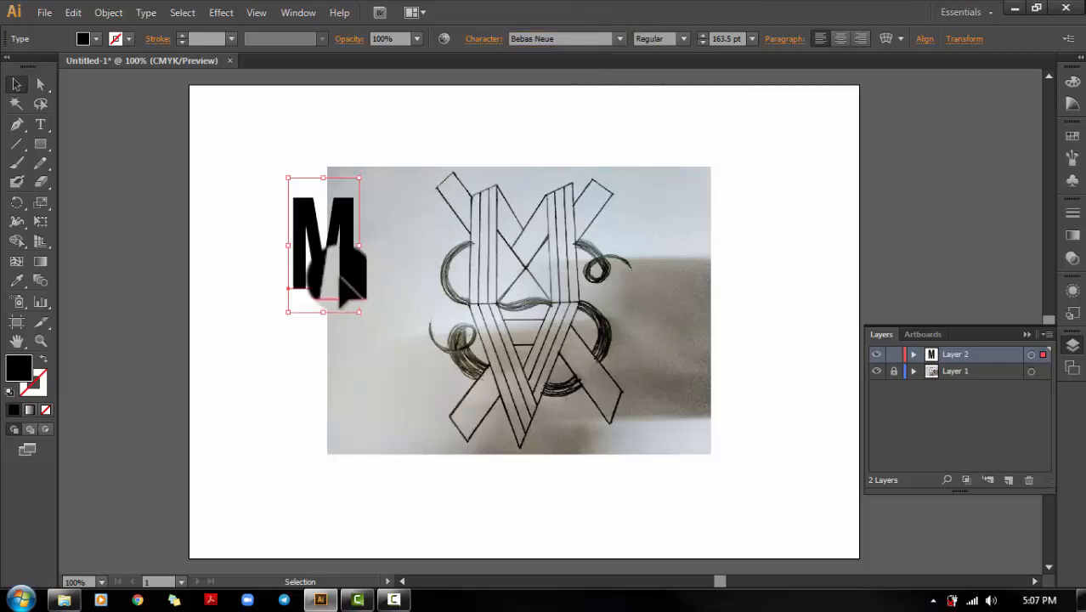
Enlarge the M text to about 281 pt and position it just left of the sketch image.
drag(327, 286, 395, 391)
drag(360, 308, 319, 276)
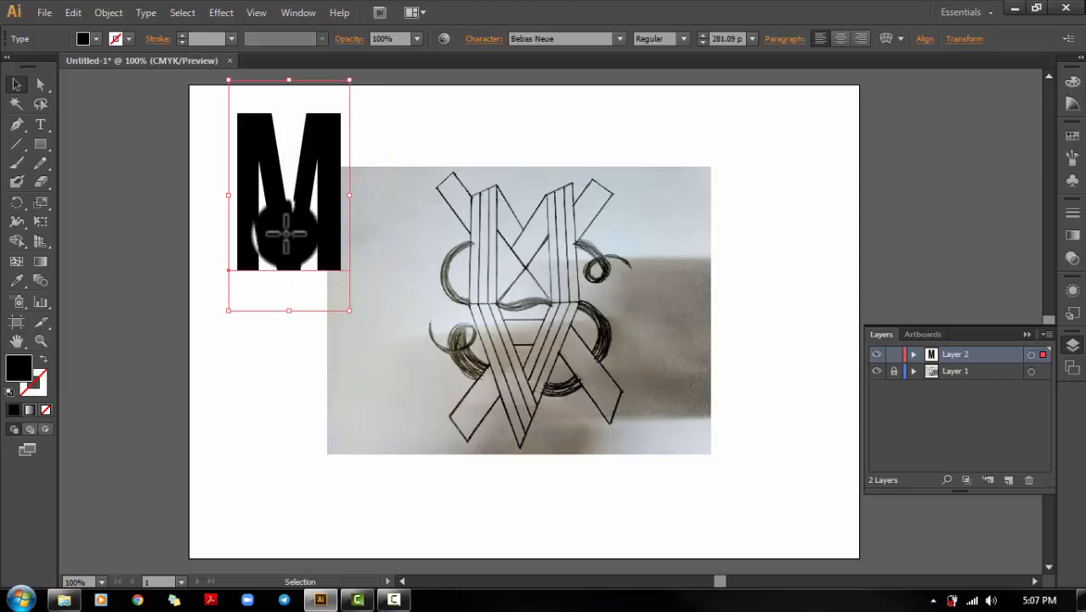
mouse_move(286, 230)
mouse_down()
mouse_move(273, 267)
mouse_move(281, 238)
mouse_move(277, 246)
mouse_up()
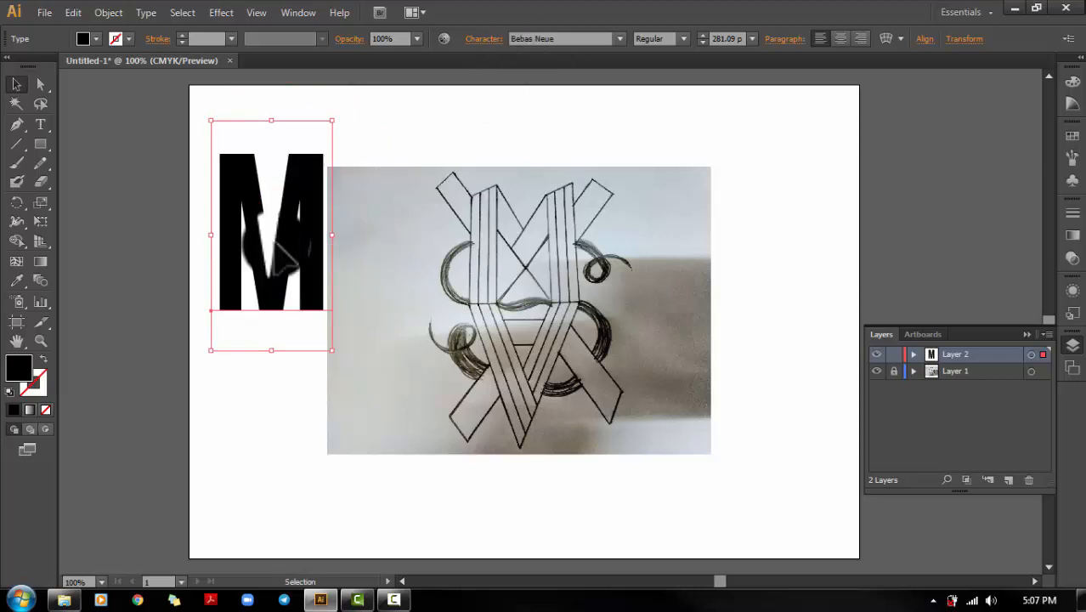
click(262, 250)
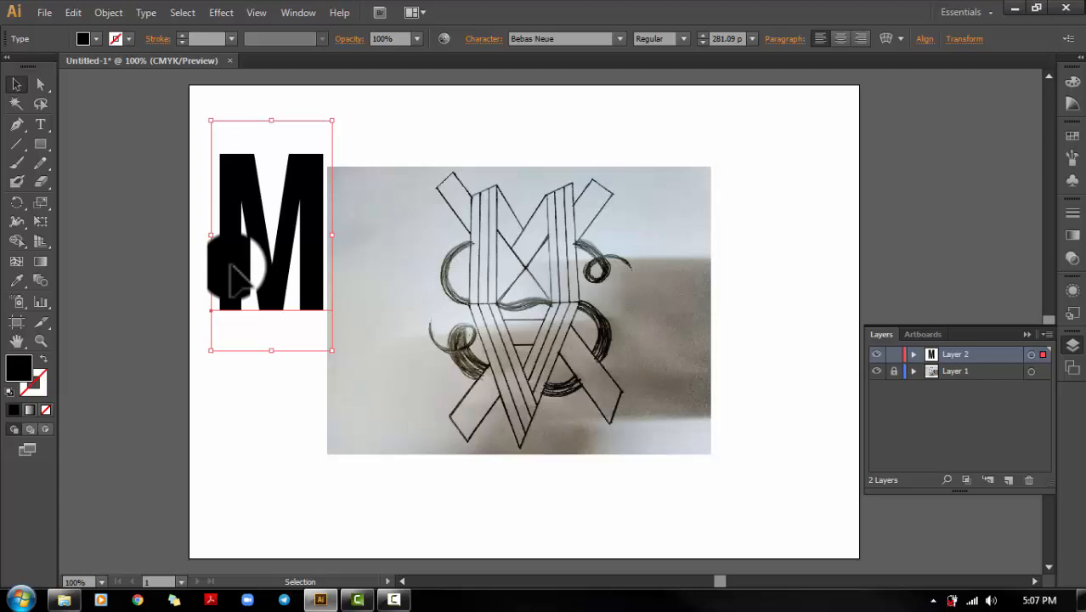
Convert the M text to outlines and deselect it.
right_click(244, 185)
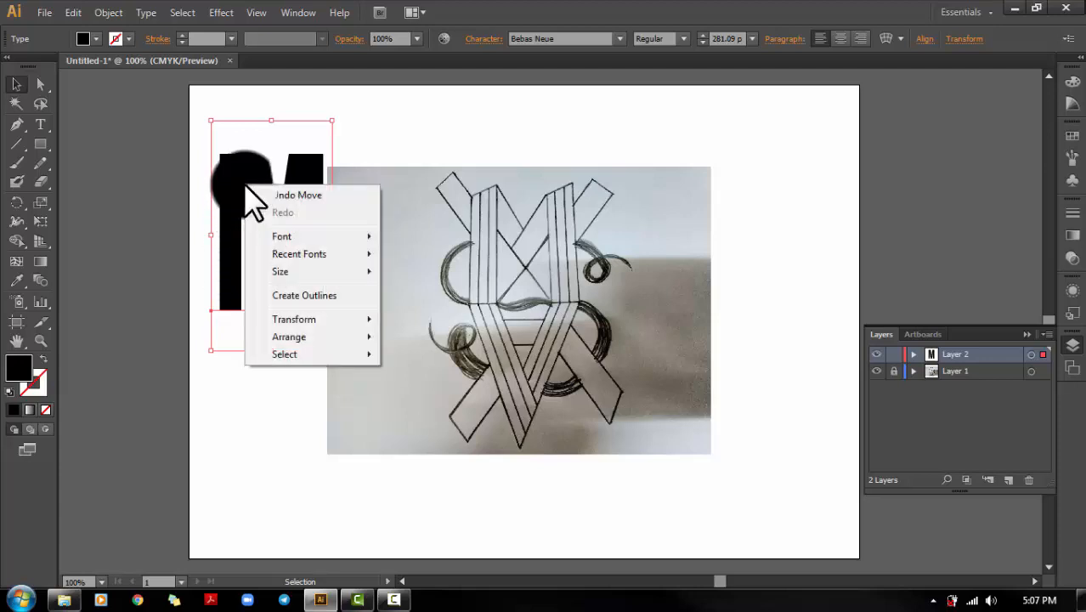
click(323, 295)
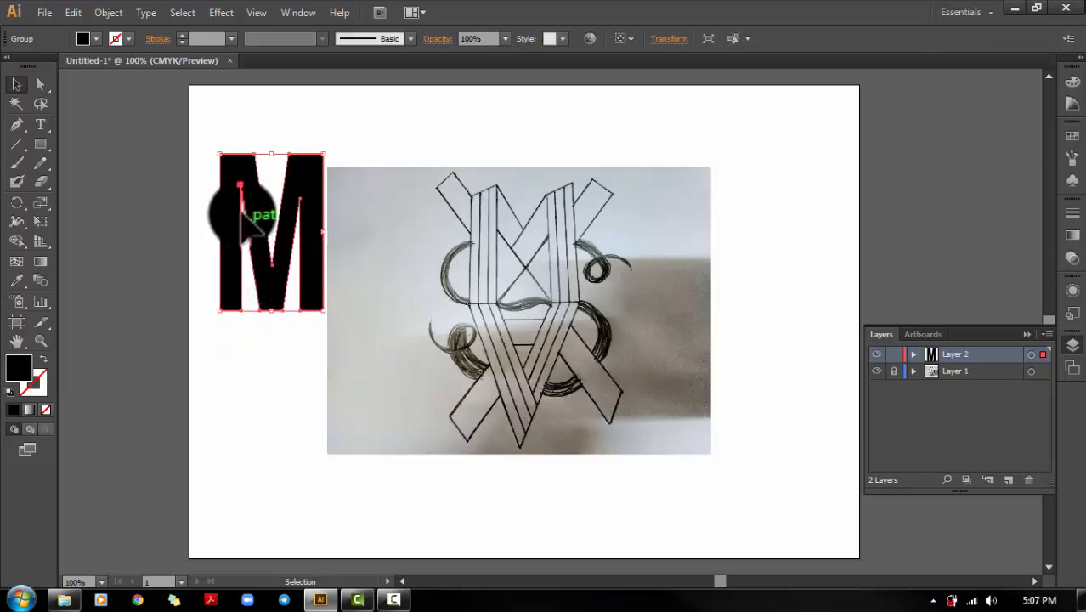
click(197, 166)
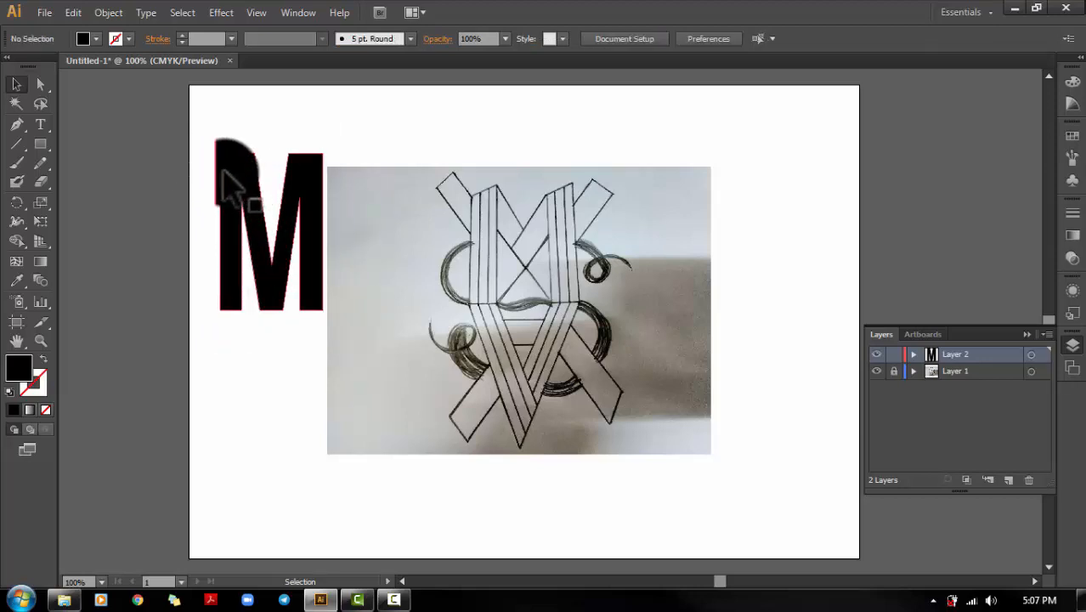
Directly select the corner anchor points atop the outlined M's left stem to examine its editable path.
click(243, 177)
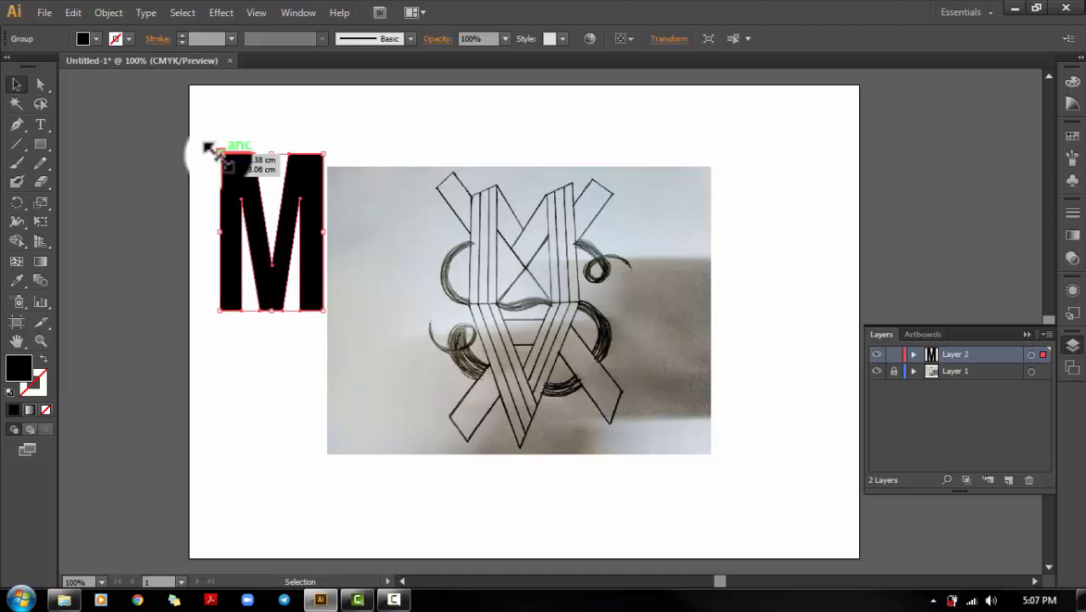
click(40, 84)
click(227, 158)
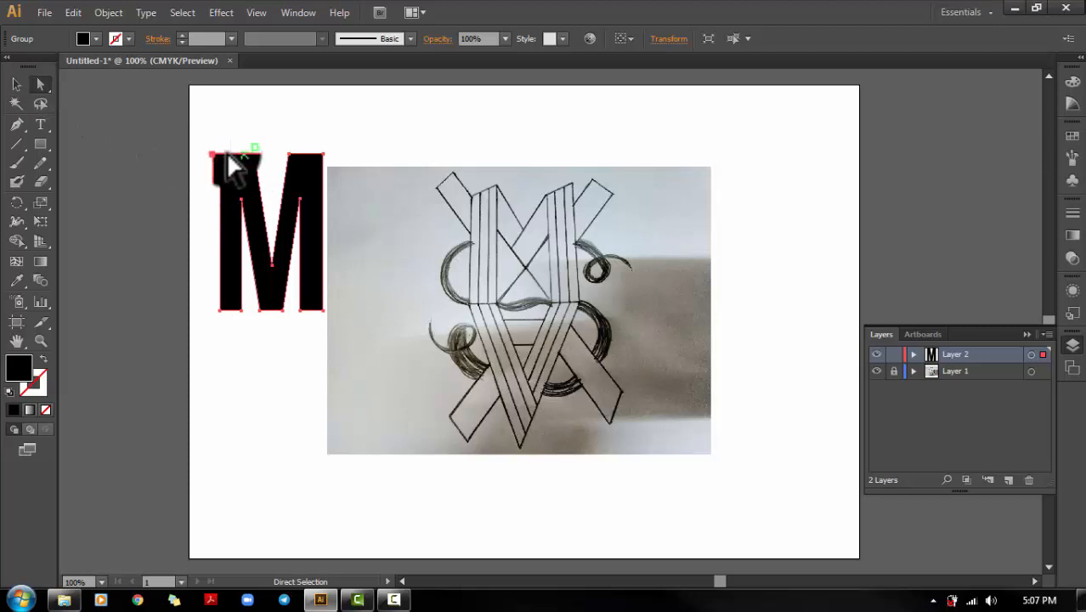
click(220, 154)
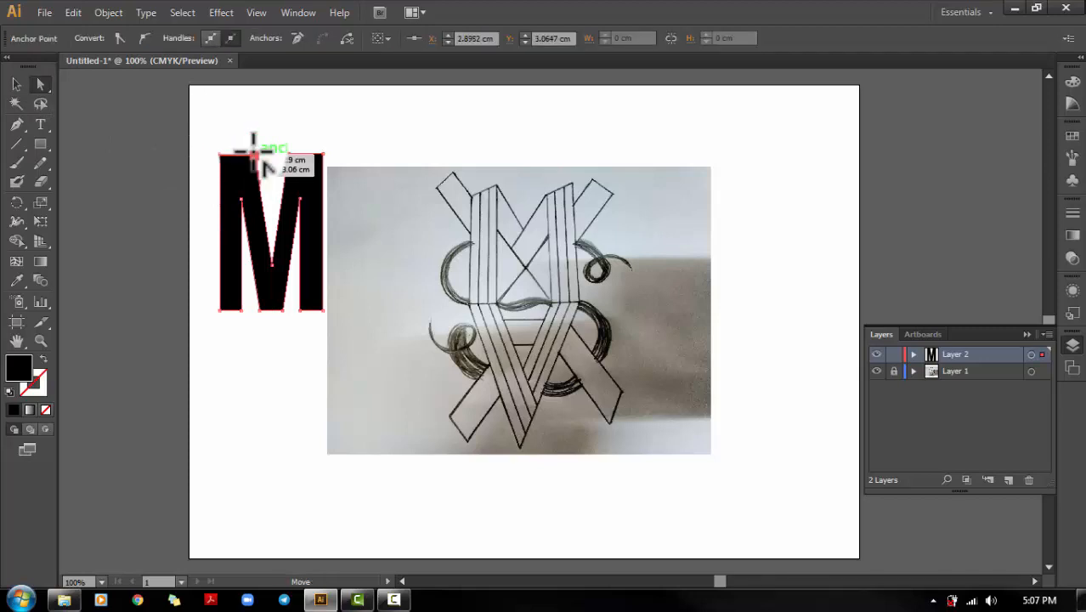
drag(254, 158, 255, 160)
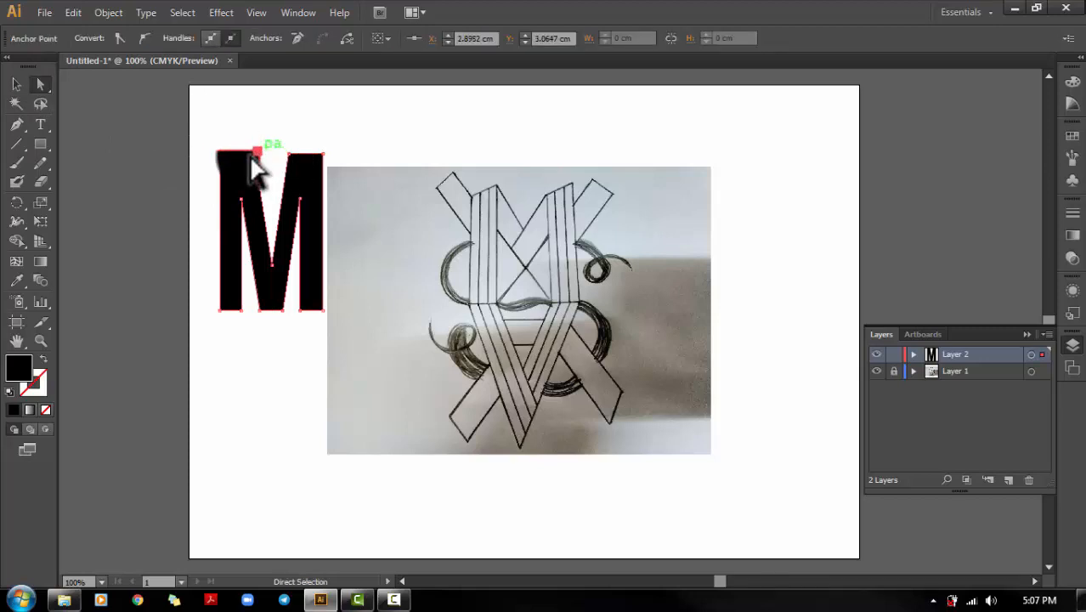
drag(245, 233, 245, 246)
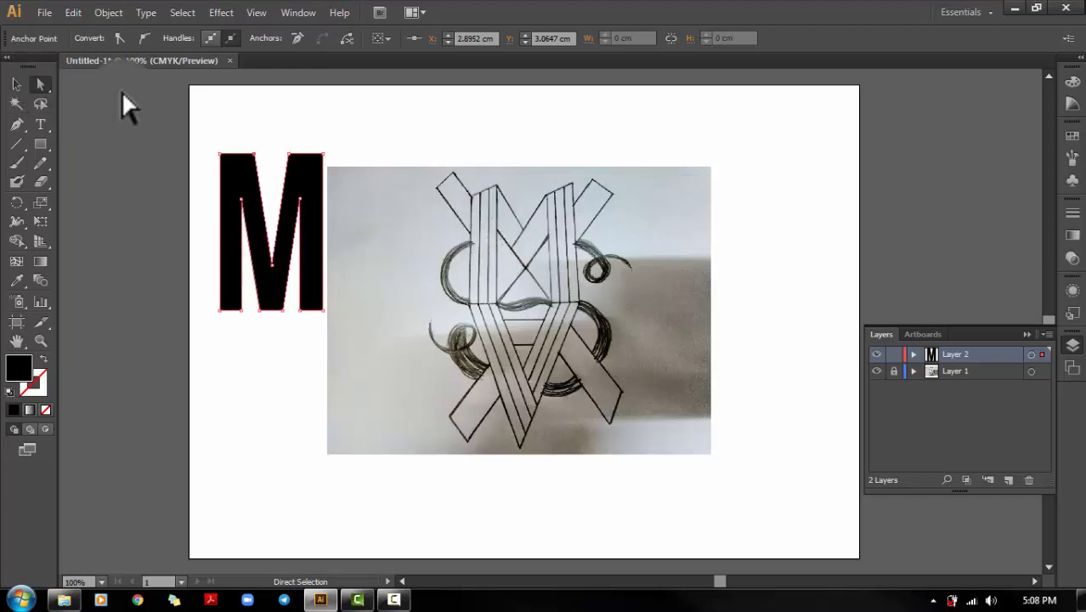
Remove the outlined M's fill and give it a bright yellow FFF800 stroke.
click(16, 85)
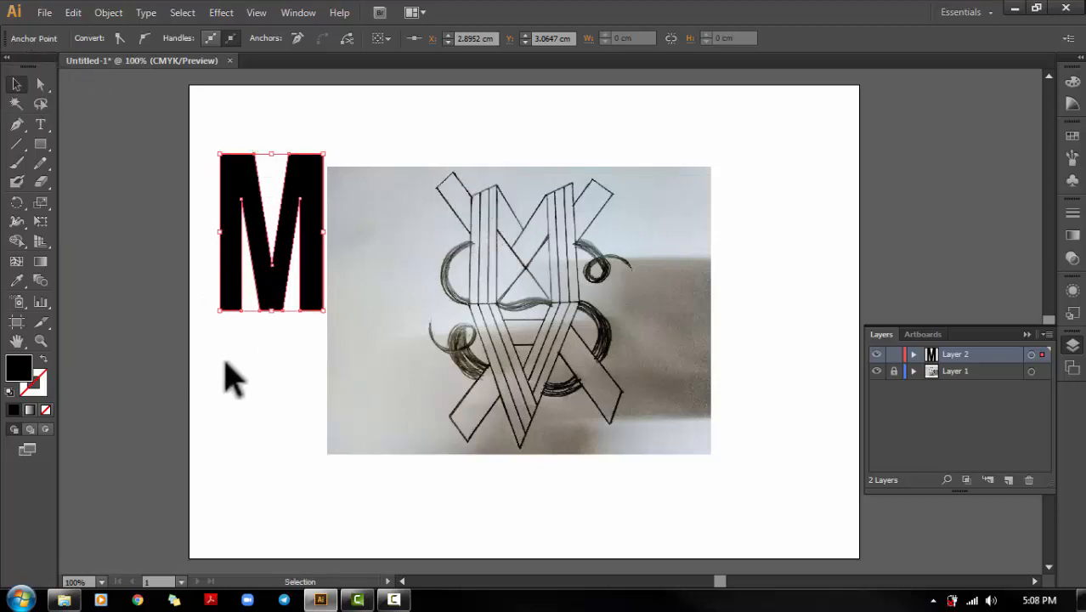
click(46, 411)
double_click(39, 388)
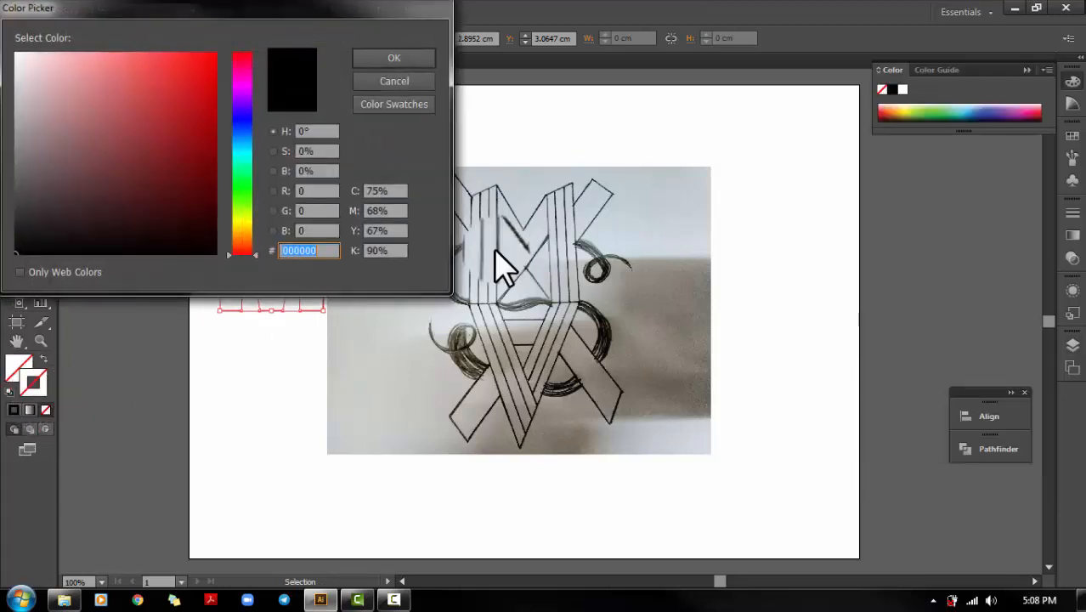
click(239, 223)
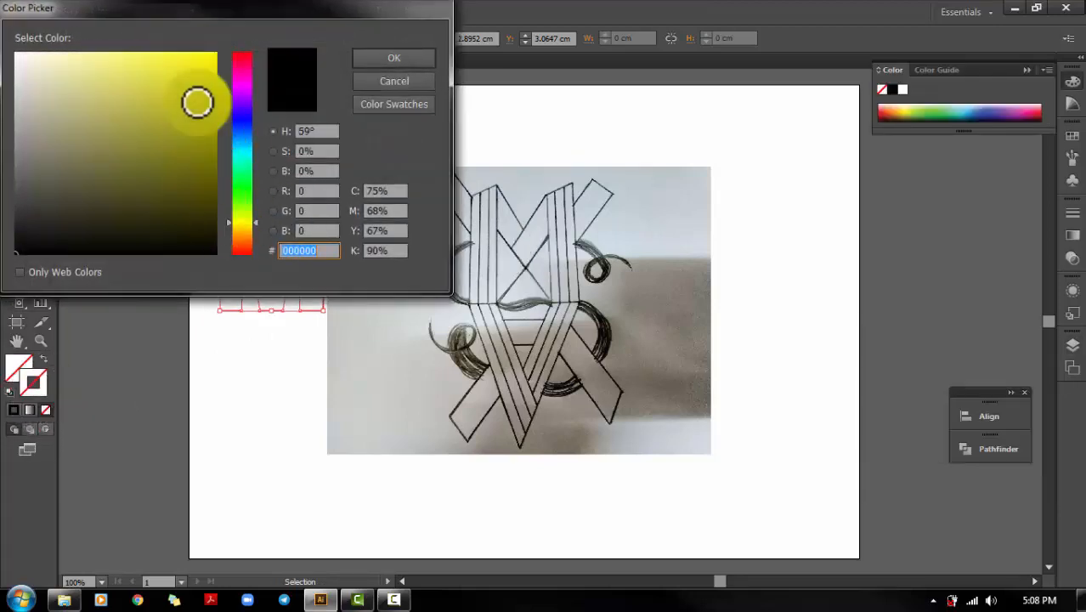
drag(196, 94, 236, 49)
click(387, 60)
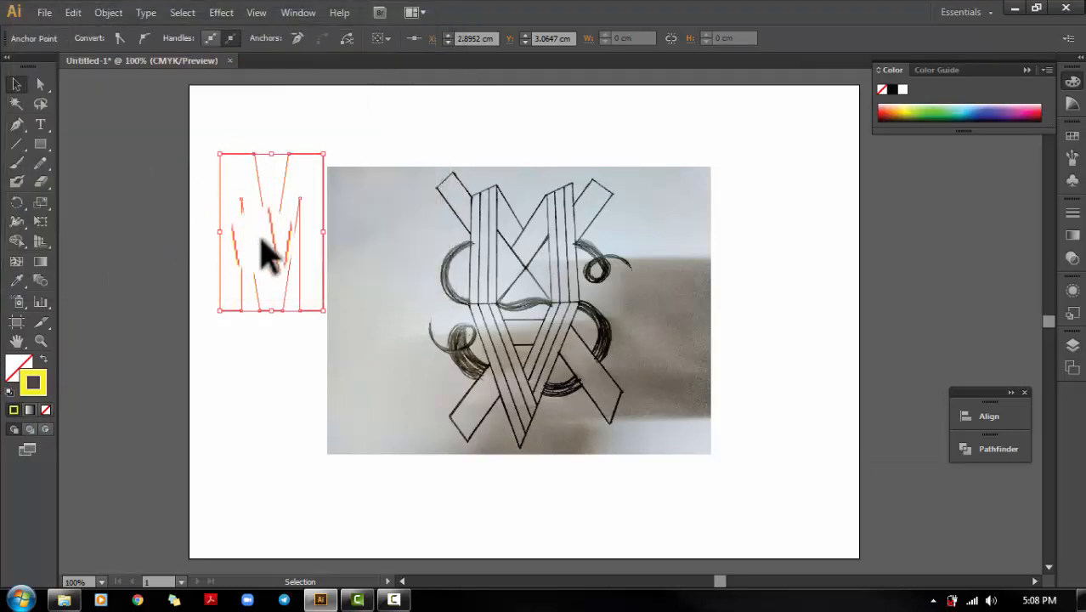
Move the outlined M onto the sketch and change its stroke color to red.
mouse_move(267, 240)
mouse_down()
mouse_move(412, 308)
mouse_move(484, 291)
mouse_up()
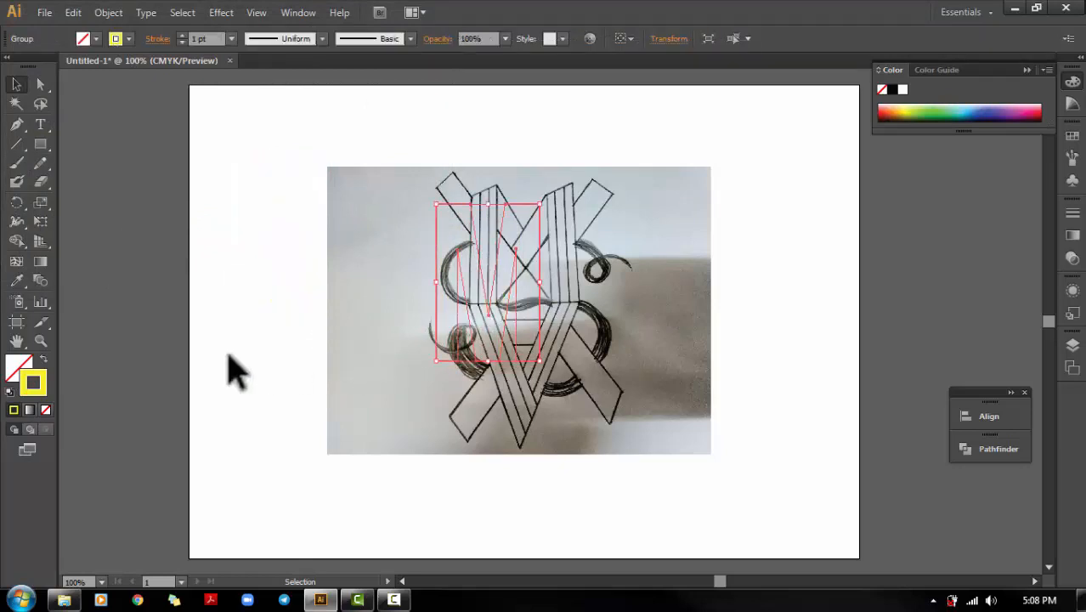
double_click(34, 391)
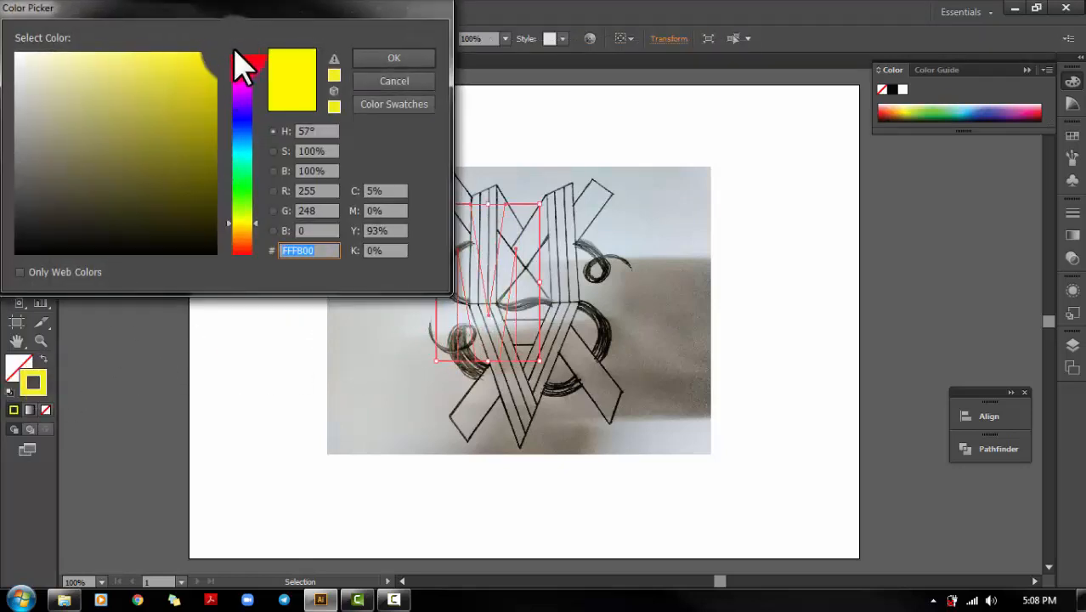
click(242, 89)
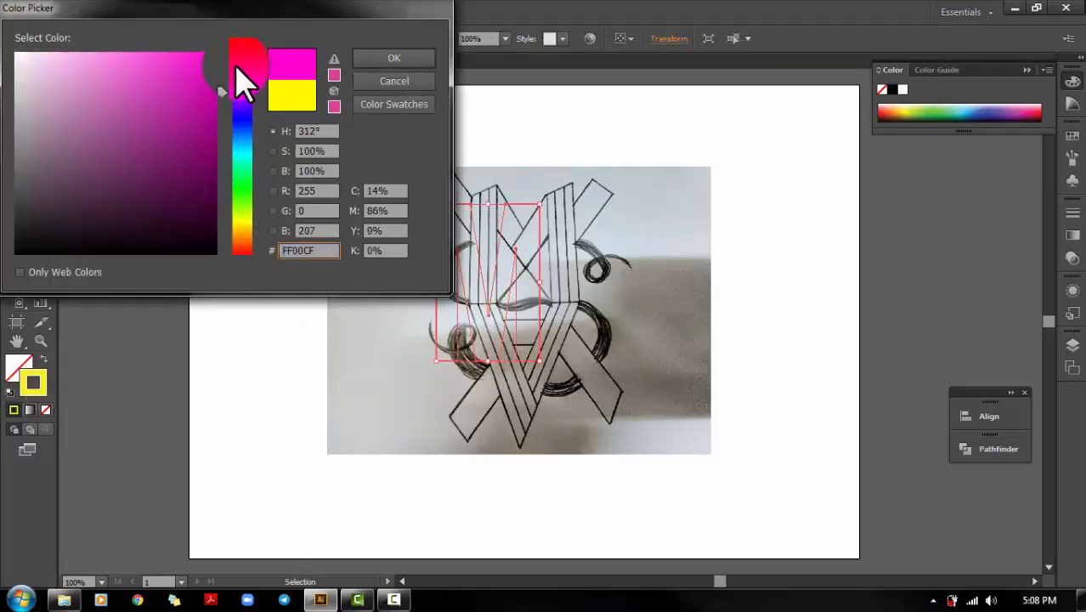
click(240, 61)
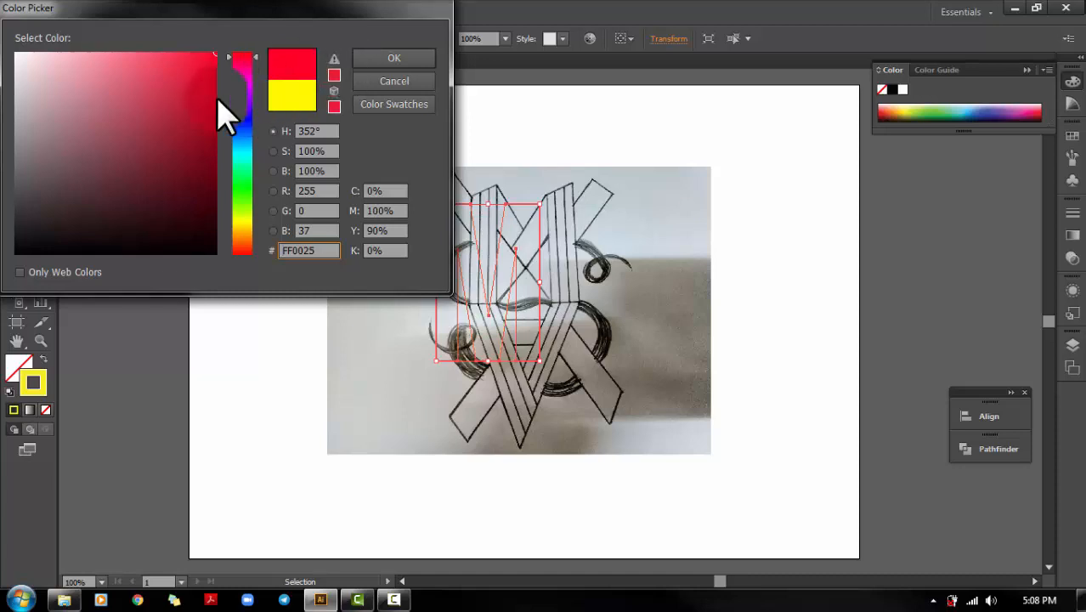
click(213, 99)
click(248, 74)
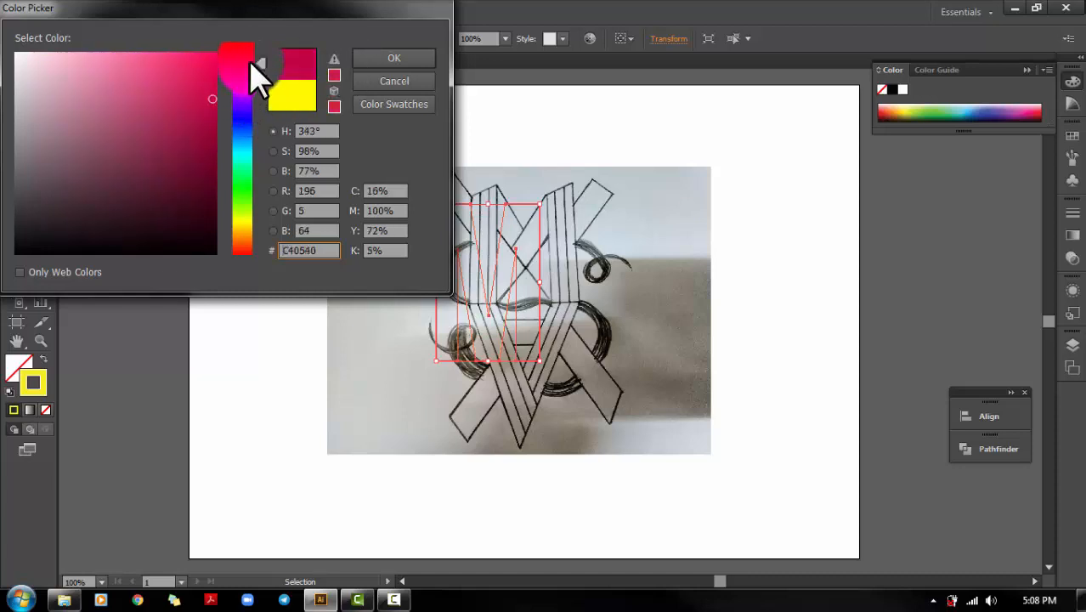
click(394, 59)
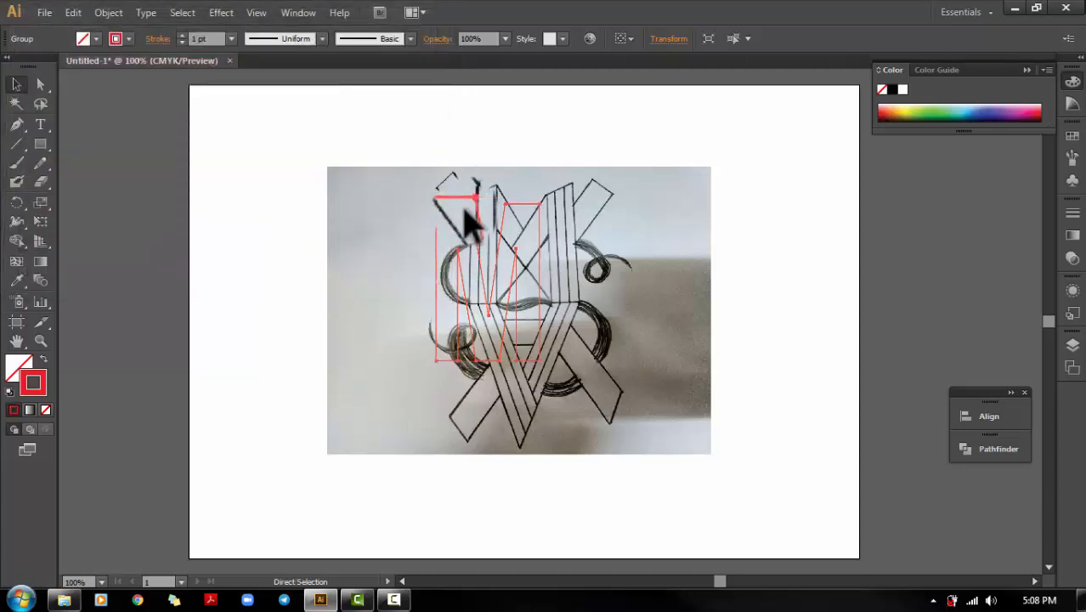
Shrink the outlined M to about half size and align its lower-left corner with the base of the sketched M.
key(ctrl+plus)
drag(432, 134, 381, 250)
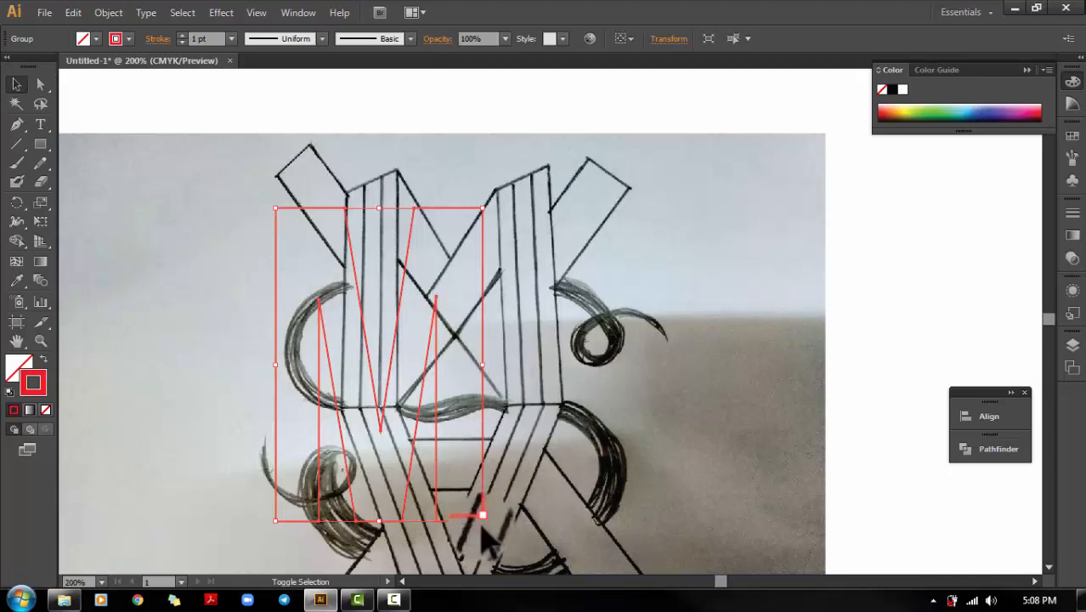
drag(483, 518, 382, 364)
drag(322, 228, 385, 276)
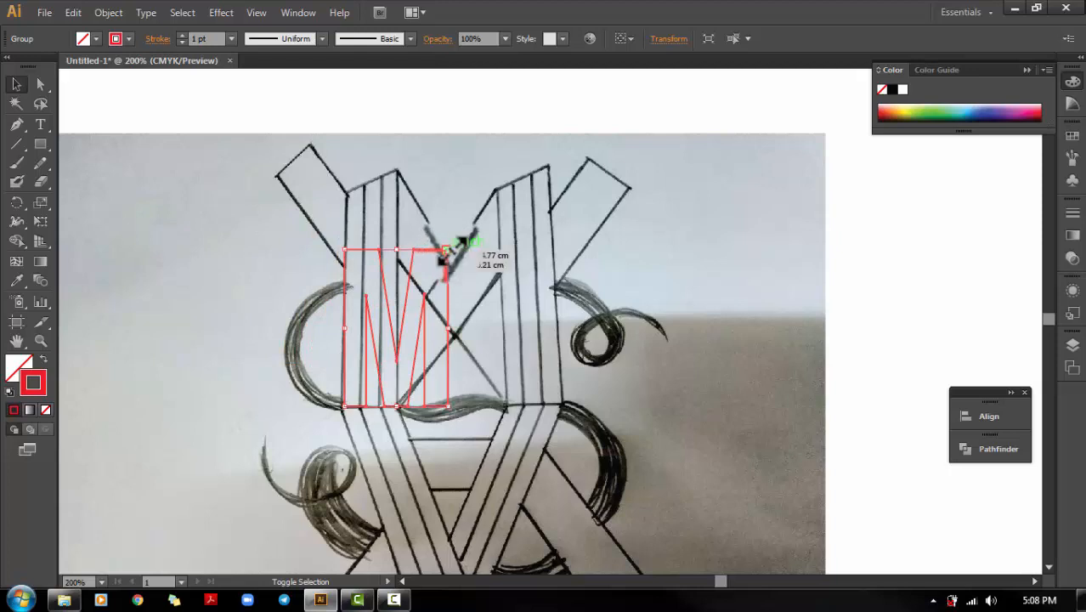
Try to fit the outlined M over the sketched M by enlarging it, widening it and adjusting its height.
mouse_move(443, 252)
mouse_down()
mouse_move(745, 75)
mouse_move(640, 301)
mouse_move(510, 536)
mouse_up()
drag(501, 527, 478, 116)
mouse_move(508, 406)
mouse_down()
mouse_move(504, 223)
mouse_move(517, 315)
mouse_up()
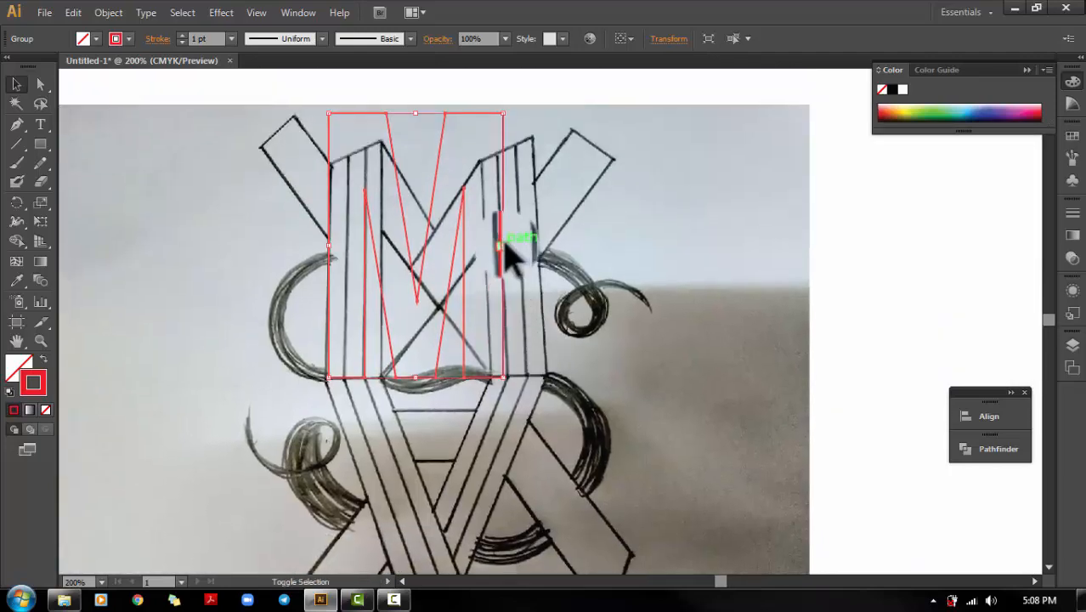
drag(504, 244, 541, 245)
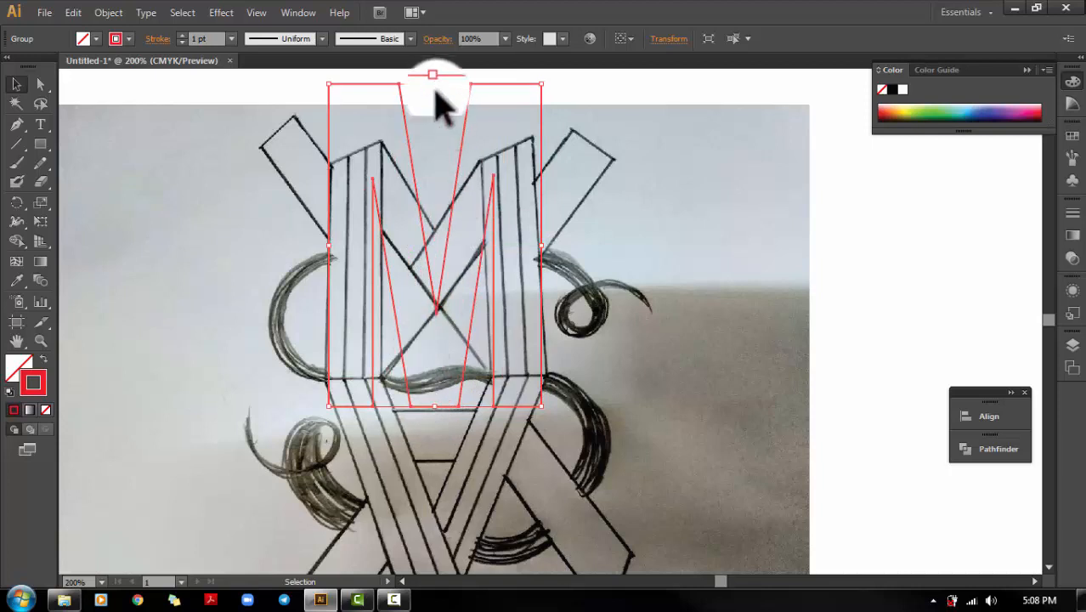
drag(434, 83, 435, 130)
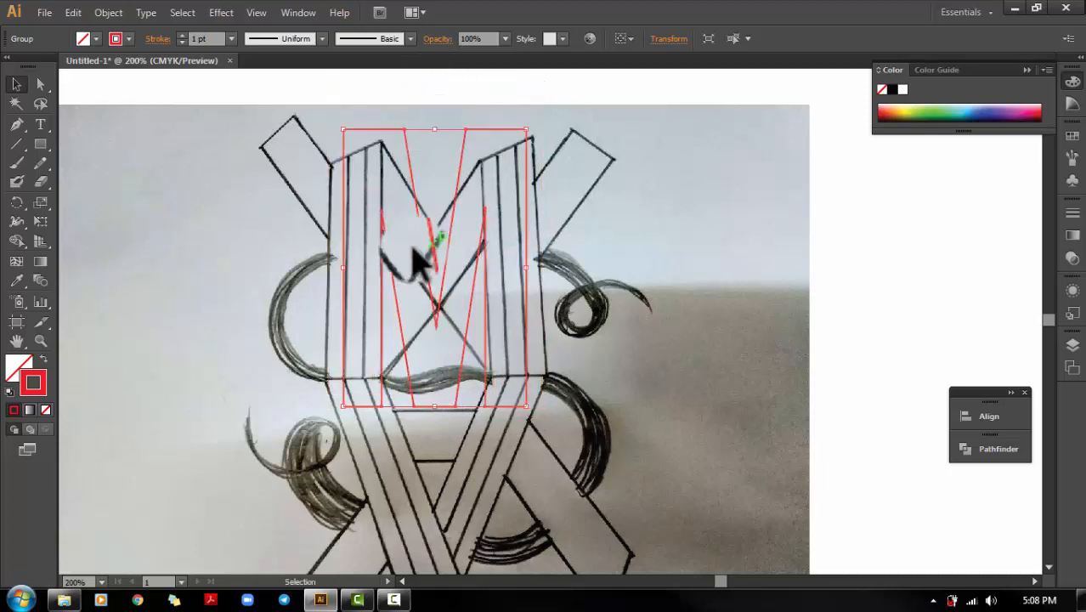
mouse_move(387, 238)
mouse_down()
mouse_move(366, 214)
mouse_move(374, 222)
mouse_up()
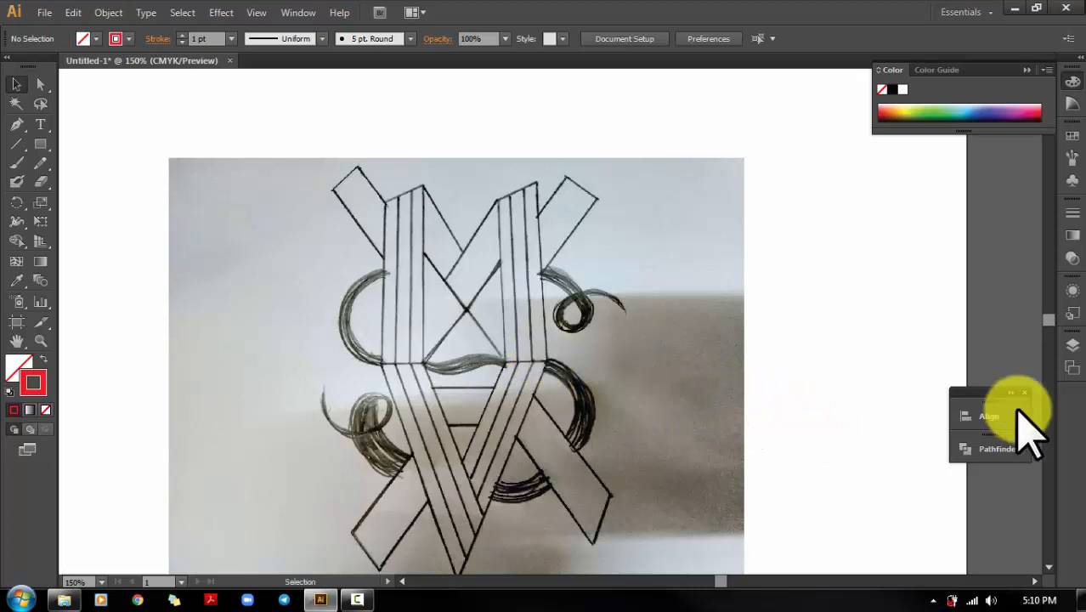
Draw an unfilled rectangle with a 2 pt red stroke over the left stem of the sketched M on Layer 2.
click(1072, 345)
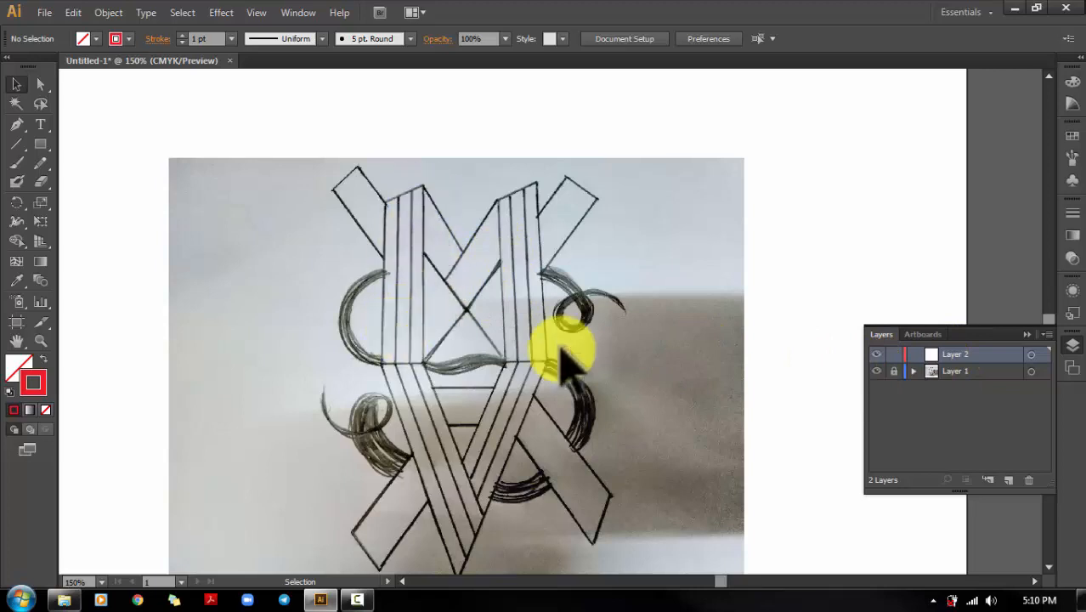
key(space)
drag(444, 396, 439, 381)
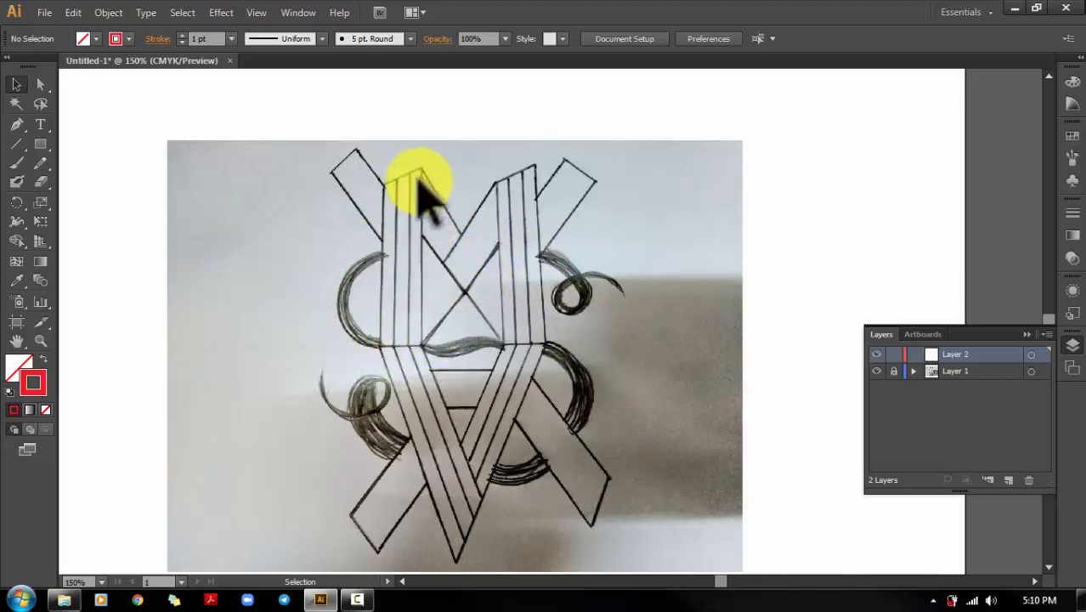
click(40, 143)
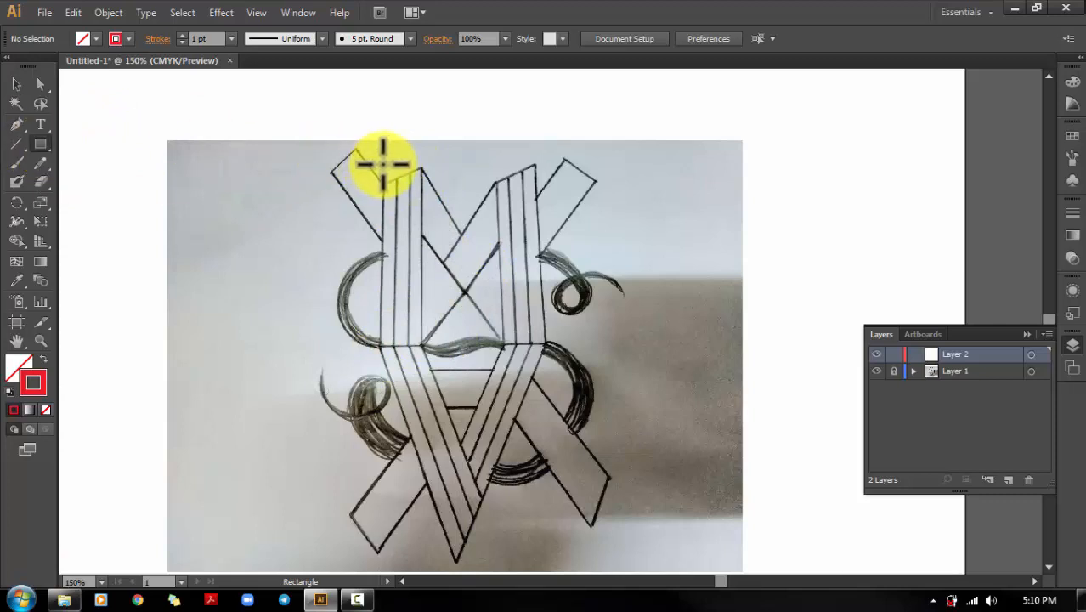
drag(382, 161, 422, 346)
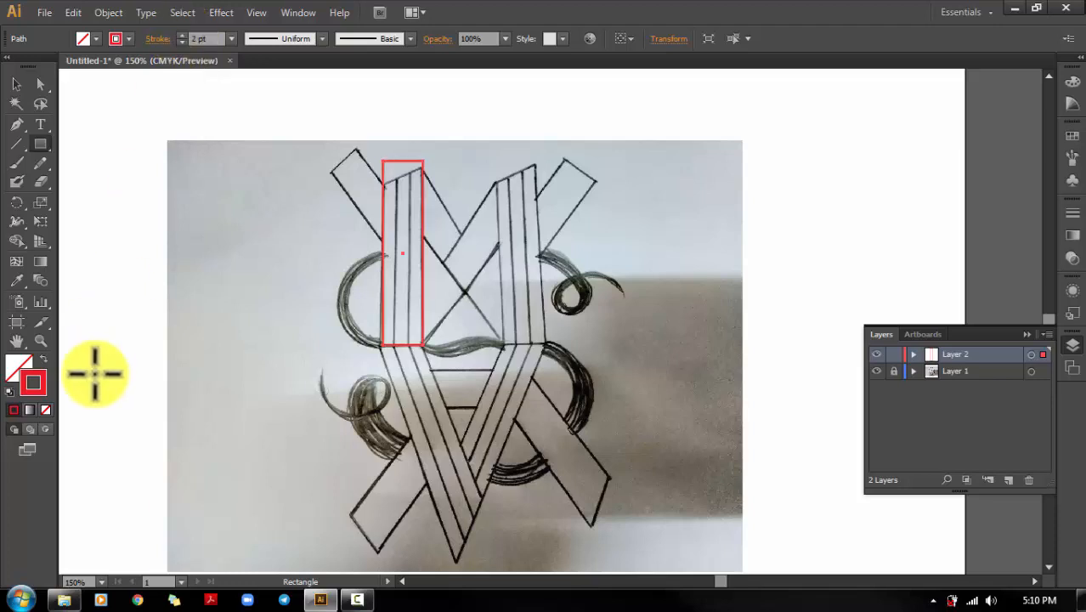
Try a light blue fill on the stem rectangle and remove it again.
click(26, 386)
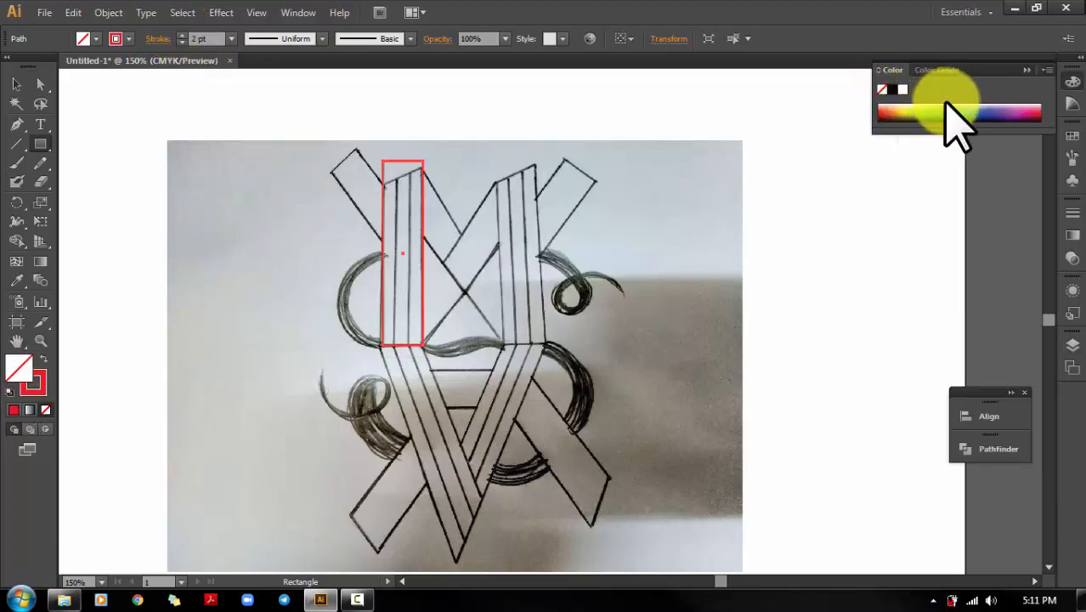
click(970, 108)
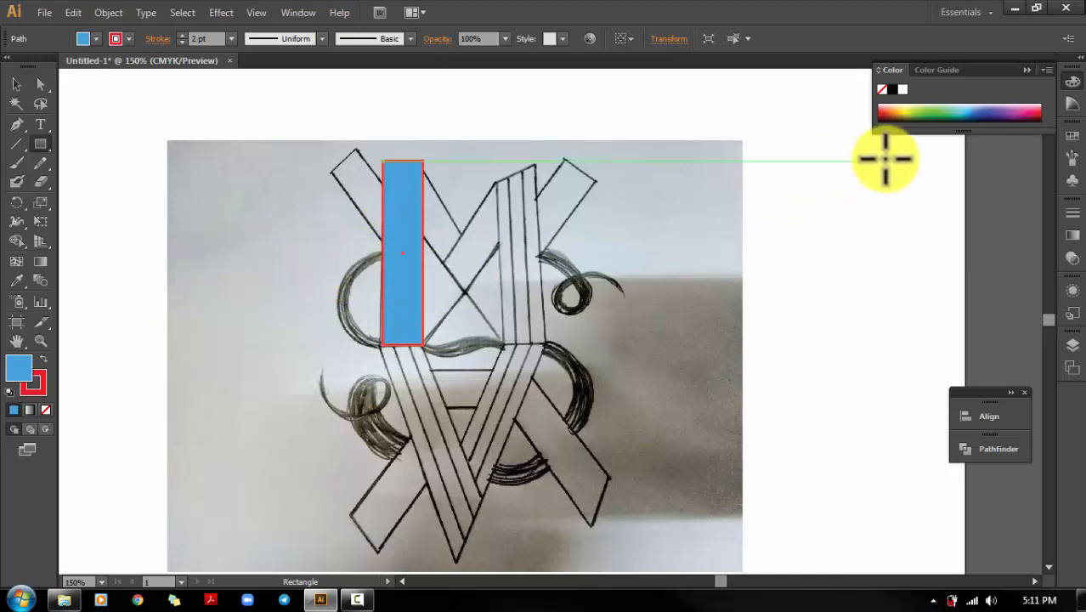
click(46, 410)
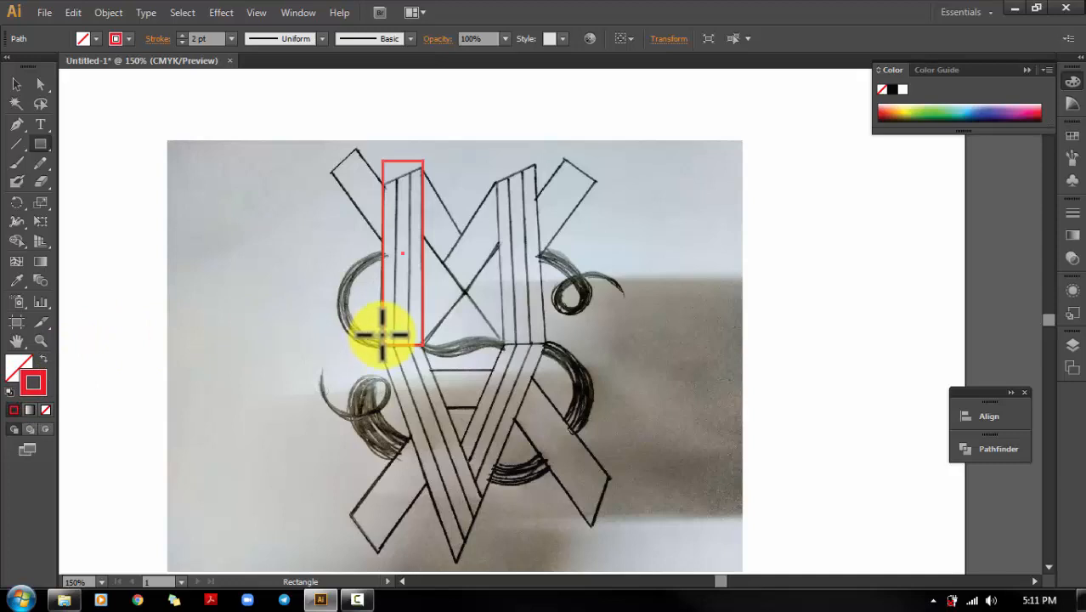
Select the upper-left anchor point of the rectangle over the left stem for direct editing.
key(ctrl+plus)
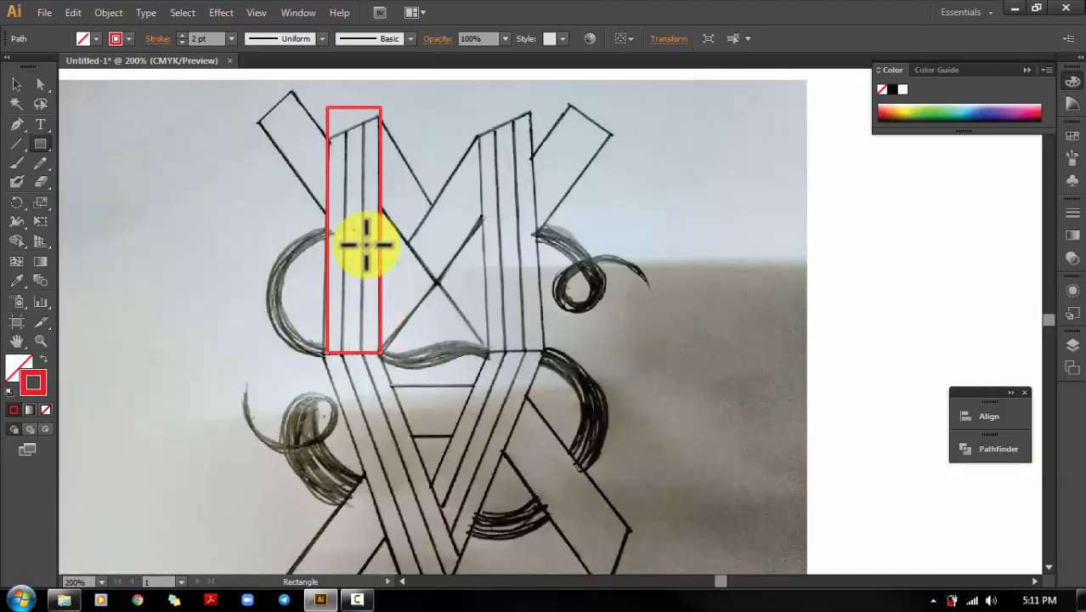
click(40, 83)
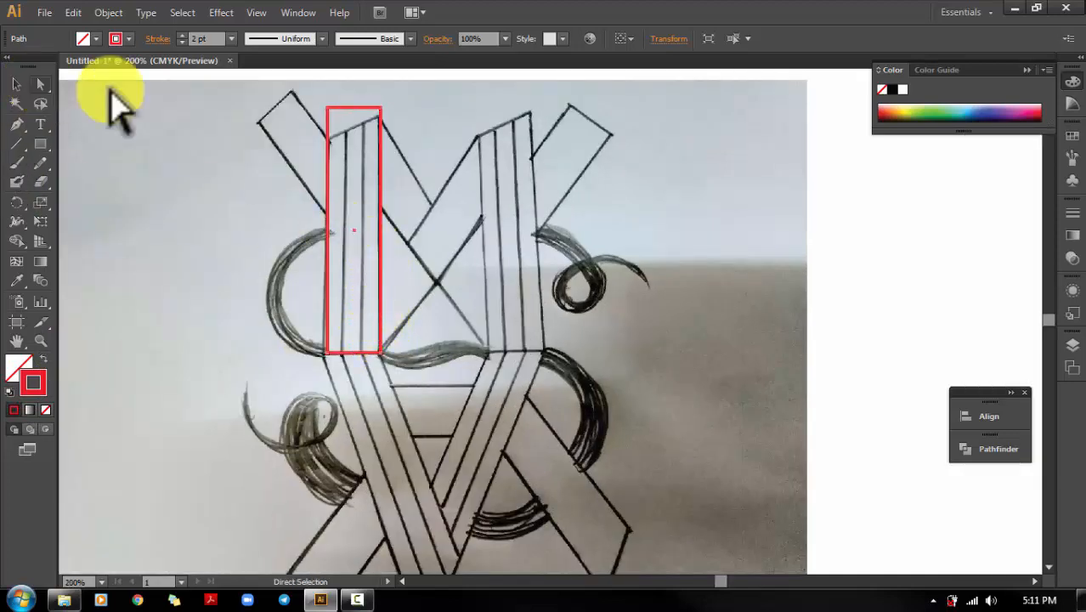
click(329, 108)
key(ctrl+plus)
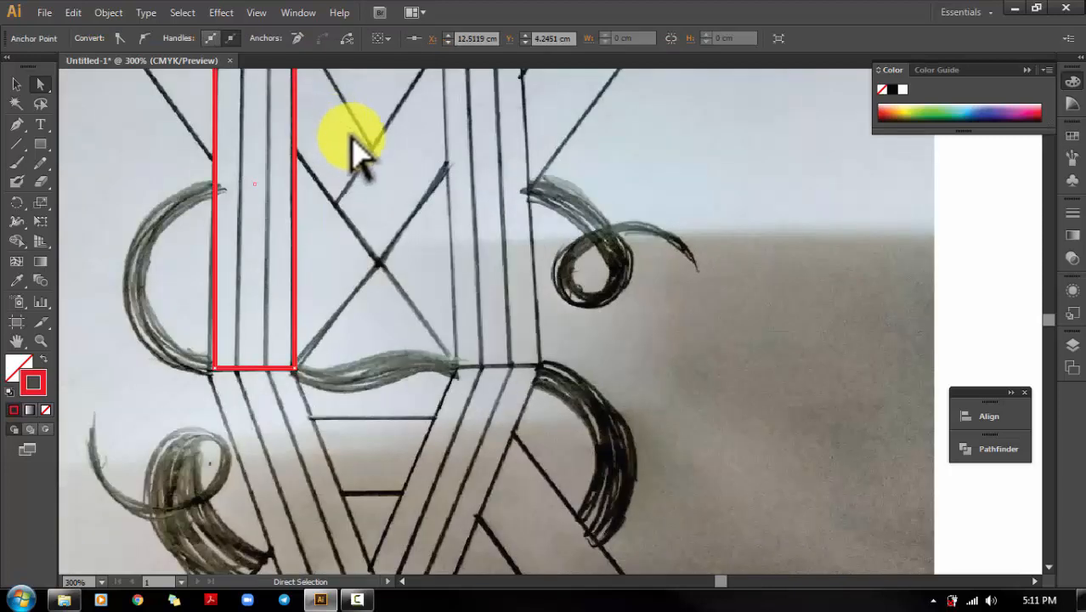
drag(364, 210, 468, 378)
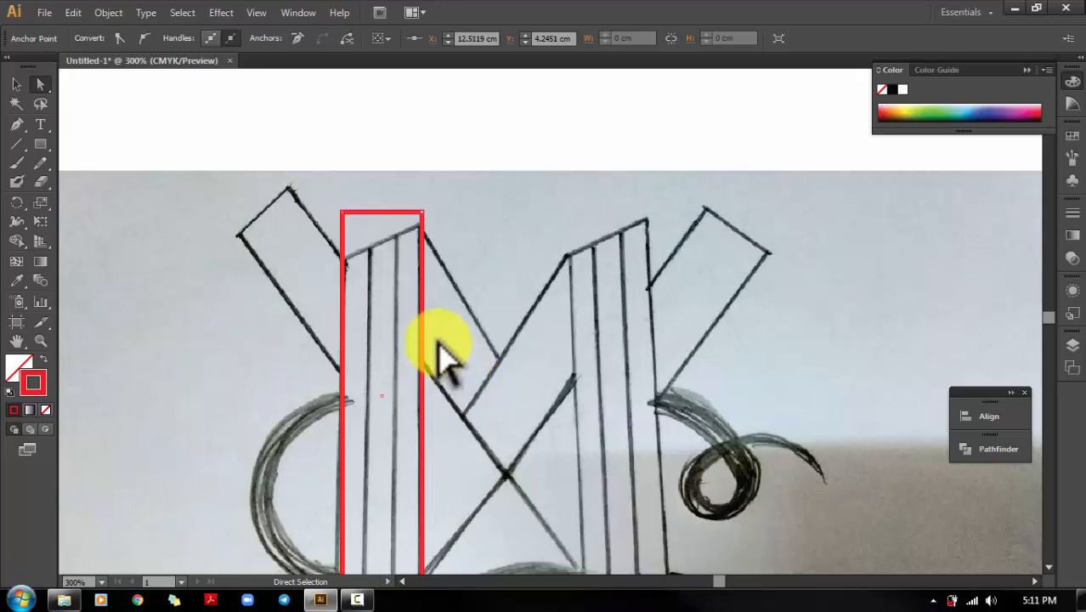
click(41, 341)
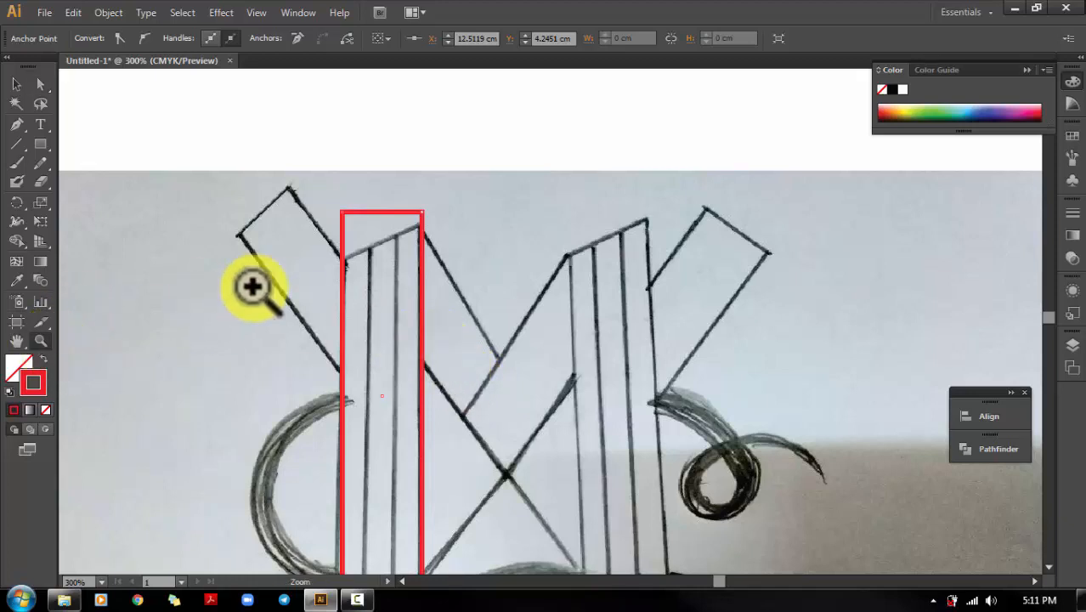
click(347, 221)
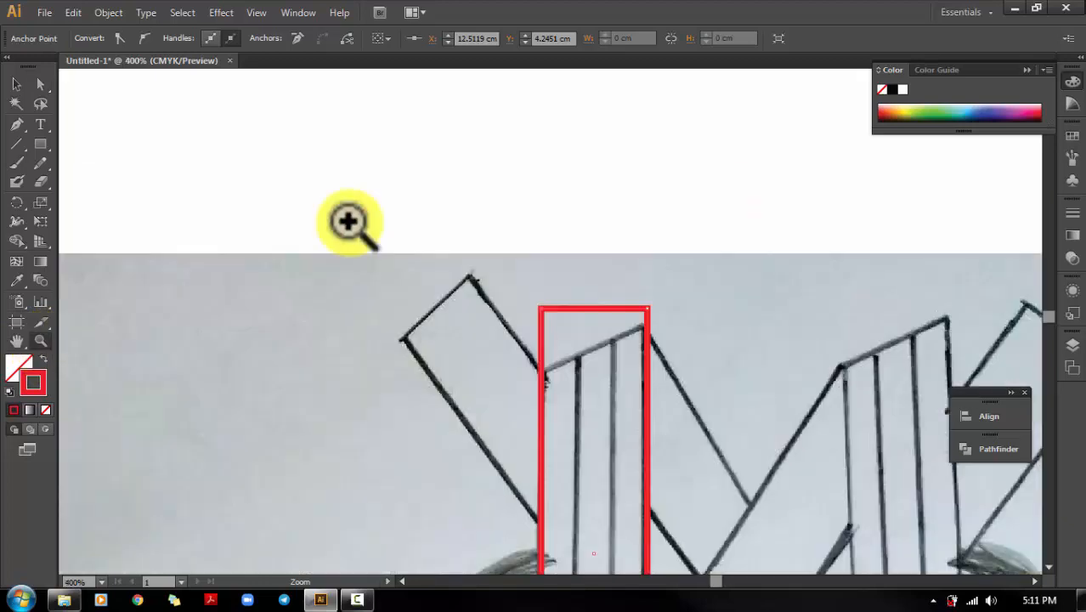
click(471, 187)
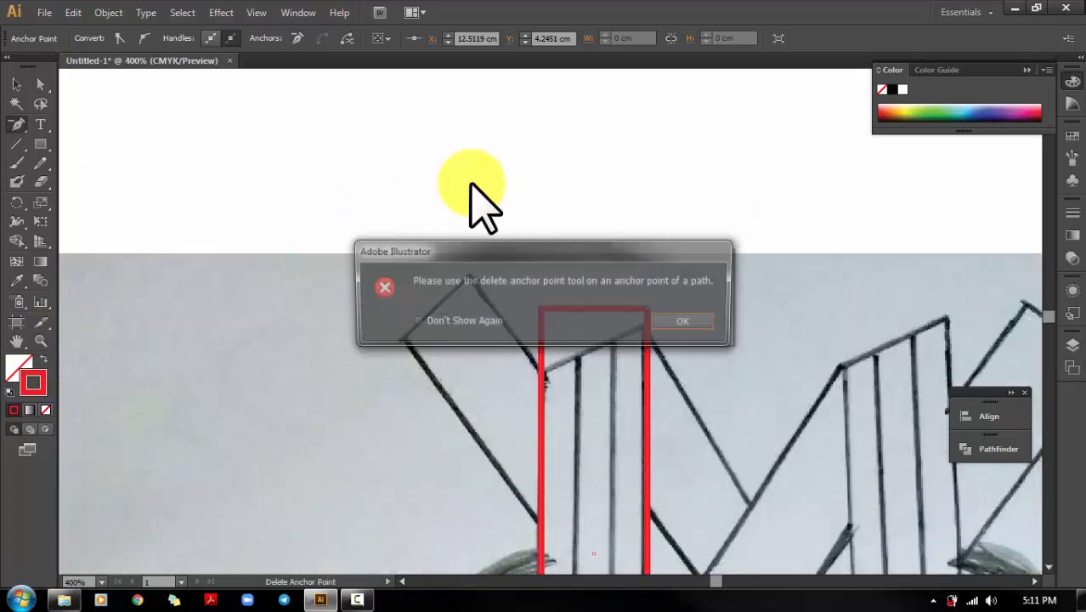
click(673, 323)
drag(596, 315, 481, 194)
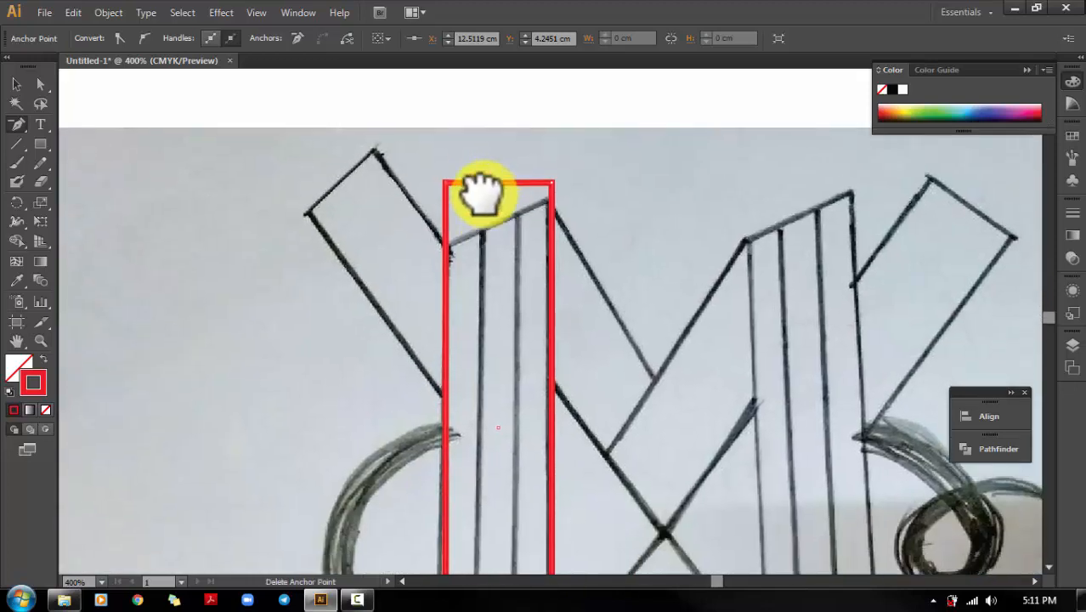
key(ctrl+minus)
key(ctrl+plus)
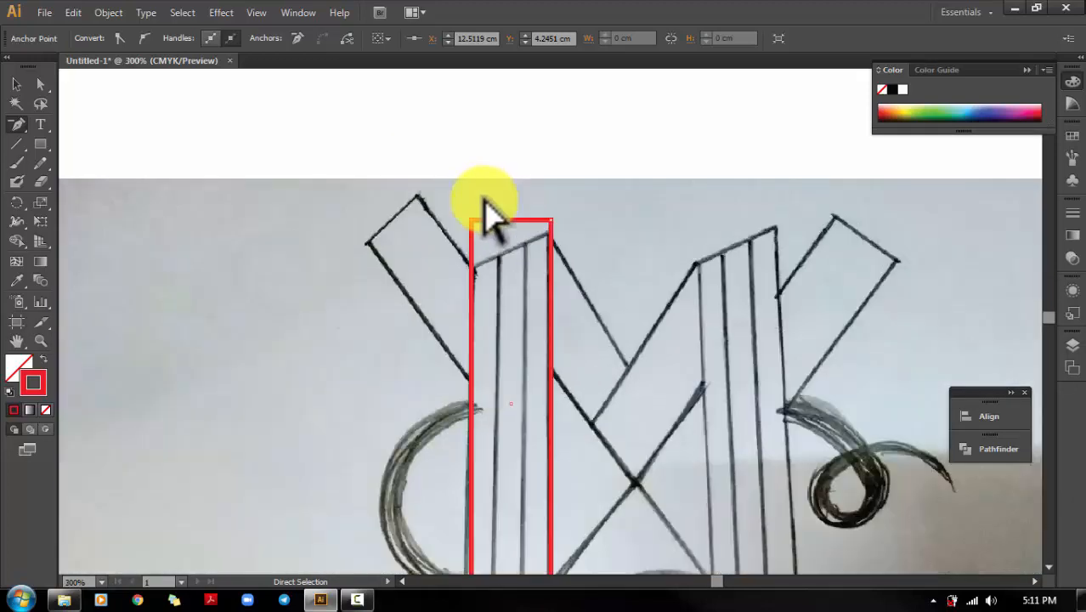
key(ctrl+minus)
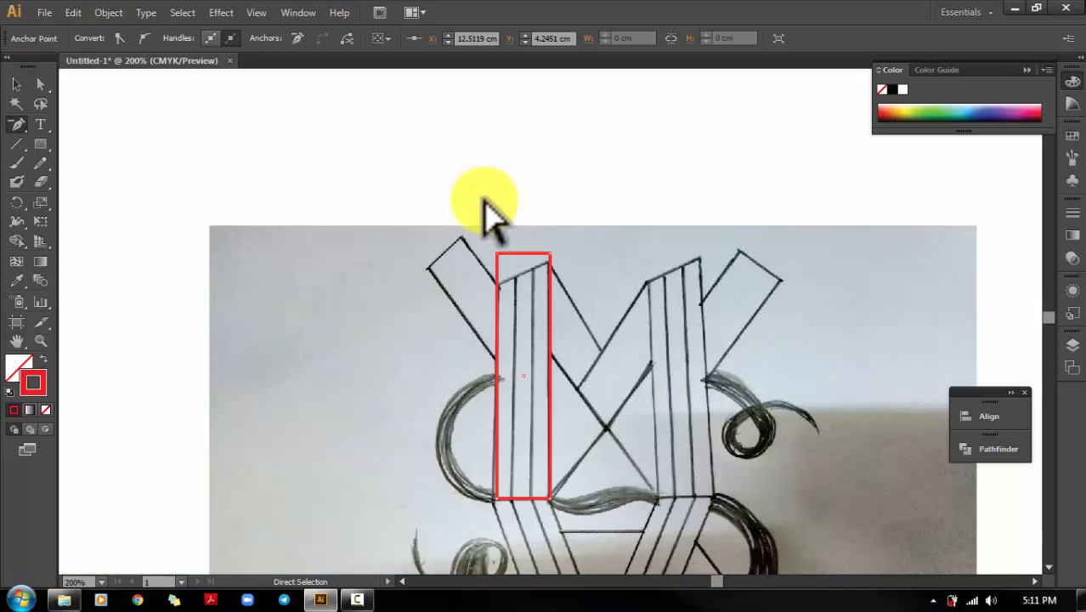
key(ctrl+plus)
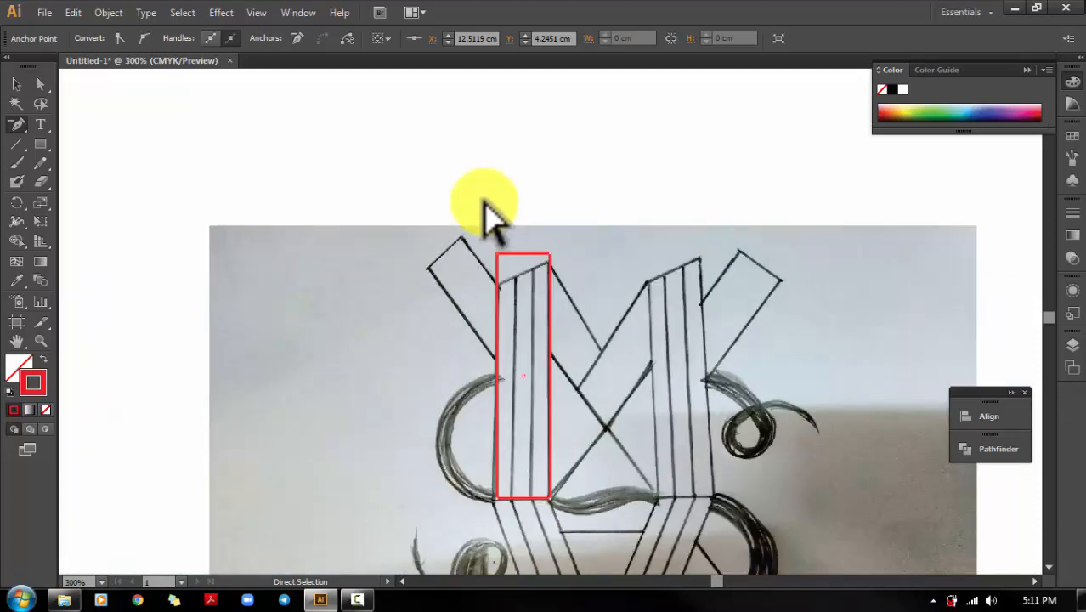
key(ctrl+plus)
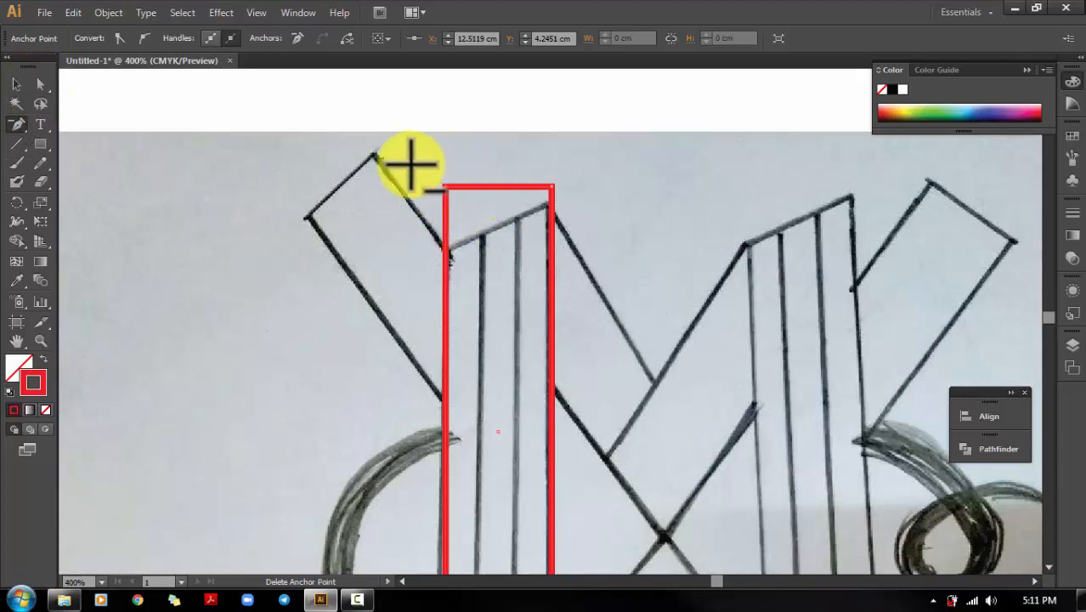
click(17, 85)
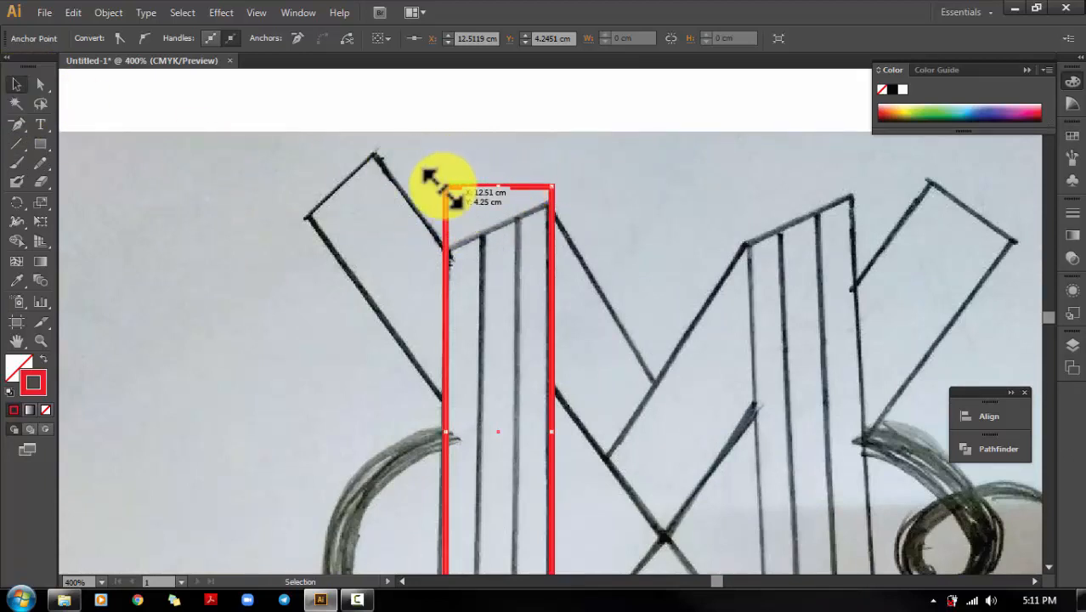
Move the rectangle's two upper anchor points onto the sketched stem's corners so that its top edge slants like the sketch.
click(39, 83)
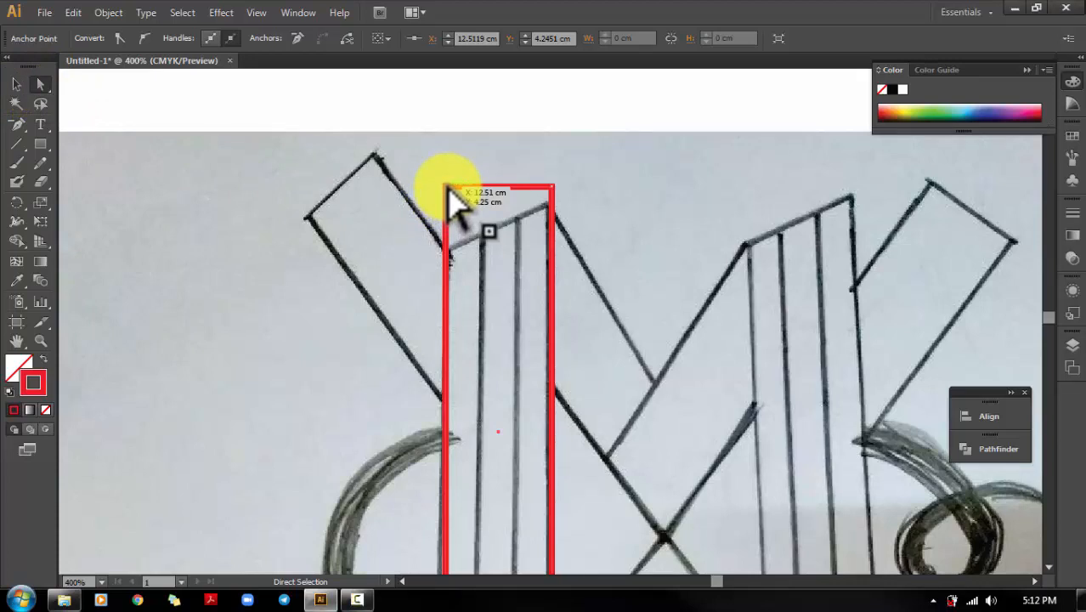
drag(449, 187, 444, 252)
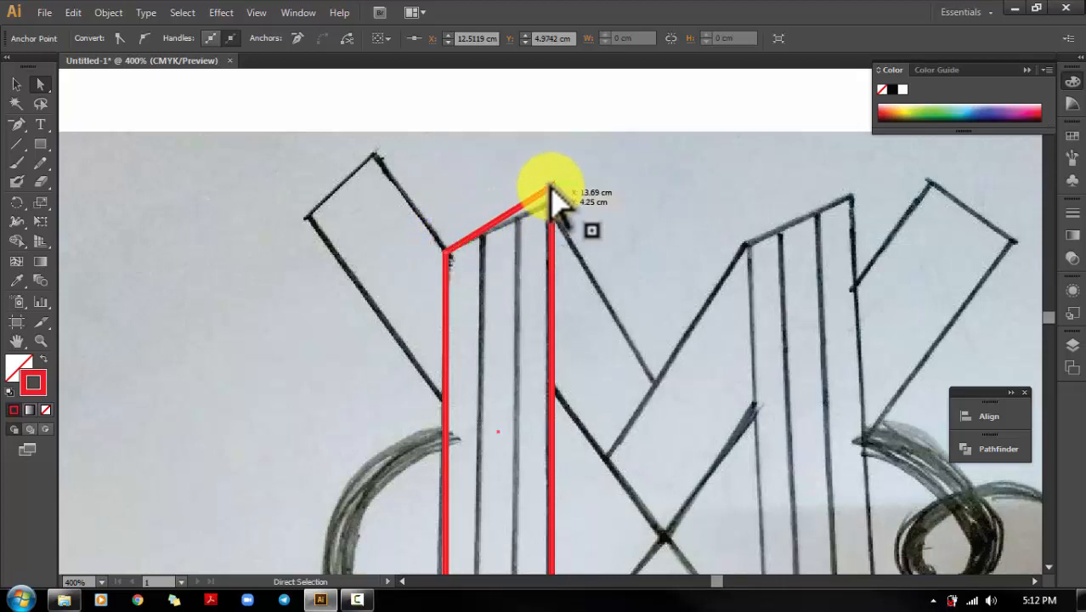
mouse_move(550, 188)
mouse_down()
mouse_move(551, 220)
mouse_move(548, 206)
mouse_up()
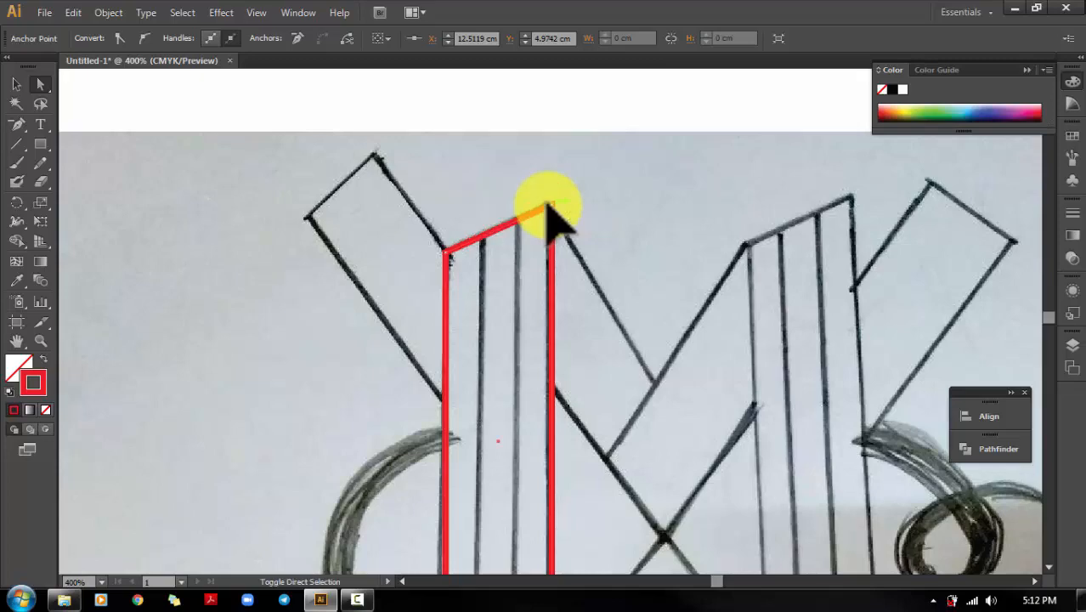
click(620, 253)
Draw a vertical line about 4.89 cm long over the left stem's first inner stripe, from the slanted top to the base.
drag(613, 361, 473, 223)
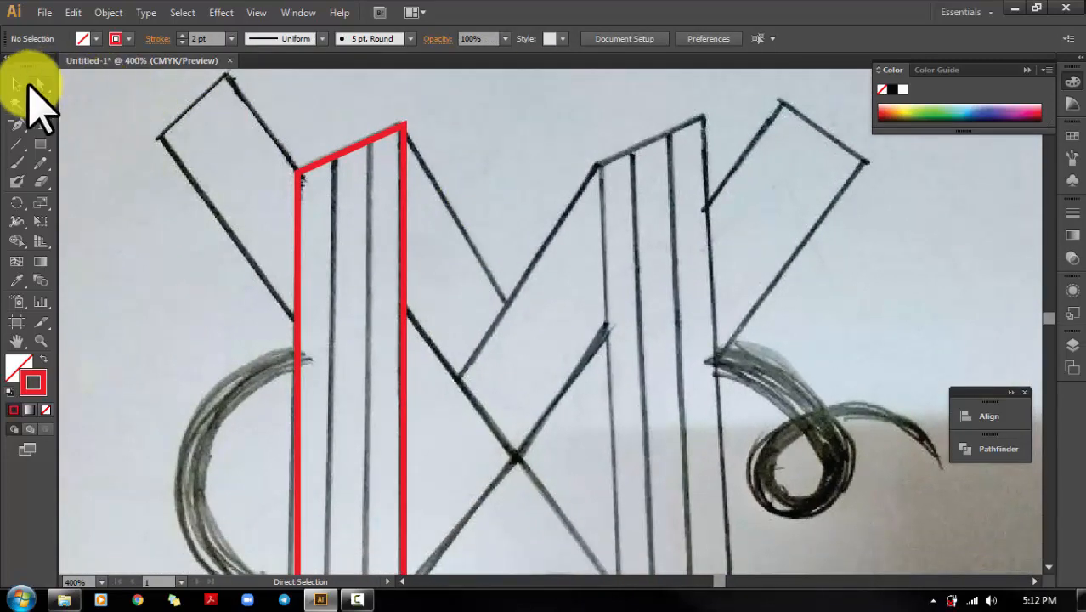
click(16, 83)
drag(510, 328, 501, 183)
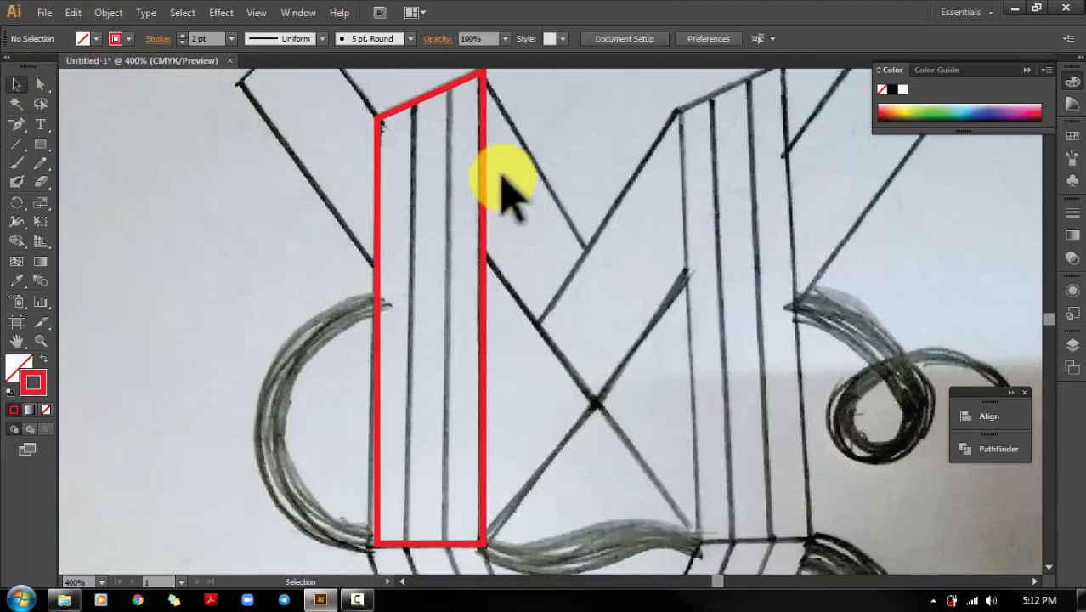
click(450, 85)
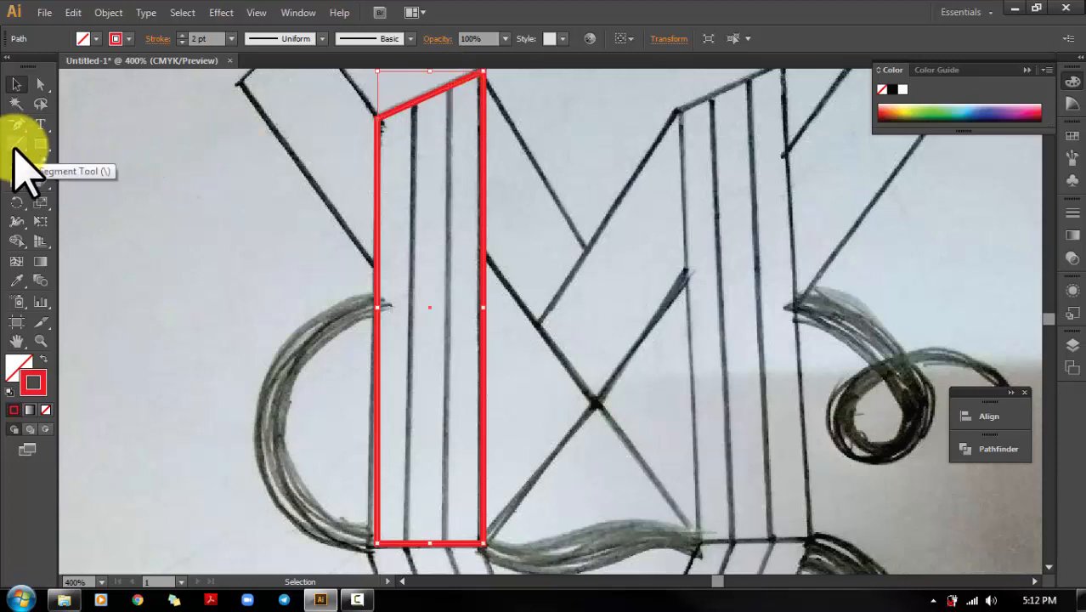
drag(12, 144, 64, 143)
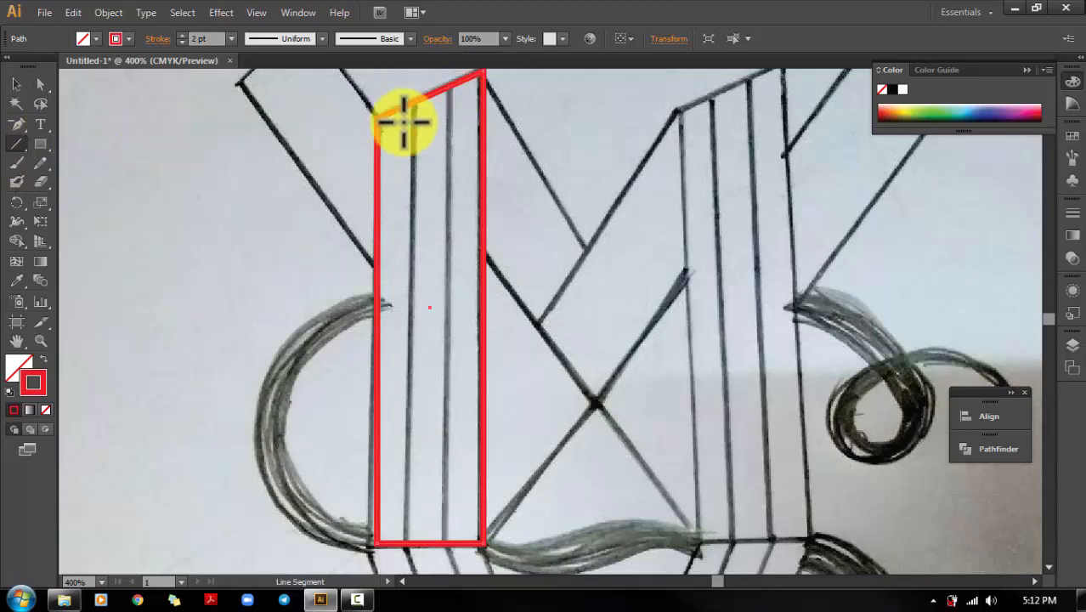
drag(415, 102, 412, 541)
click(411, 542)
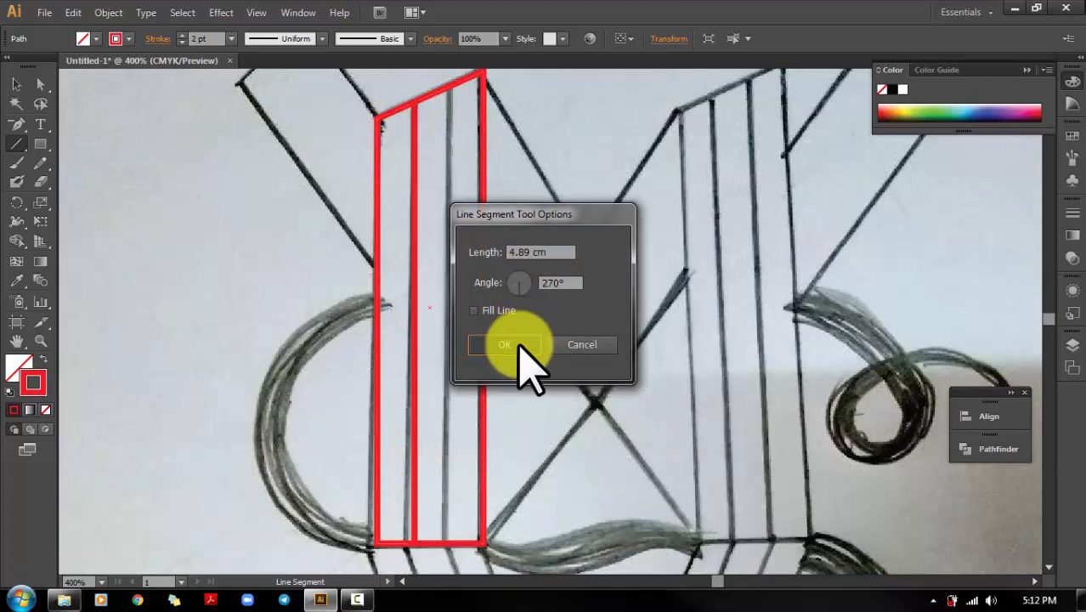
click(505, 344)
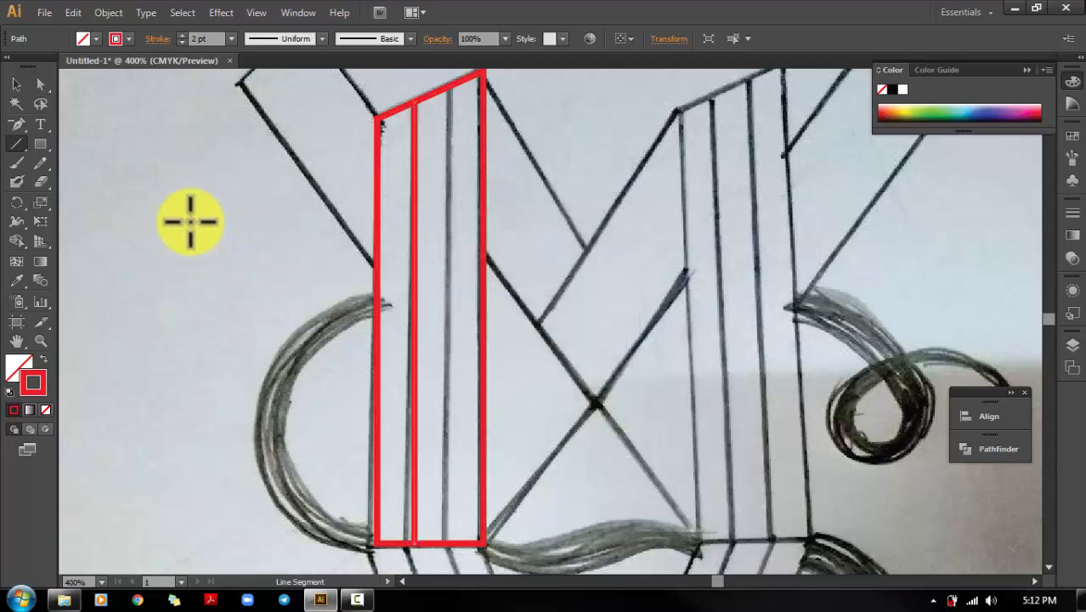
click(17, 85)
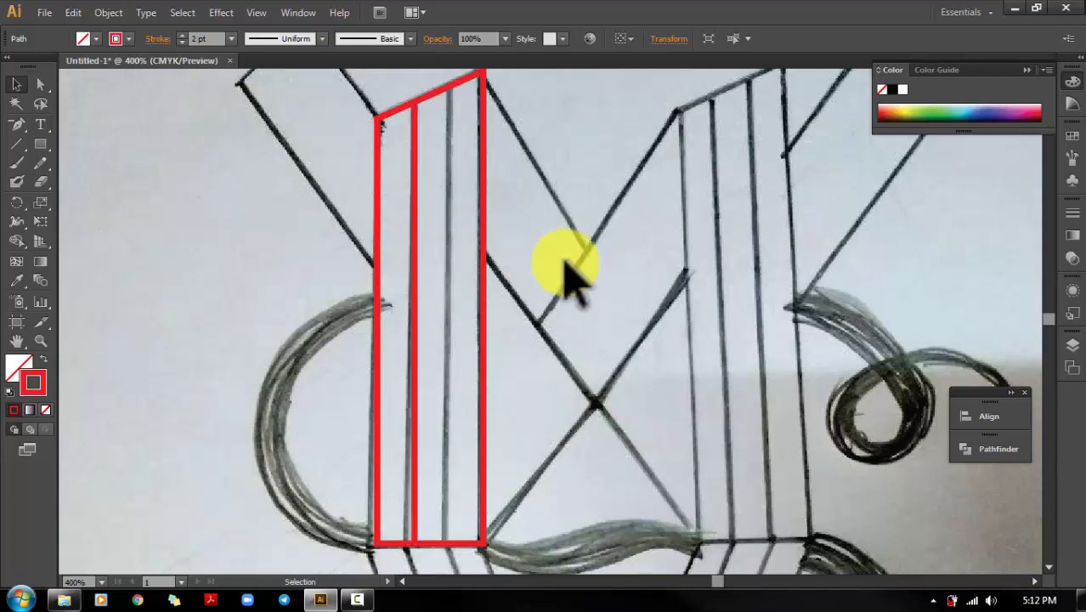
Duplicate the inner line onto the left stem's second sketched stripe and extend the copy up to the slanted top edge.
key(ctrl+v)
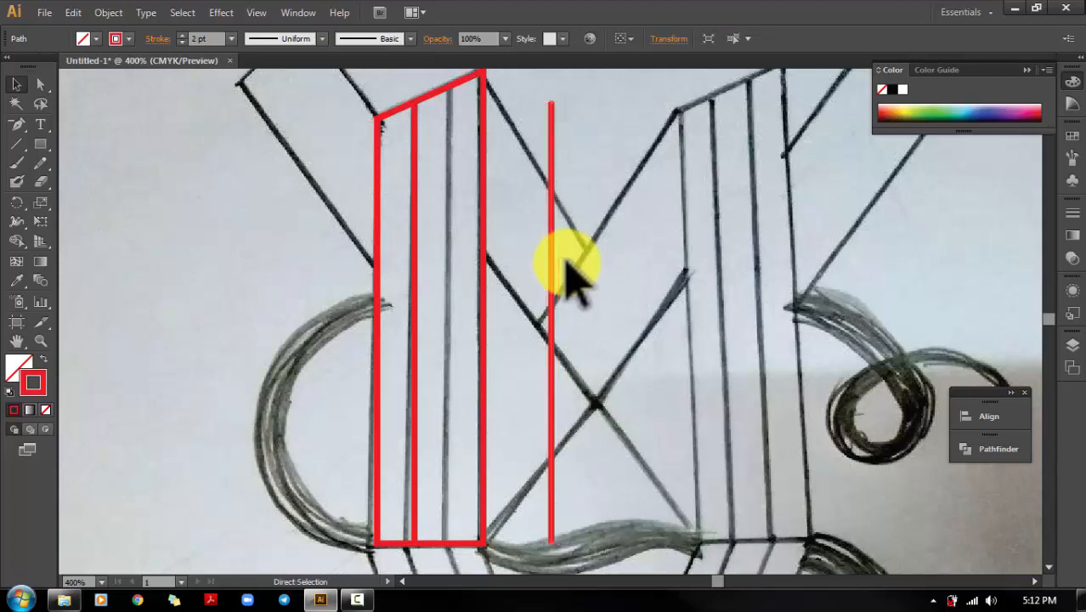
drag(568, 272, 432, 268)
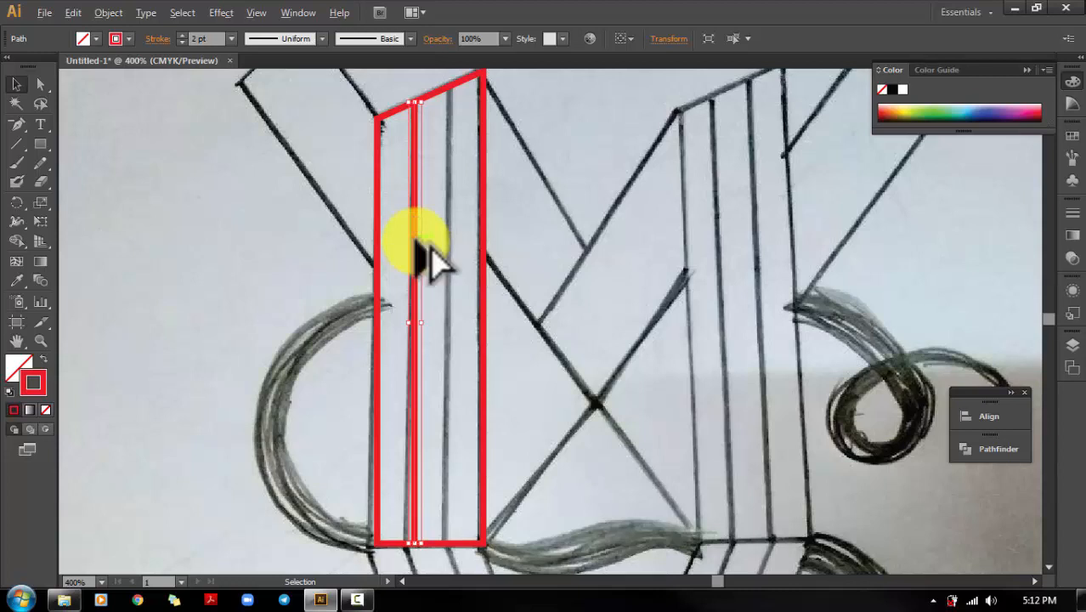
drag(434, 246, 459, 247)
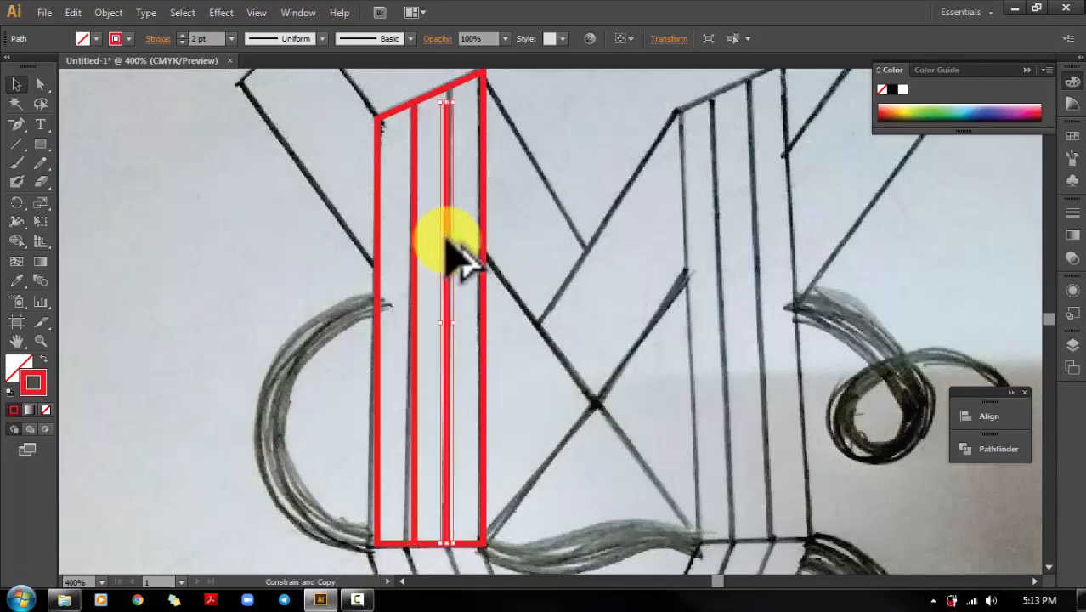
drag(447, 103, 448, 85)
click(529, 175)
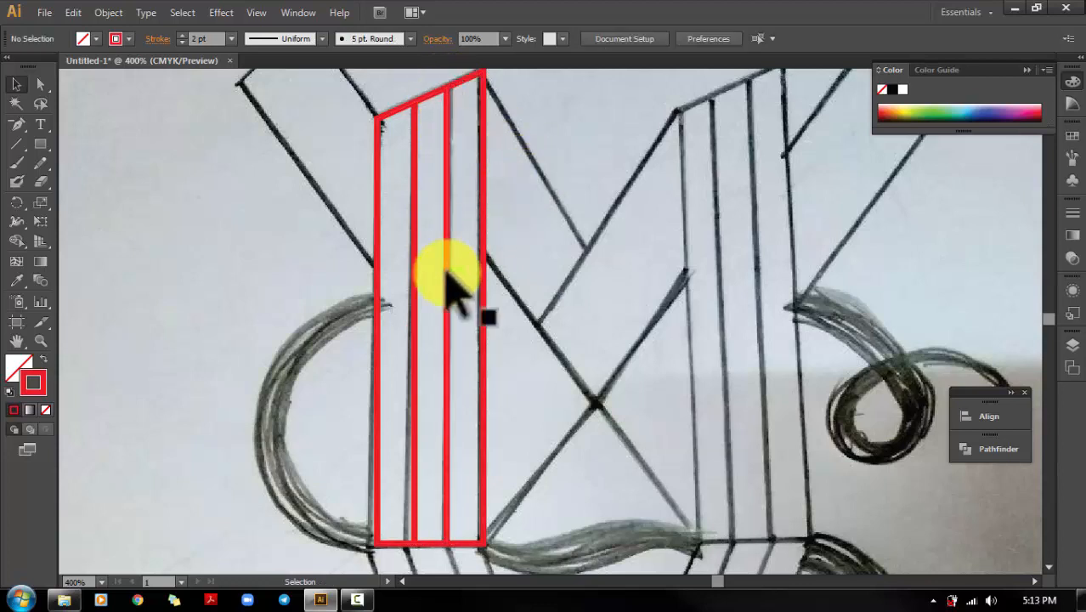
click(414, 262)
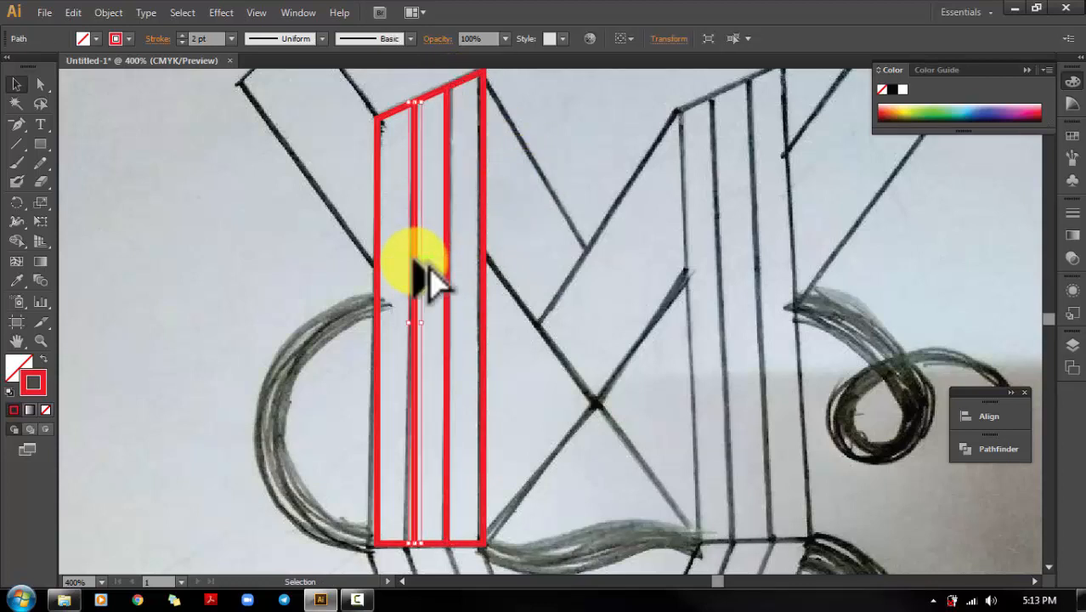
Duplicate the whole traced left stem, outline and both inner lines, into the gap beside the sketched right stem.
drag(415, 265, 498, 265)
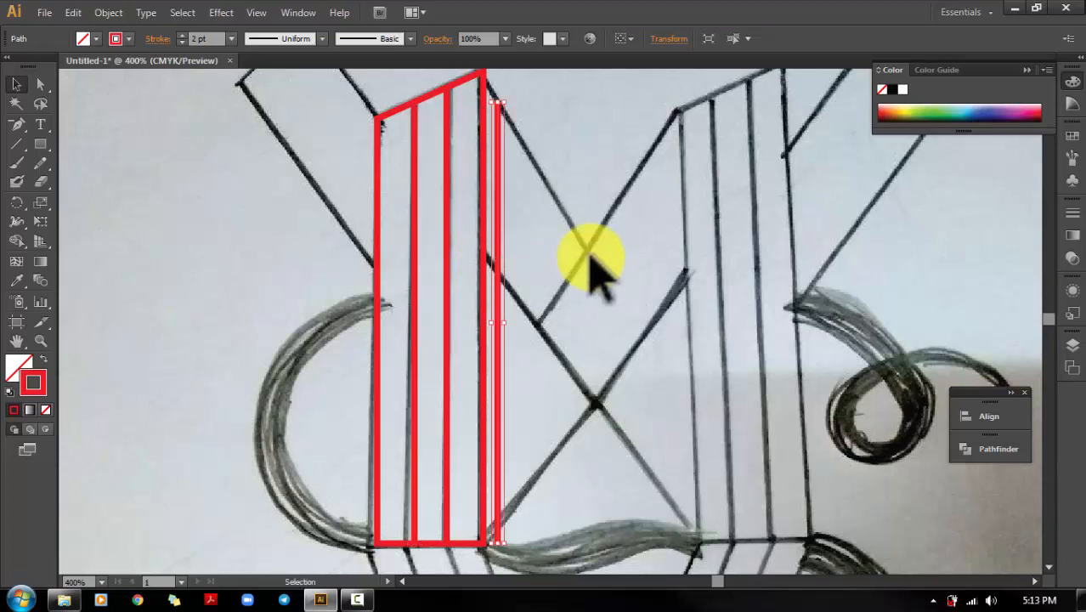
key(Delete)
drag(635, 304, 549, 289)
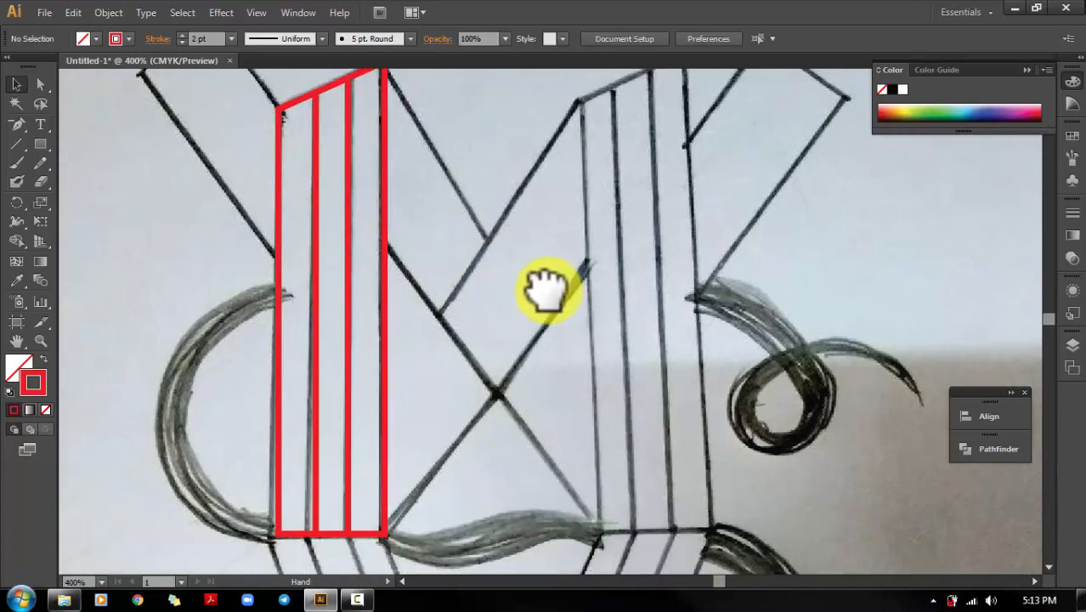
key(ctrl+minus)
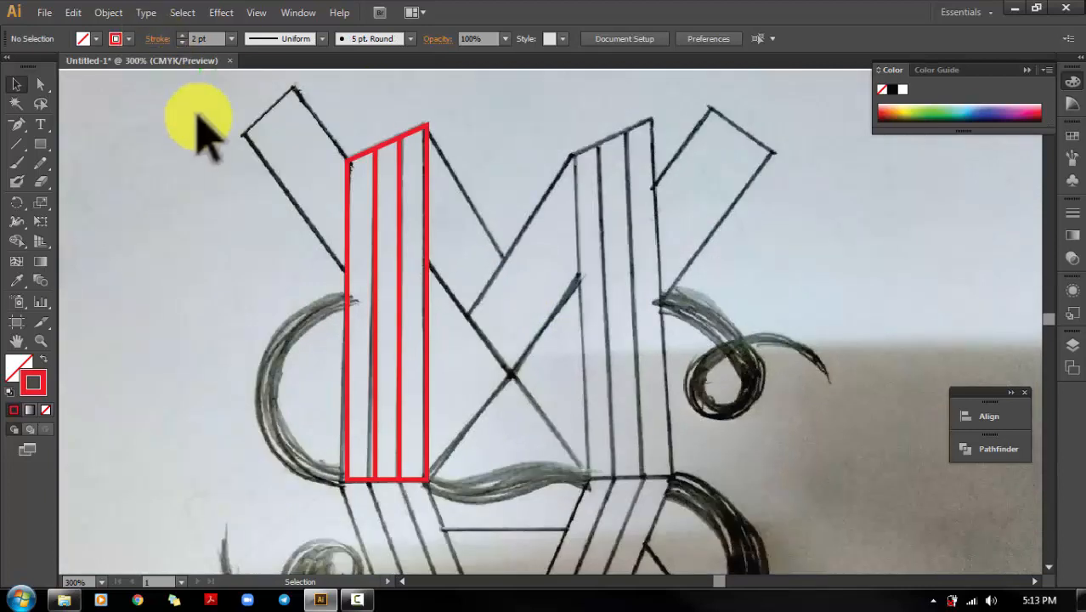
drag(266, 102, 509, 510)
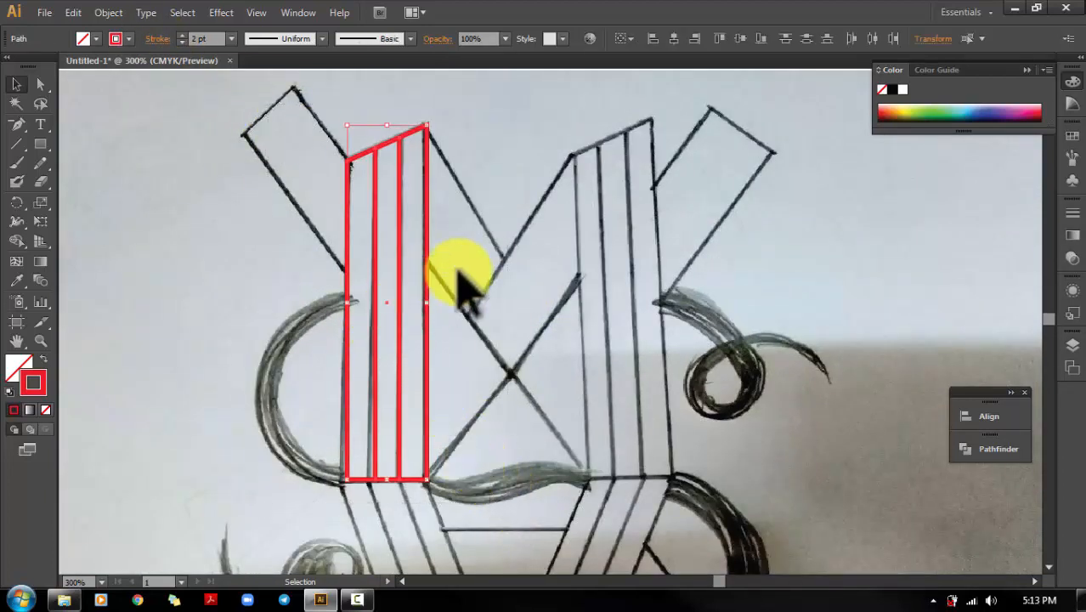
click(441, 241)
drag(315, 132, 510, 510)
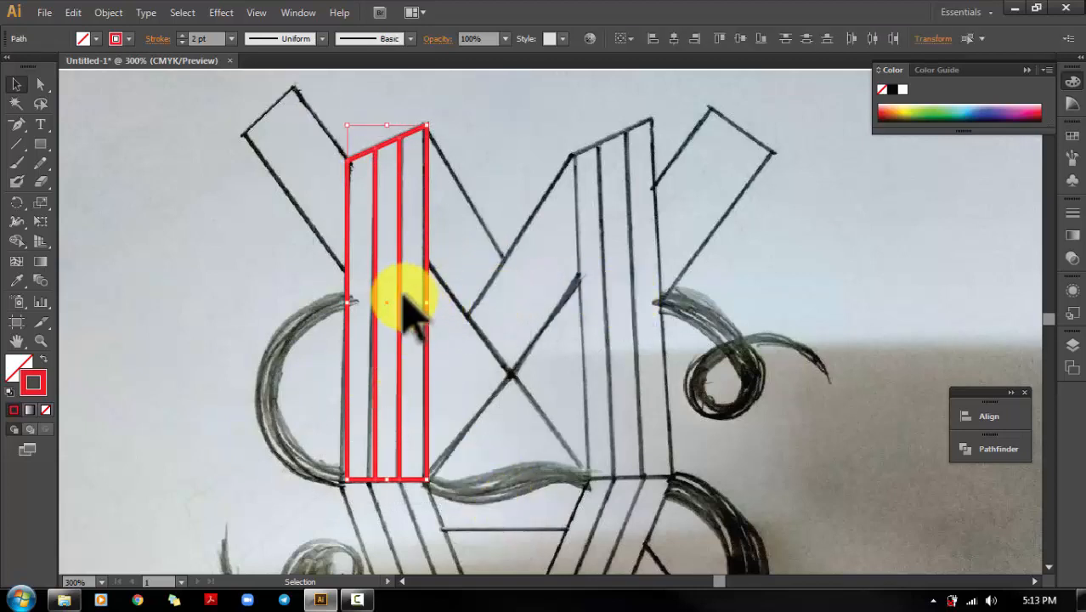
drag(405, 293, 513, 289)
Try reflecting the copied stem across the vertical axis and shift its outline and inner lines toward the right stem.
right_click(515, 289)
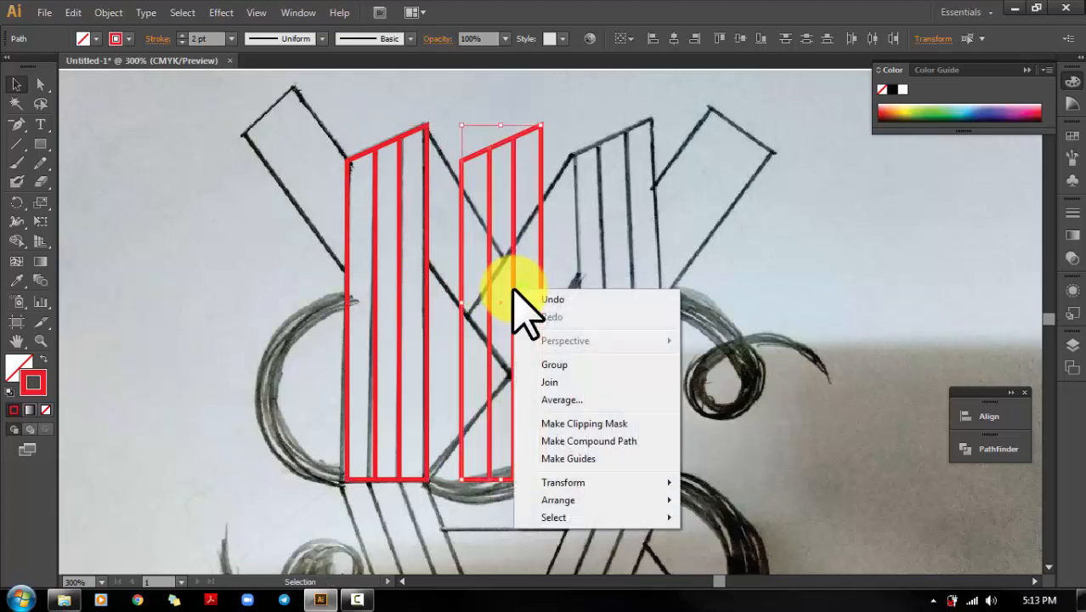
mouse_move(595, 488)
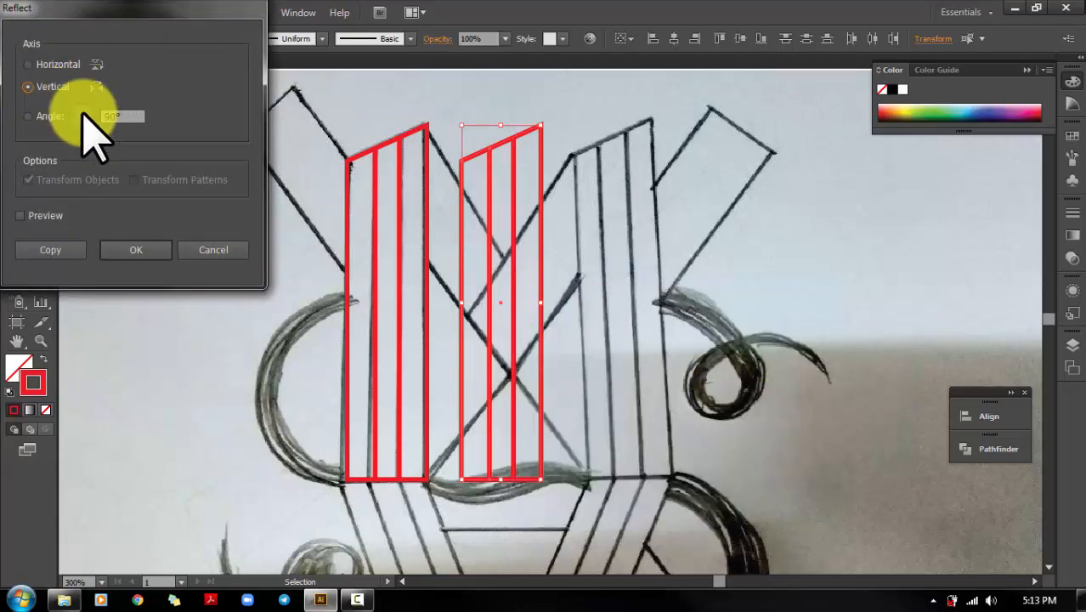
click(140, 251)
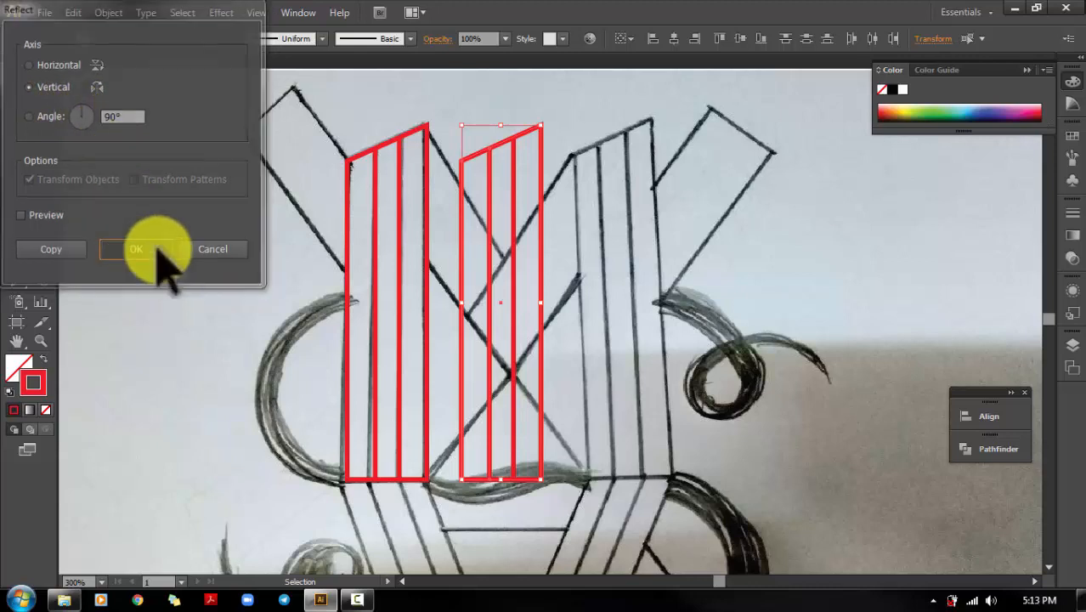
click(505, 253)
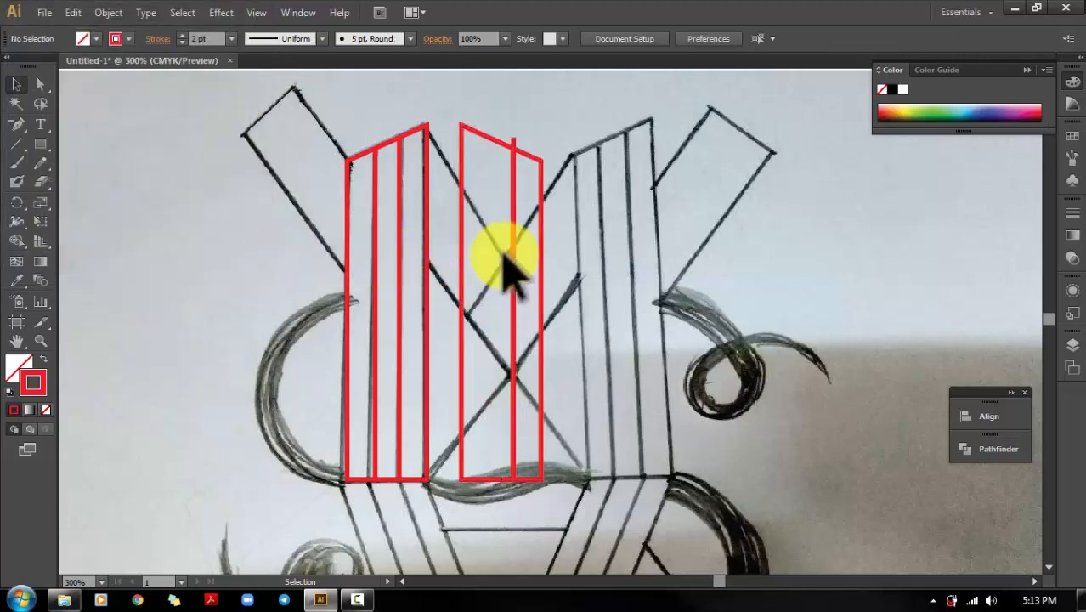
drag(511, 259, 535, 259)
click(459, 259)
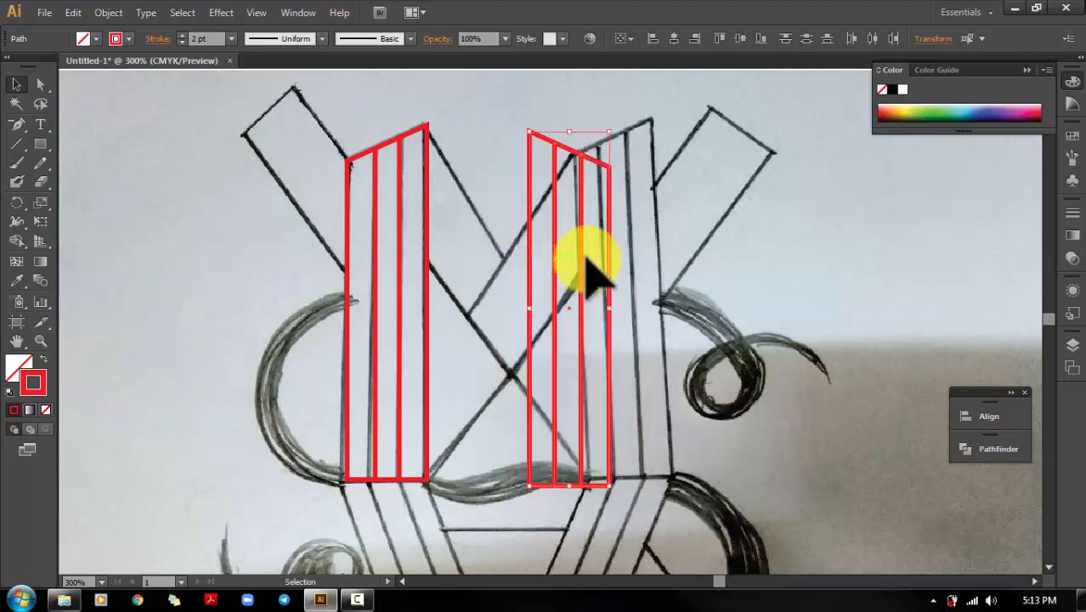
Reflect only the copied outline across the vertical axis again to restore its original slant.
click(530, 288)
right_click(529, 289)
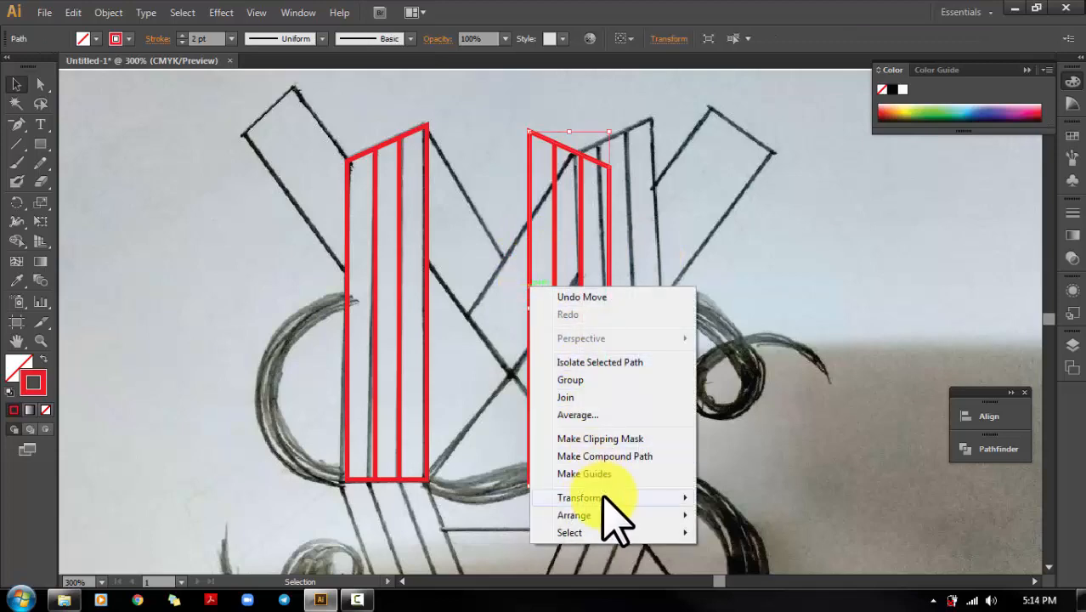
mouse_move(602, 497)
click(774, 412)
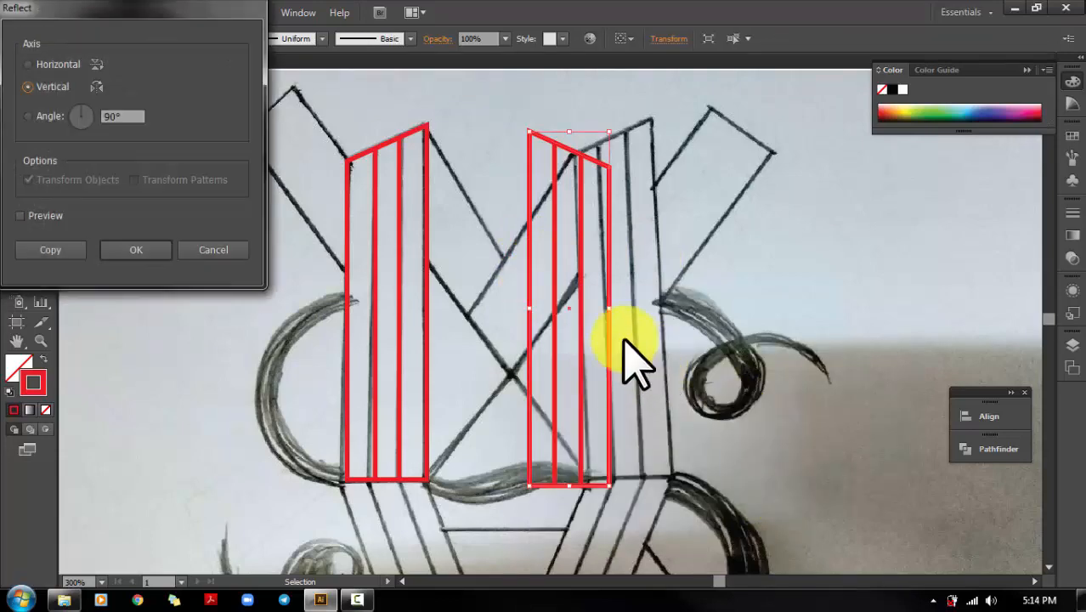
click(165, 250)
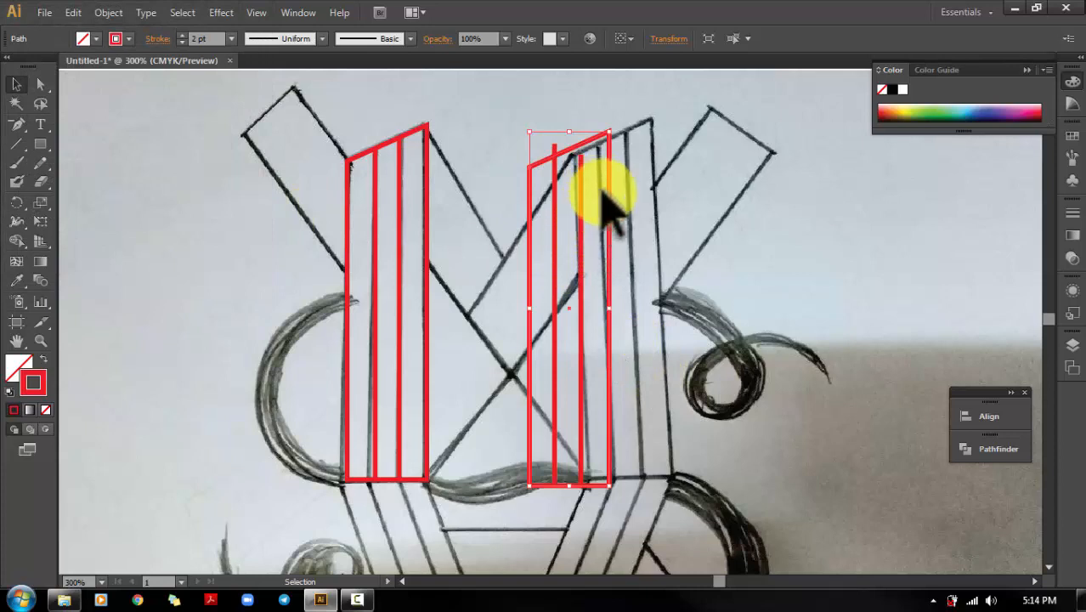
Place the copied outline over the sketched right stem and fit its two inner lines onto the sketched stripes.
drag(608, 197, 653, 187)
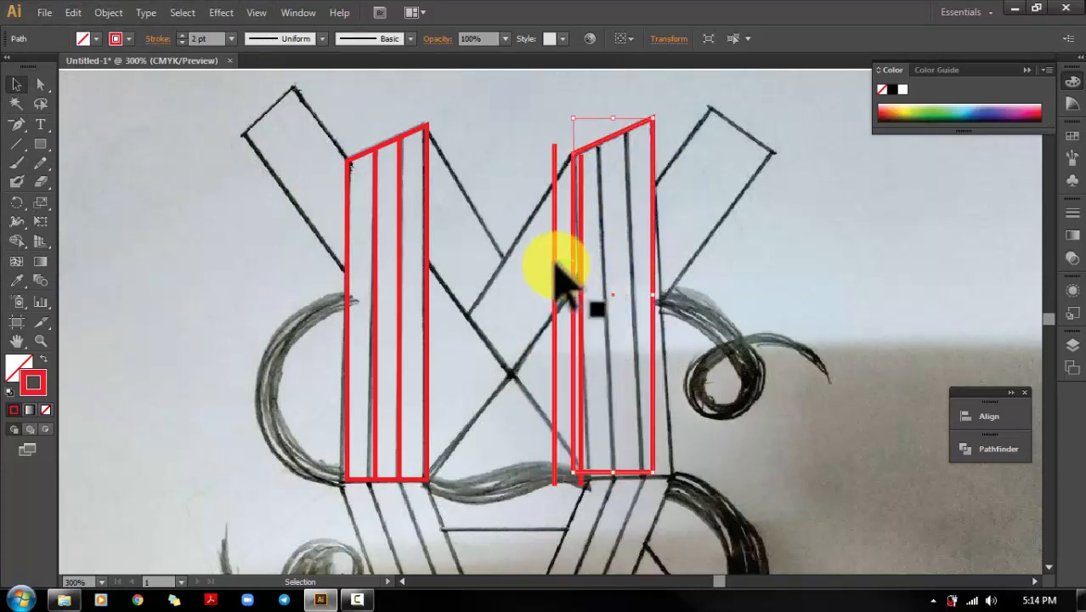
drag(557, 265, 629, 252)
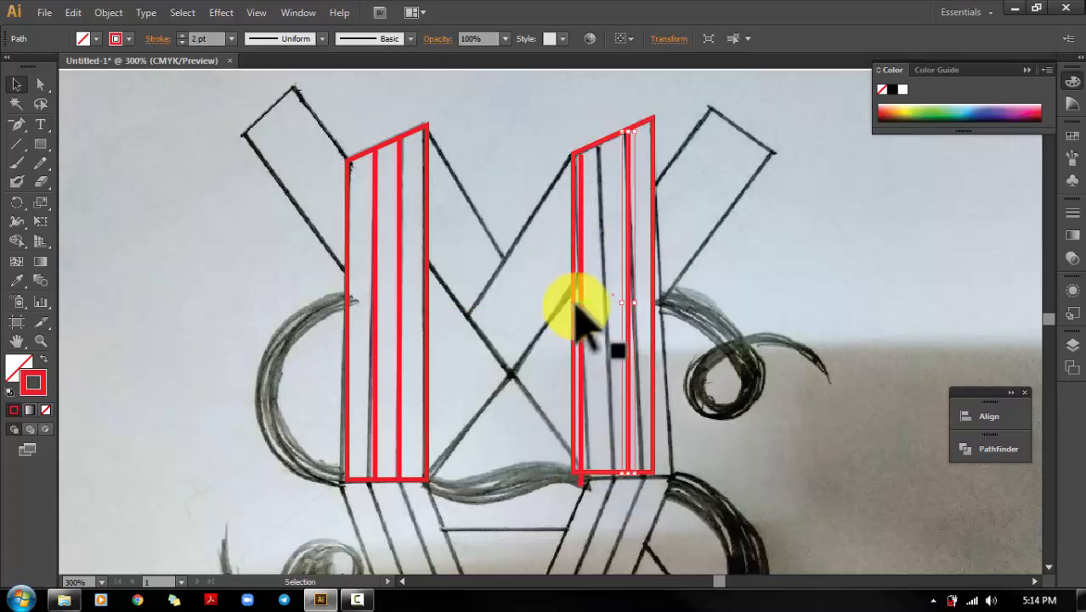
drag(577, 319, 600, 286)
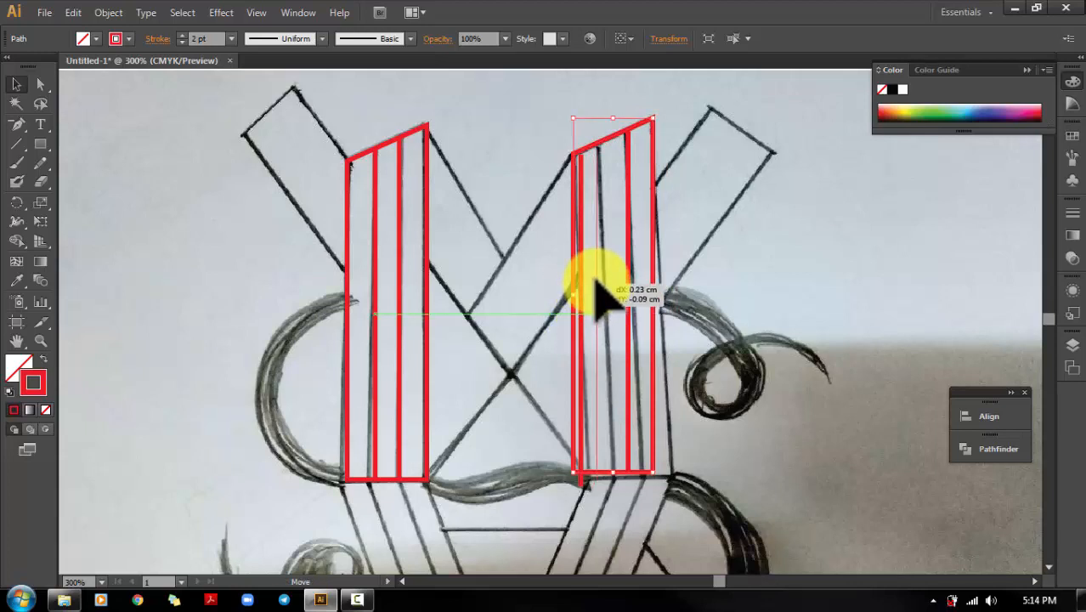
drag(597, 280, 600, 289)
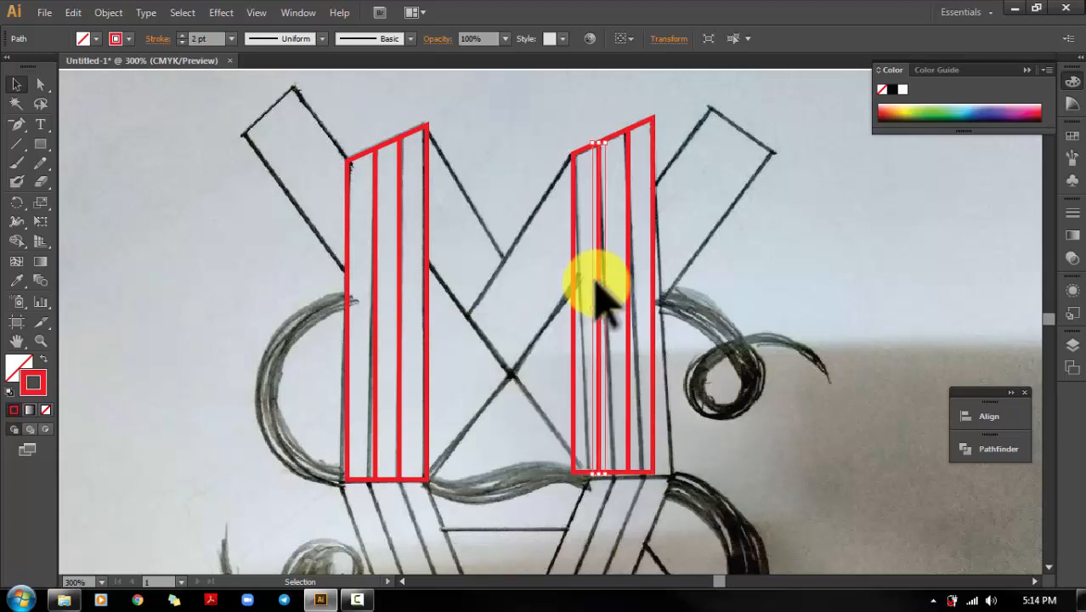
drag(539, 114, 774, 410)
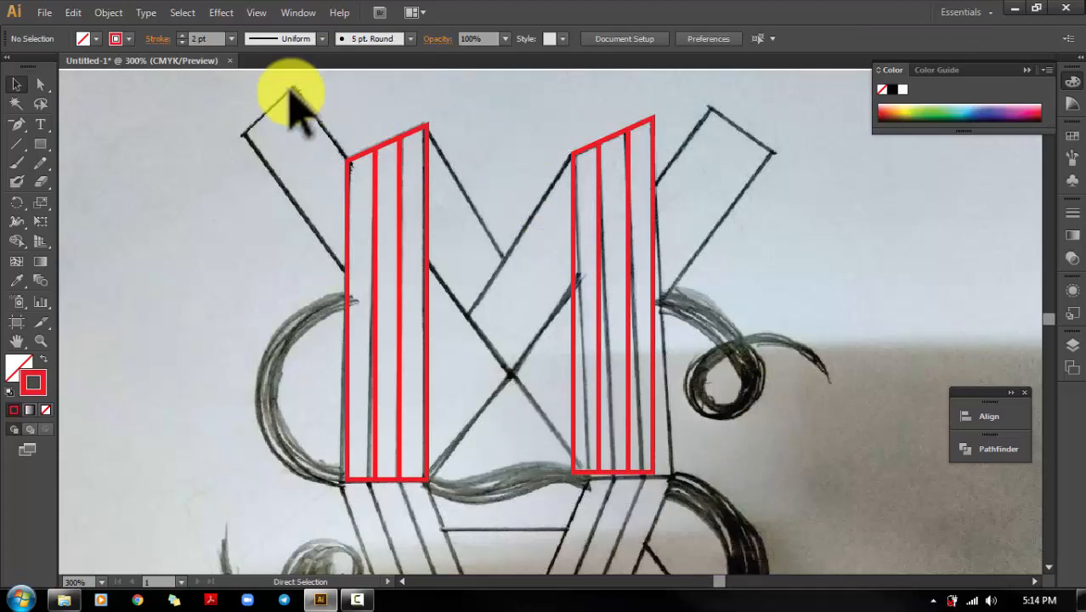
Show the rulers and place a horizontal guide along the left stem's base, at about 9.7 cm vertically.
key(ctrl+r)
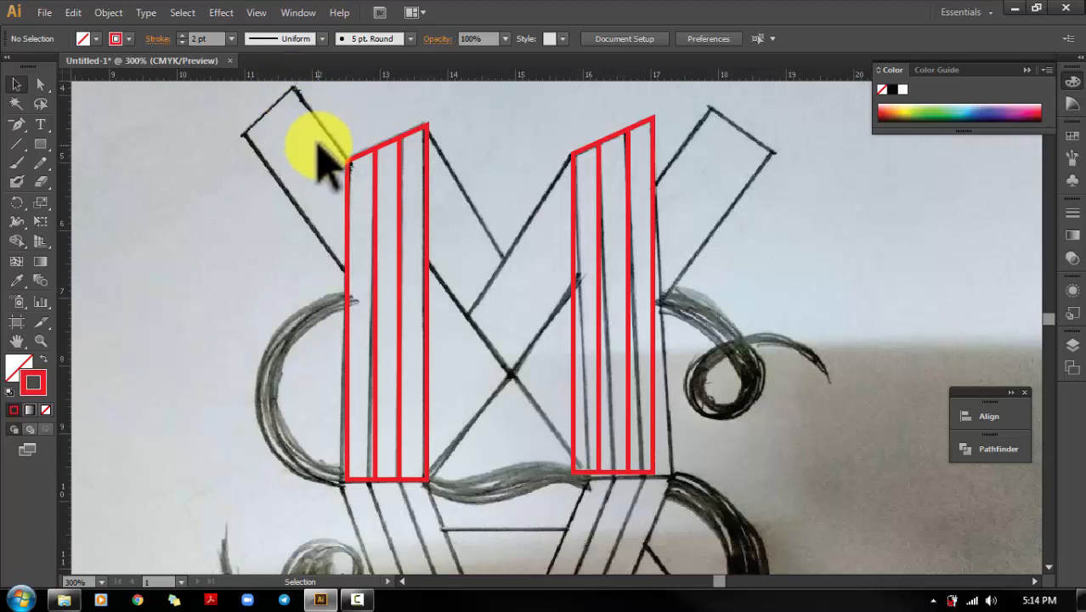
drag(337, 75, 463, 559)
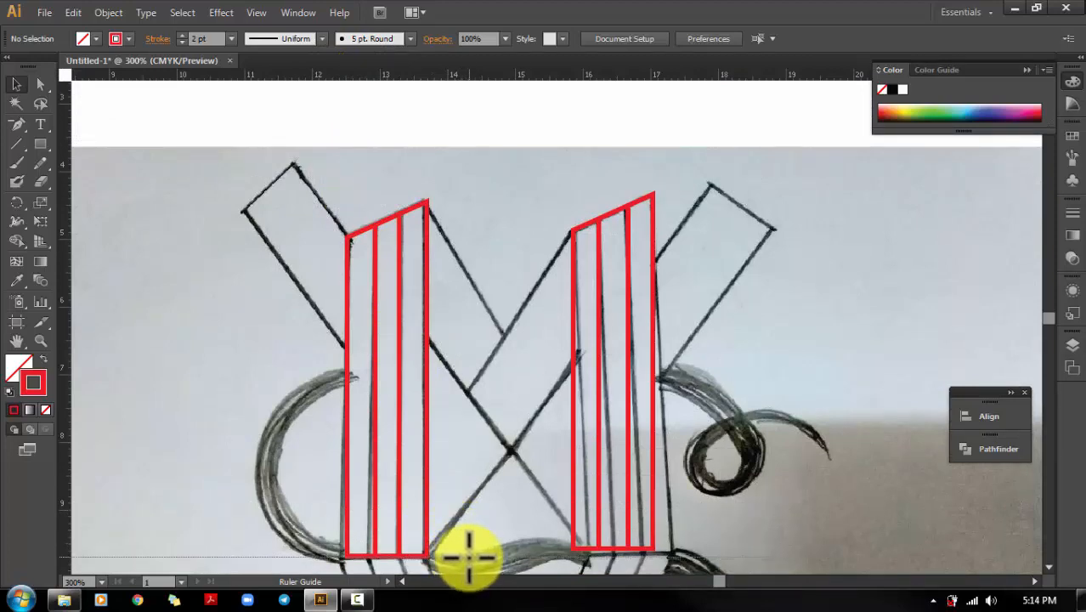
drag(468, 557, 467, 560)
key(space)
drag(461, 509, 486, 295)
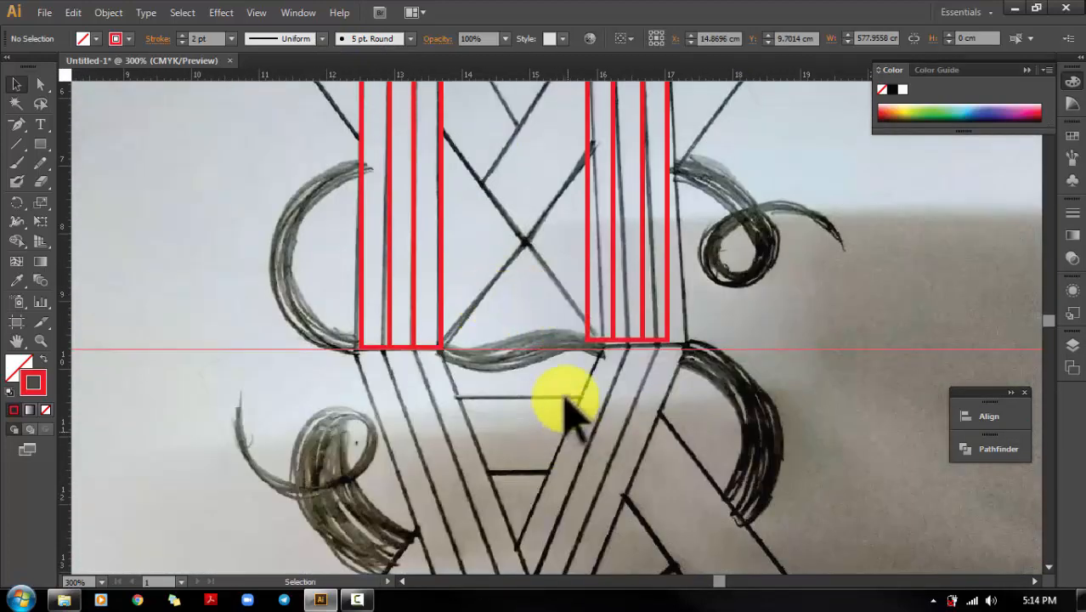
key(space)
drag(538, 226, 500, 286)
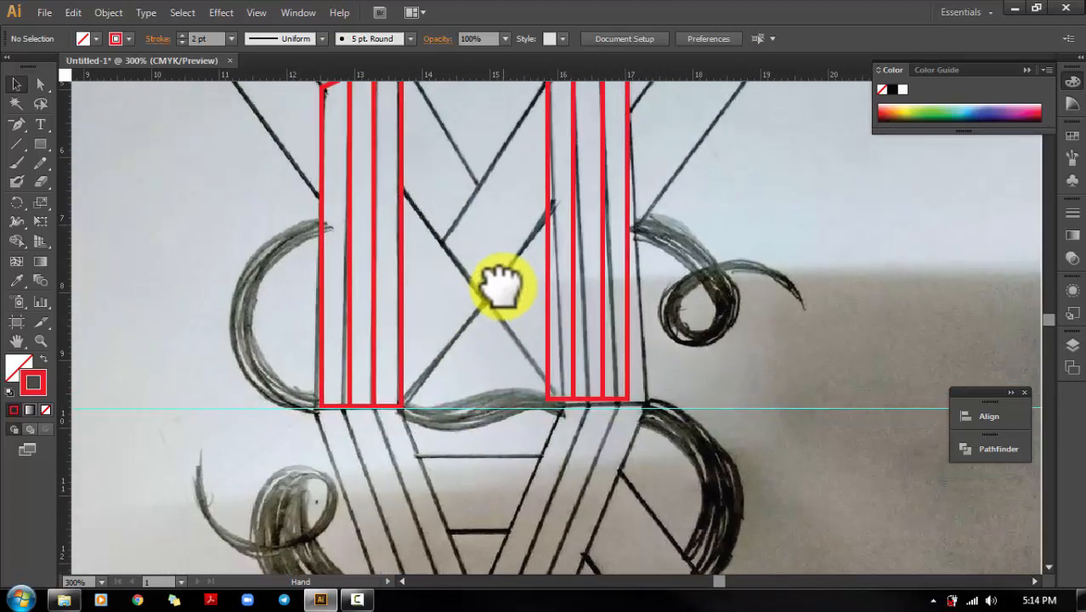
Select the right stem's outline and inner lines and move them down until the base sits on the guide.
drag(642, 334, 715, 410)
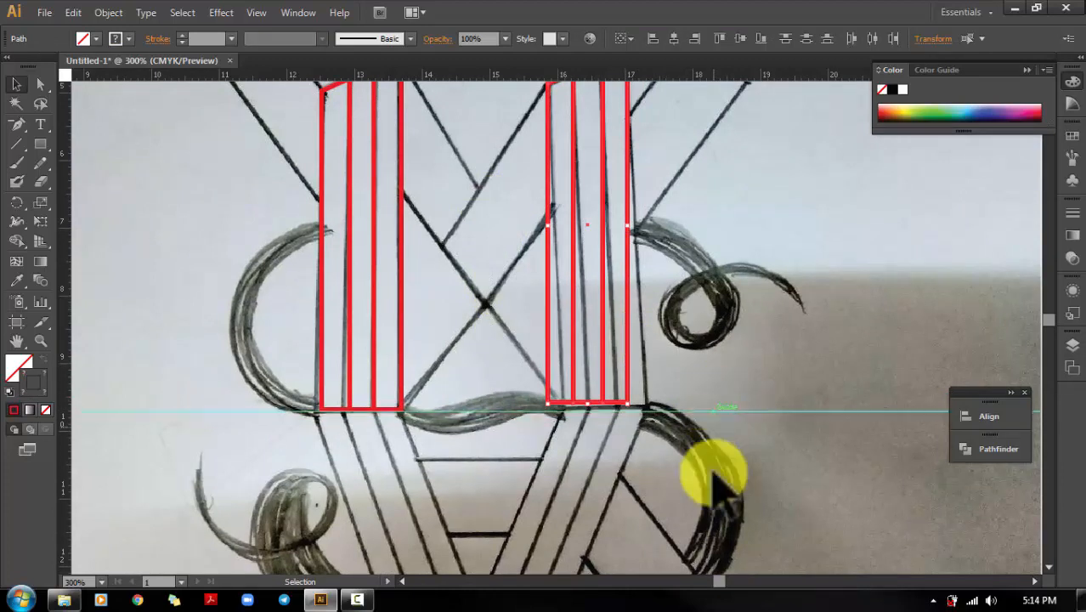
click(704, 384)
click(720, 411)
click(722, 371)
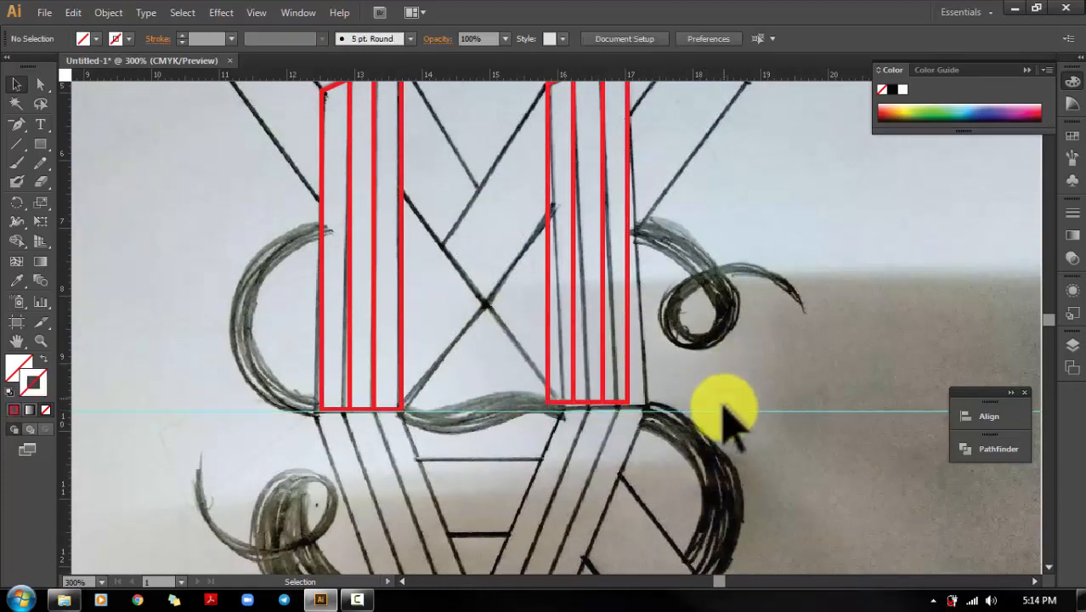
drag(473, 222, 727, 400)
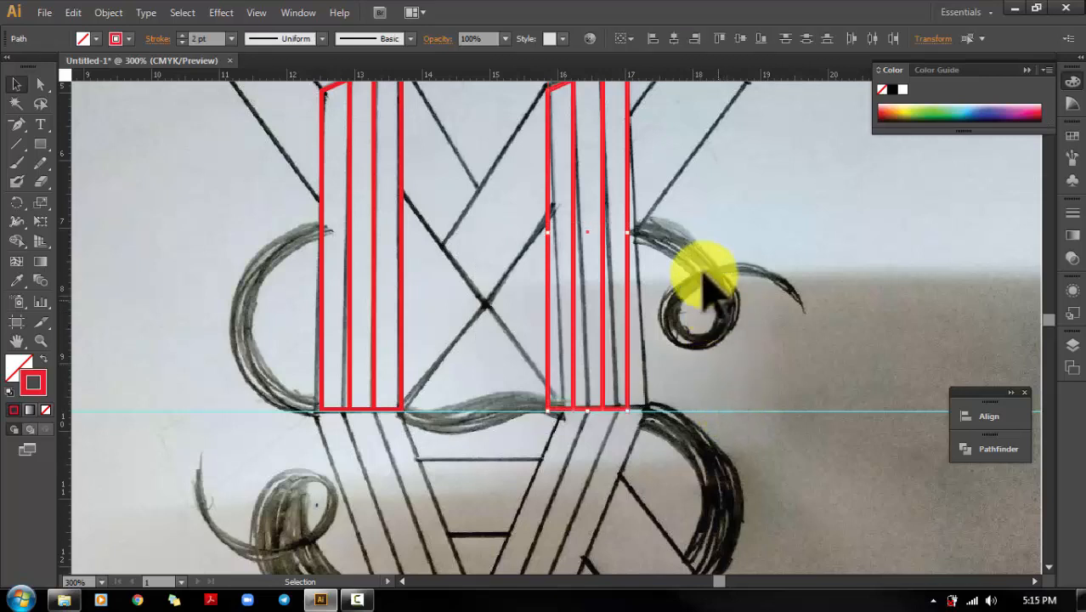
drag(692, 264, 696, 316)
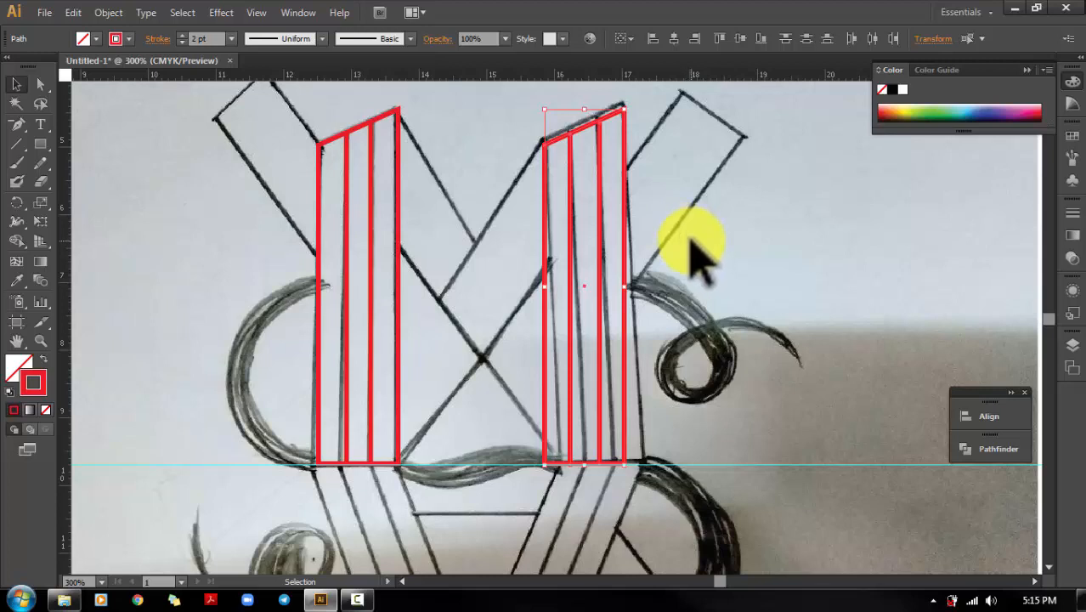
click(697, 283)
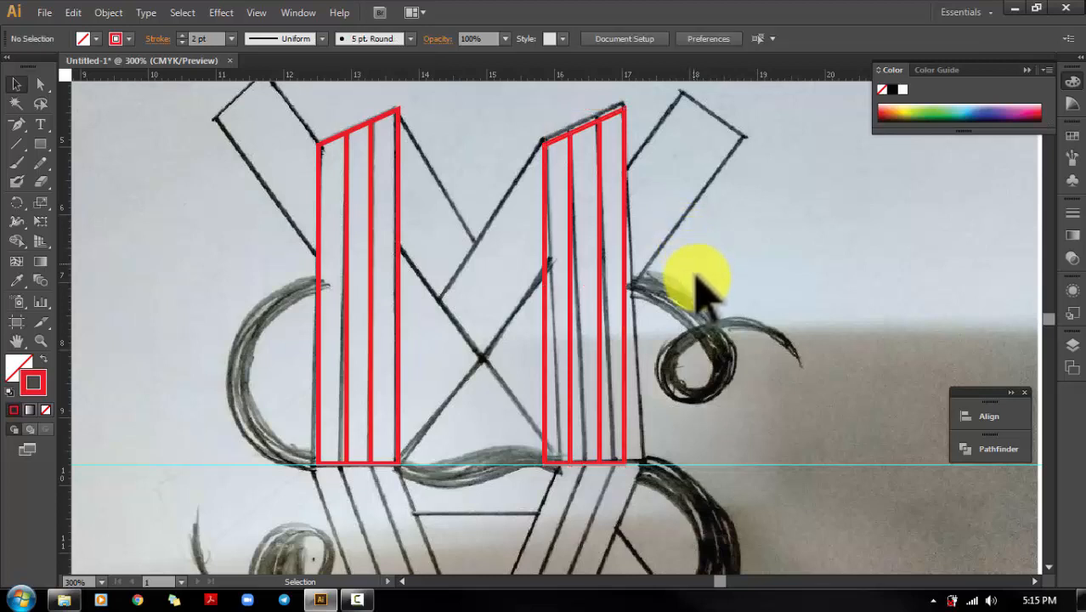
Draw an upright rectangle about 0.86 cm wide and 2.1 cm tall beside the left stem.
click(40, 144)
drag(185, 163, 244, 305)
click(23, 97)
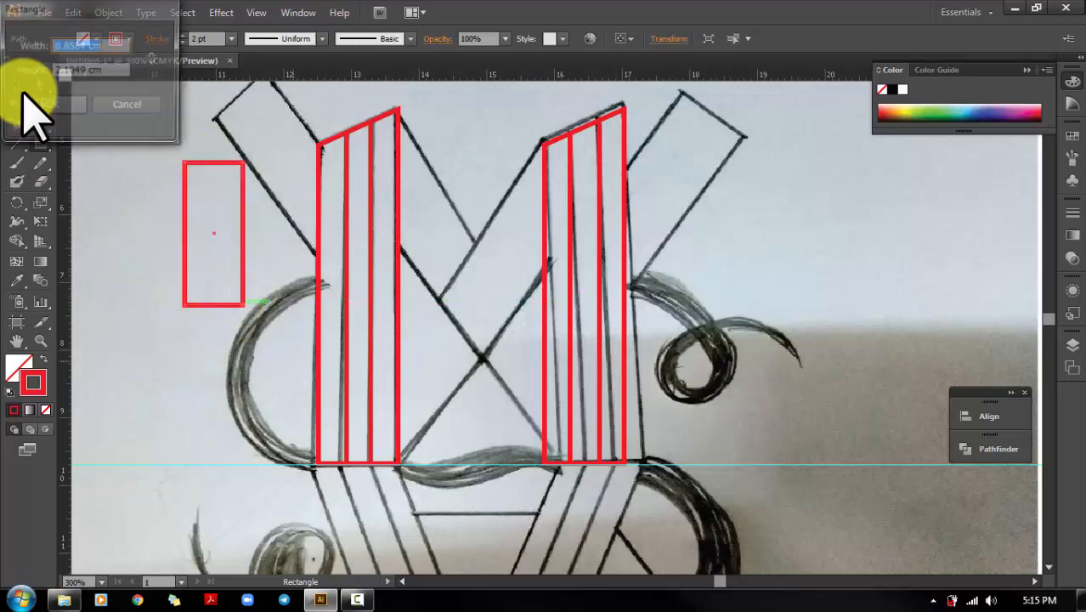
click(114, 105)
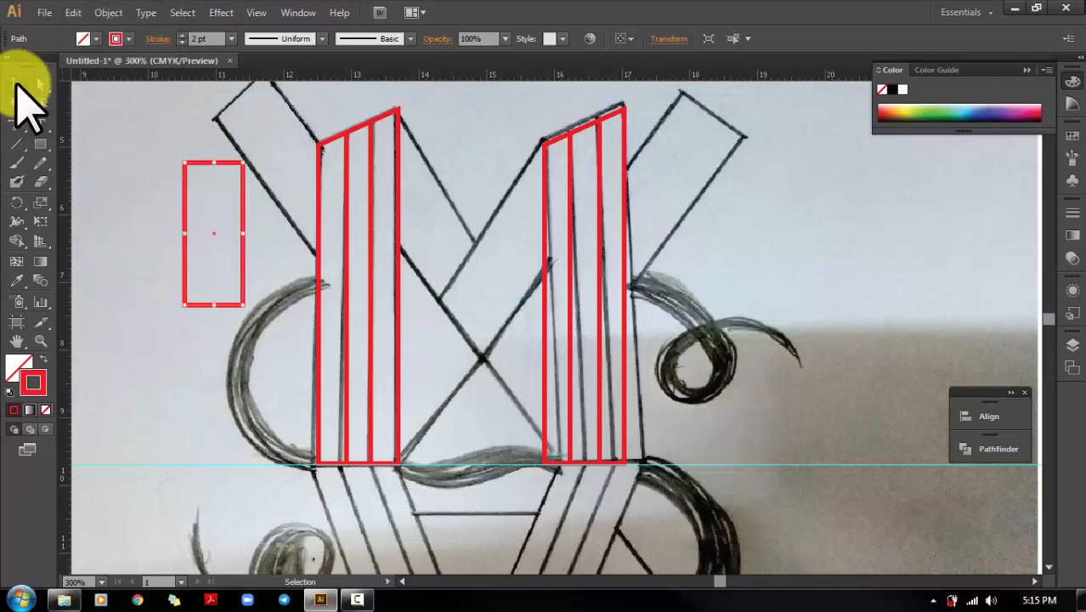
Move the new rectangle between the two stems and rotate it counterclockwise to follow the left stem's sketched diagonal.
click(16, 84)
drag(195, 164, 480, 143)
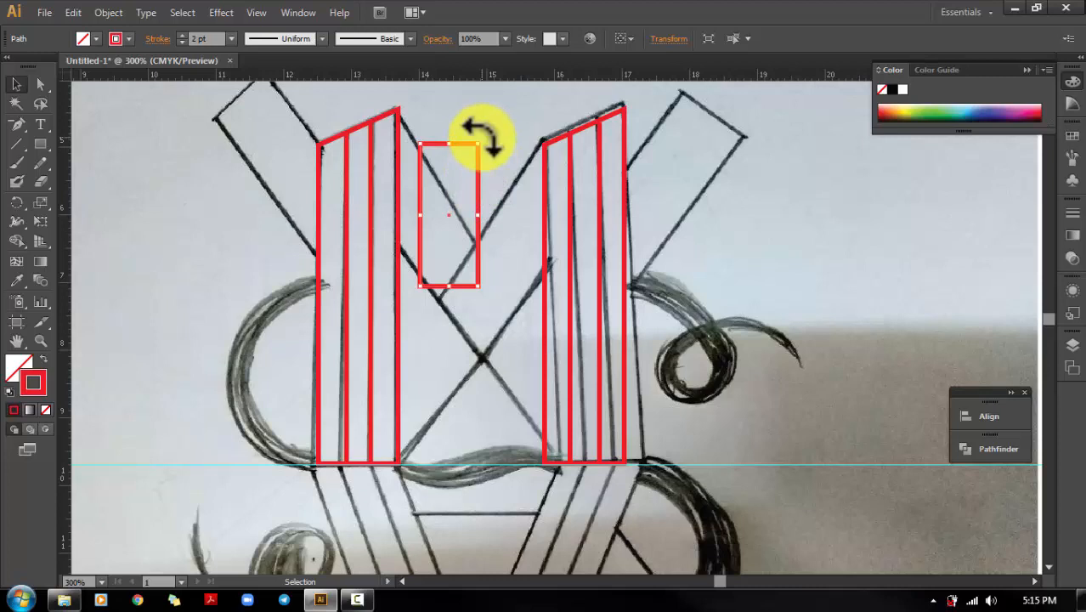
drag(481, 138, 433, 95)
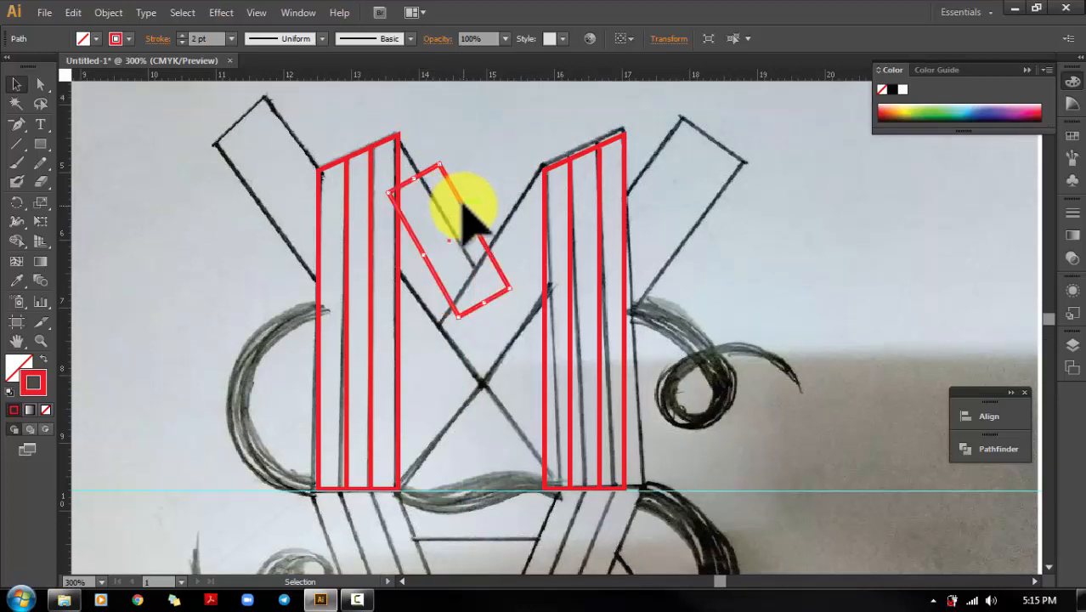
Move and enlarge the tilted rectangle so it starts at the left stem's upper-right corner and covers the sketched diagonal.
drag(464, 209, 460, 303)
drag(391, 244, 383, 248)
drag(455, 308, 463, 320)
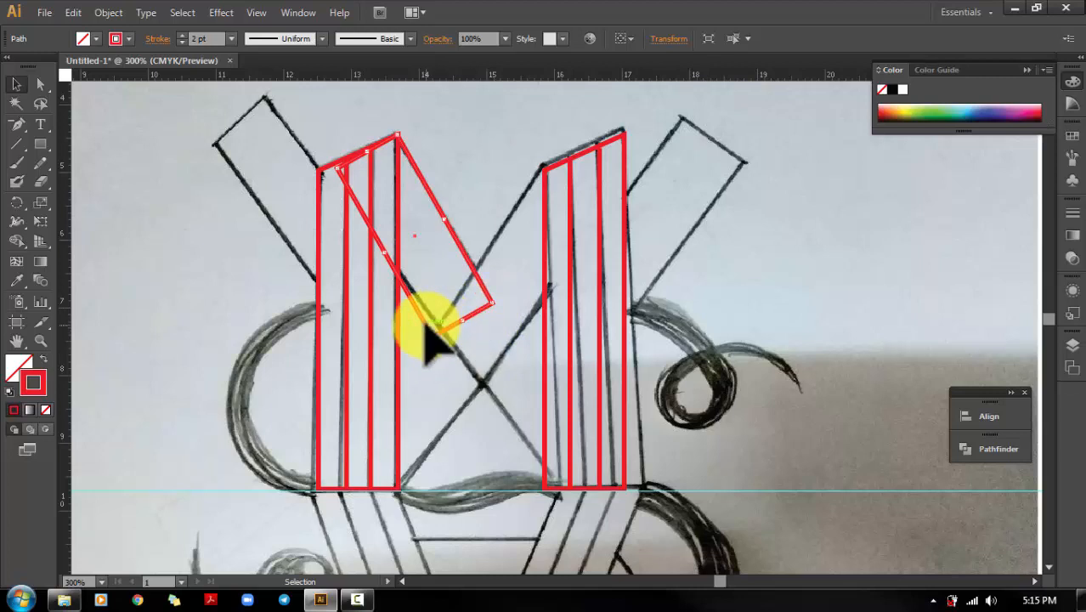
Delete the tilted rectangle's upper-left anchor point that overlaps the left stem.
key(a)
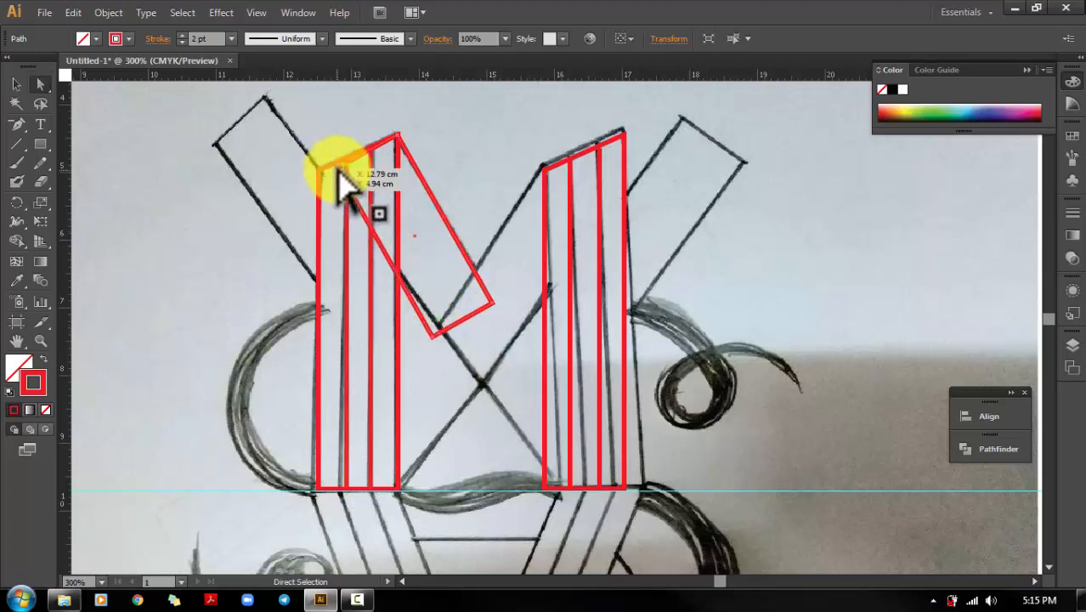
click(338, 169)
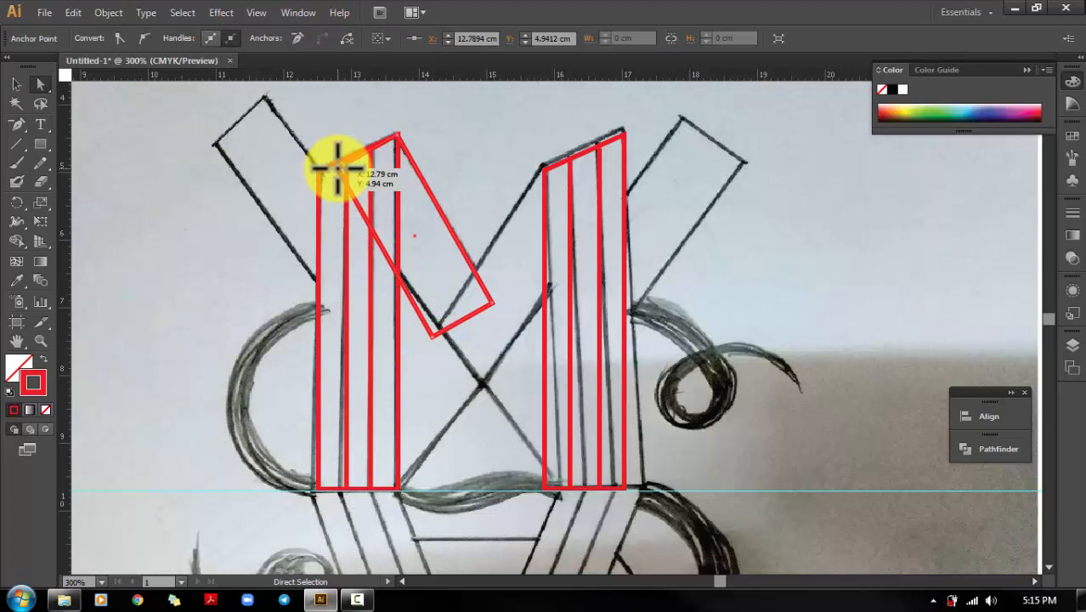
click(337, 168)
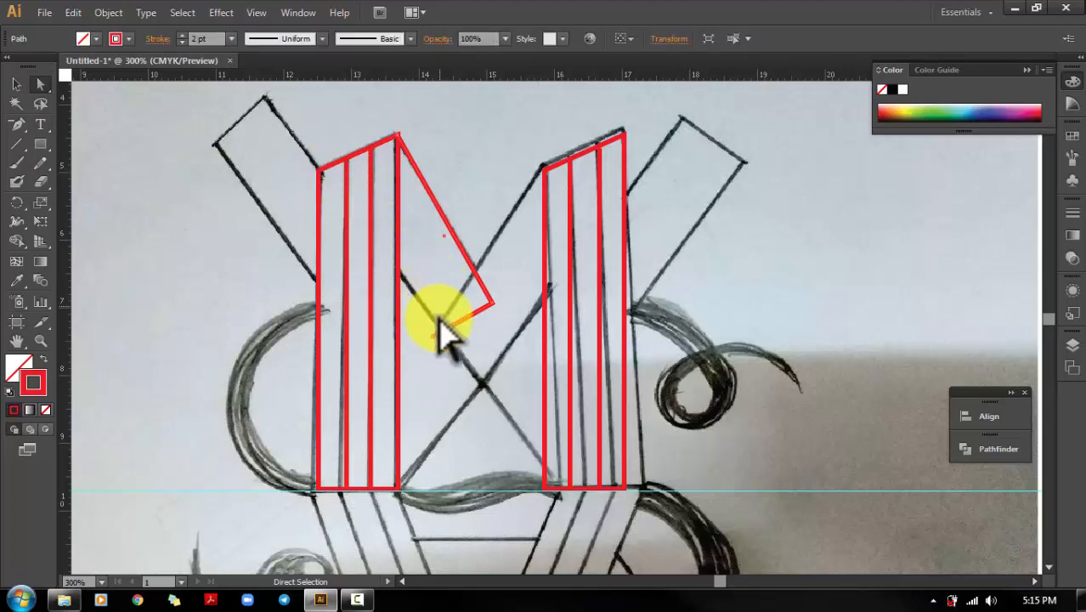
Undo the anchor point deletion and delete the tilted rectangle's upper-left anchor point again.
key(ctrl+j)
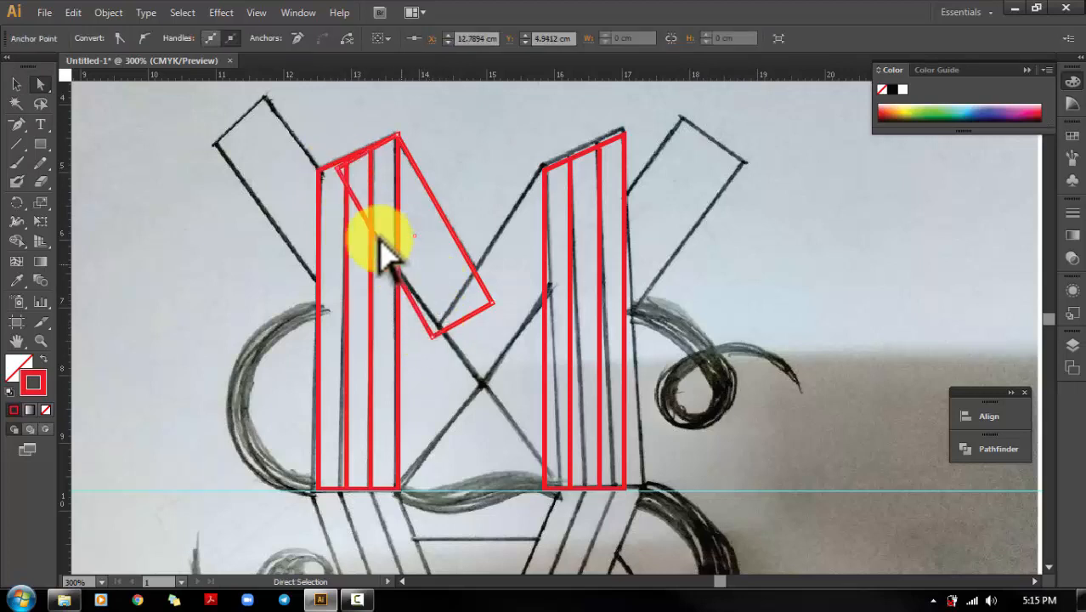
click(337, 169)
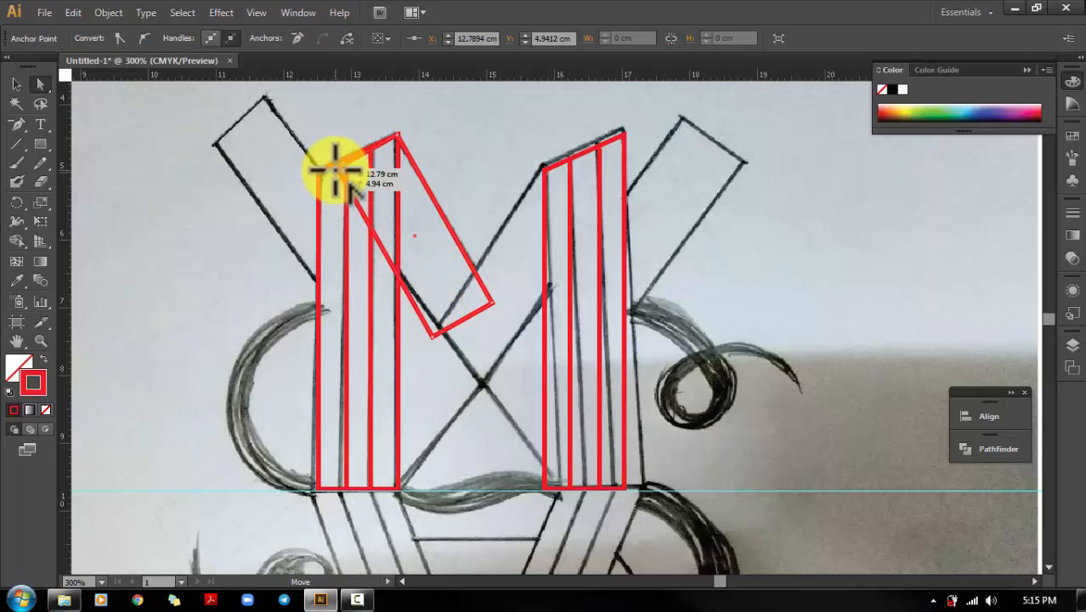
key(Delete)
Close the open shape with the Pen tool through a new point, and align that point with the left stem's inner edge.
key(p)
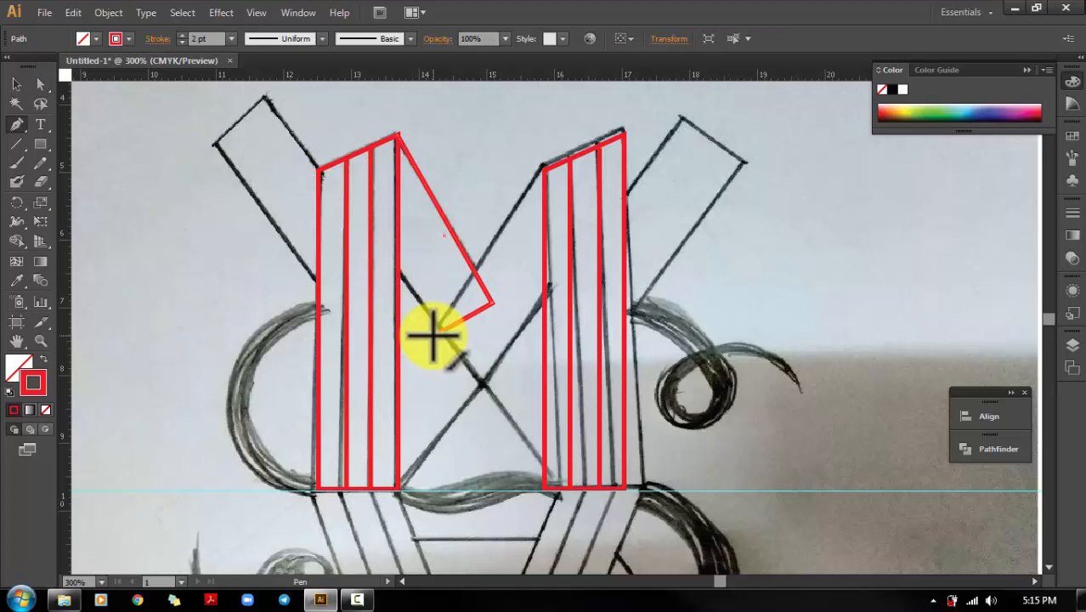
click(433, 336)
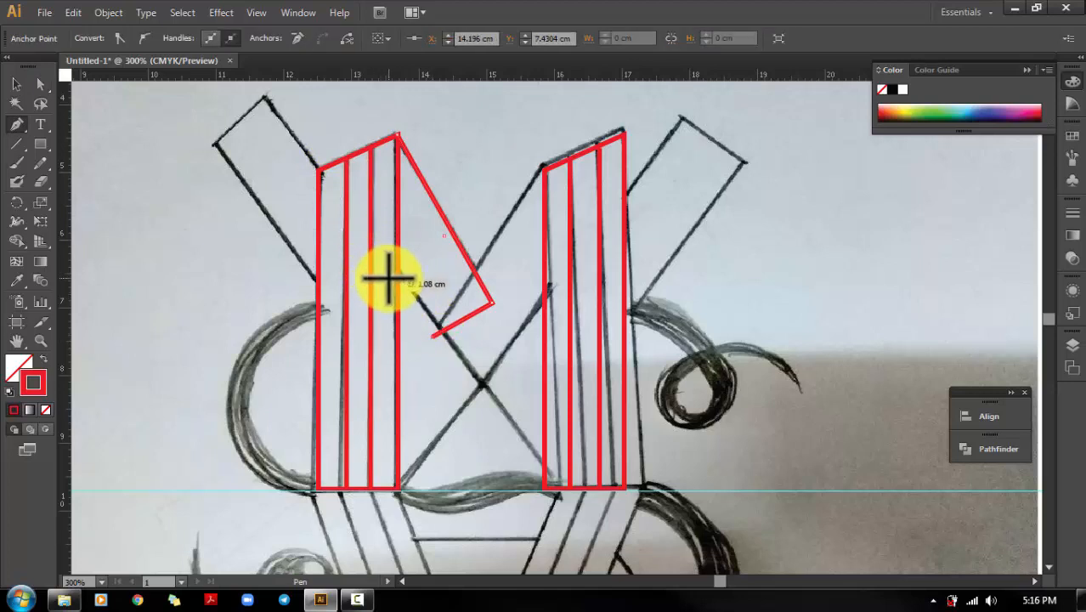
click(389, 278)
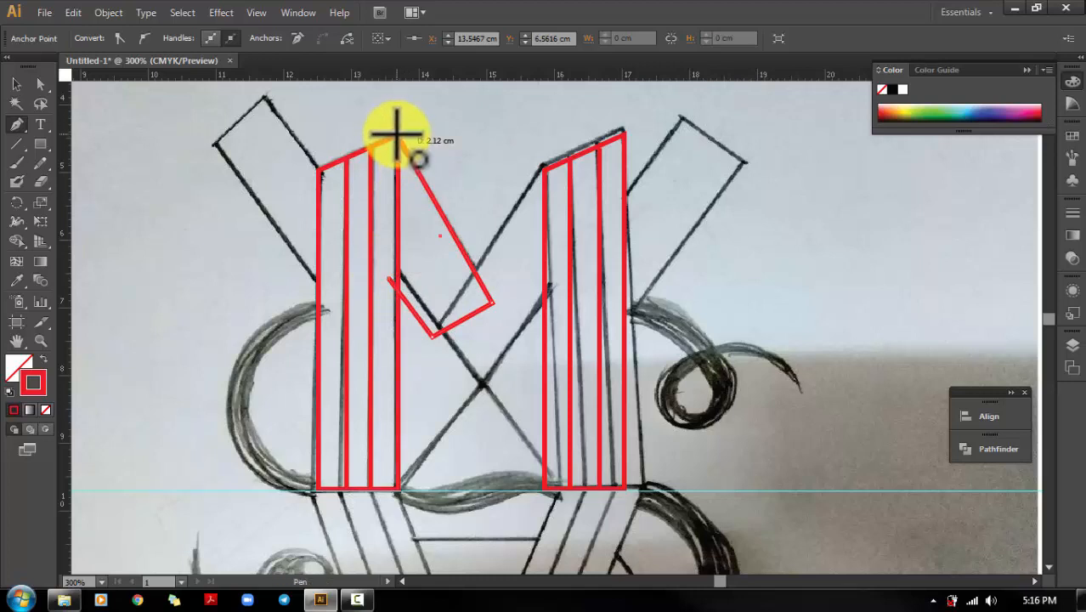
click(395, 137)
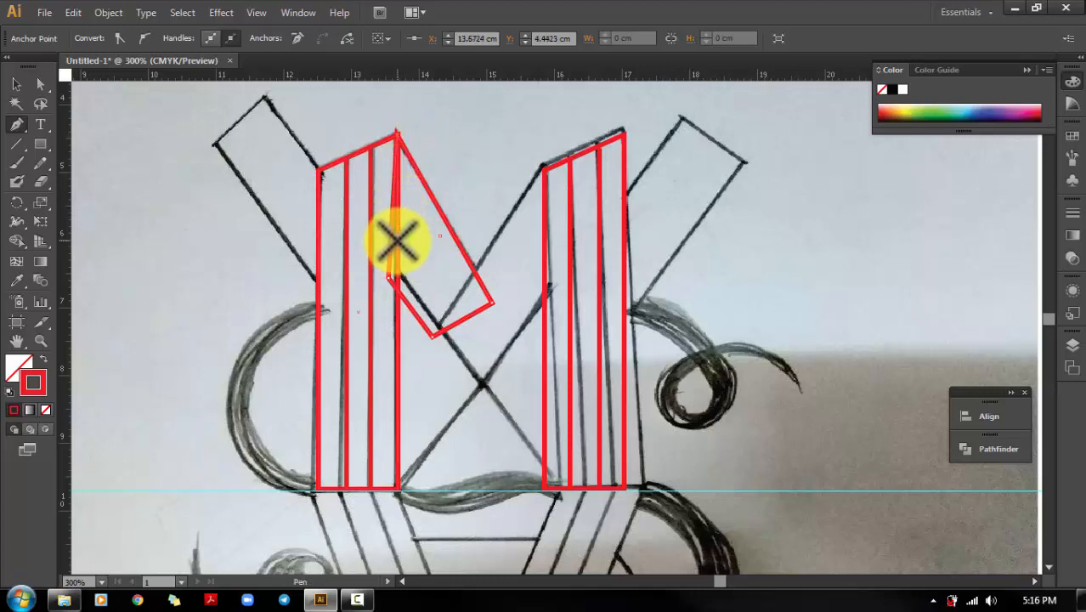
key(a)
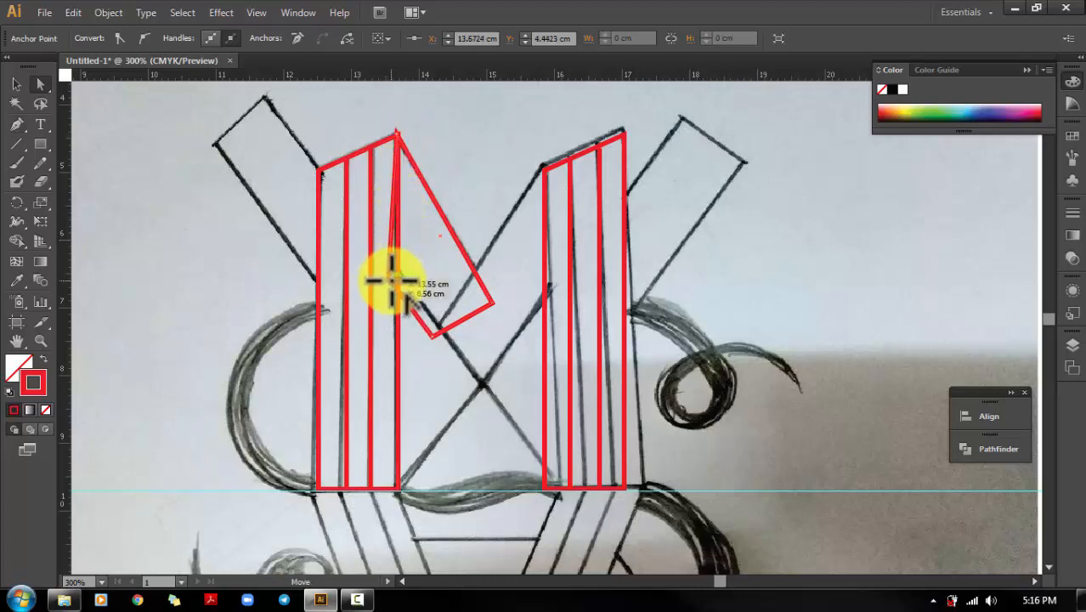
drag(396, 281, 398, 283)
click(419, 364)
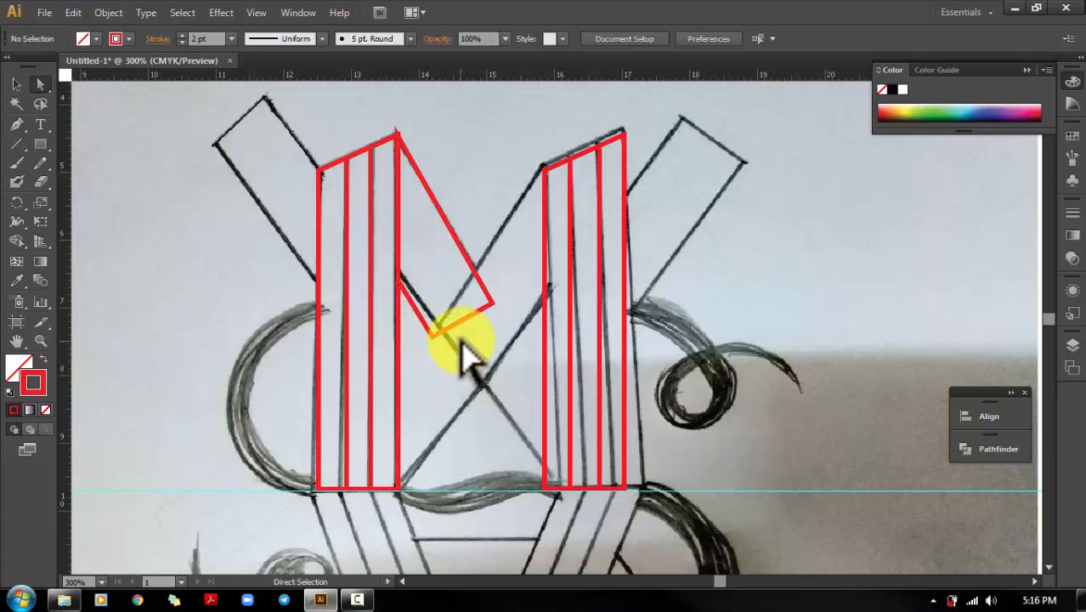
Reshape the diagonal's lower end by moving its two lower corner points onto the sketched intersections.
drag(493, 316, 476, 279)
click(493, 340)
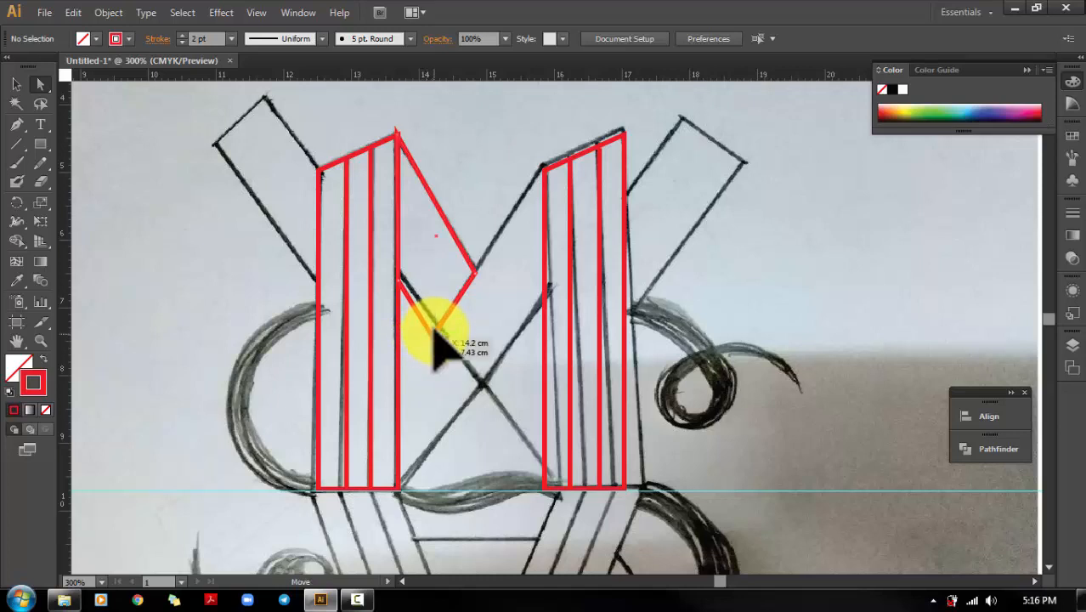
drag(435, 328, 437, 329)
click(478, 371)
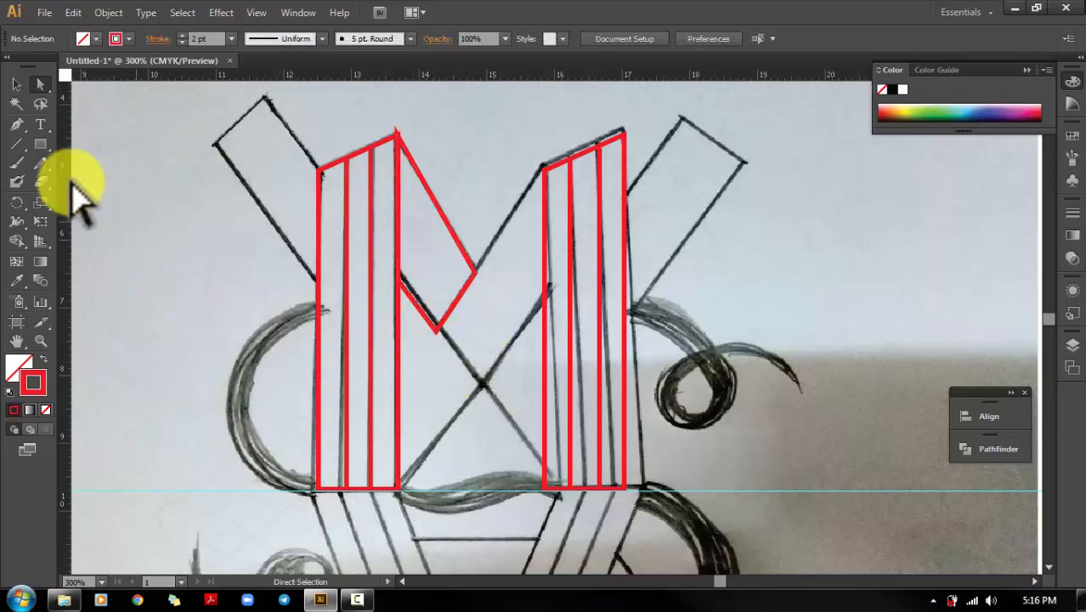
Shift the whole left diagonal shape slightly so it sits flush with the left stem's upper corner.
click(17, 85)
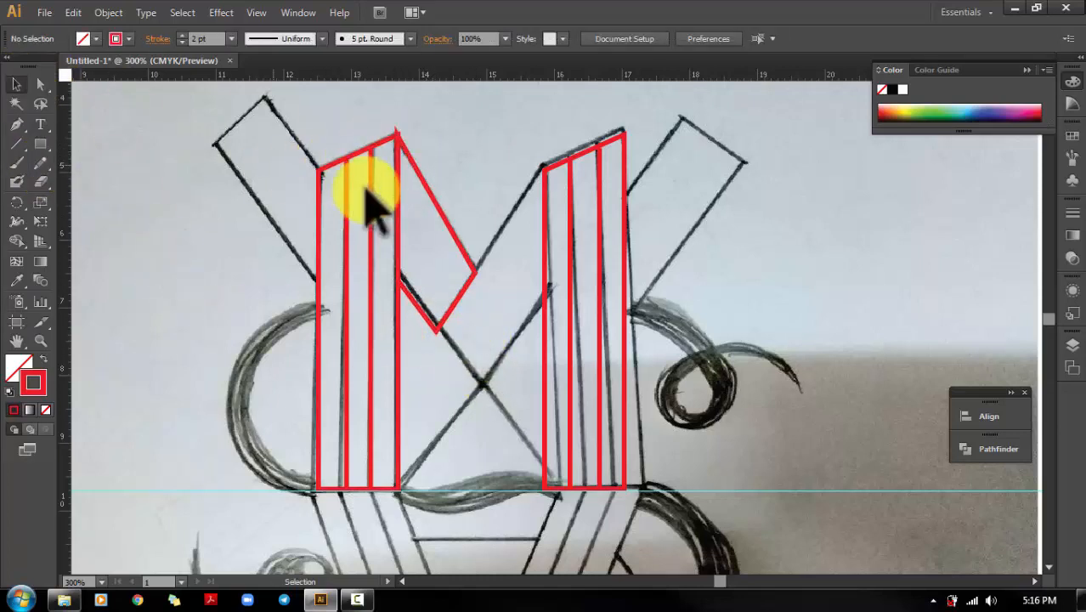
click(448, 228)
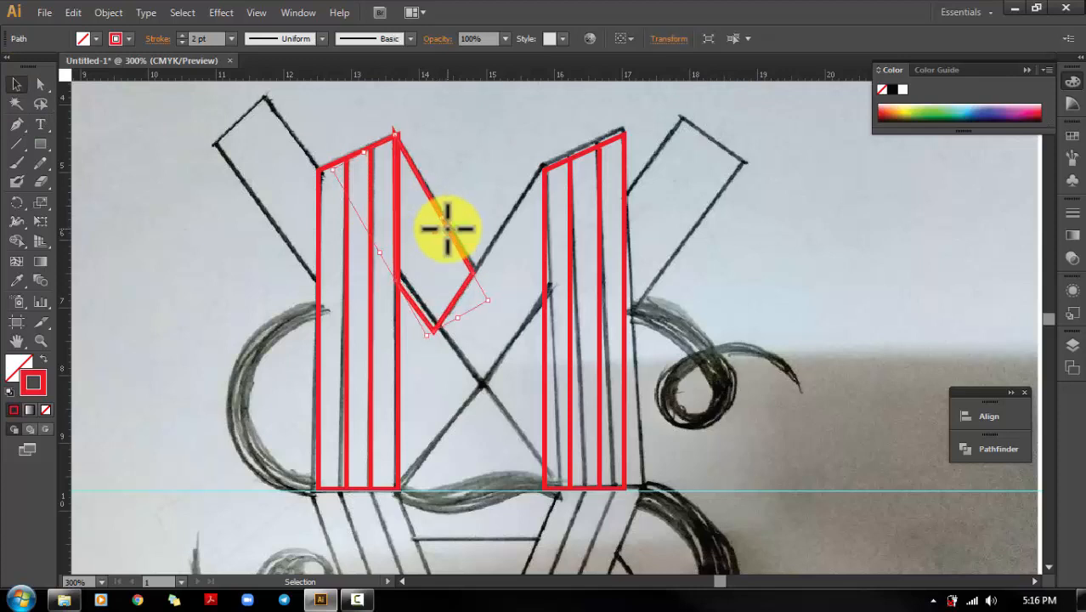
drag(448, 228, 450, 230)
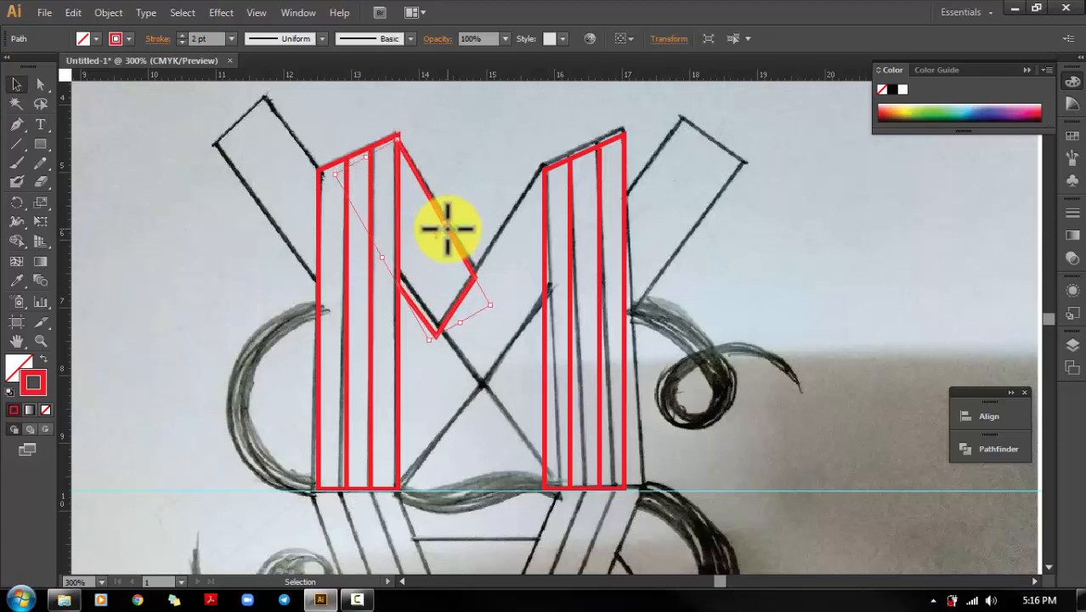
click(134, 213)
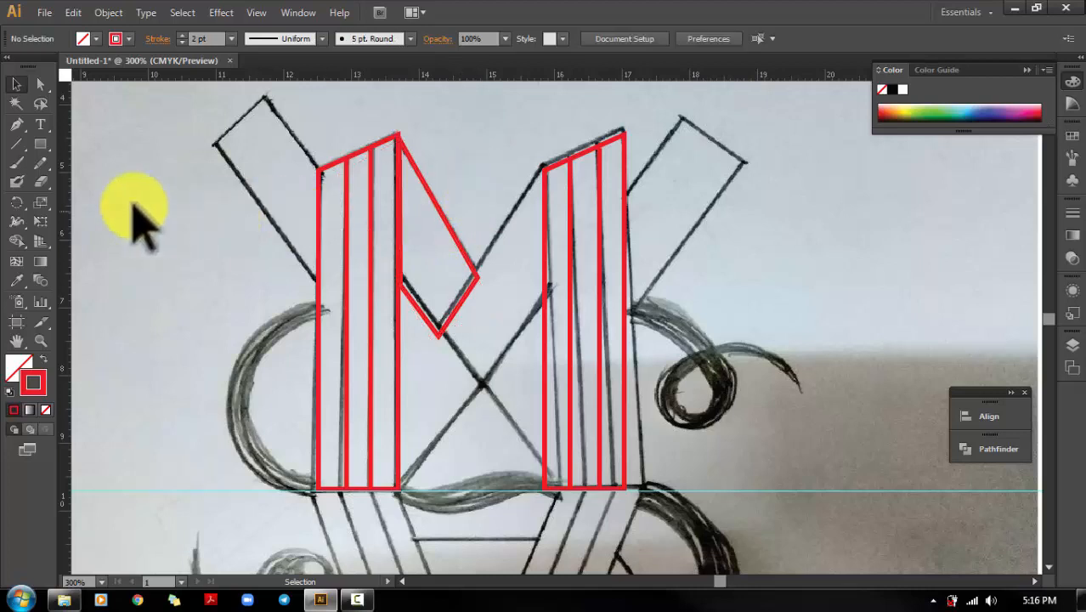
Duplicate the left diagonal shape to its right and reflect the copy across the vertical axis.
right_click(456, 310)
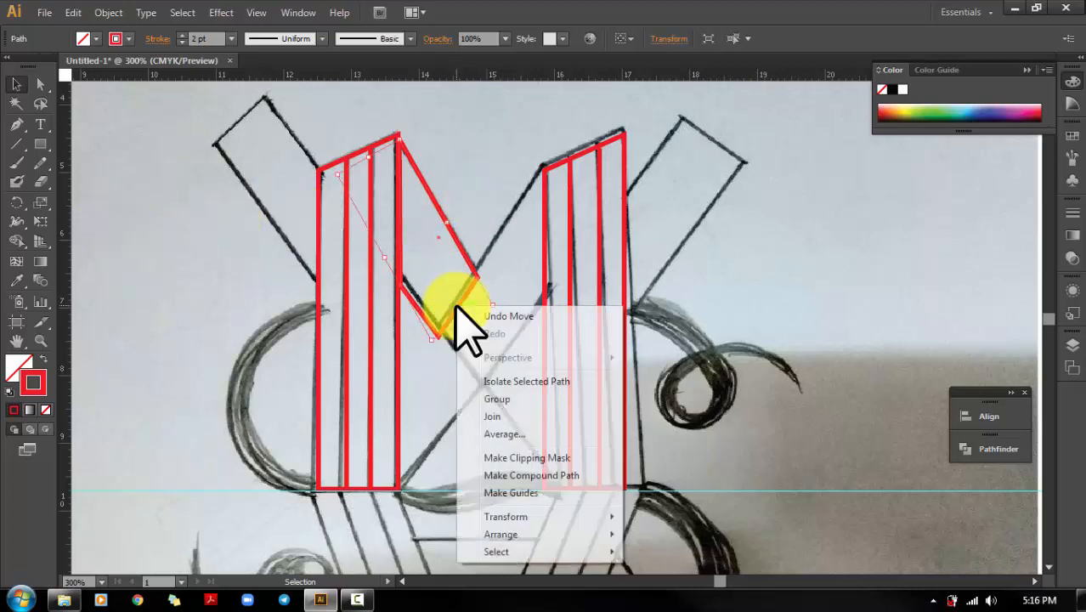
click(451, 323)
drag(448, 336, 447, 286)
right_click(437, 285)
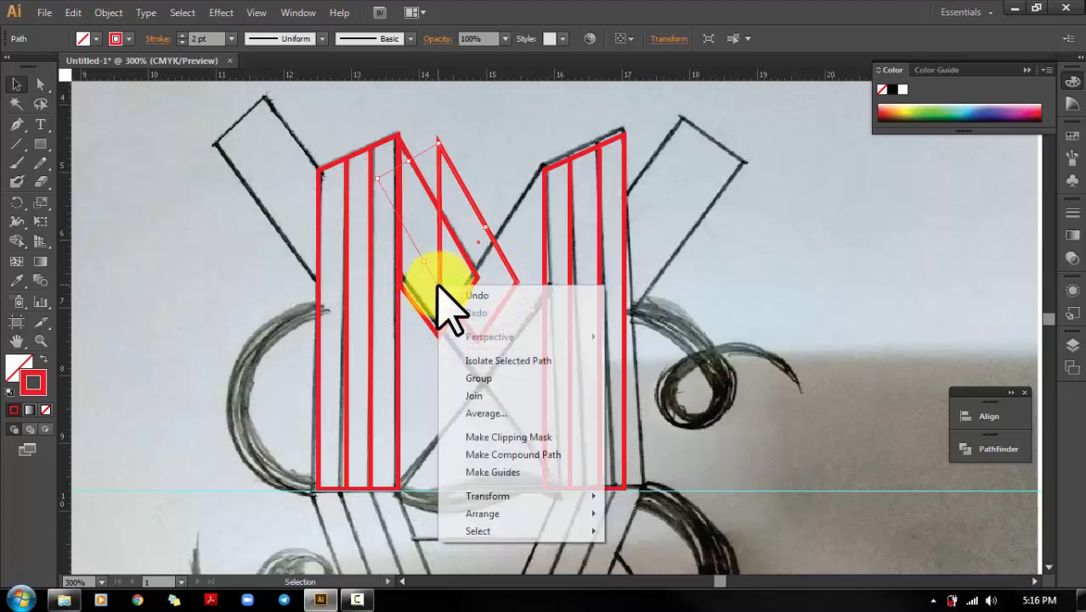
mouse_move(522, 496)
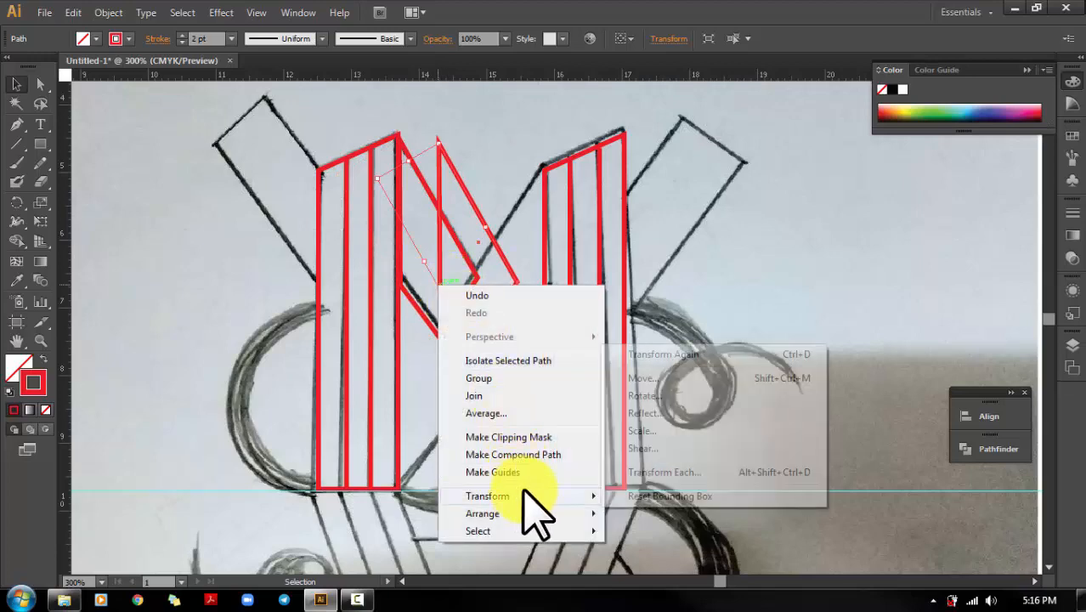
click(653, 425)
click(138, 247)
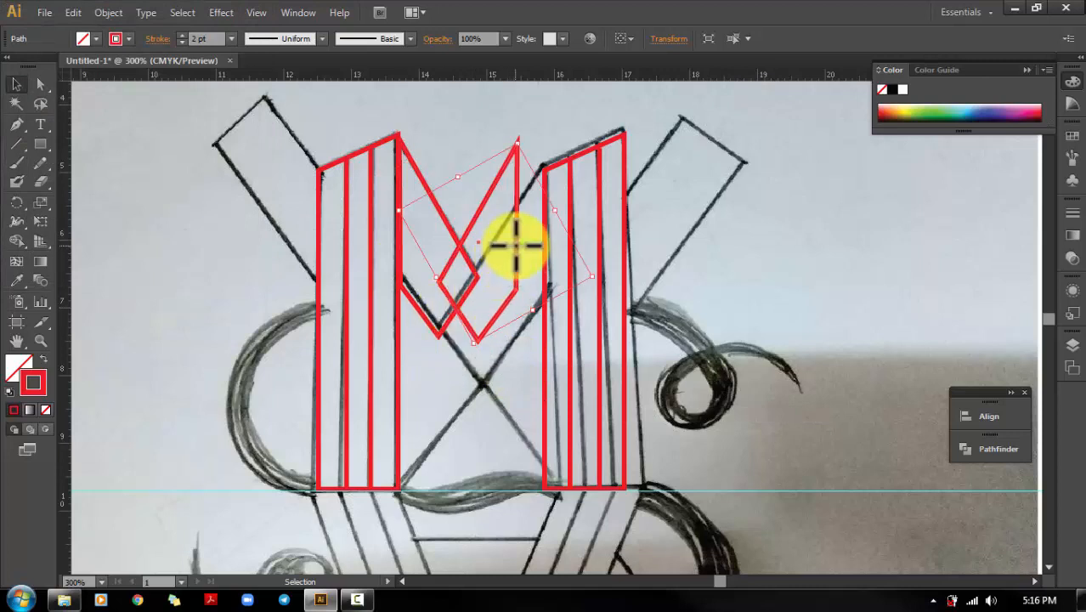
Place the mirrored copy against the right stem and pull its lower edge down toward the sketched diagonal crossing.
drag(515, 245, 546, 256)
click(668, 274)
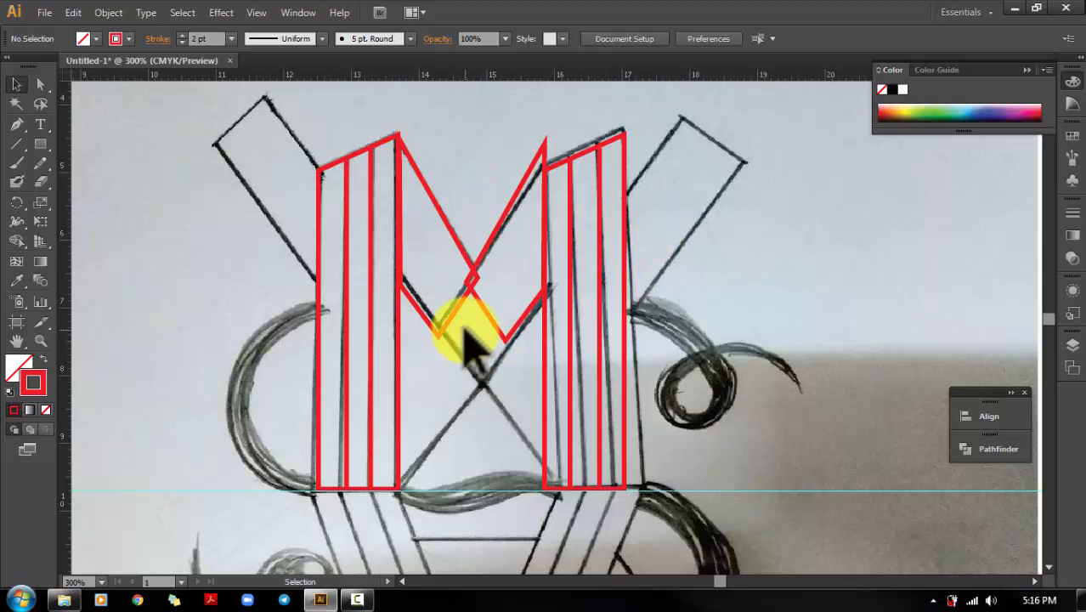
key(a)
click(482, 314)
drag(482, 314, 488, 392)
Move the right stem with its inner lines up until its upper-left corner meets the mirrored diagonal's tip.
click(16, 84)
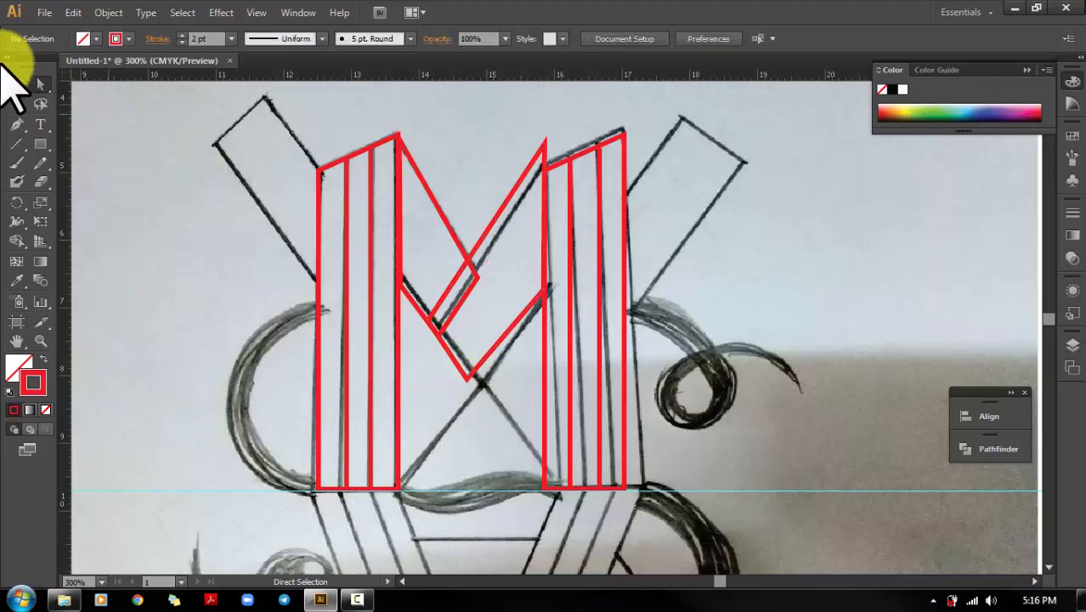
drag(678, 118, 565, 507)
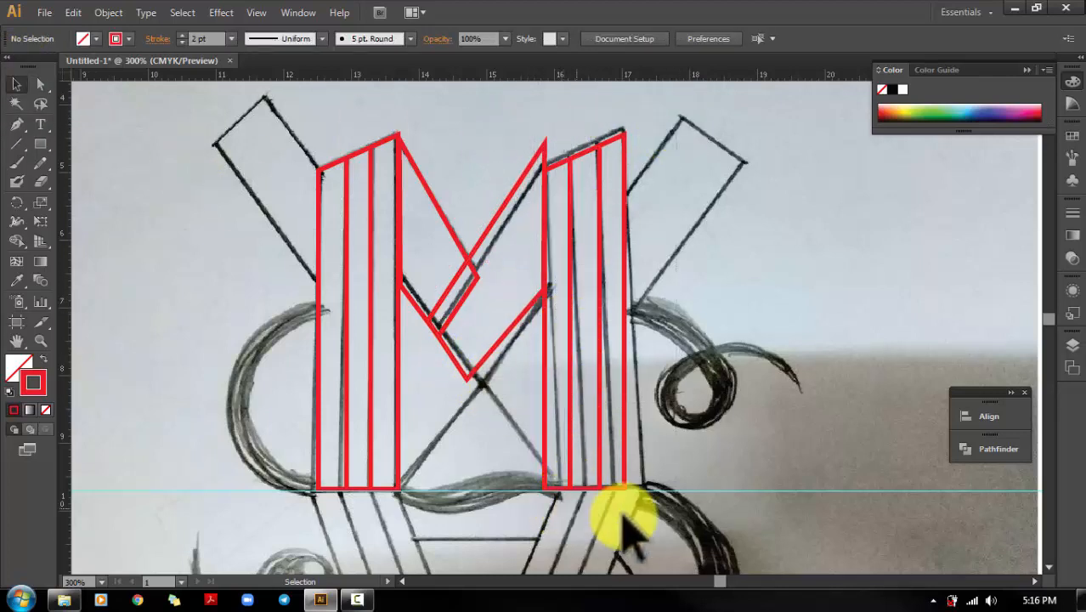
drag(710, 345, 525, 439)
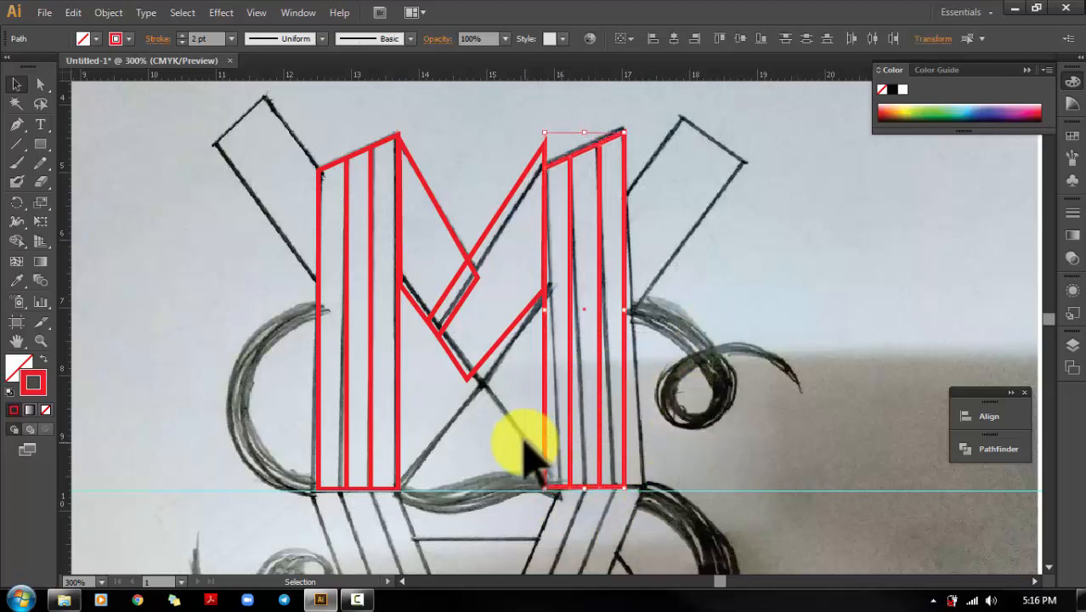
key(Up)
key(Up)
key(Up)
key(Up)
key(Up)
key(Up)
key(Up)
key(Up)
key(Up)
key(Up)
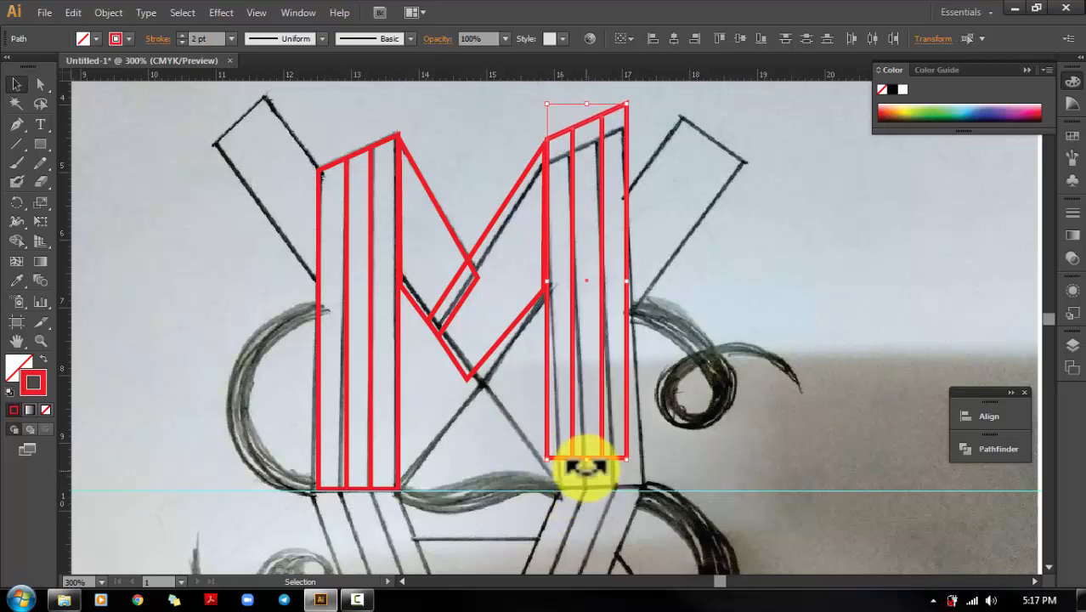
click(691, 440)
click(587, 458)
click(680, 458)
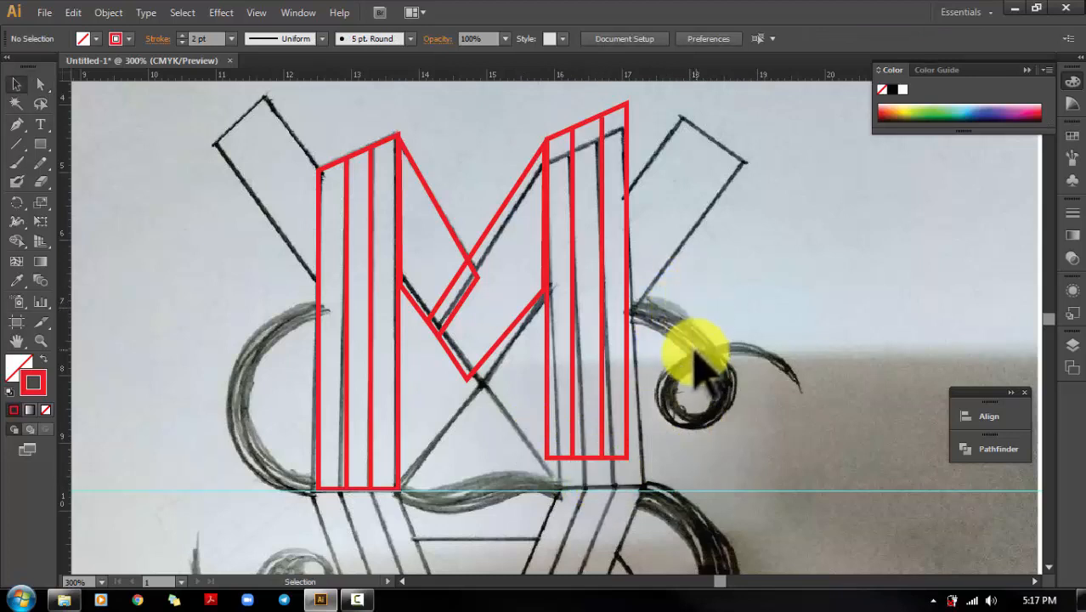
Nudge the right stem and the mirrored diagonal together slightly down and to the right.
click(511, 176)
key(Down)
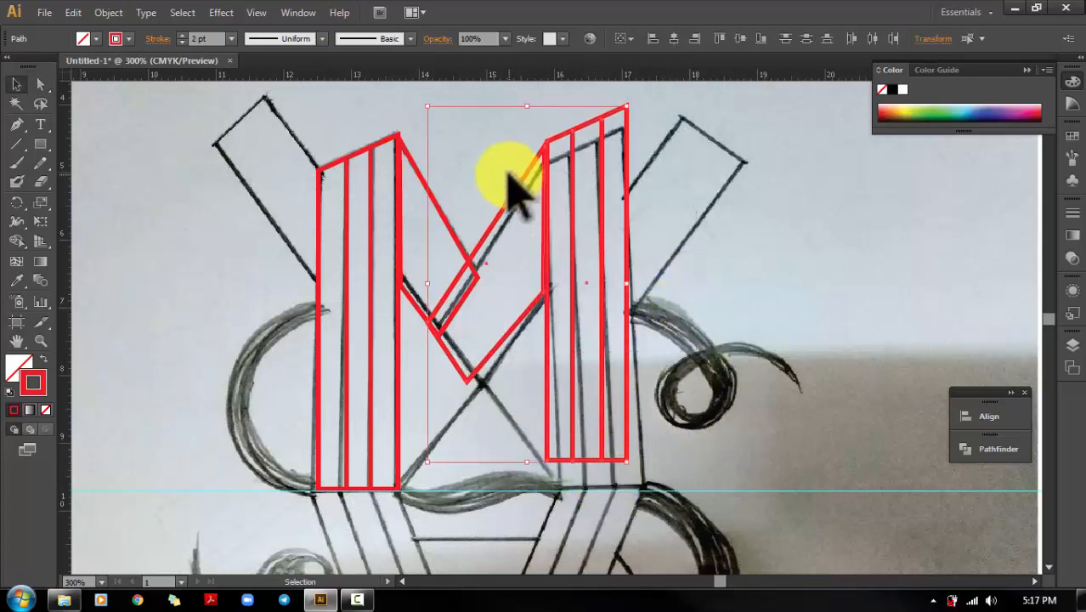
key(Right)
click(685, 450)
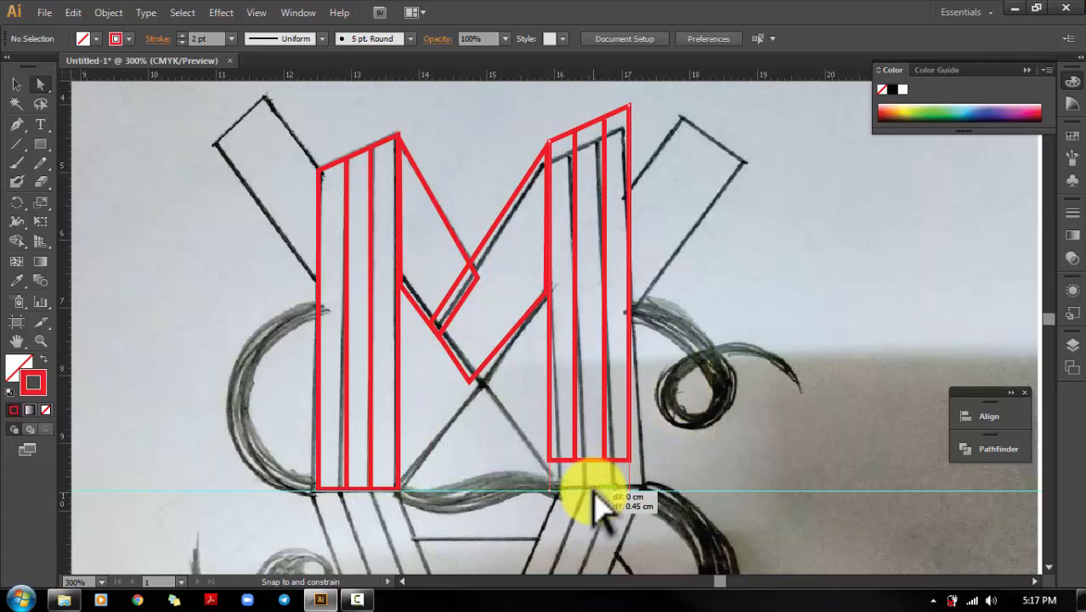
Extend the right stem's bottom edge and inner lines straight down to the horizontal guide.
drag(593, 490, 594, 490)
click(584, 425)
drag(558, 429, 622, 468)
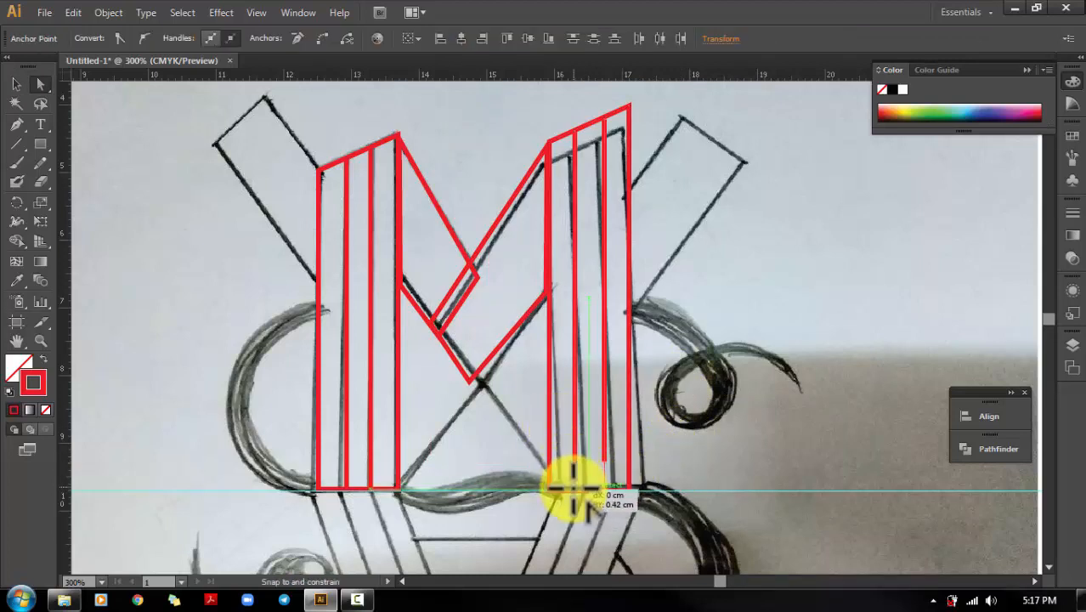
drag(574, 488, 574, 490)
click(191, 236)
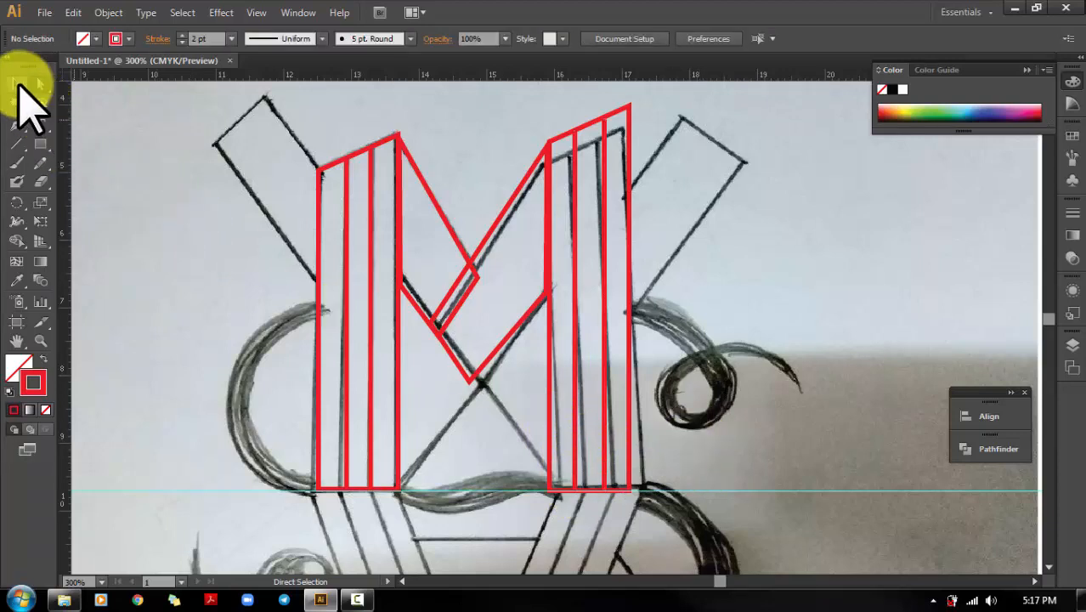
Fill the left stem's outline with blue #3100FF.
click(16, 84)
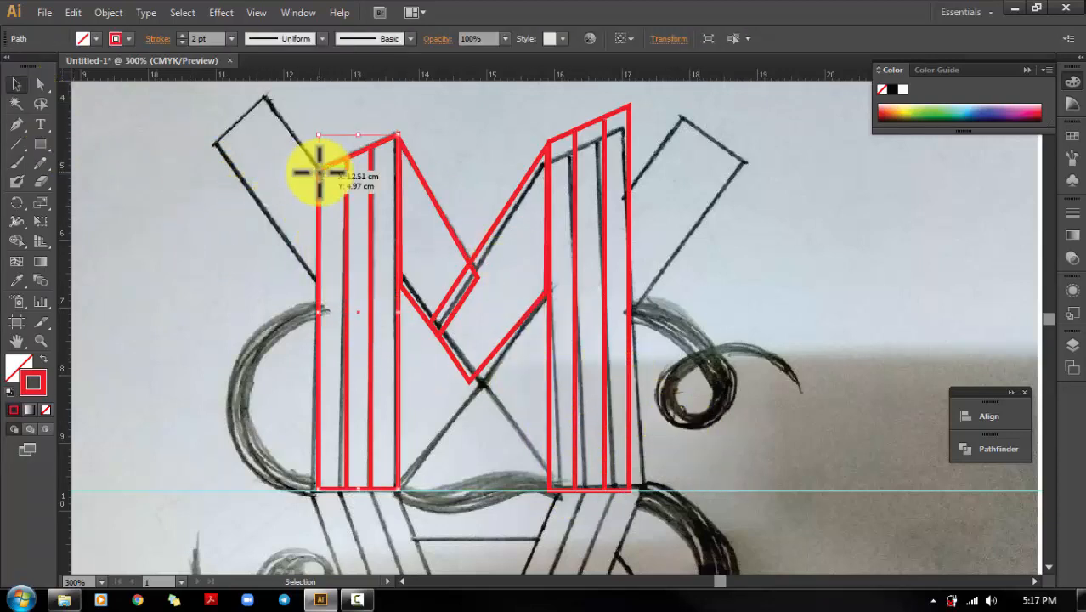
double_click(20, 366)
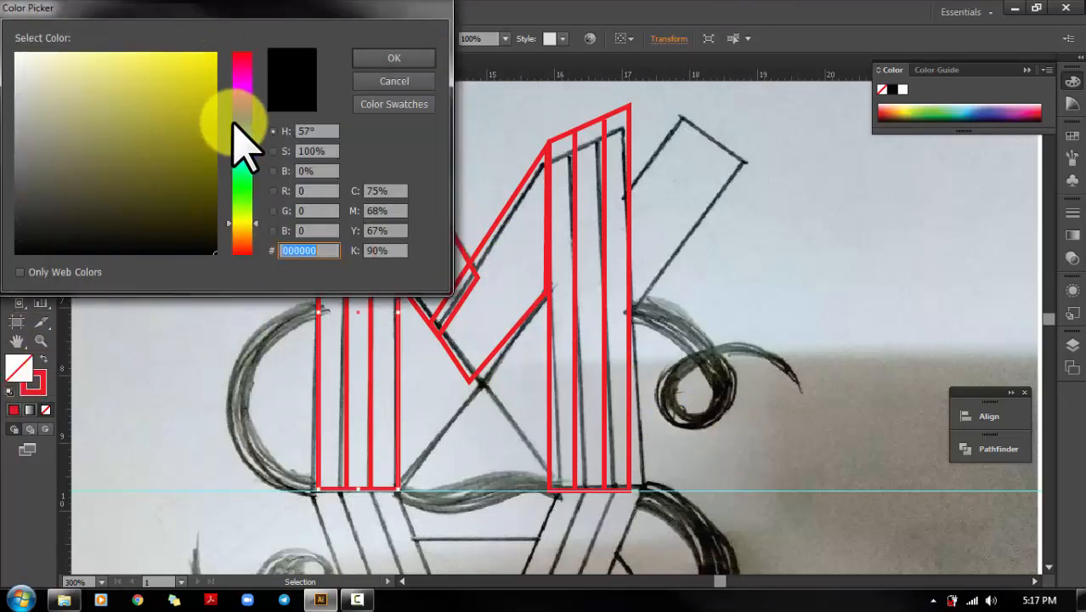
click(237, 119)
drag(189, 90, 242, 41)
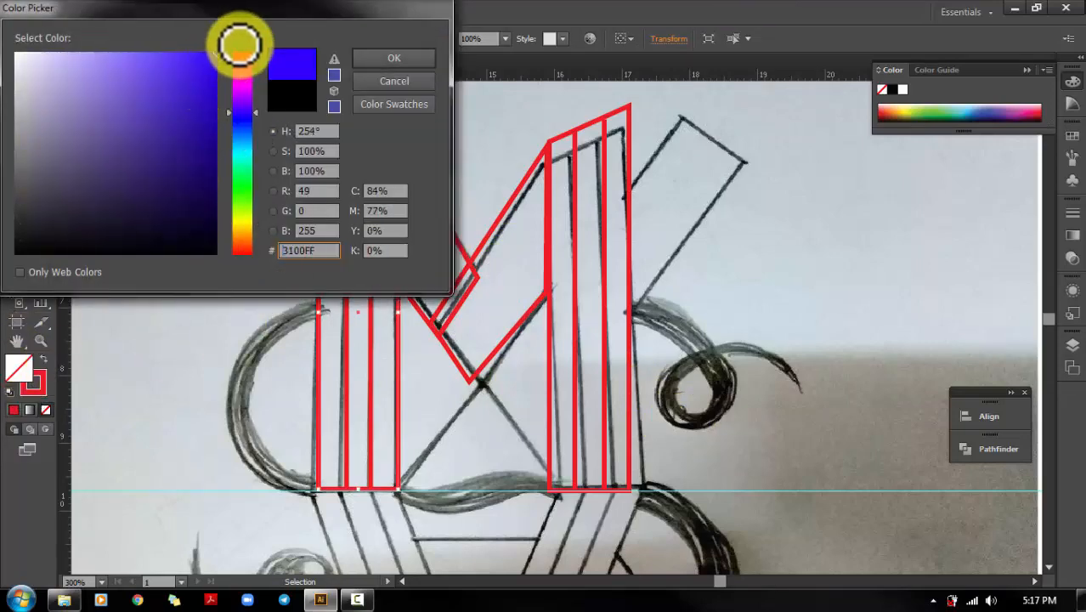
click(397, 56)
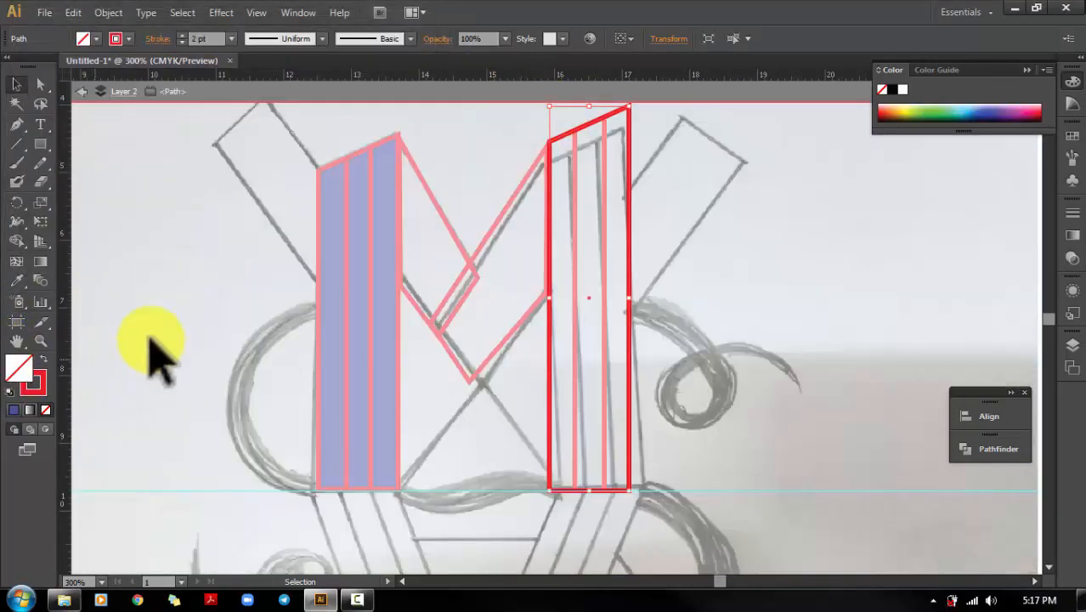
Leave isolation mode and copy the left stem's blue fill to the right stem with the Eyedropper.
click(158, 352)
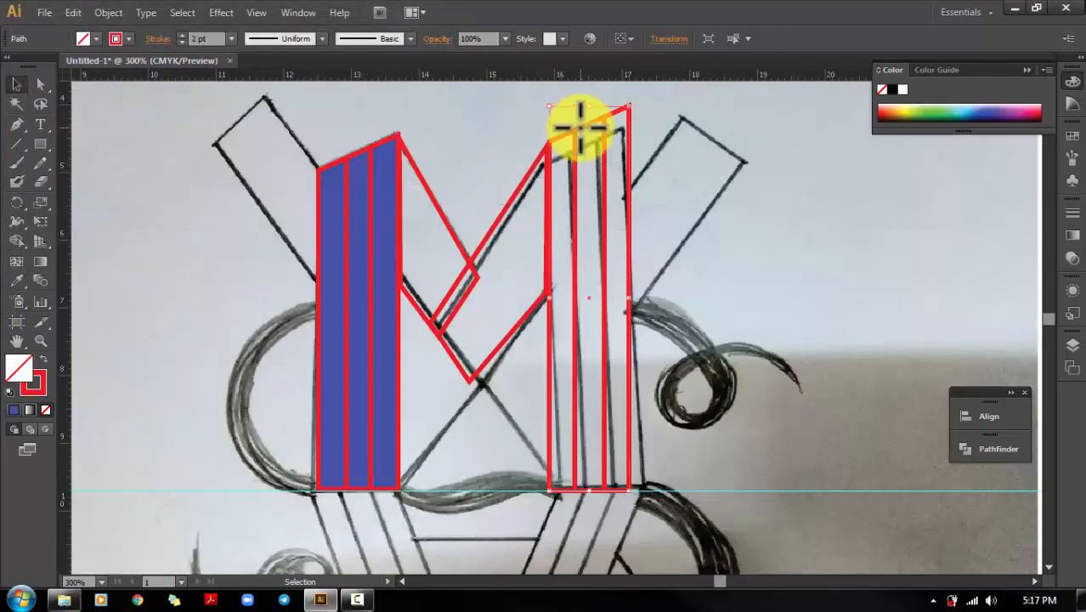
click(16, 281)
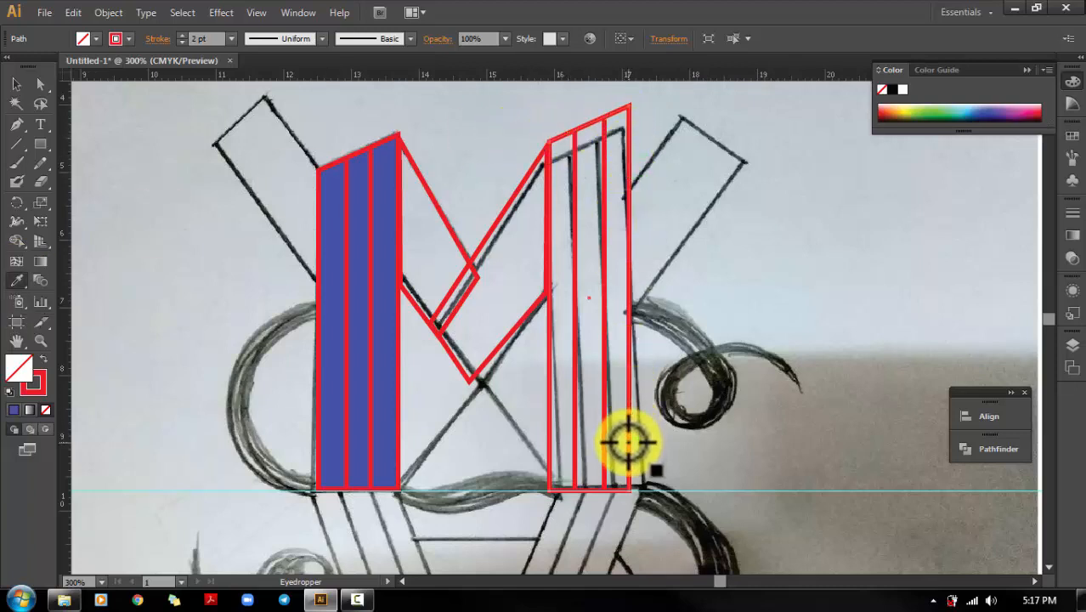
click(385, 152)
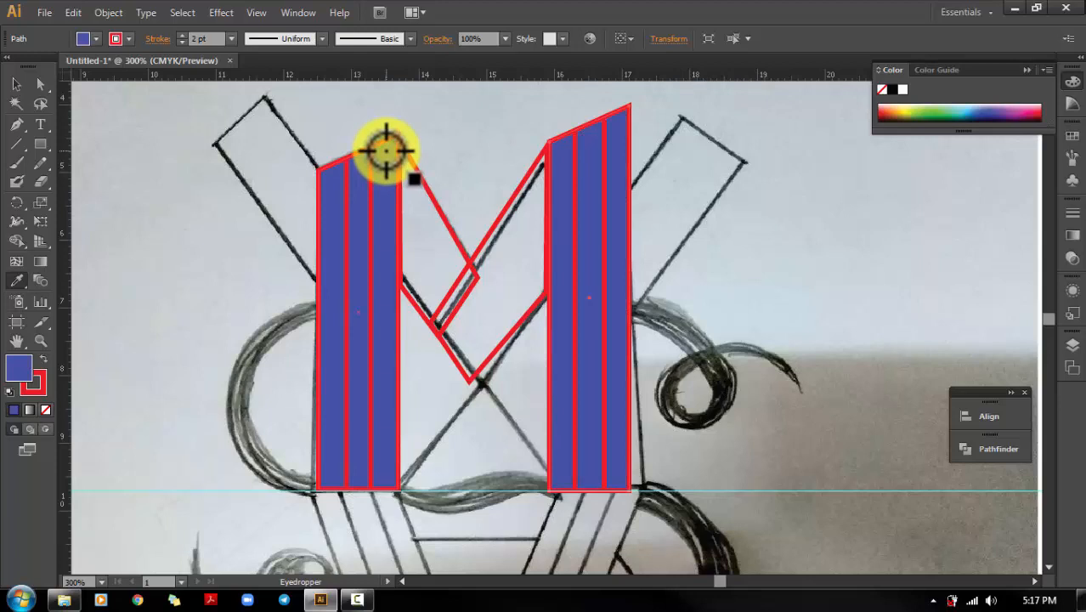
Copy the left stem's blue fill onto the M's two diagonals with the Eyedropper.
click(28, 82)
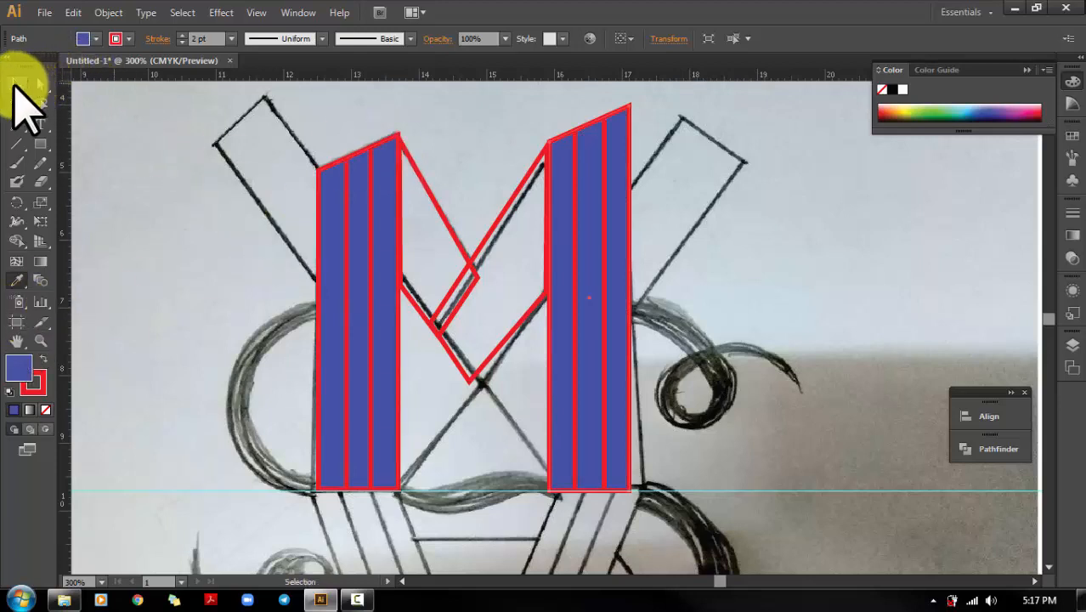
click(206, 187)
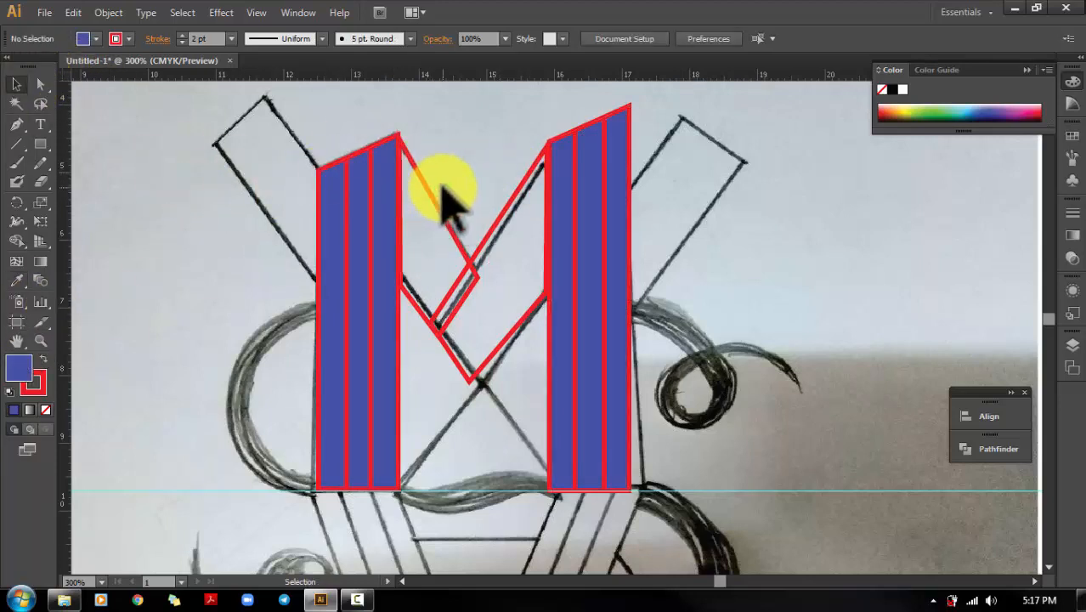
click(495, 289)
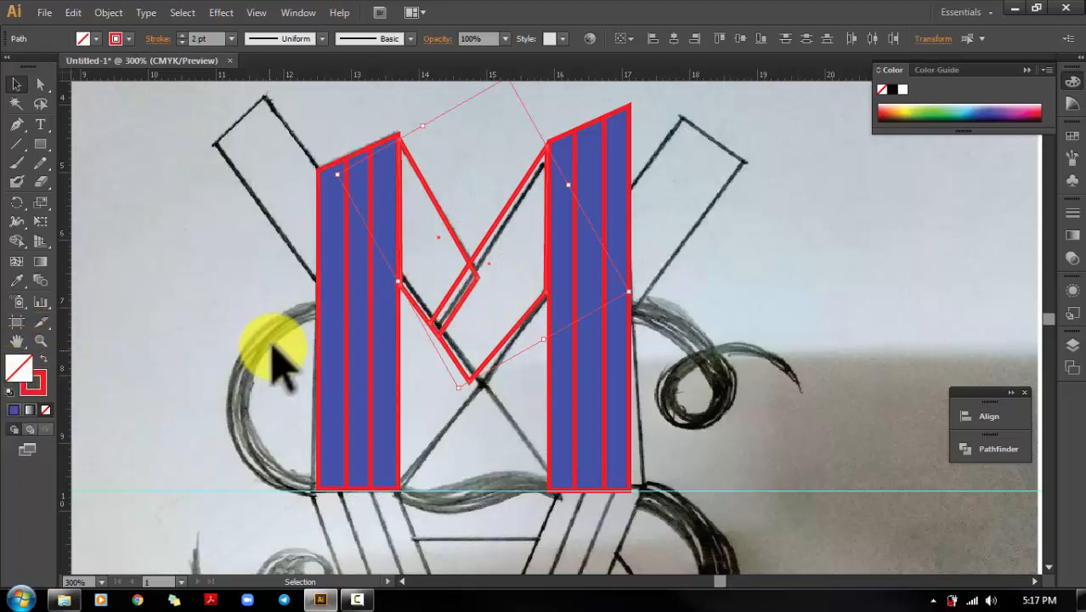
key(i)
click(381, 210)
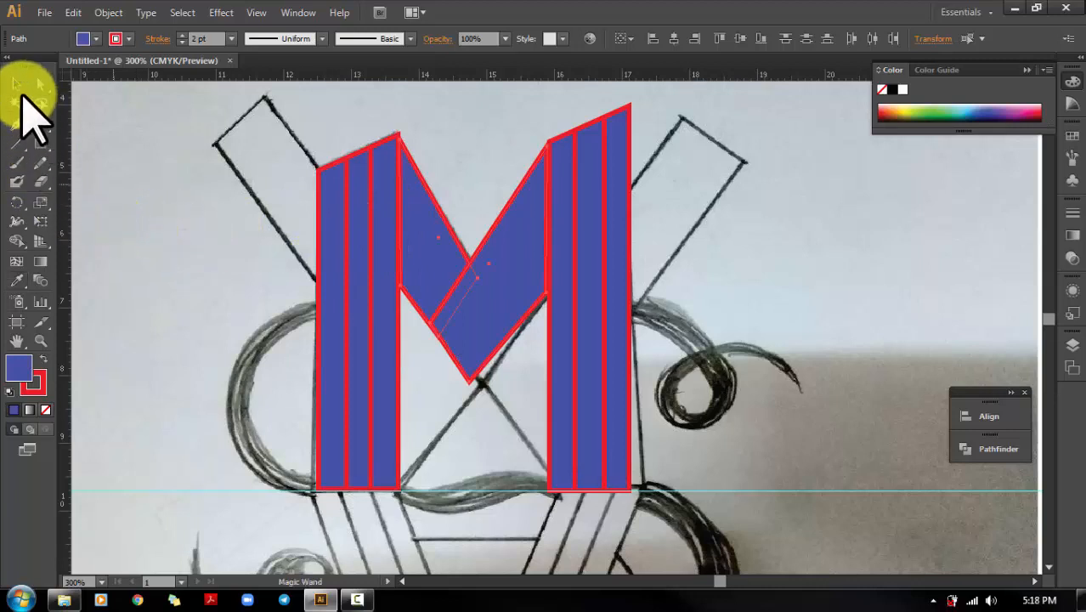
Move the right diagonal's lowest corner about 0.13 cm right and 0.11 cm down, onto the crossing of the sketch lines.
click(39, 84)
click(466, 417)
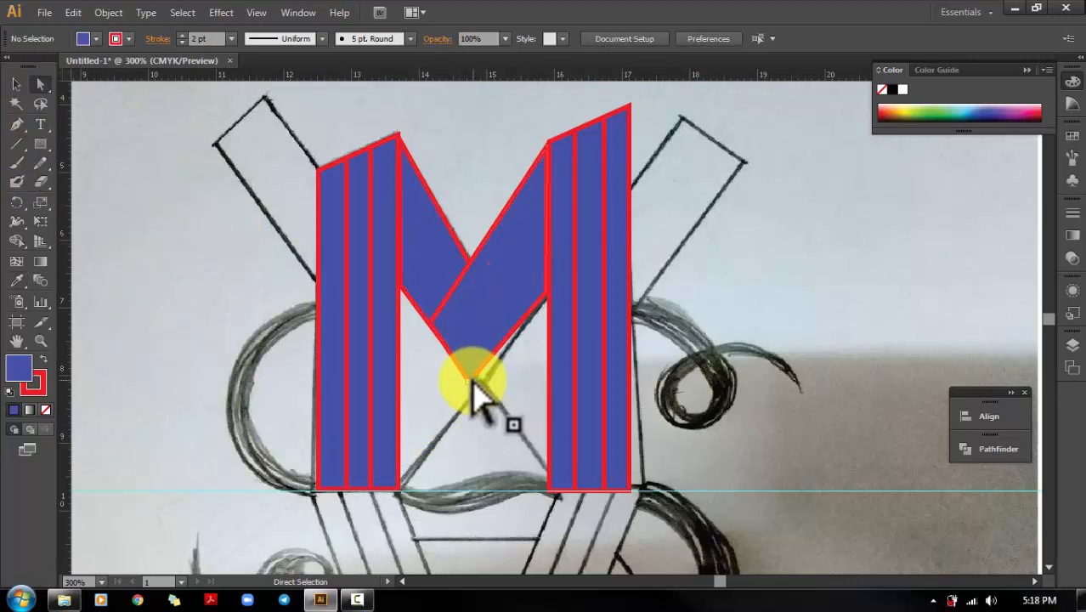
click(470, 386)
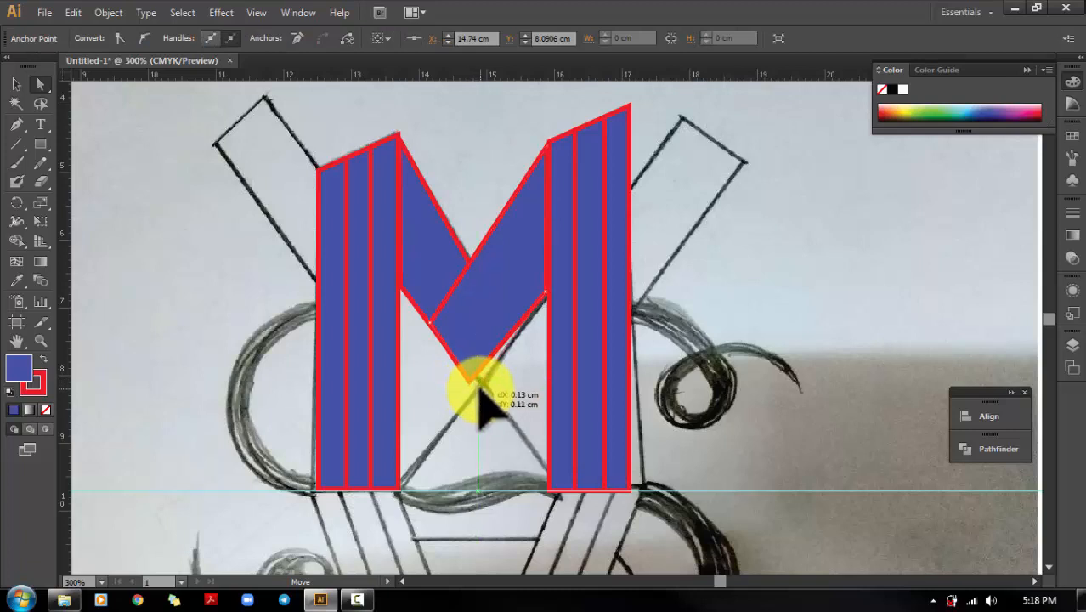
click(517, 386)
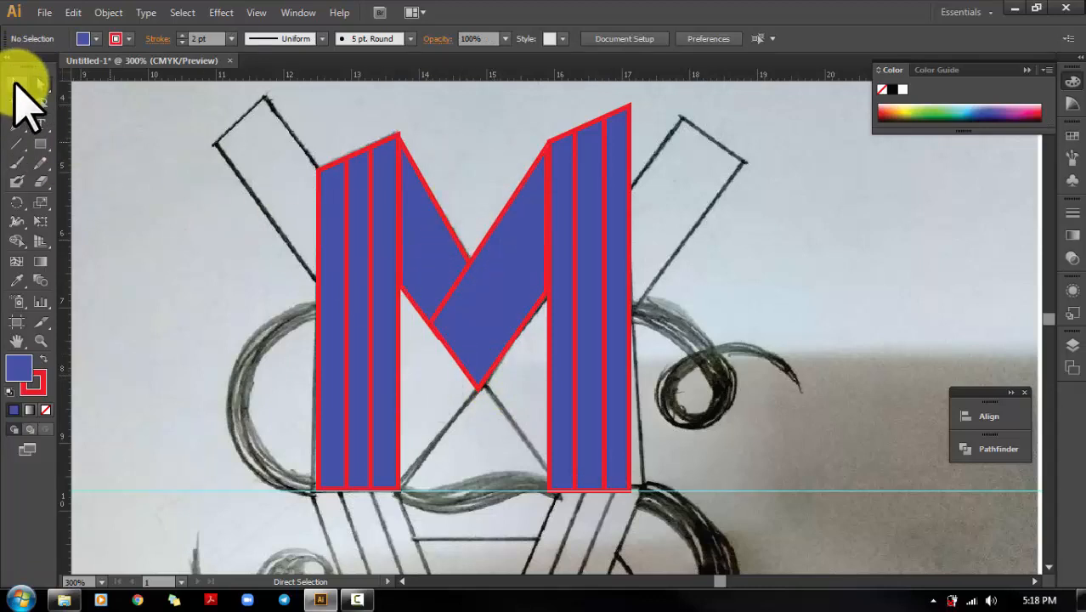
Shift the left diagonal's lower corner inward until its edge is flush with the right diagonal's edge.
click(16, 84)
drag(455, 311, 532, 376)
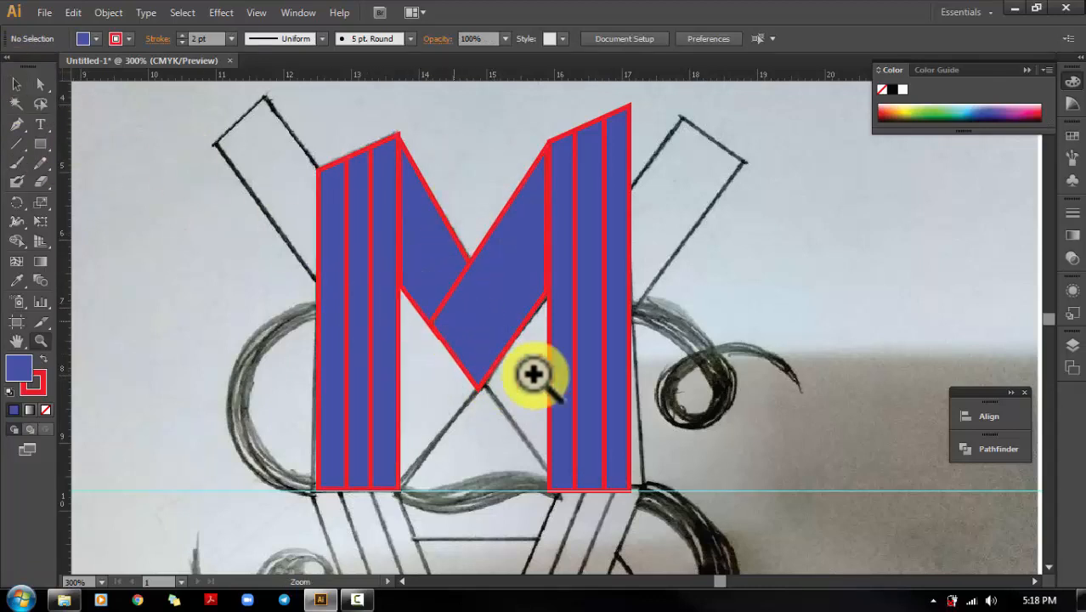
click(39, 85)
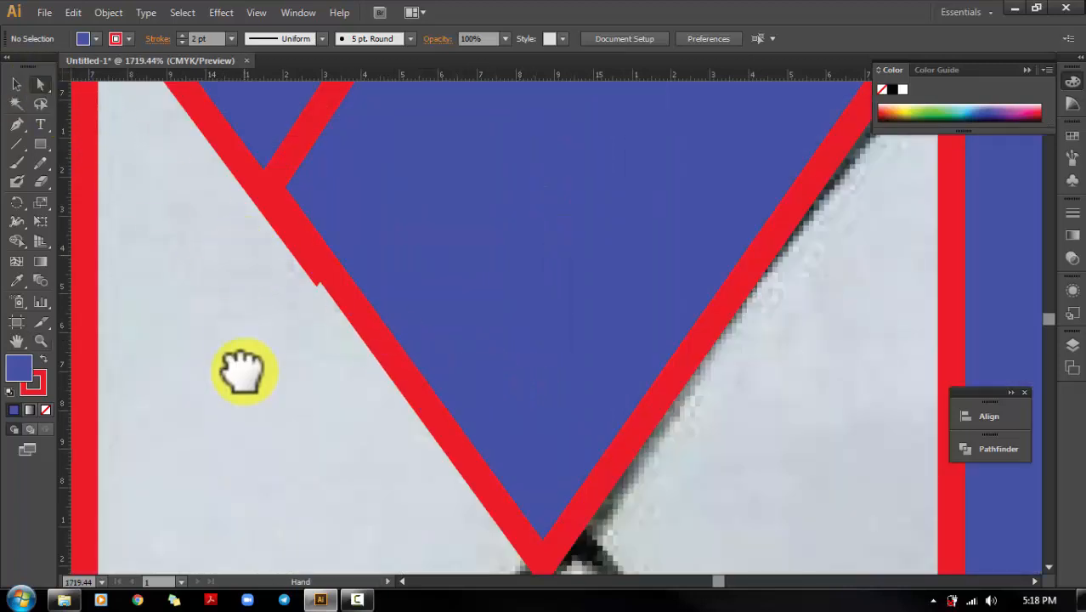
drag(242, 147, 242, 302)
click(242, 300)
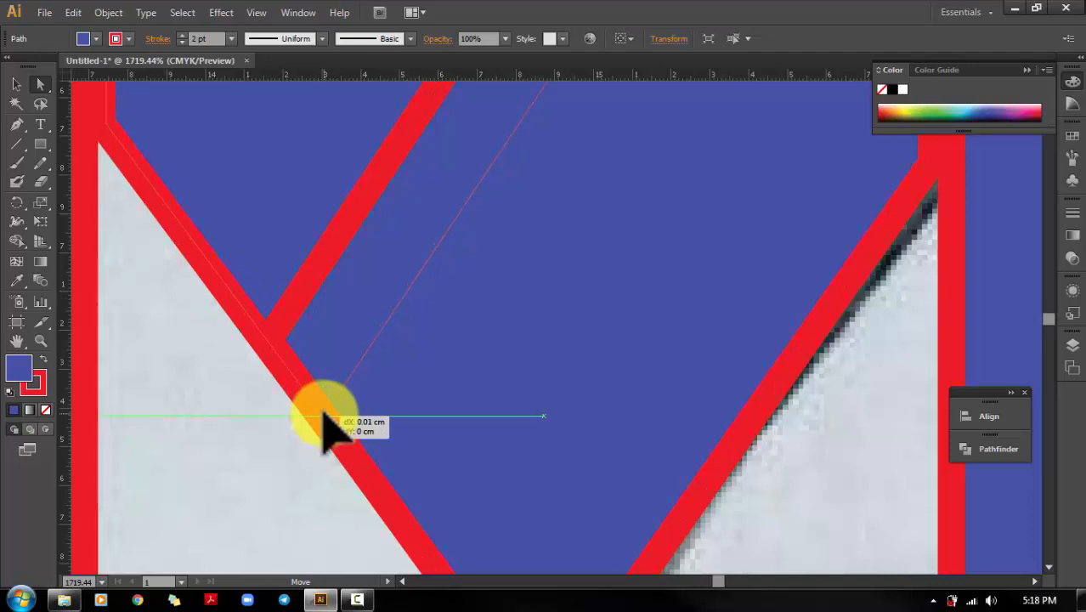
click(286, 446)
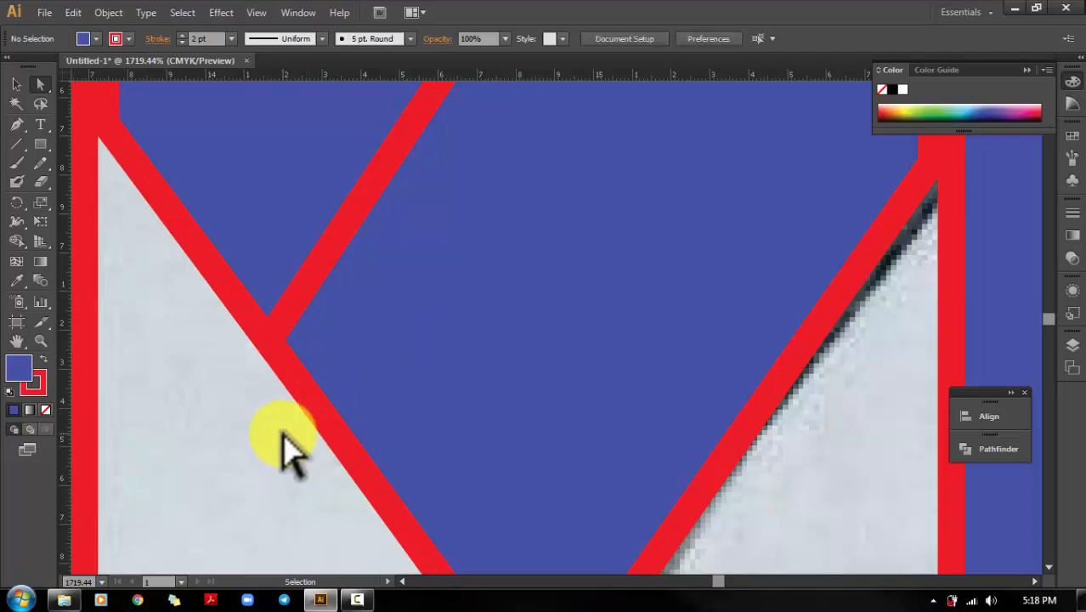
key(ctrl+minus)
key(ctrl+minus)
key(ctrl+minus)
key(ctrl+minus)
key(ctrl+minus)
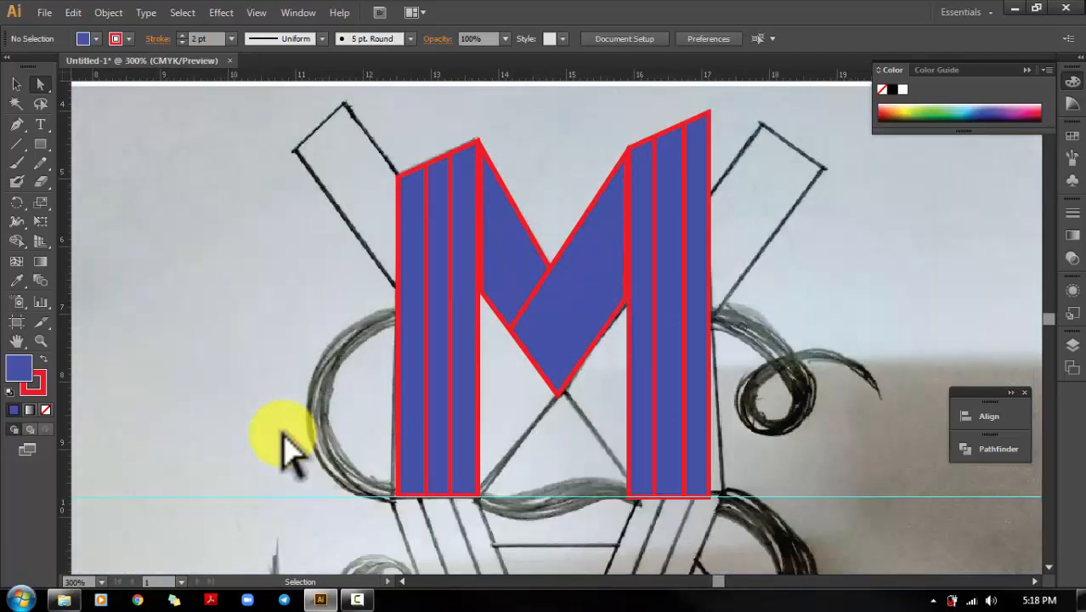
drag(809, 390, 661, 387)
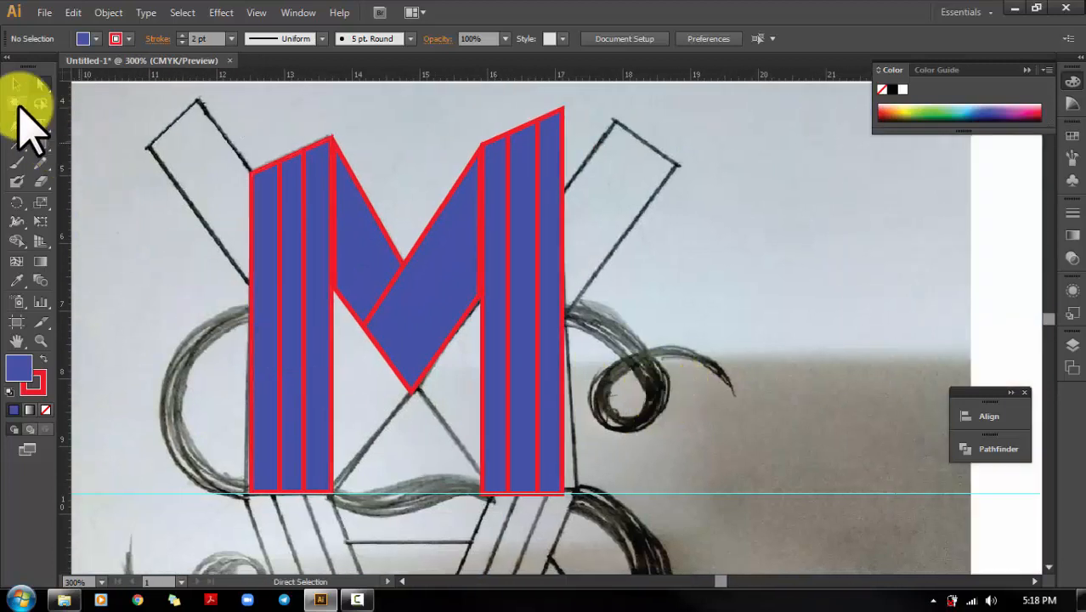
click(320, 271)
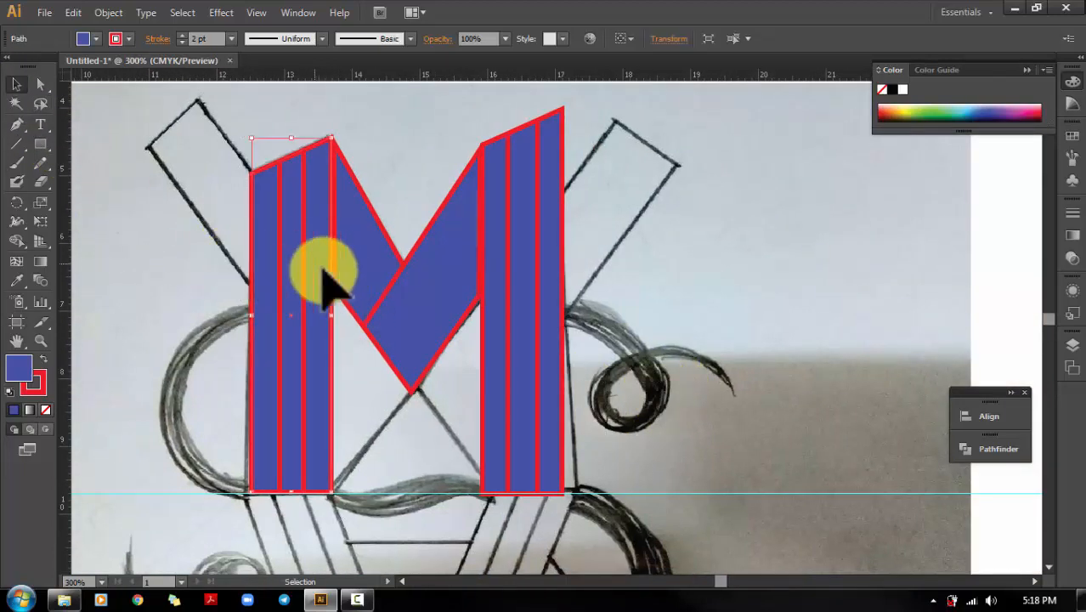
click(380, 293)
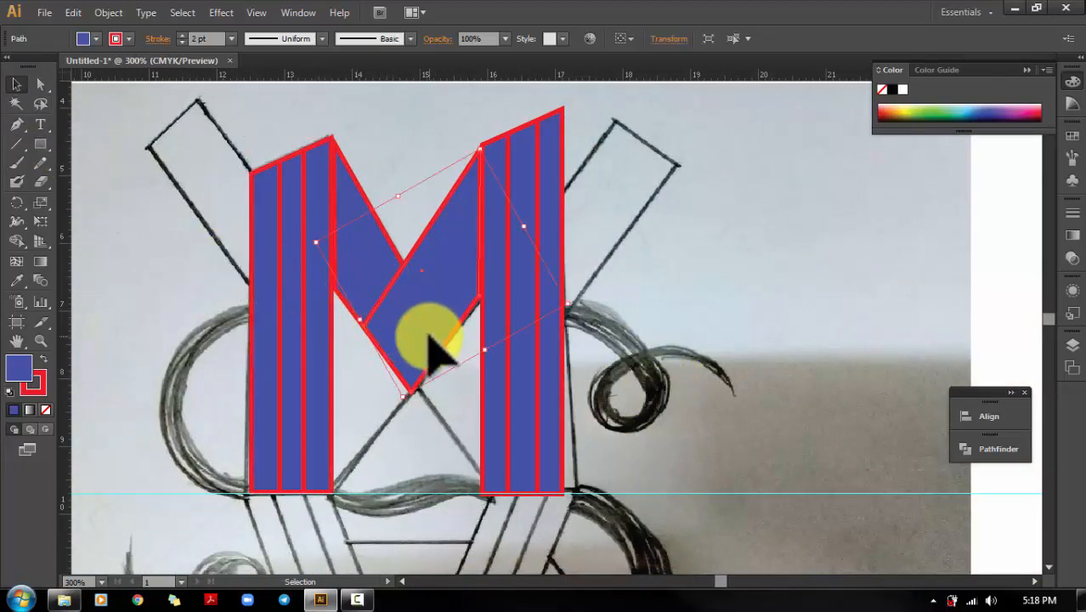
drag(693, 476, 706, 272)
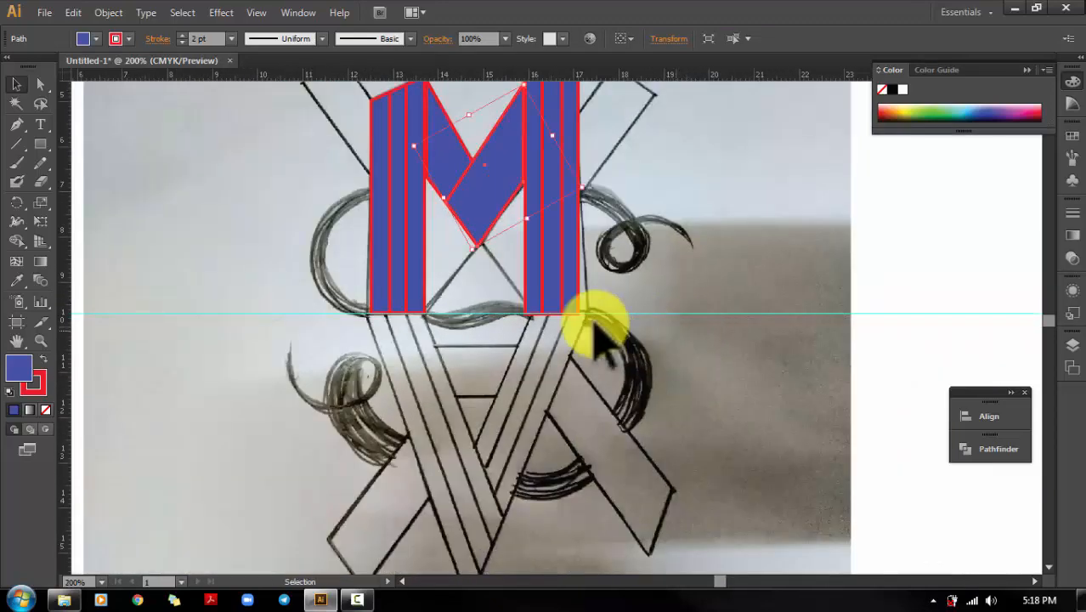
drag(692, 255, 686, 284)
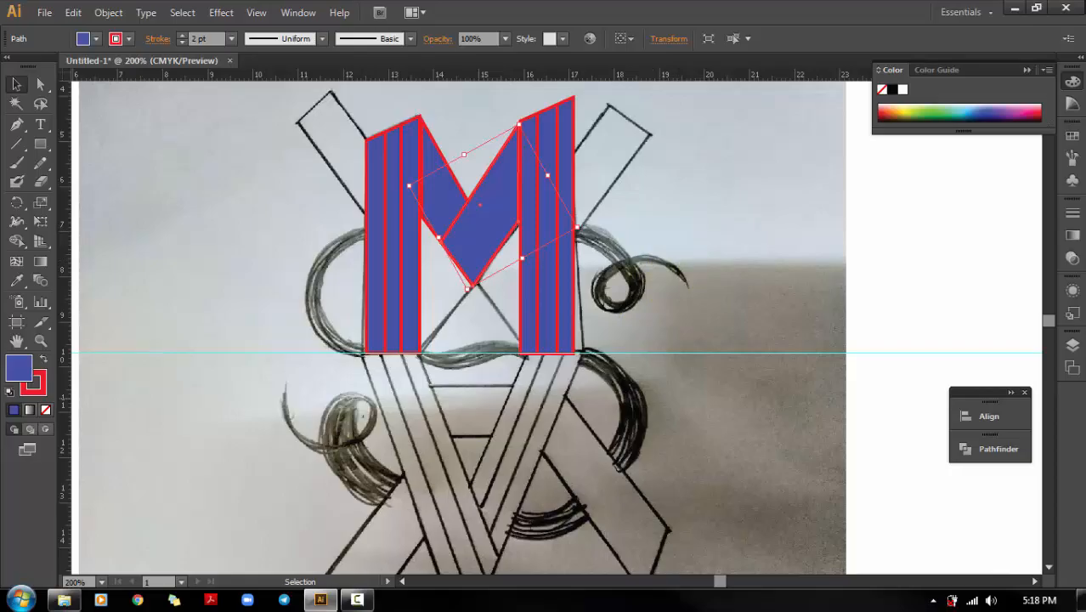
click(873, 437)
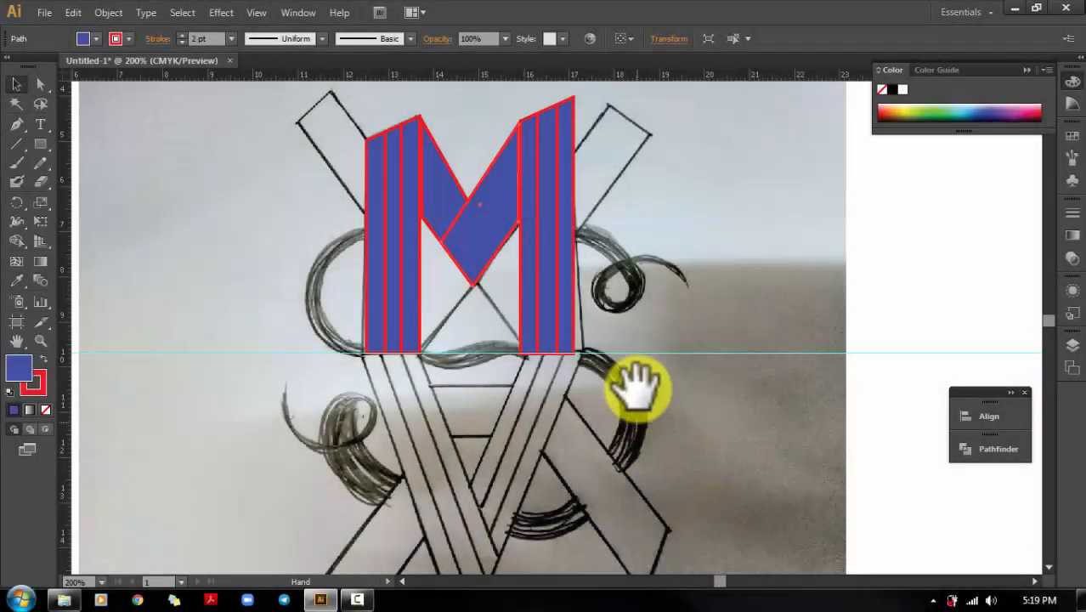
scroll(938, 323, up, 1)
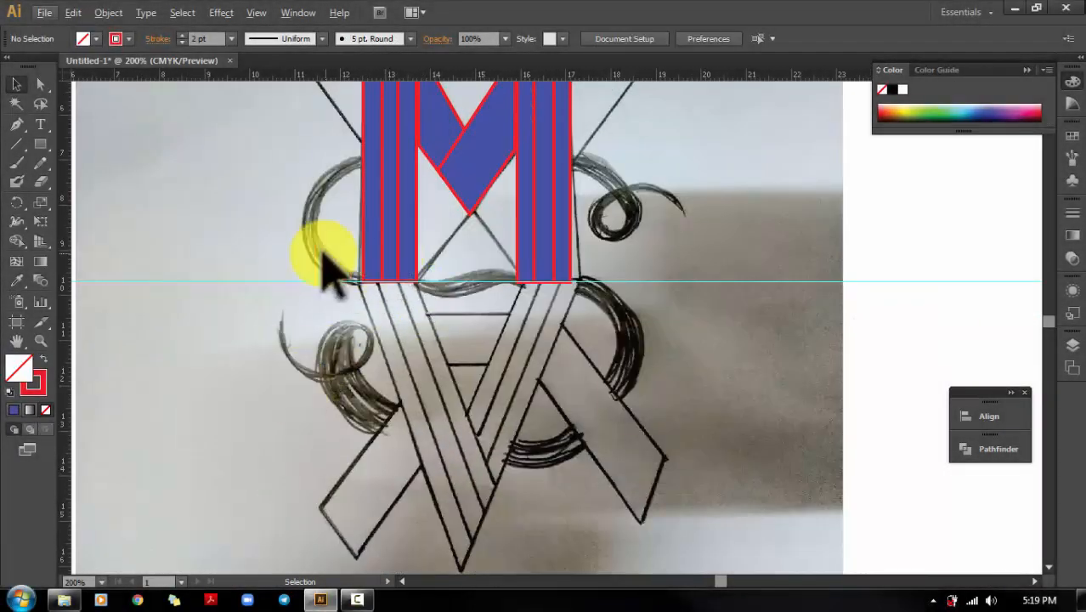
Duplicate the left stem with its inner lines straight down below the guide and flip the copy upside down.
drag(321, 253, 406, 290)
shift+click(251, 280)
drag(388, 245, 389, 457)
right_click(319, 190)
mouse_move(399, 382)
click(553, 441)
click(60, 66)
click(136, 250)
Rotate the copied stem to a slant and reflect it.
drag(422, 521, 469, 437)
right_click(489, 436)
mouse_move(561, 388)
click(684, 389)
click(139, 249)
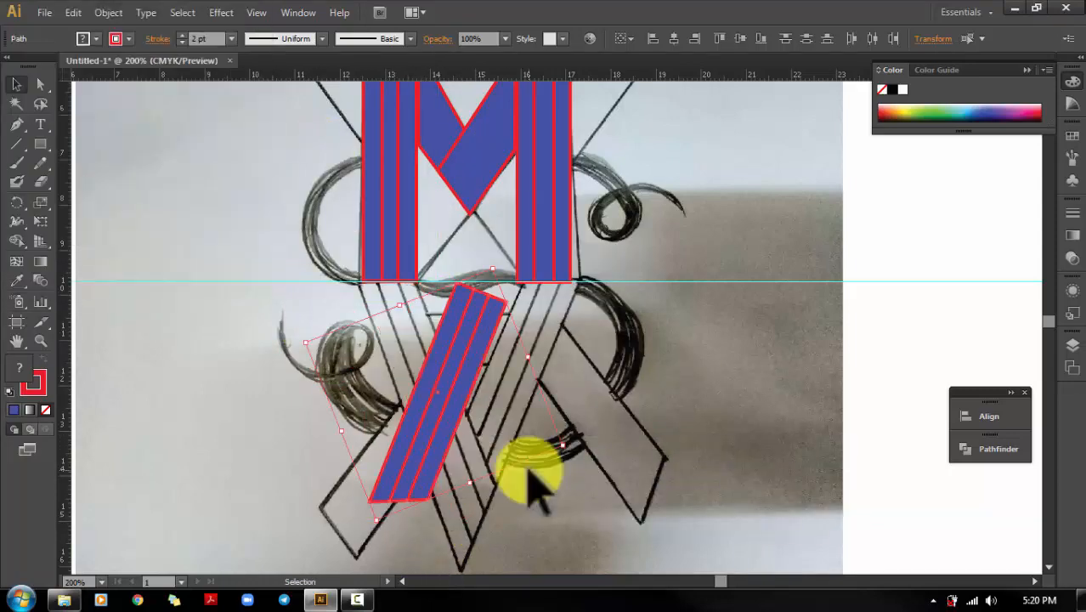
Tilt the copied stem and position it over the sketch's left V stroke.
drag(569, 444, 576, 369)
key(ctrl+plus)
key(ctrl+plus)
drag(501, 381, 578, 451)
drag(418, 337, 391, 262)
drag(561, 557, 480, 276)
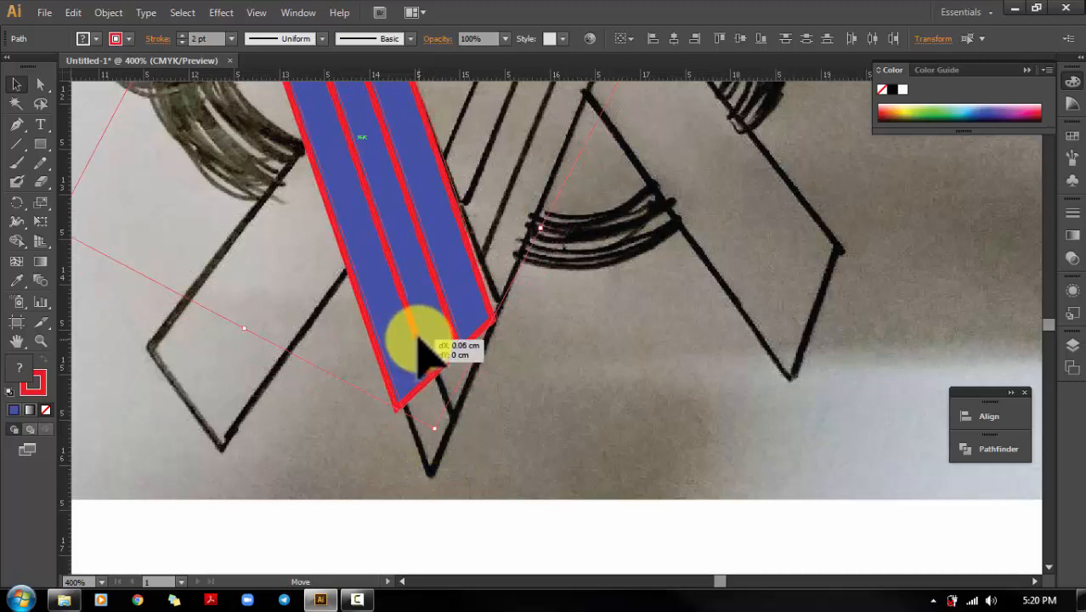
drag(418, 337, 423, 338)
drag(533, 442, 561, 461)
Pull the left V stroke's bottom corner down to the sketch's tip and extend its inner lines to the slanted edge.
key(a)
click(430, 428)
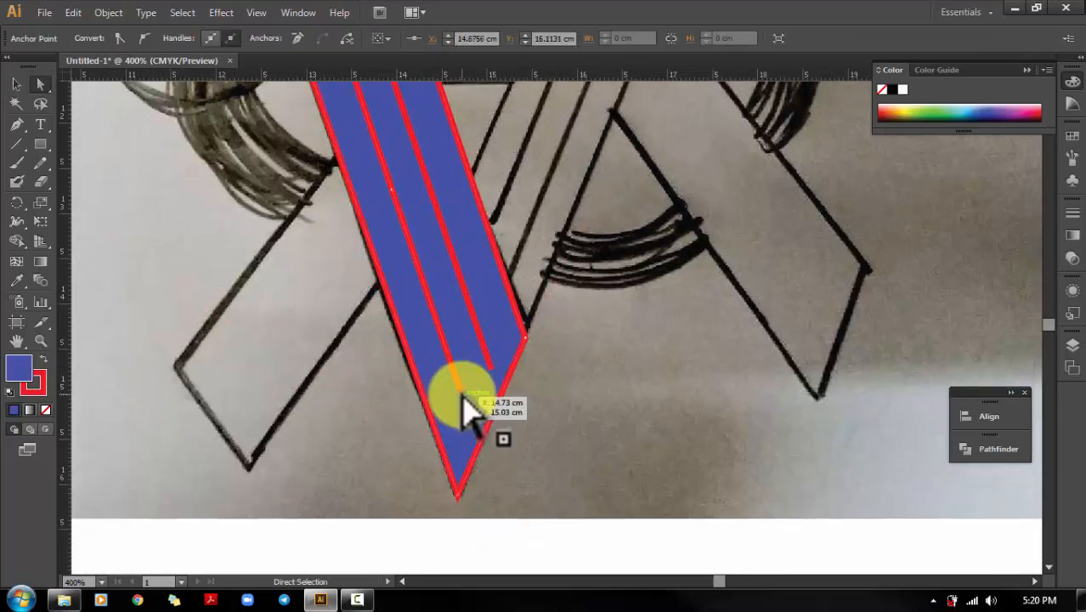
drag(481, 442, 483, 441)
drag(491, 365, 501, 395)
Duplicate the left V stroke horizontally to the right and mirror the copy.
drag(476, 102, 401, 261)
key(v)
drag(406, 272, 450, 316)
drag(490, 319, 487, 239)
drag(467, 246, 246, 351)
alt+shift+drag(316, 328, 447, 327)
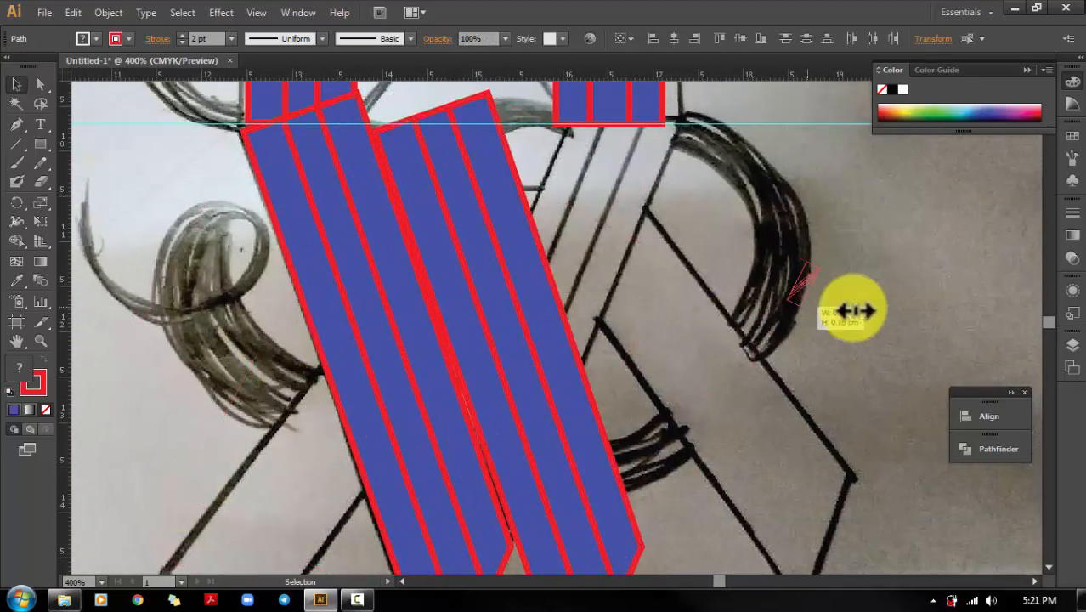
right_click(488, 272)
mouse_move(545, 466)
click(699, 391)
click(139, 250)
Position the mirrored stroke over the sketch's right V stroke so that both strokes meet at the bottom tip.
drag(599, 311, 578, 289)
drag(516, 433, 457, 330)
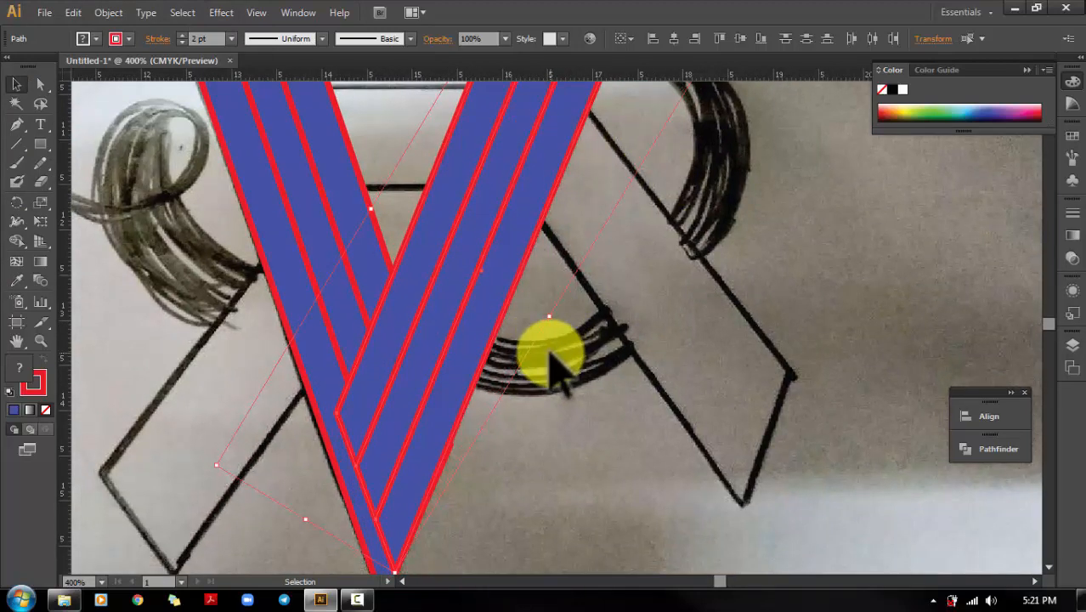
drag(443, 96, 412, 363)
click(339, 364)
Widen the M's right stem to match the top of the right V stroke and trim its bottom edge to the guide.
drag(595, 357, 542, 611)
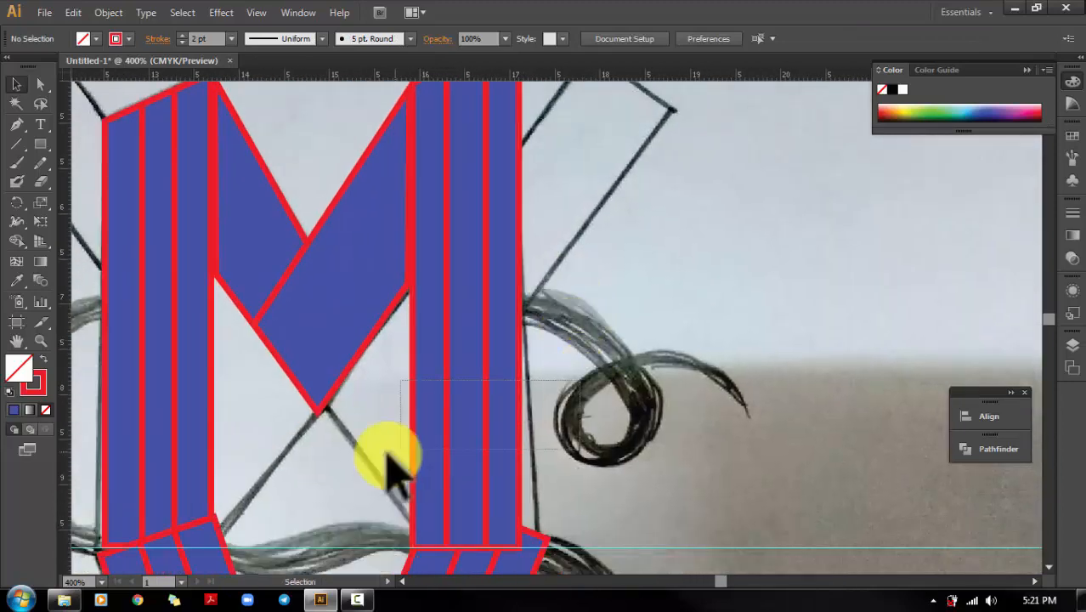
drag(389, 456, 515, 314)
drag(521, 293, 549, 296)
drag(480, 545, 479, 543)
click(589, 536)
Widen the M's left stem outward to match the left V stroke and stretch its bottom edge slightly down to meet it.
drag(589, 537, 698, 216)
drag(374, 281, 136, 383)
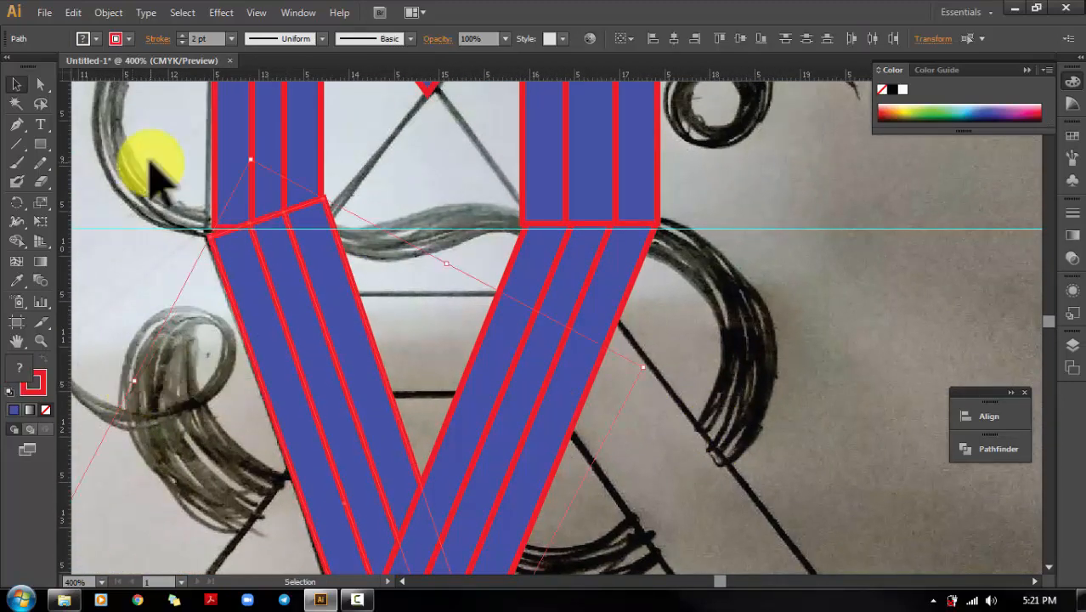
drag(178, 111, 244, 337)
drag(244, 337, 366, 270)
drag(283, 224, 274, 227)
drag(334, 459, 334, 466)
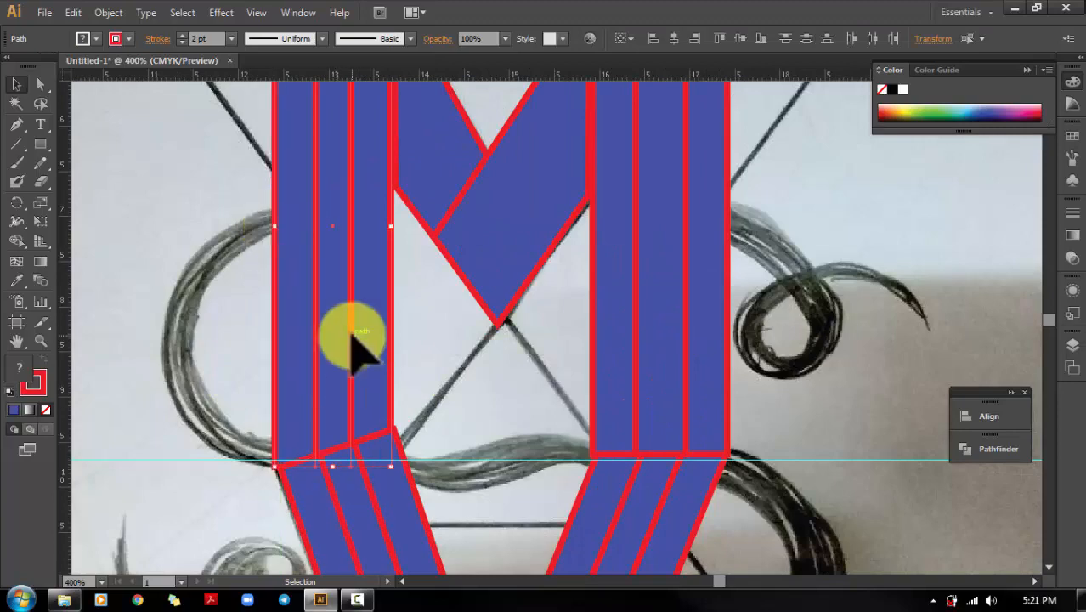
key(Right)
click(442, 340)
key(ctrl+minus)
key(ctrl+minus)
drag(667, 354, 544, 326)
drag(219, 128, 619, 502)
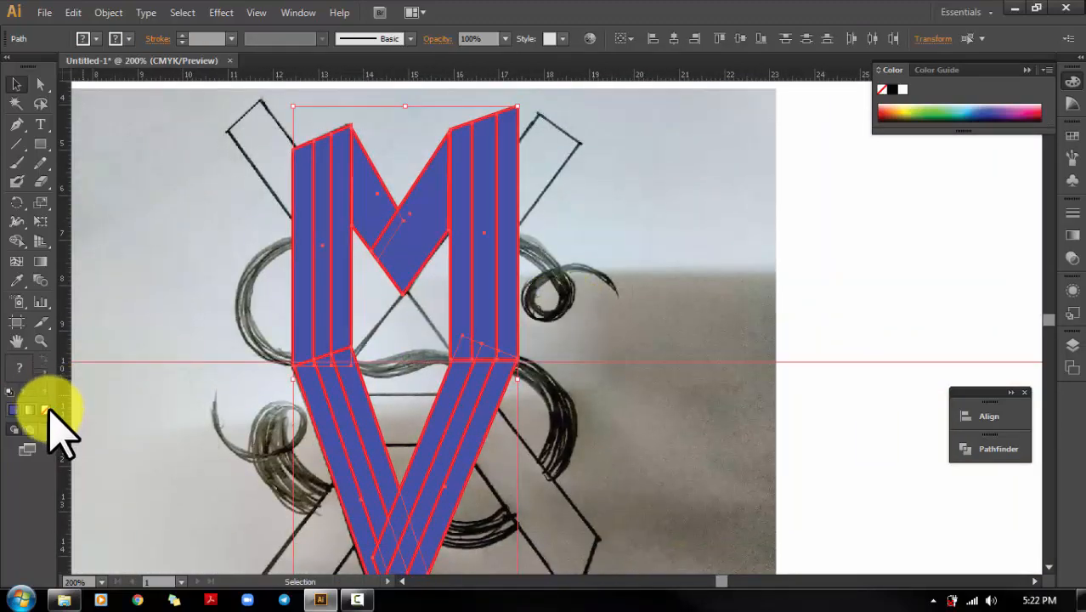
click(247, 176)
scroll(247, 182, down, 1)
scroll(224, 271, up, 1)
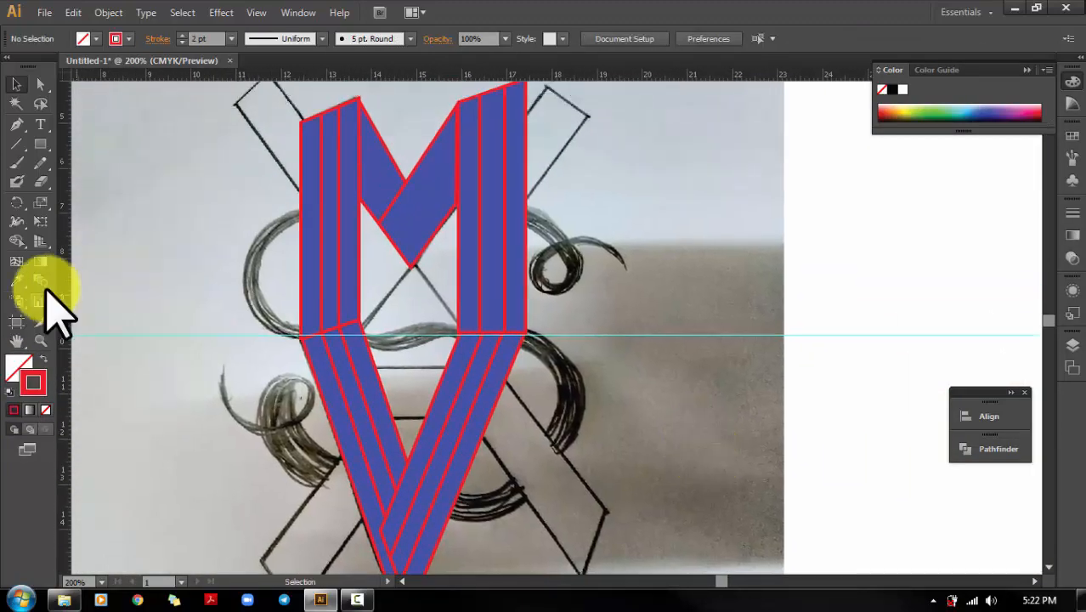
Sample the M's blue fill and draw a rectangle about 2.82 by 1.12 cm over the sketch's crossbar.
drag(165, 197, 184, 231)
click(46, 145)
key(i)
click(418, 272)
key(m)
drag(372, 399, 499, 450)
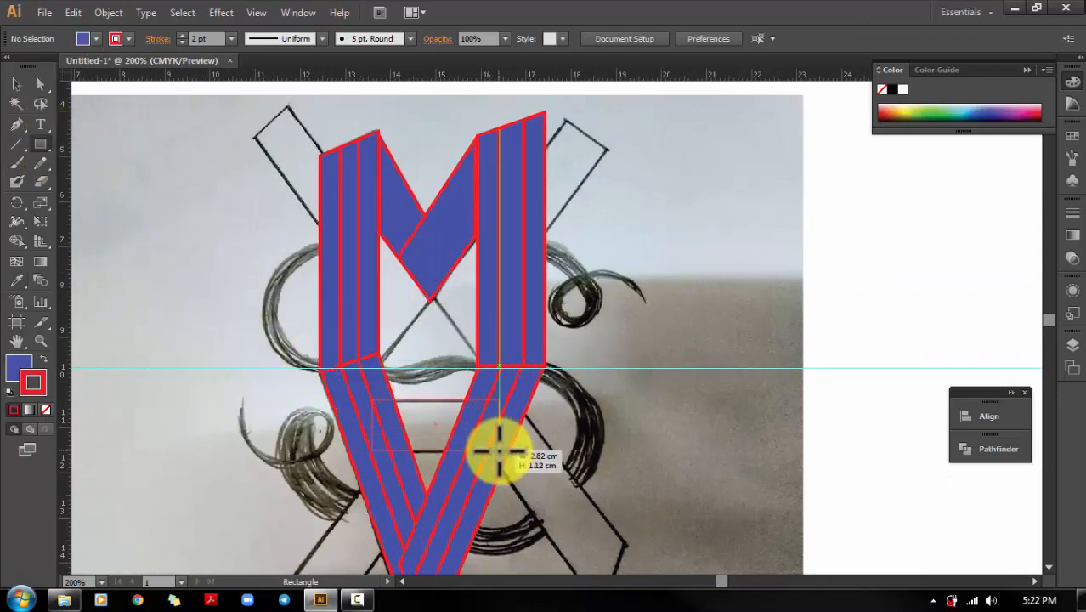
Draw an upright rectangle over the sketch's lower-left leg and rotate it to the leg's slant.
drag(448, 424, 386, 287)
mouse_move(311, 349)
mouse_down()
mouse_move(245, 495)
mouse_move(255, 488)
mouse_up()
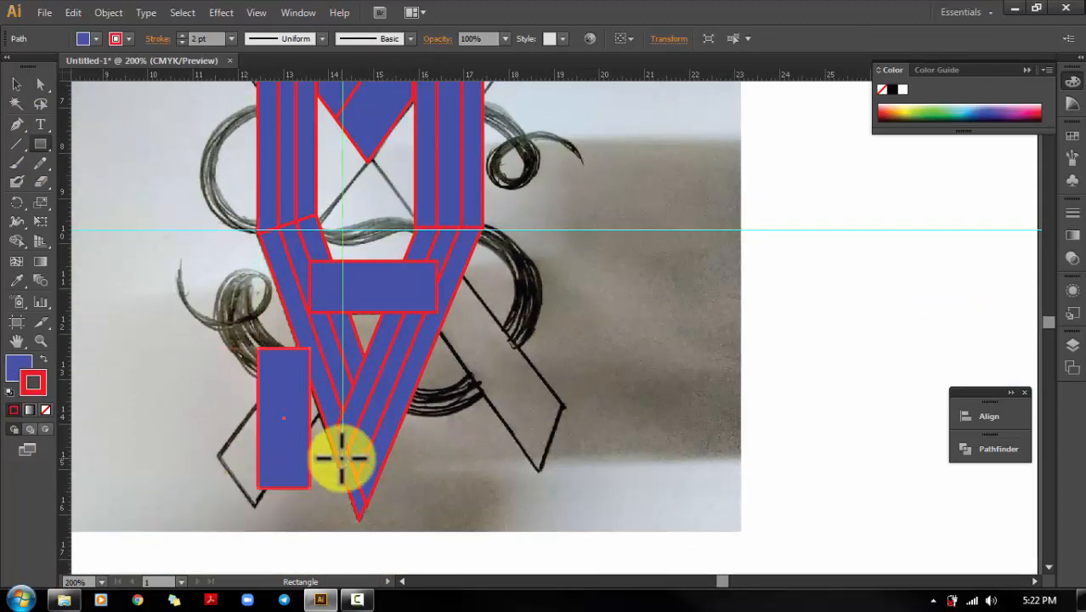
key(v)
drag(316, 346, 357, 382)
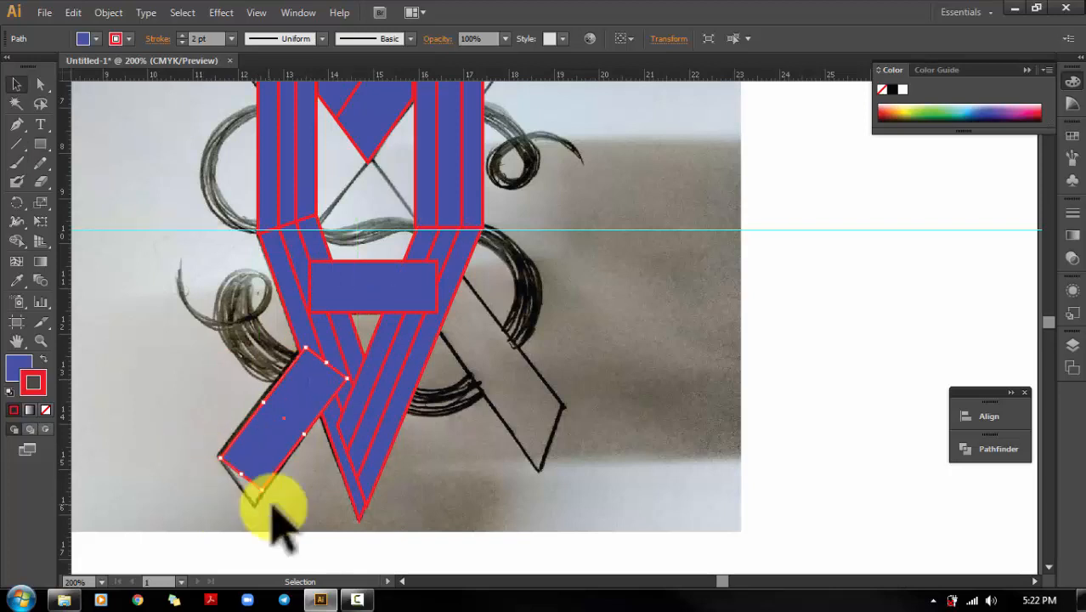
Move the lower-left leg's bottom corner onto the matching corner of the sketch.
key(a)
drag(262, 487, 254, 506)
click(117, 321)
Duplicate the lower-left leg onto the sketch's lower-right leg, mirrored and lengthened to reach the right V stroke.
key(v)
drag(259, 456, 546, 442)
right_click(447, 397)
mouse_move(544, 352)
click(654, 412)
click(151, 246)
key(a)
drag(575, 143, 599, 146)
Duplicate both lower legs together, flip the copies upside down and place them over the sketch's two upper arms.
click(16, 84)
click(325, 432)
shift+click(525, 408)
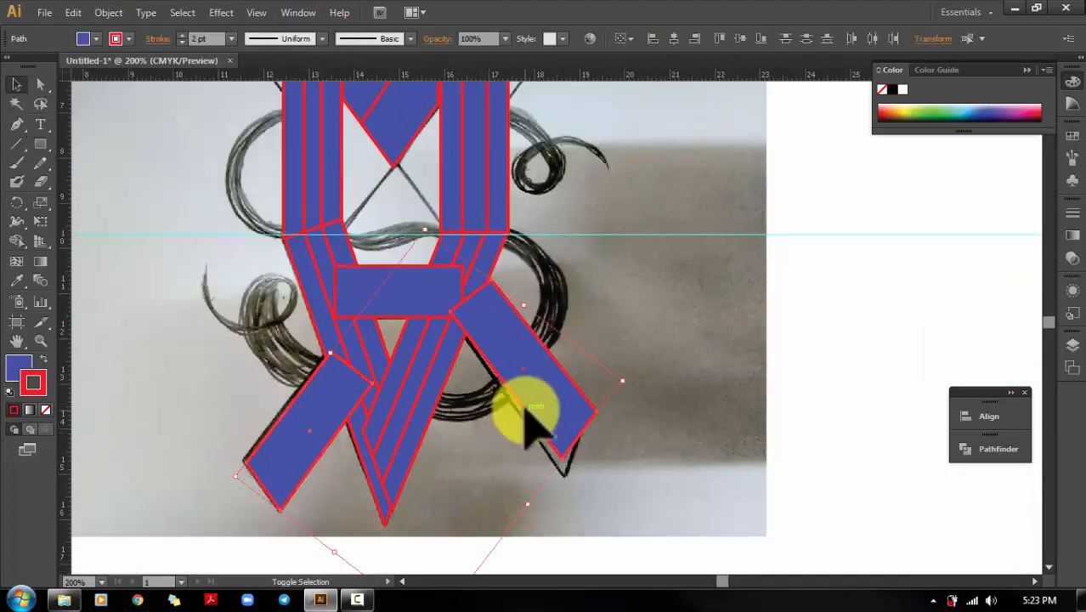
drag(517, 390, 544, 509)
drag(544, 509, 545, 383)
right_click(545, 243)
mouse_move(613, 437)
click(739, 496)
click(50, 63)
click(133, 248)
drag(545, 383, 568, 237)
Send the two upper arms behind the M's stems.
click(625, 303)
shift+click(299, 261)
key(ctrl+shift+[)
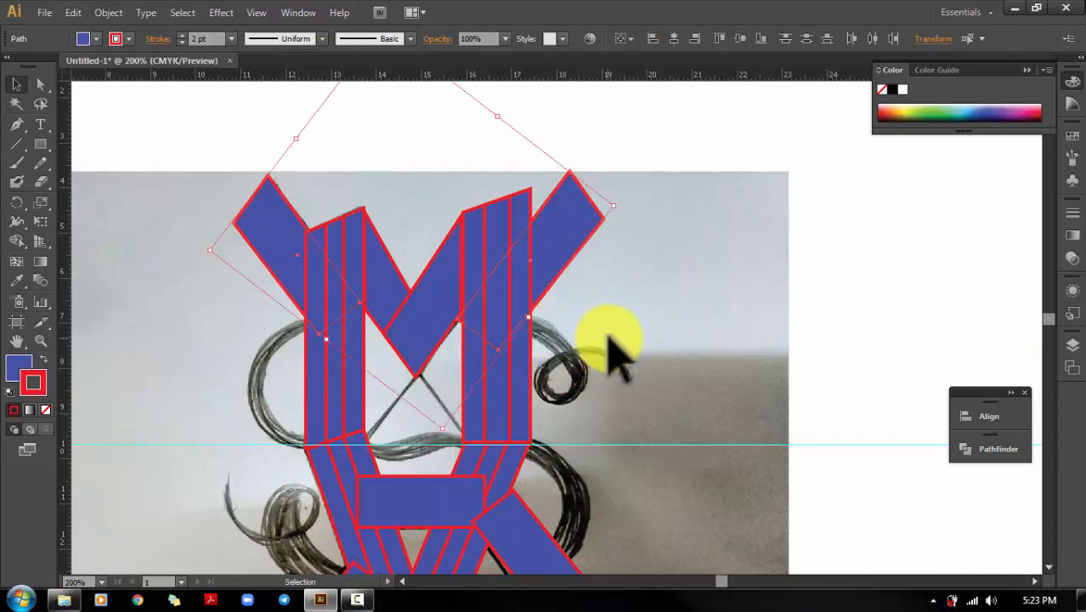
click(609, 339)
Send the crossbar and the two lower legs behind the V strokes.
drag(609, 339, 548, 158)
click(349, 333)
key(ctrl+shift+[)
scroll(510, 415, down, 1)
click(510, 415)
shift+click(281, 409)
key(ctrl+shift+[)
key(ctrl+shift+a)
Lengthen the lower-right leg's bottom end down to the sketch's corner.
mouse_move(494, 357)
mouse_down()
mouse_move(497, 318)
mouse_move(482, 351)
mouse_up()
click(511, 383)
drag(514, 429, 524, 453)
key(ctrl+shift+a)
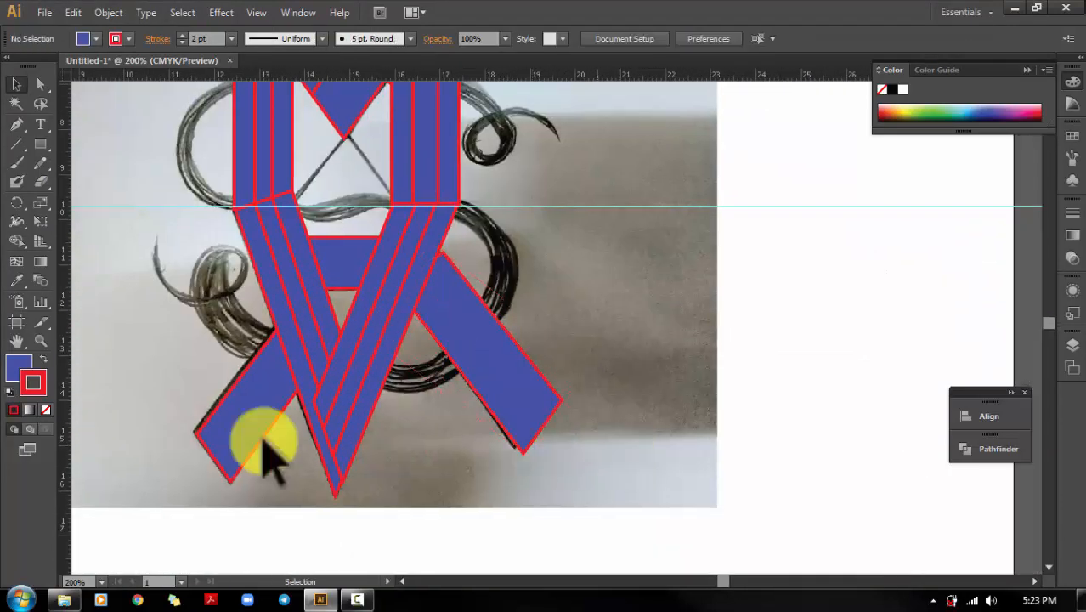
Adjust the lower-left leg's length and position to match the sketch's edges.
click(262, 440)
drag(282, 324, 292, 300)
drag(239, 376, 233, 372)
key(ctrl+shift+a)
drag(578, 159, 621, 274)
key(ctrl+minus)
click(46, 149)
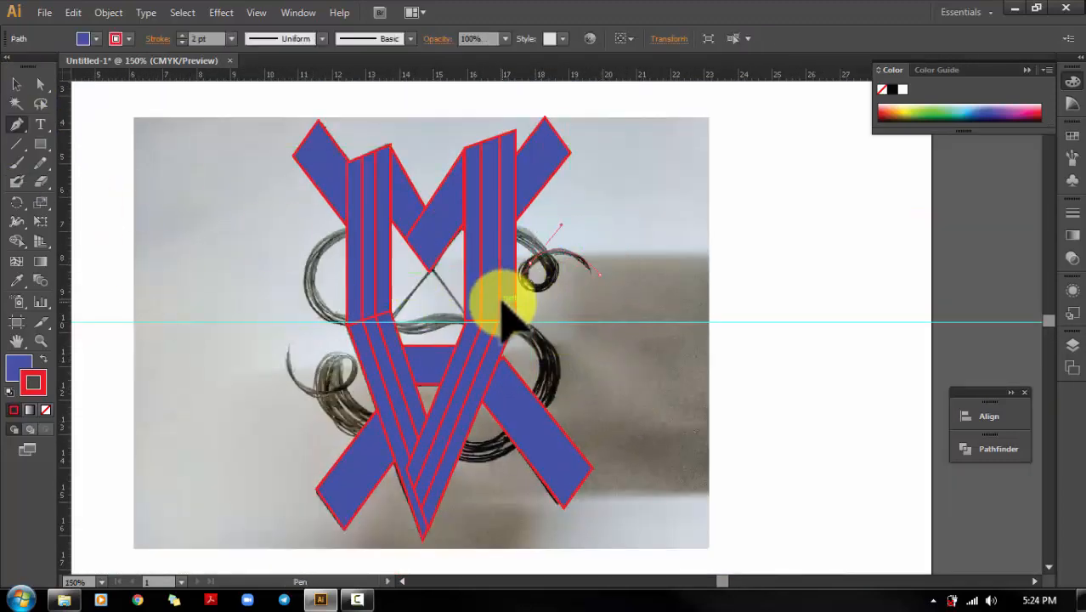
drag(502, 302, 500, 302)
click(544, 294)
Paint the flowing S curve over the sketch with the Paintbrush, from the upper-right curl to the lower-left tail.
click(17, 163)
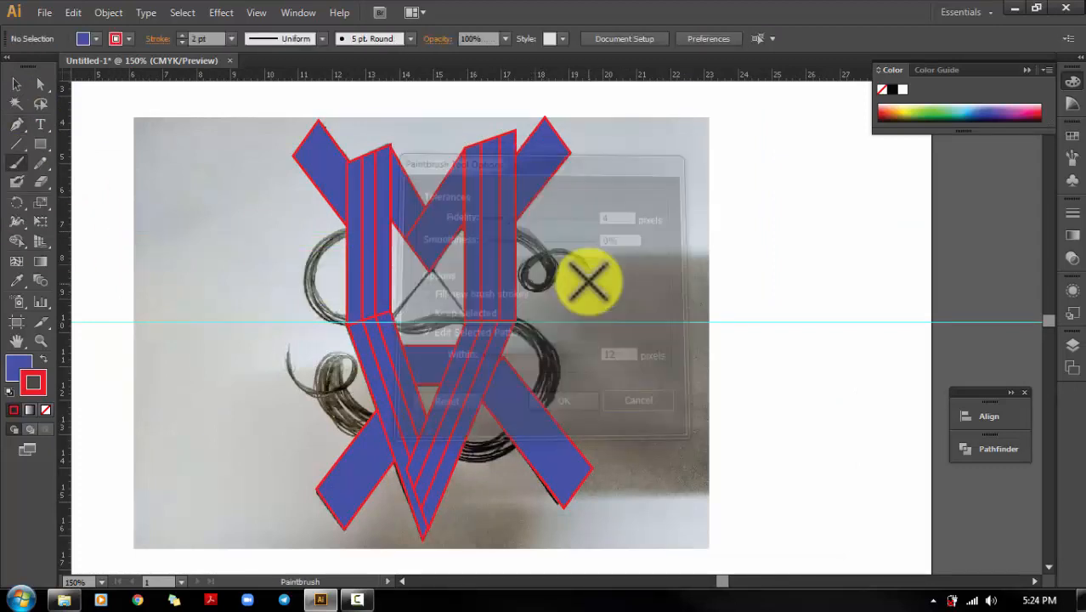
mouse_move(595, 268)
mouse_down()
mouse_move(548, 281)
mouse_move(344, 231)
mouse_move(517, 333)
mouse_move(339, 408)
mouse_move(257, 328)
mouse_move(261, 339)
mouse_up()
click(20, 85)
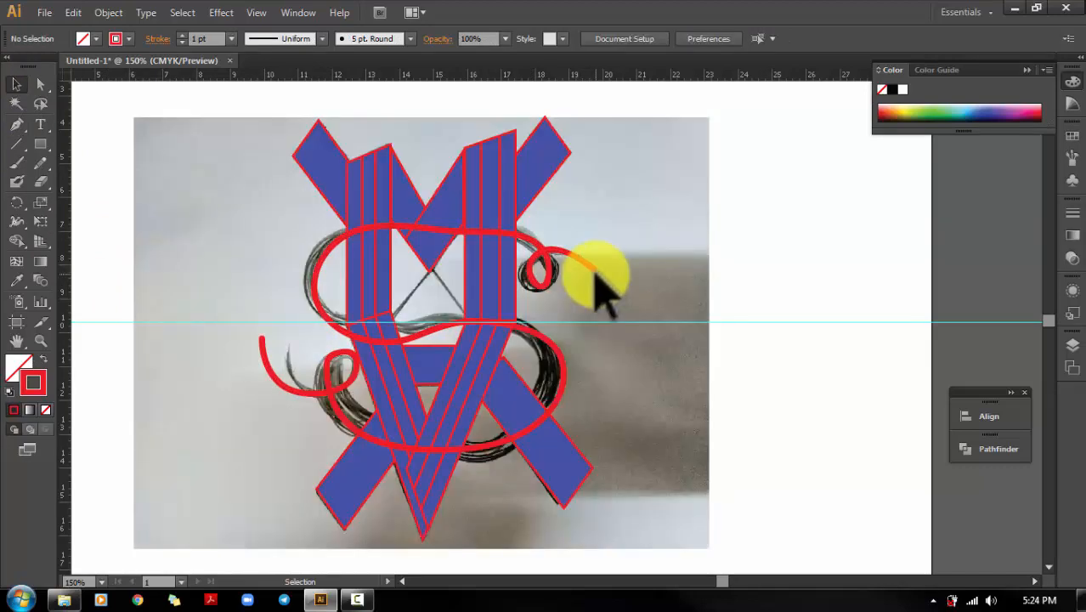
Delete the end segment of the S curve's upper-right curl and redraw it with the Pen tool.
key(a)
click(595, 270)
key(Delete)
key(p)
click(537, 254)
drag(594, 272, 620, 311)
click(18, 85)
click(253, 378)
Shorten the S curve's lower-left tail by deleting its end segment.
key(a)
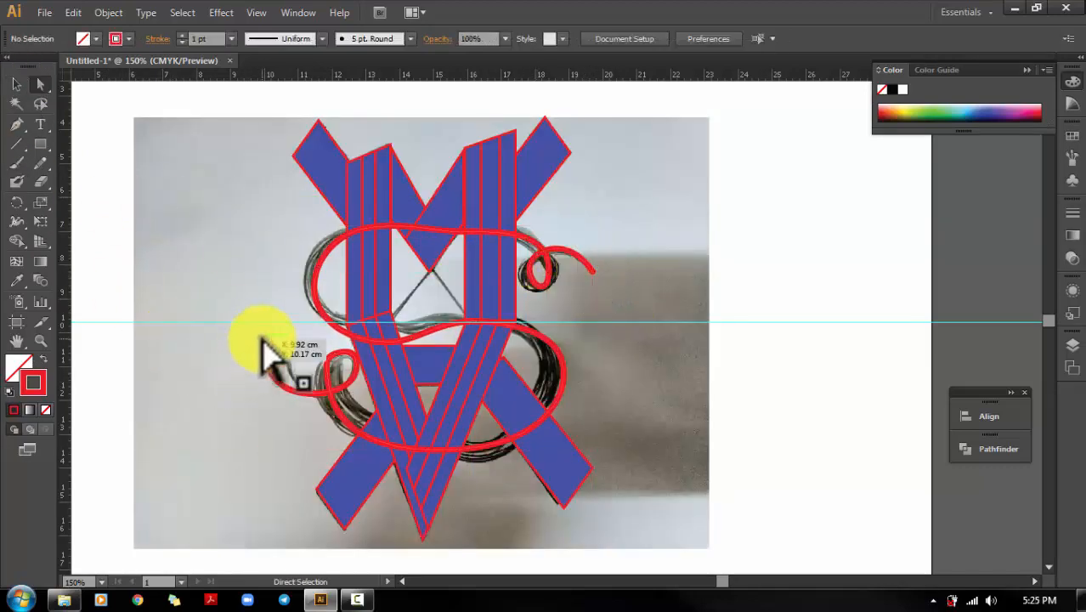
click(262, 339)
key(Delete)
drag(289, 392, 297, 301)
key(ctrl+z)
double_click(17, 84)
Hide the sketch layer, Layer 1, and move the horizontal guide down near the V's bottom tip.
drag(255, 102, 764, 550)
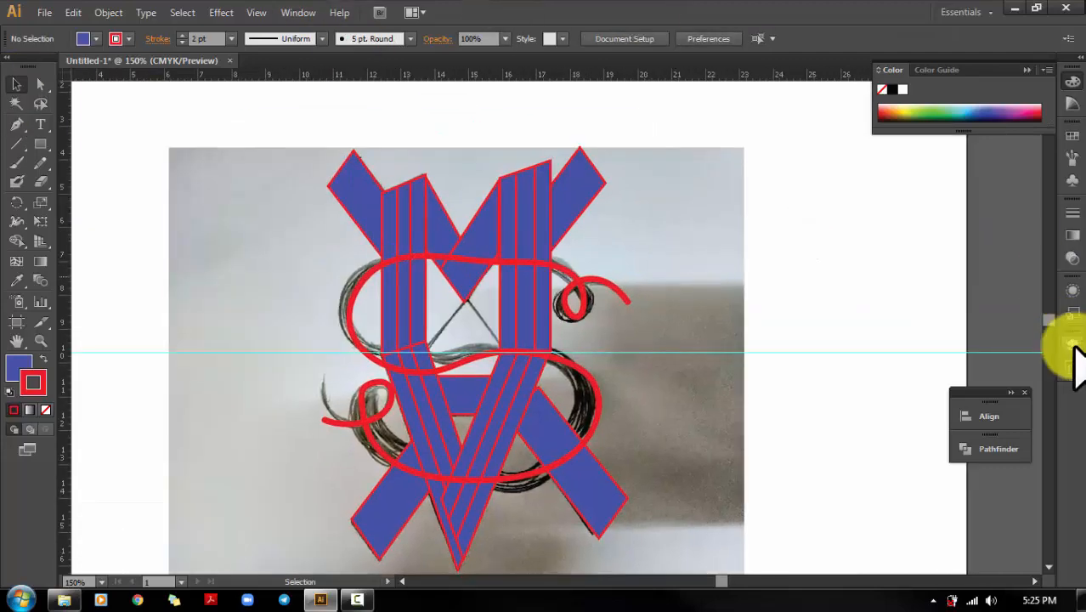
click(1072, 344)
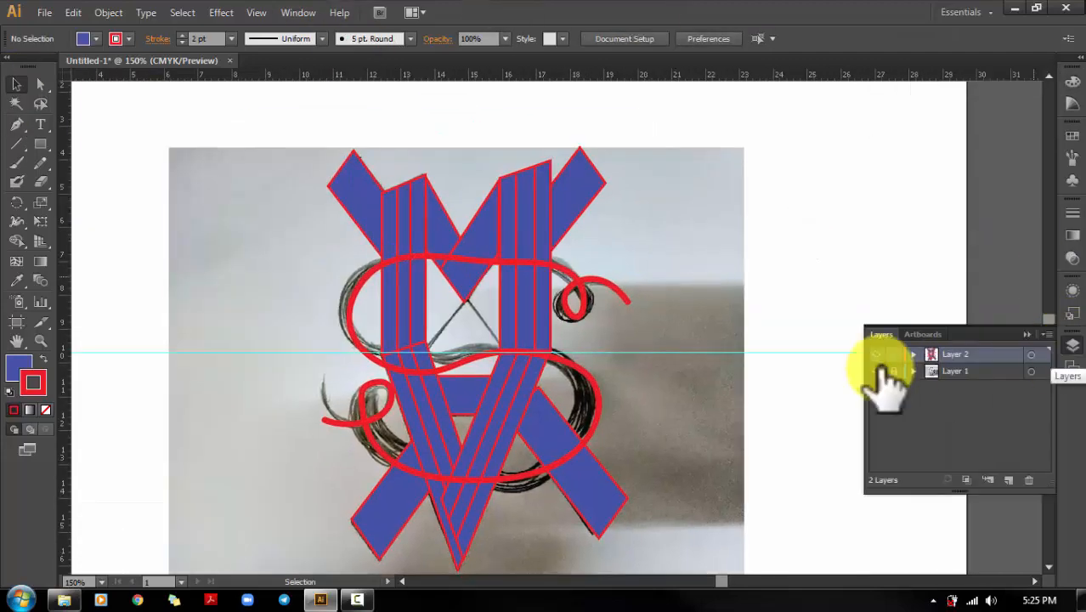
click(876, 371)
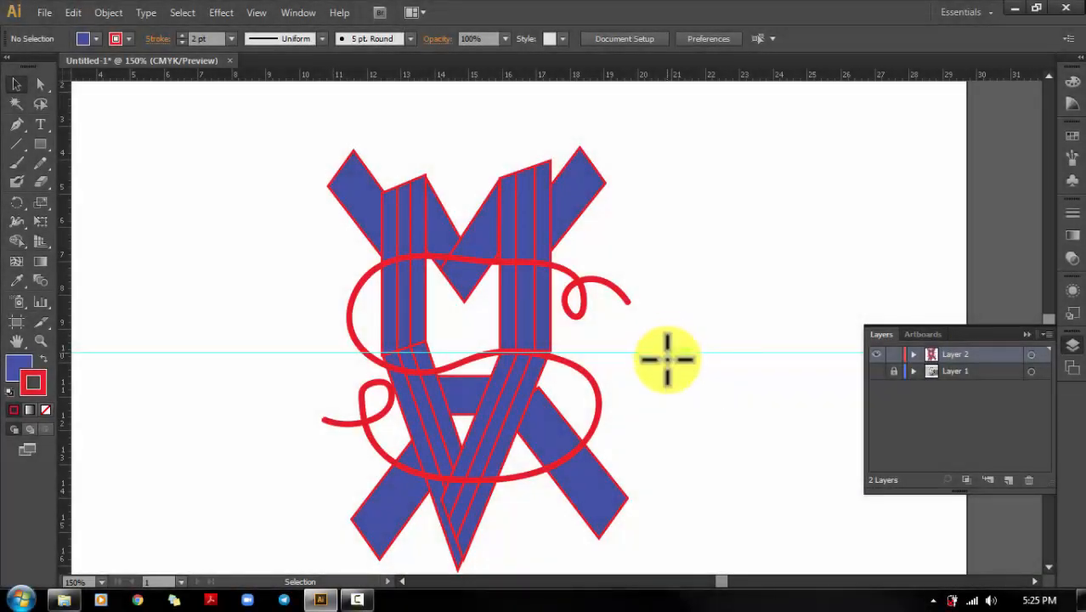
drag(668, 358, 674, 586)
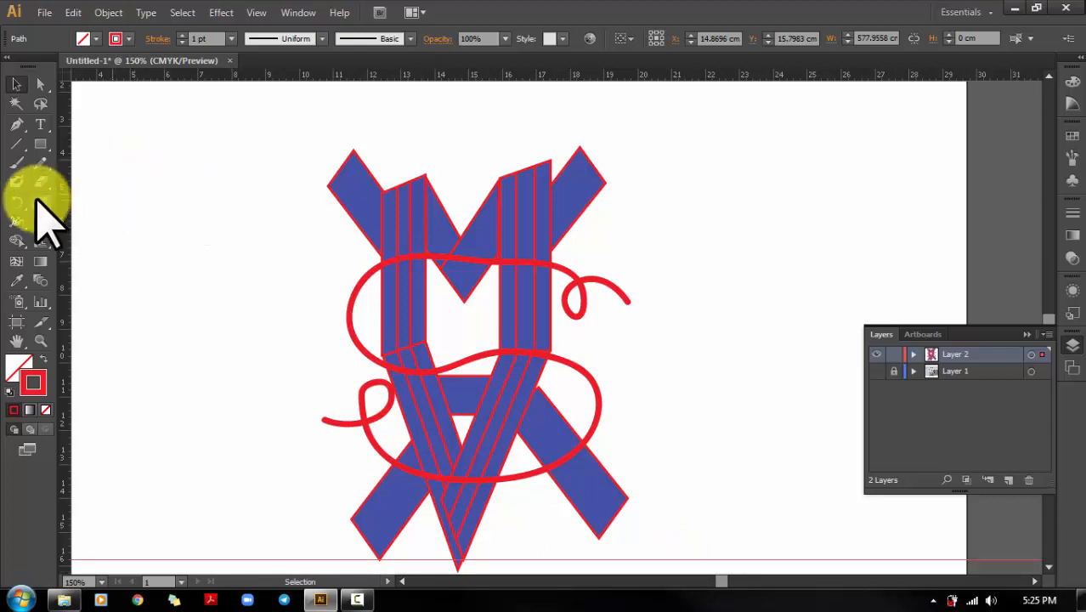
Draw a rectangle about 2.0 by 2.1 cm beside the monogram and a larger one overlapping its lower part.
click(40, 143)
drag(122, 172, 188, 242)
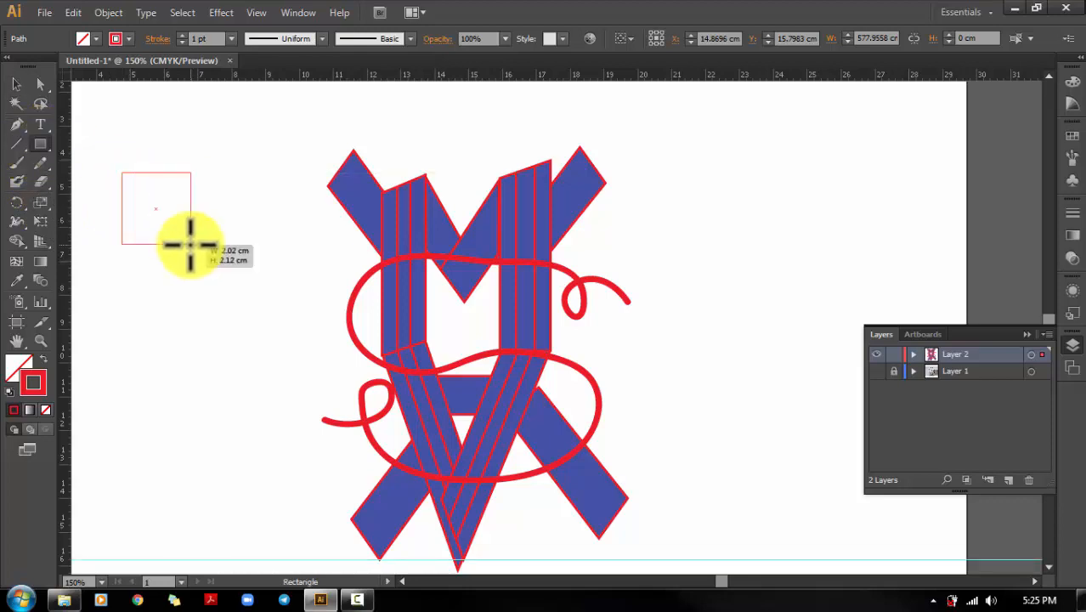
click(170, 242)
click(119, 108)
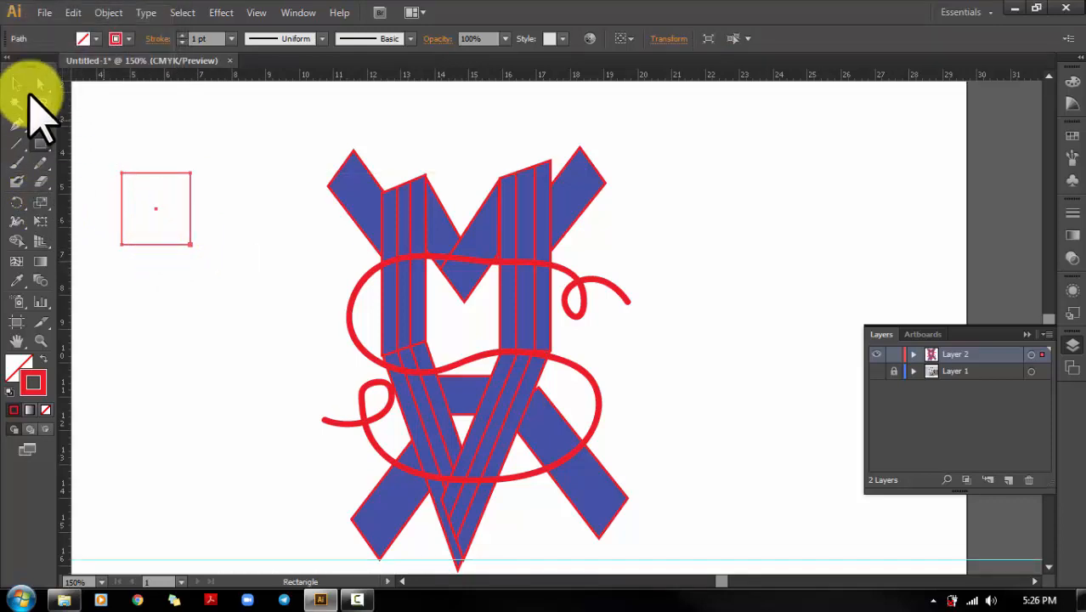
click(19, 364)
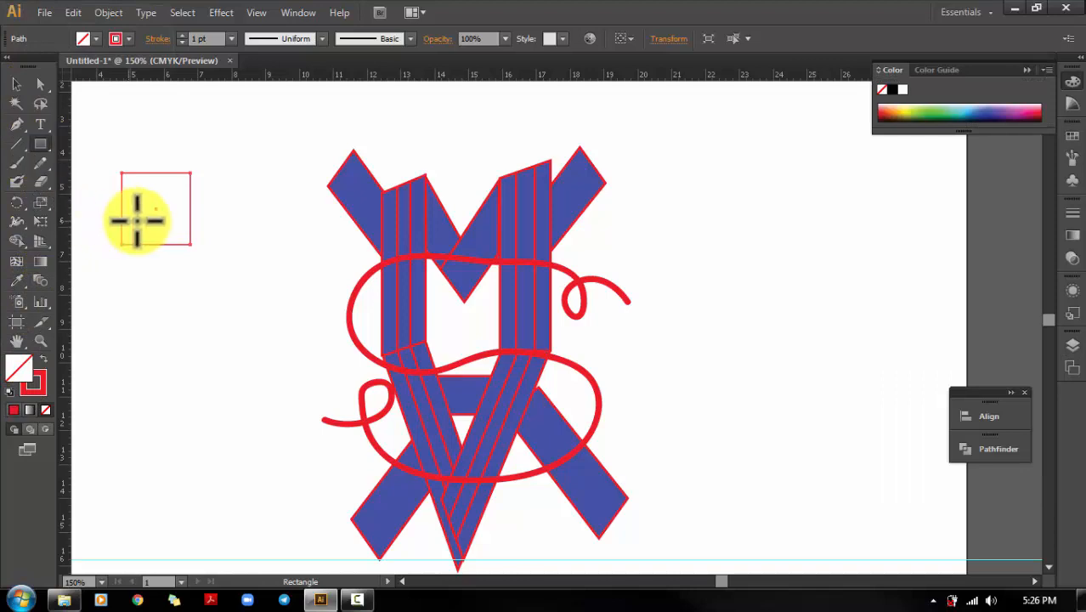
drag(136, 220, 239, 324)
click(20, 82)
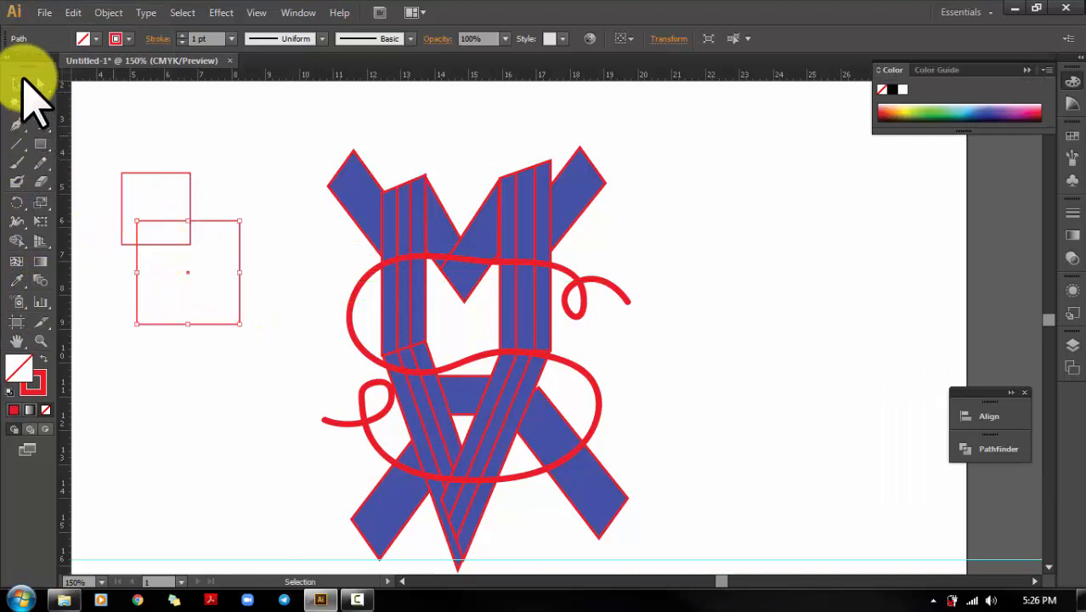
Fill the larger rectangle with solid red.
click(168, 287)
click(201, 323)
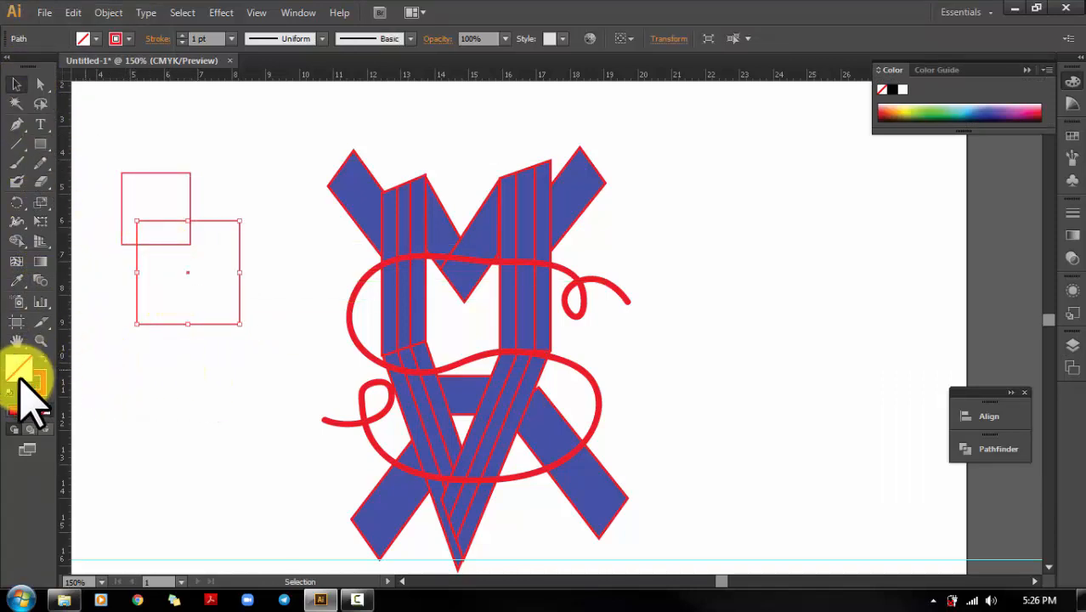
click(14, 410)
click(170, 358)
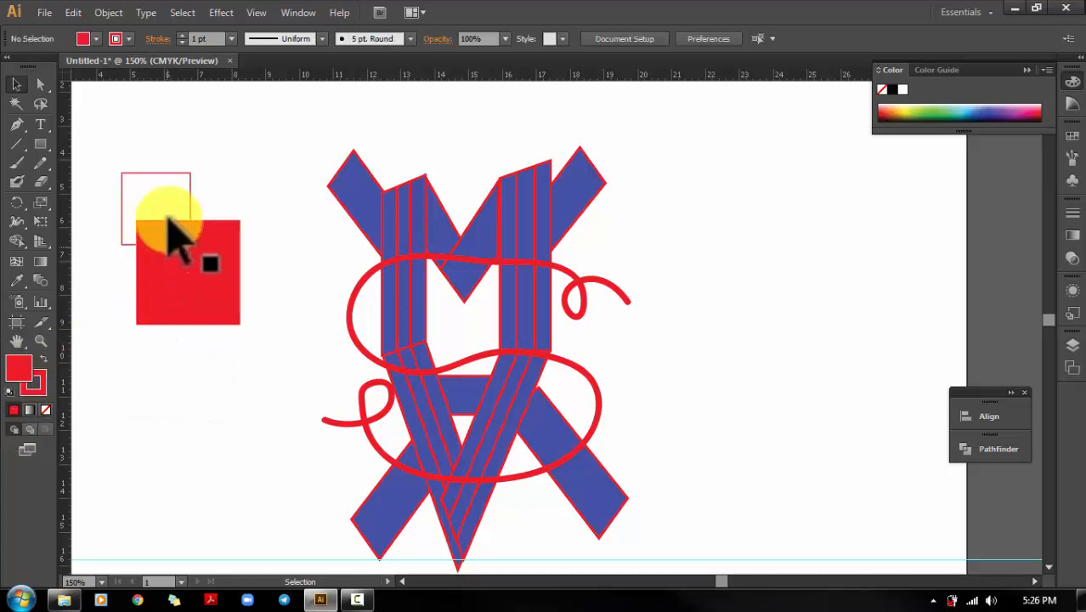
Give the smaller rectangle a blue stroke with a weight of 10 pt.
click(188, 216)
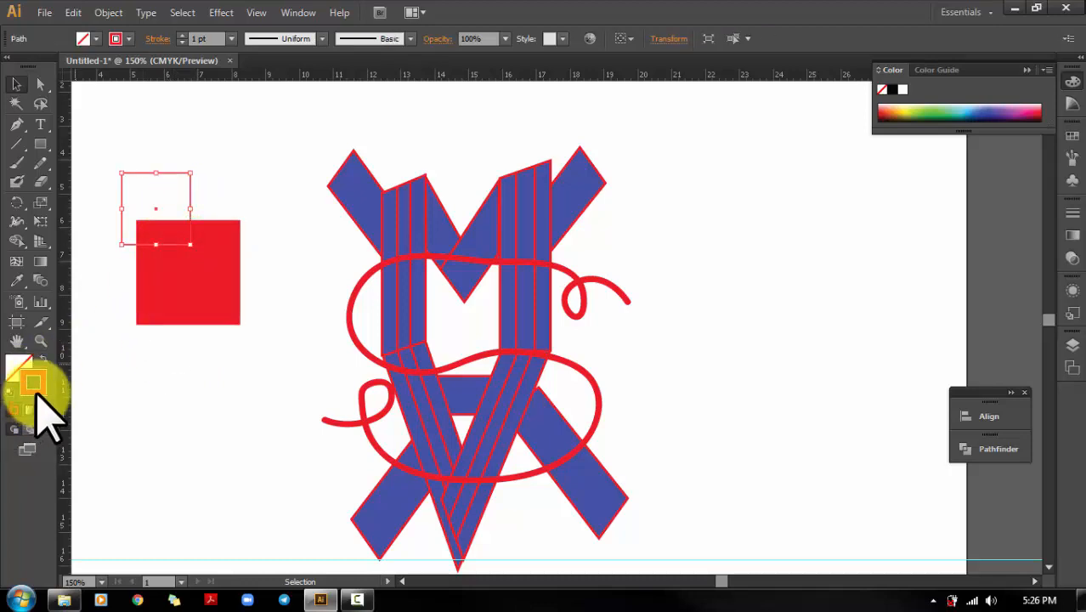
double_click(36, 394)
drag(241, 123, 240, 128)
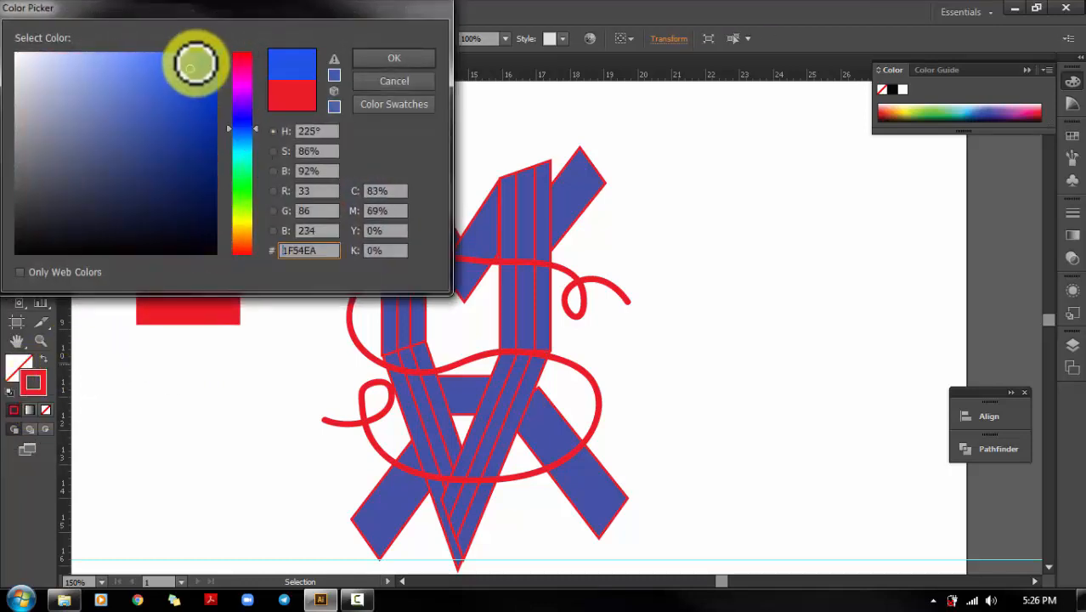
click(195, 64)
click(393, 58)
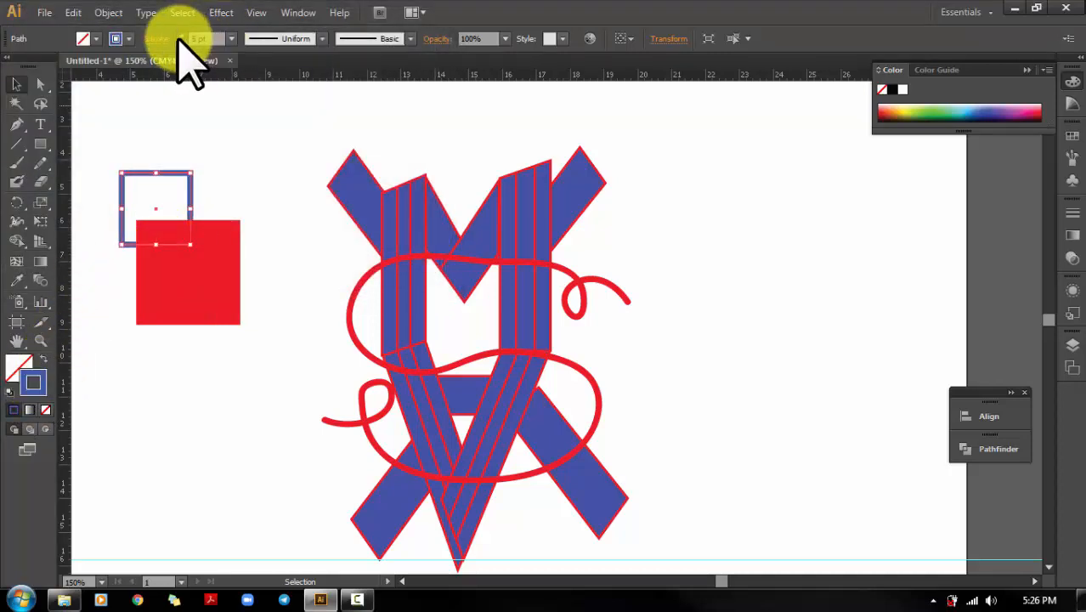
click(181, 36)
click(233, 166)
click(190, 182)
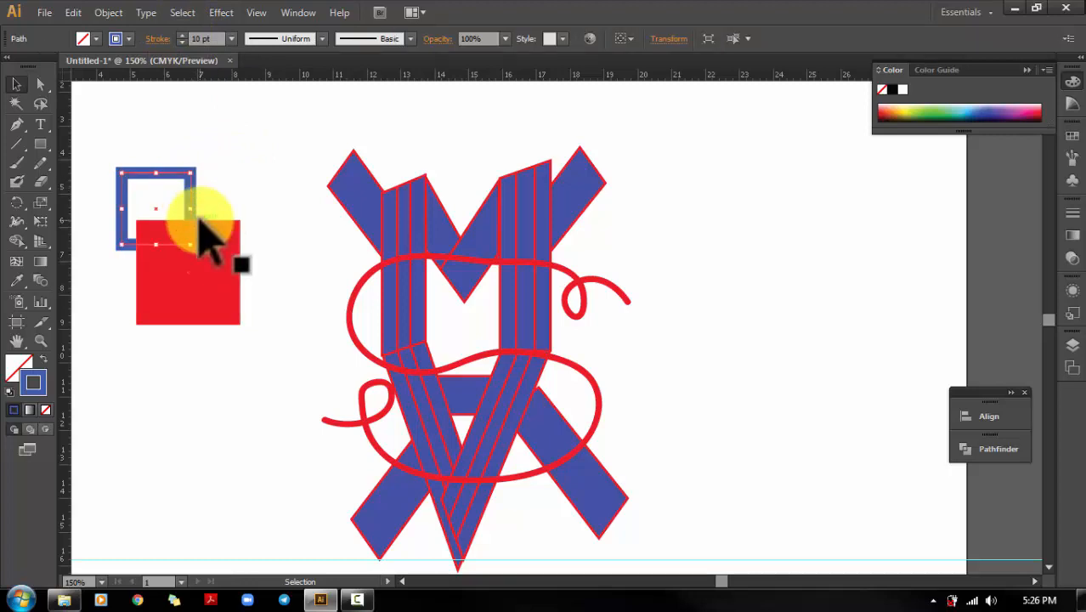
Bring the blue-outlined rectangle to the front of the red square.
right_click(194, 201)
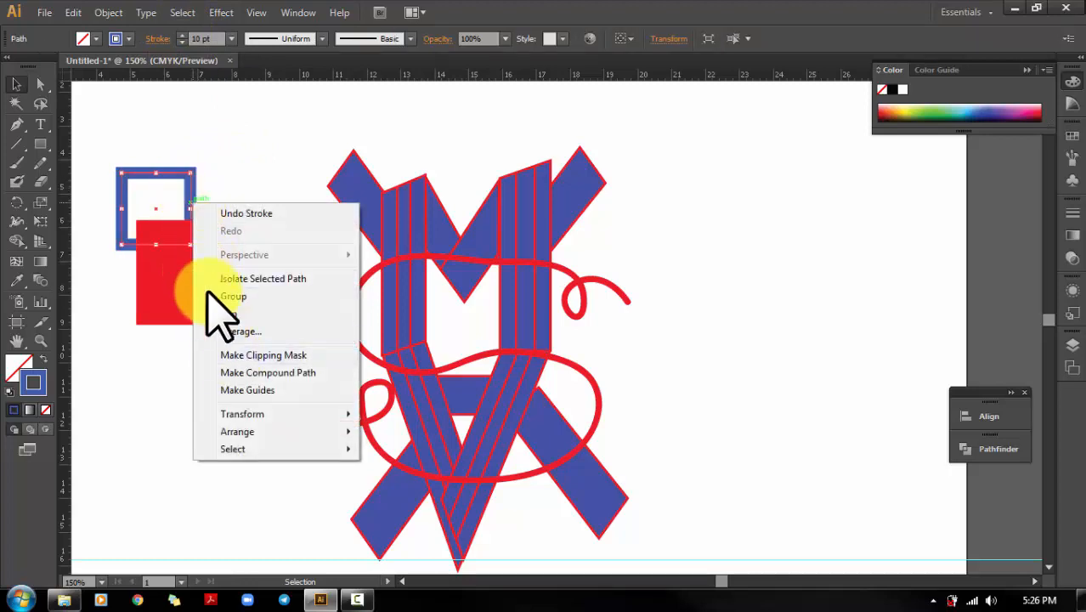
mouse_move(317, 409)
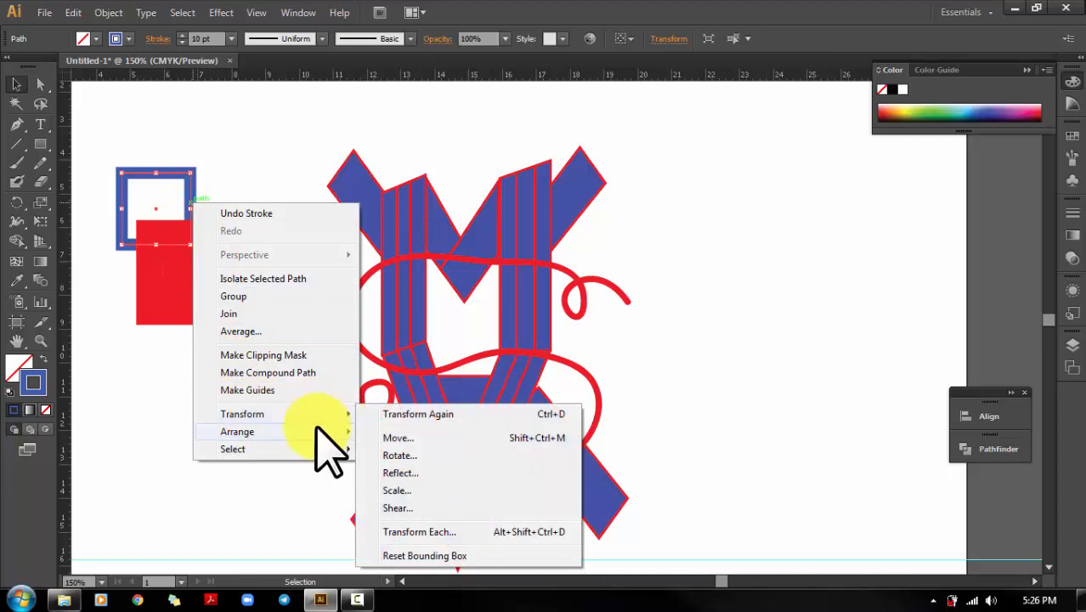
mouse_move(327, 432)
click(411, 432)
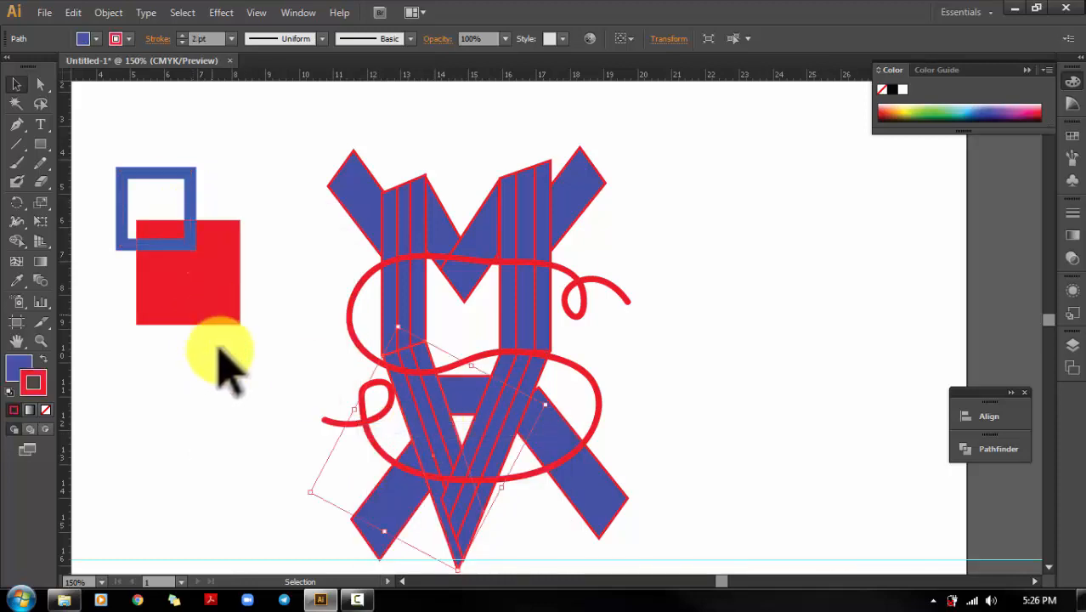
right_click(190, 204)
mouse_move(272, 433)
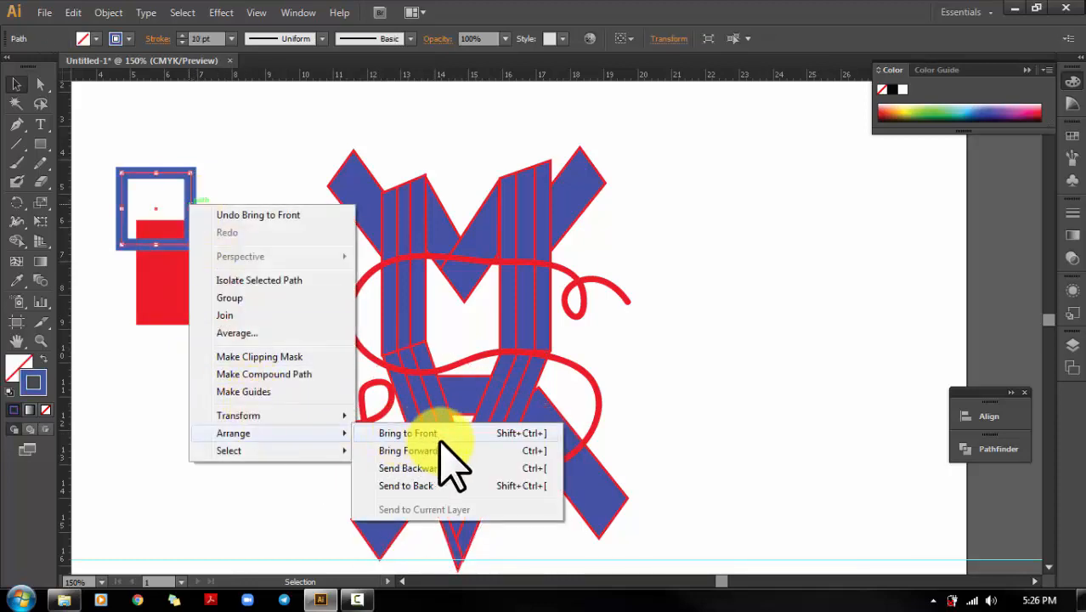
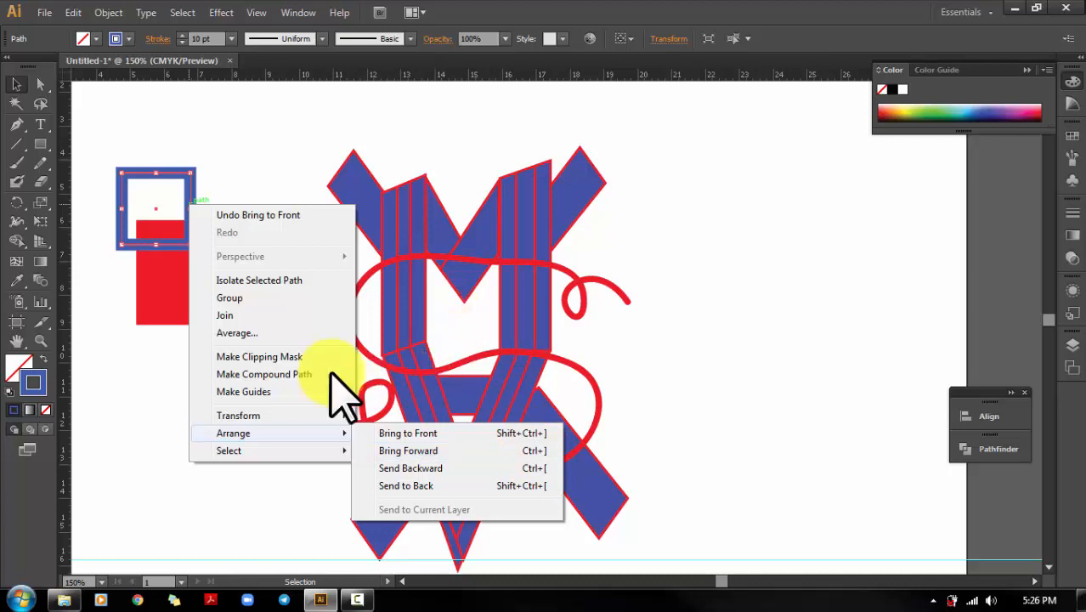
click(180, 272)
double_click(183, 303)
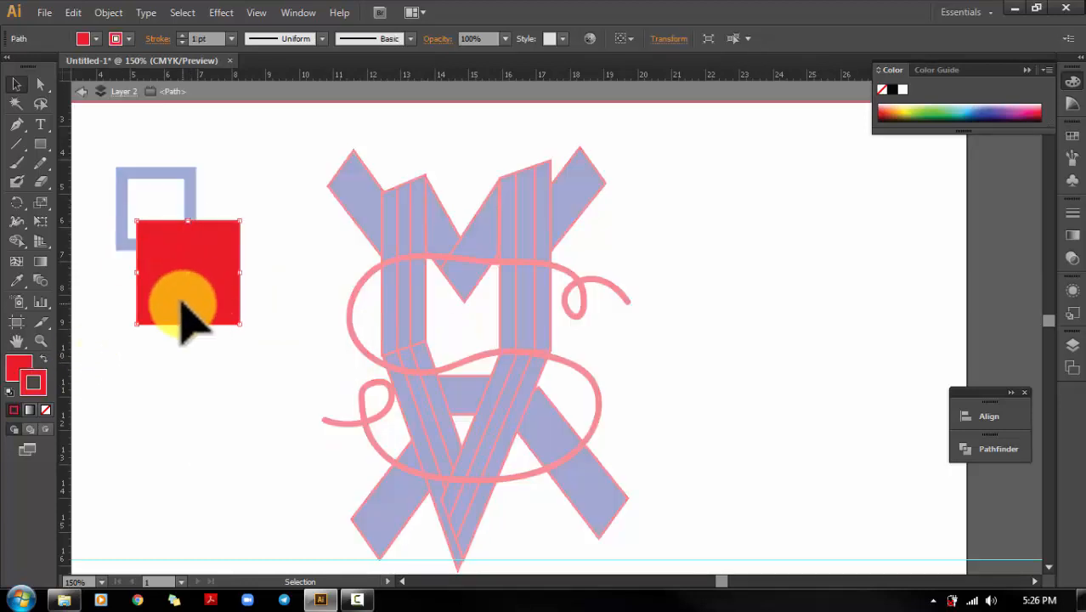
double_click(188, 370)
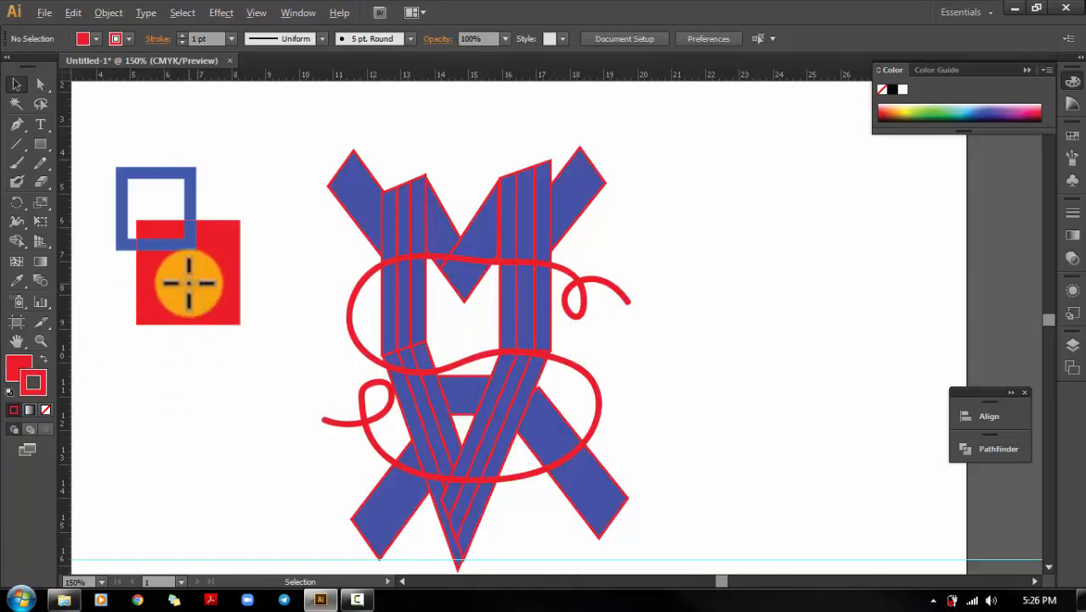
Copy the red square twice into an overlapping pair below the original and display the Align options.
drag(189, 282, 232, 461)
click(255, 518)
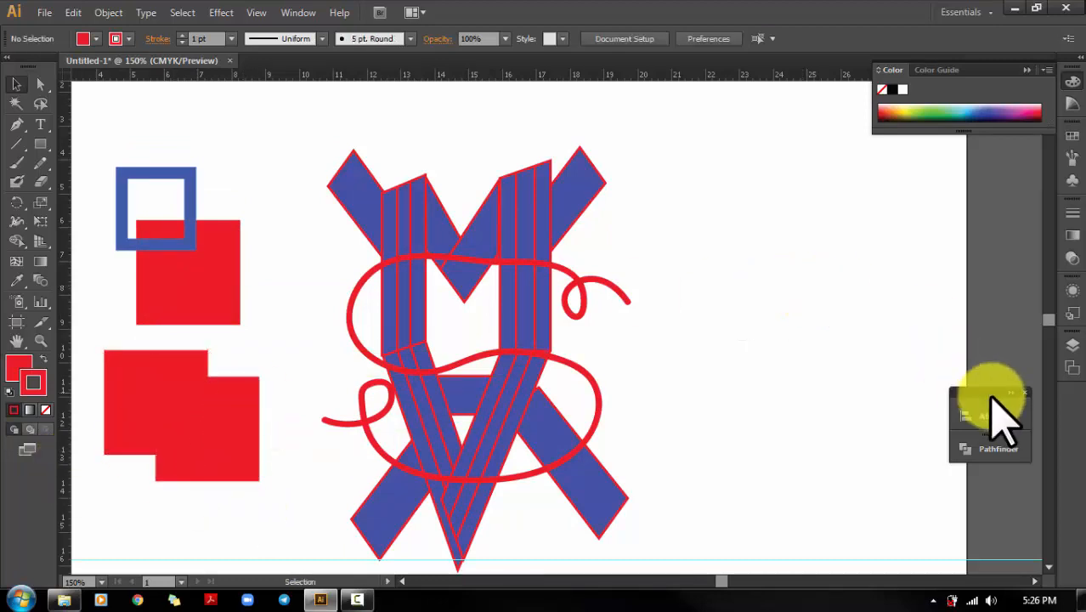
drag(985, 392, 930, 187)
click(936, 241)
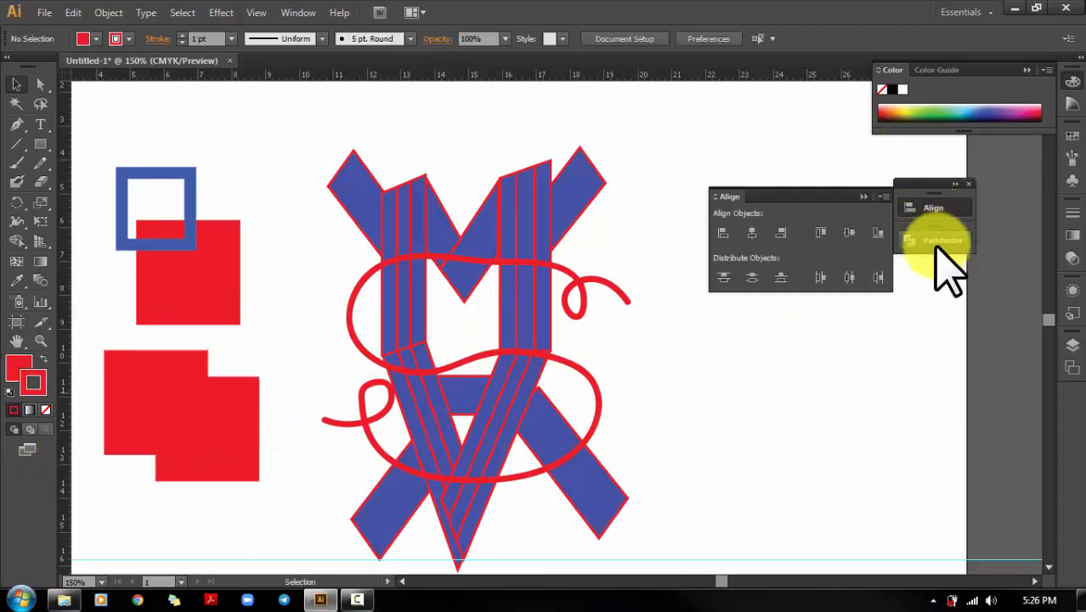
click(932, 209)
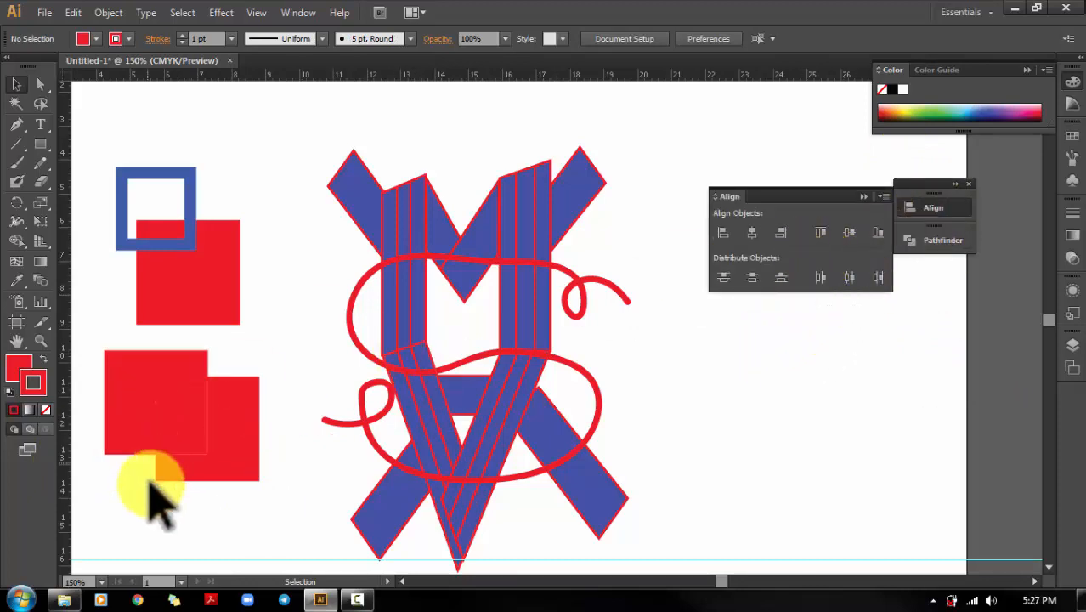
Try vertical and then horizontal centre alignment on the two lower red squares, undoing each one.
drag(195, 525, 170, 376)
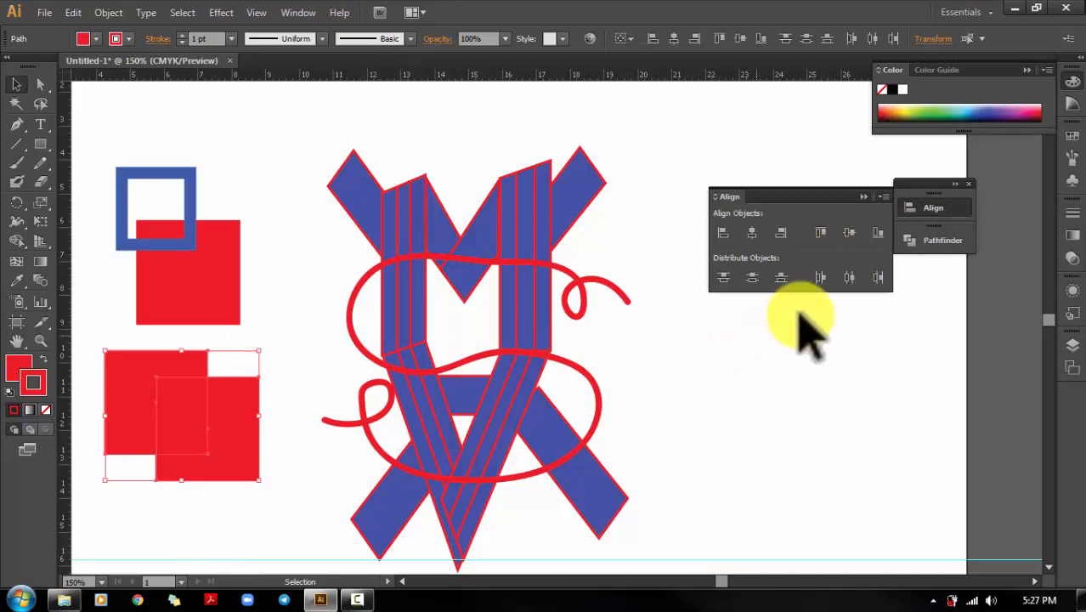
click(850, 233)
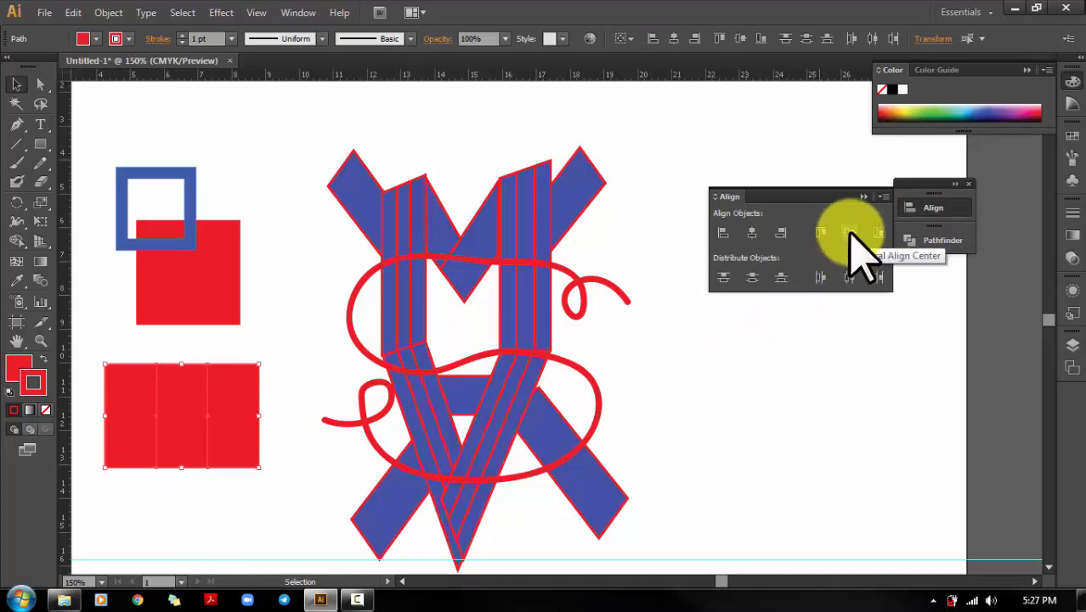
key(ctrl+z)
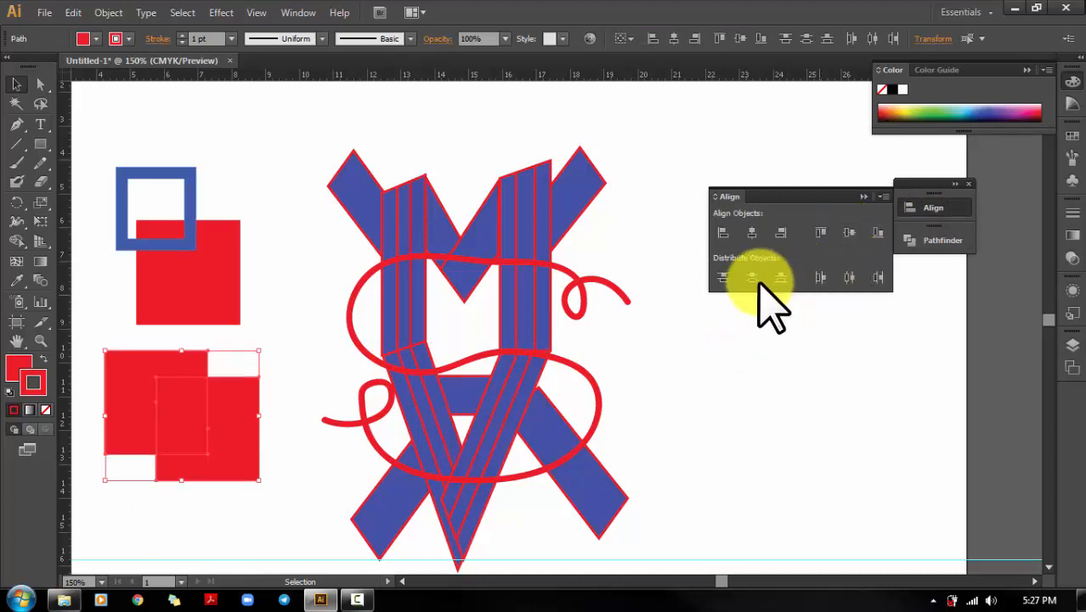
click(753, 235)
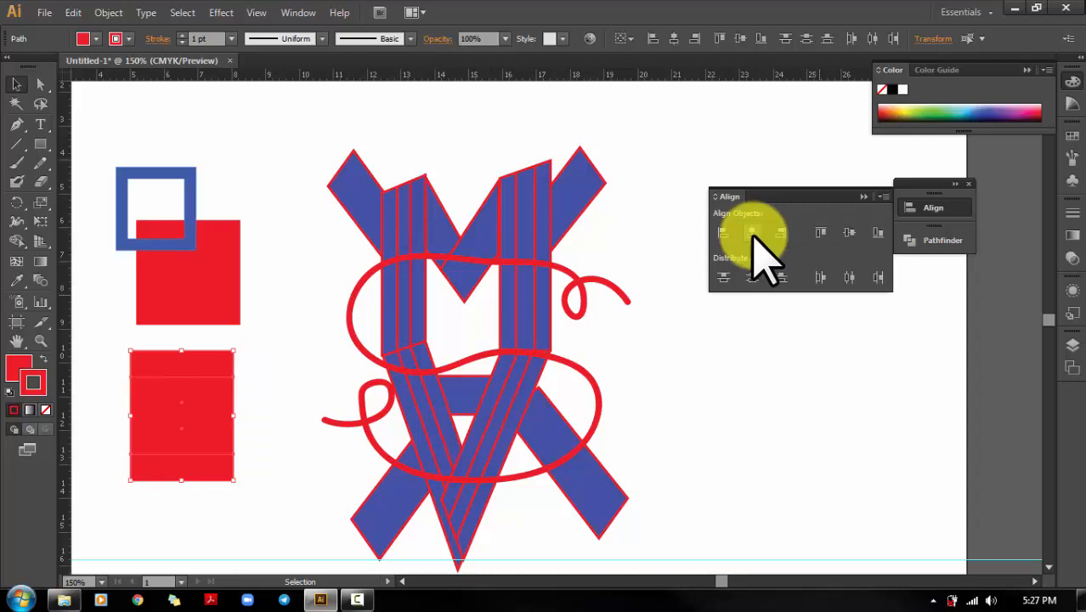
key(ctrl+z)
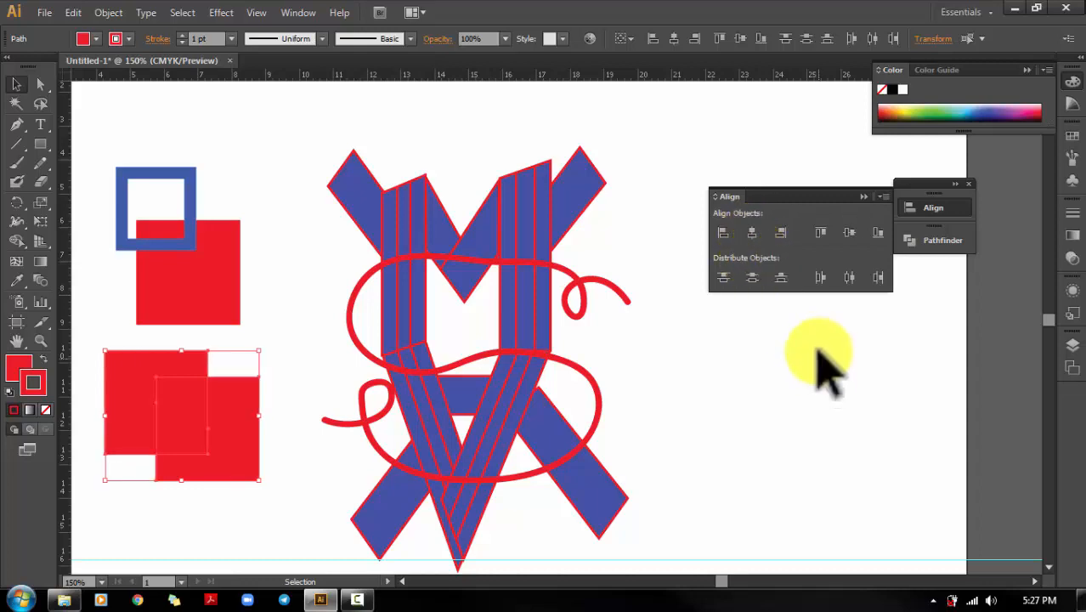
Unite the two overlapping lower red squares into a single shape with Pathfinder.
click(933, 240)
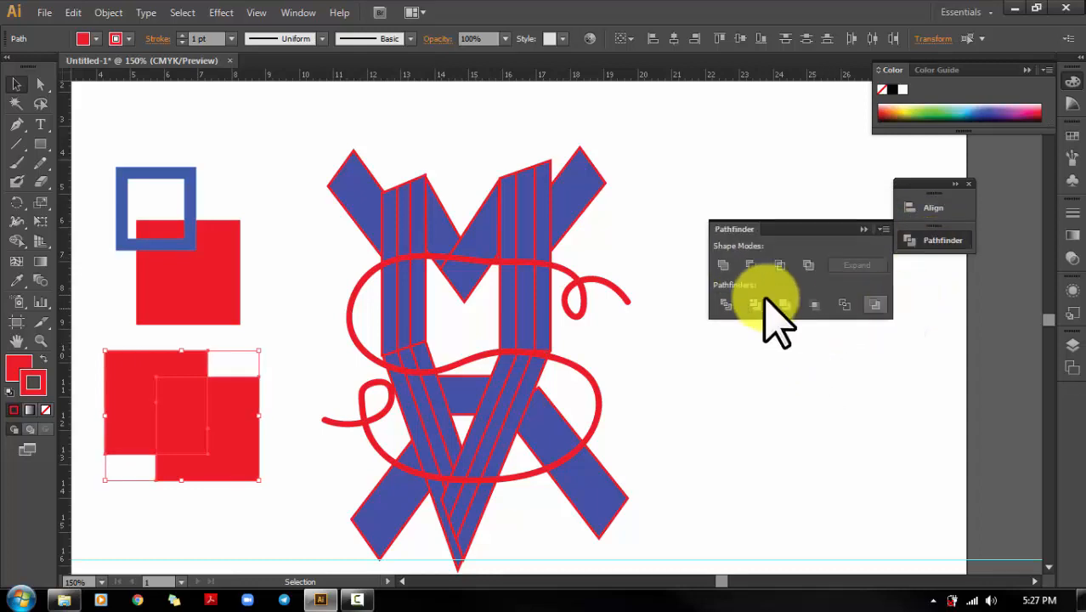
click(277, 395)
drag(277, 394, 182, 376)
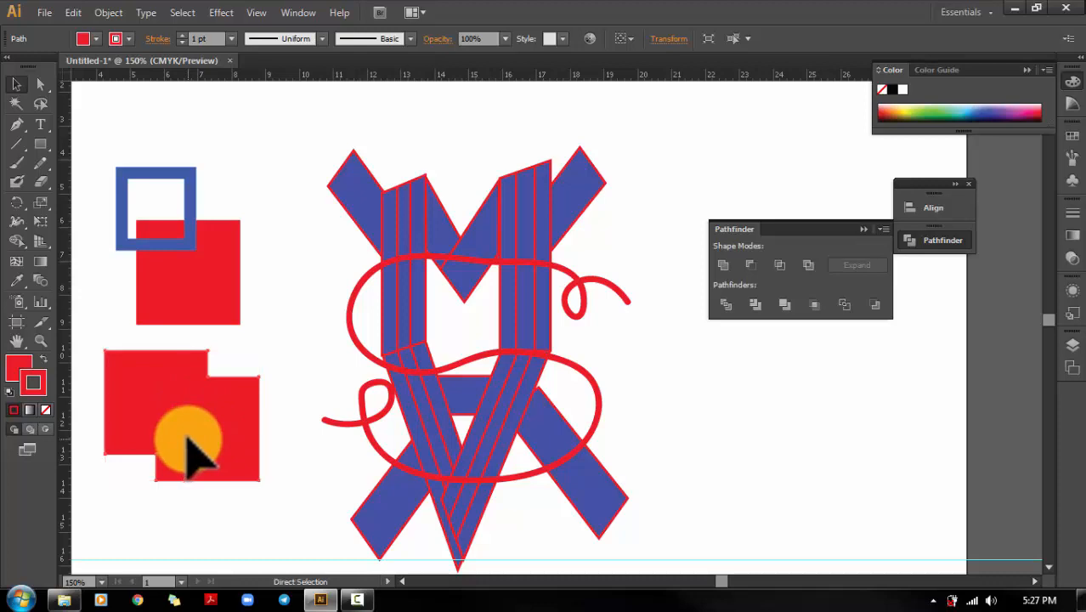
Undo the union of the two lower red squares, try Minus Front on them, and undo that as well.
key(ctrl+z)
drag(251, 515, 173, 381)
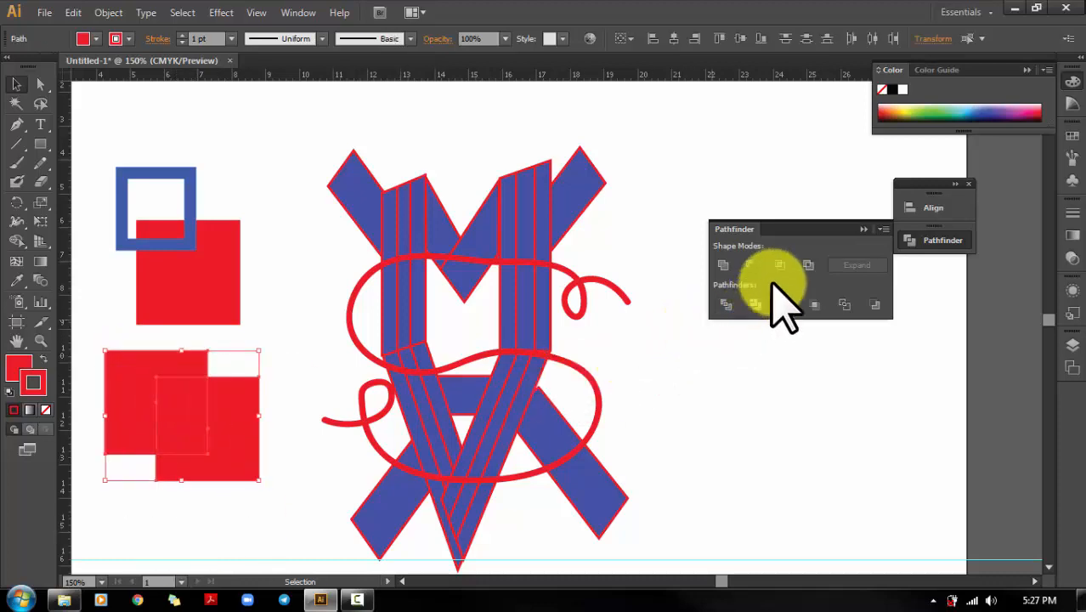
click(749, 266)
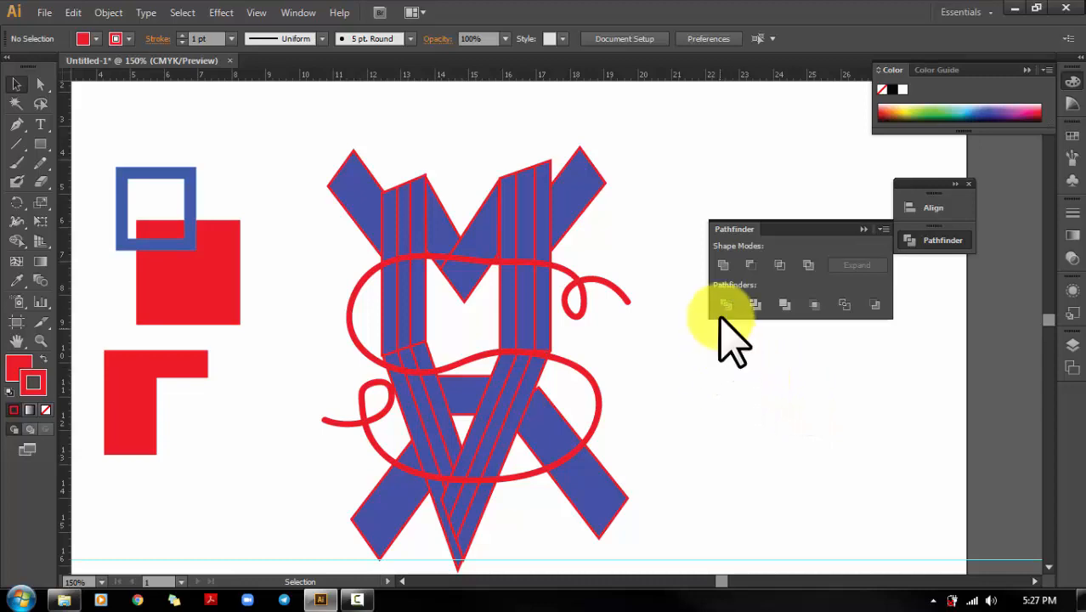
key(ctrl+z)
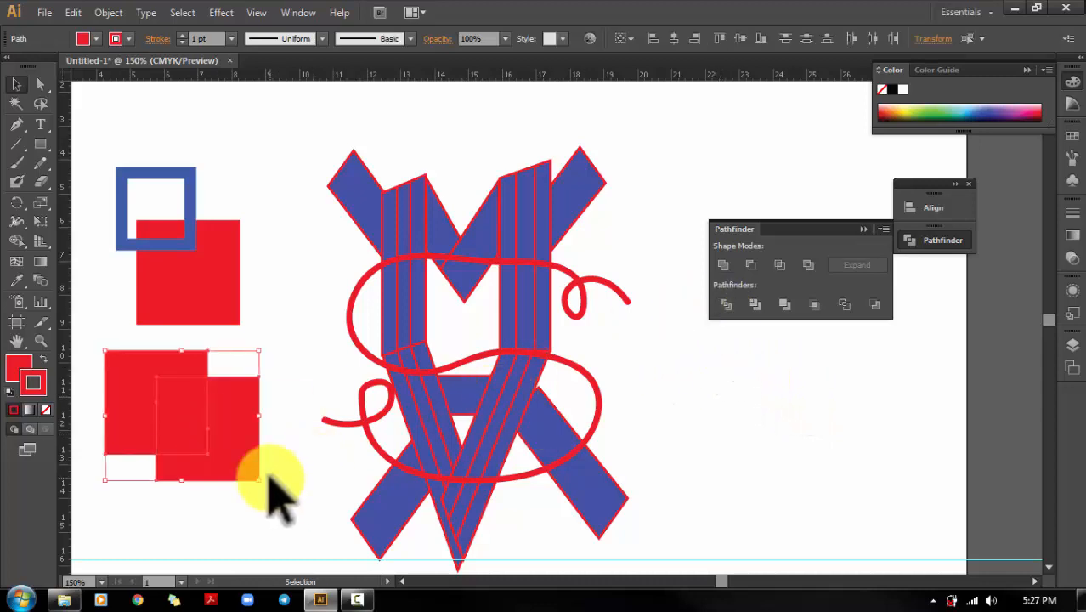
Expand the collapsed Align and Pathfinder options so both sets are shown.
drag(85, 119, 278, 522)
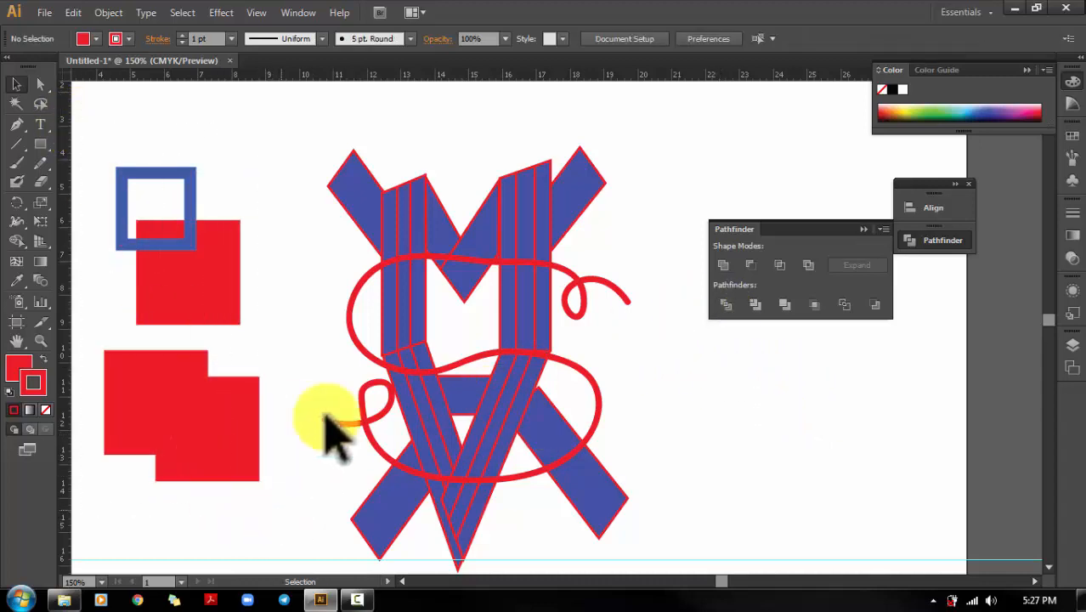
drag(109, 117, 293, 486)
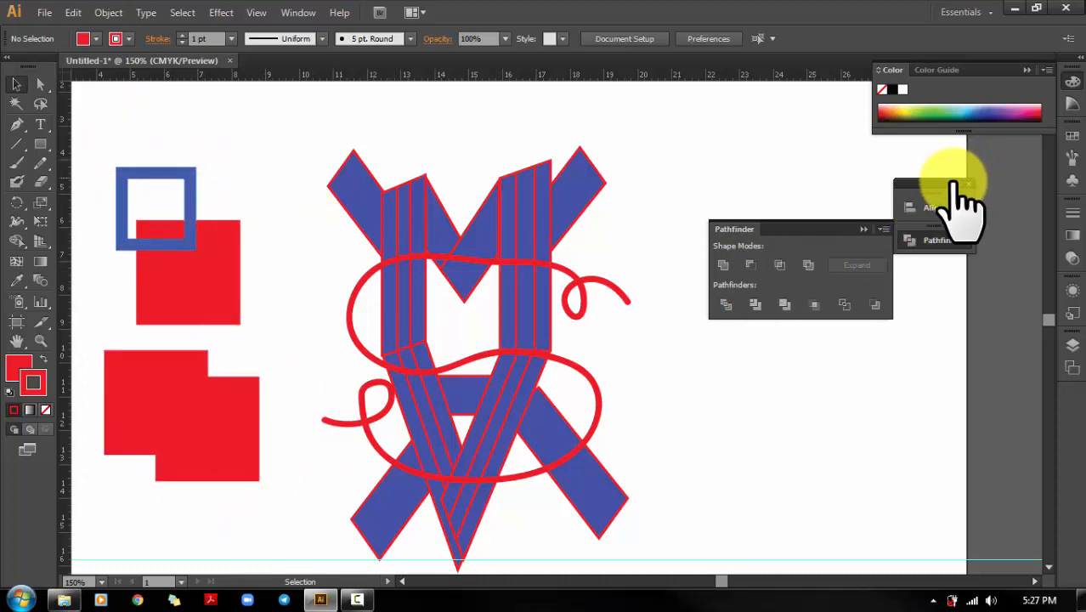
click(958, 180)
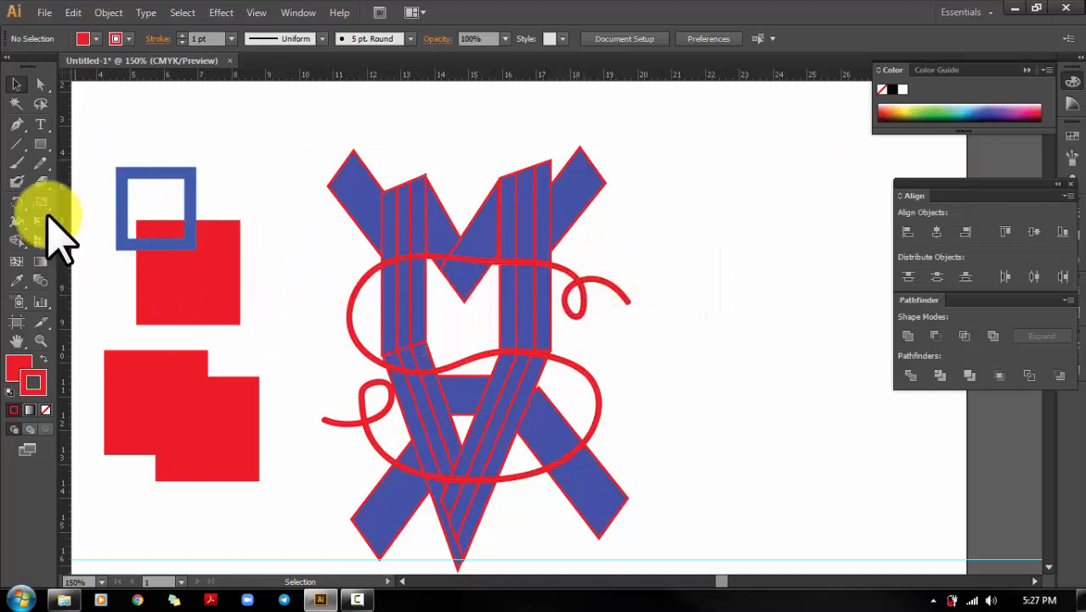
Sketch practice S-shaped strokes with the Paintbrush beside the monogram and delete them.
click(16, 164)
drag(711, 242, 795, 238)
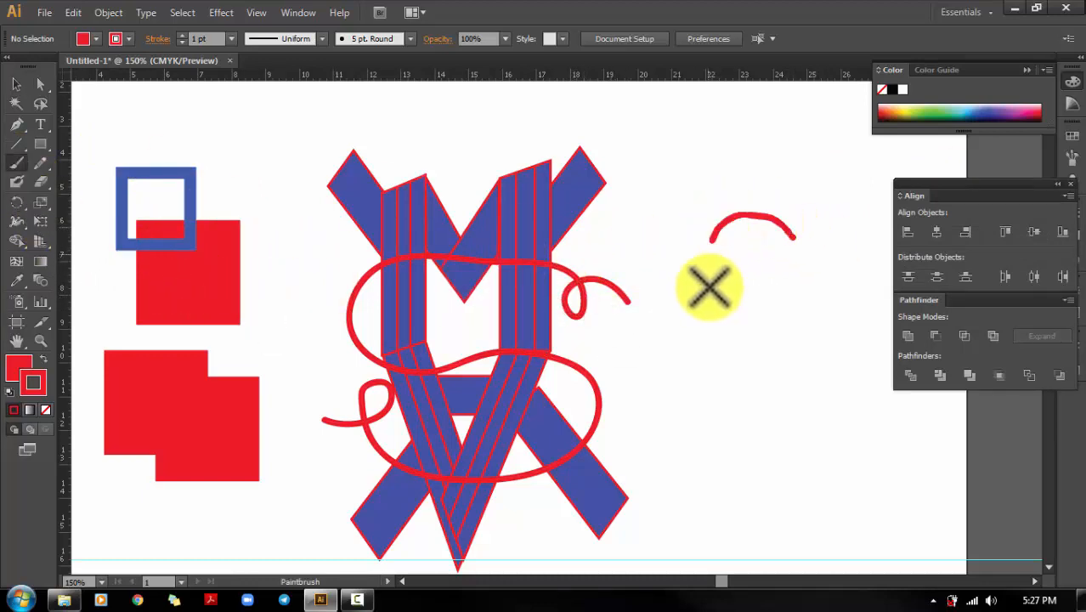
mouse_move(710, 287)
mouse_down()
mouse_move(666, 313)
mouse_move(793, 357)
mouse_move(701, 446)
mouse_move(701, 384)
mouse_up()
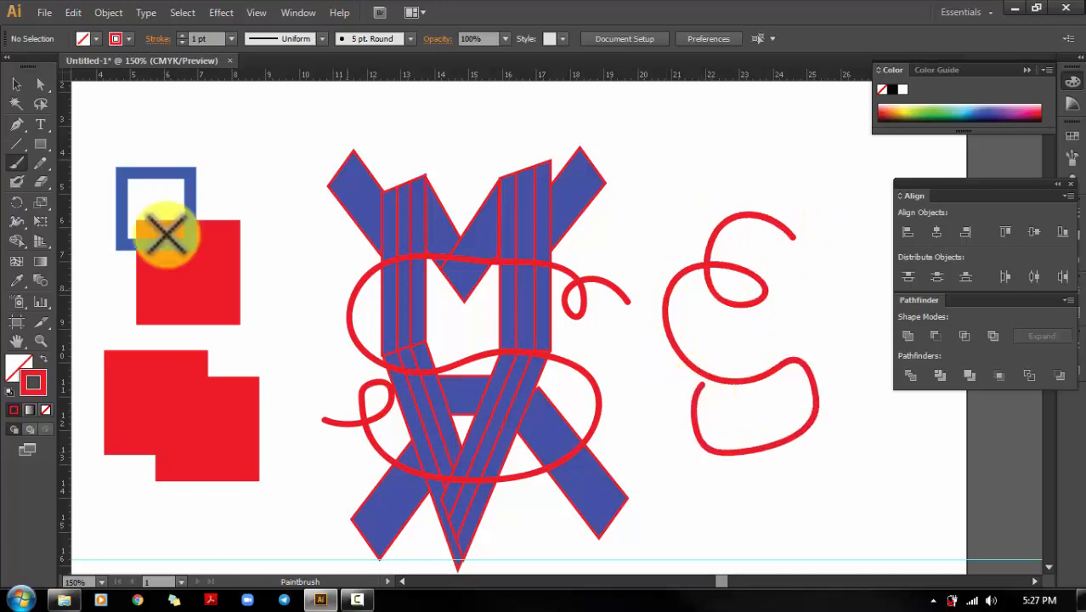
mouse_move(820, 211)
mouse_down()
mouse_move(703, 437)
mouse_move(659, 485)
mouse_move(657, 470)
mouse_up()
key(Delete)
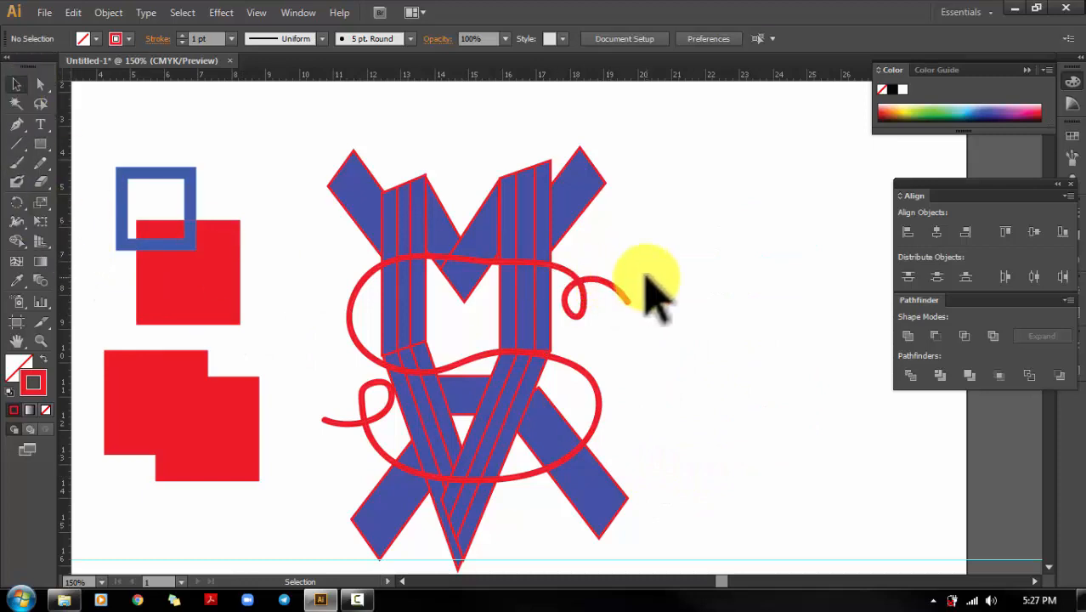
Select all the blue bars of the monogram, leaving out the thin red lines and the S curve, and remove their stroke.
click(553, 219)
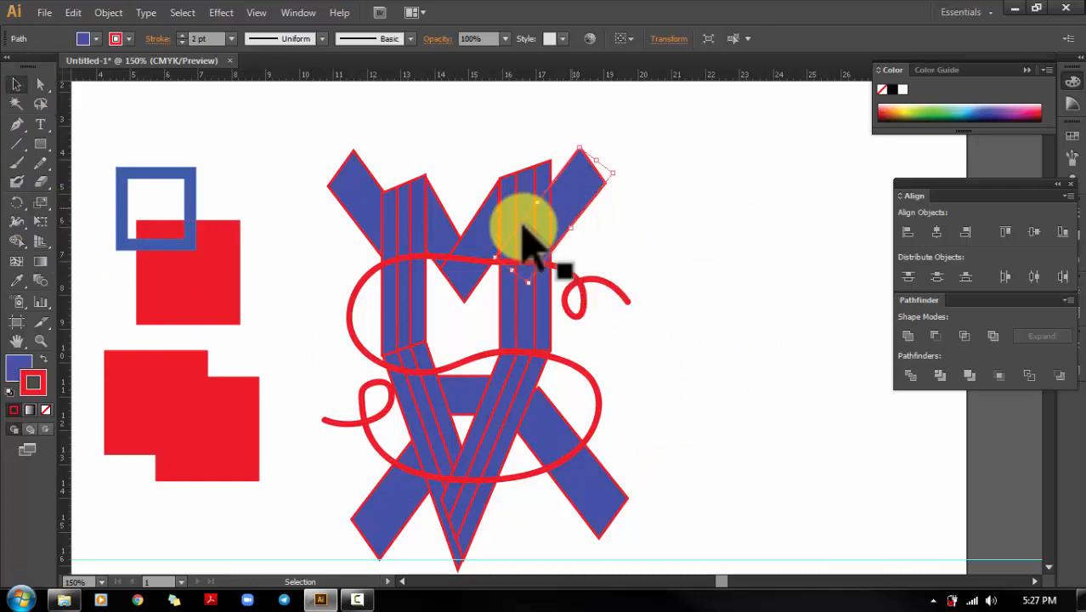
click(364, 206)
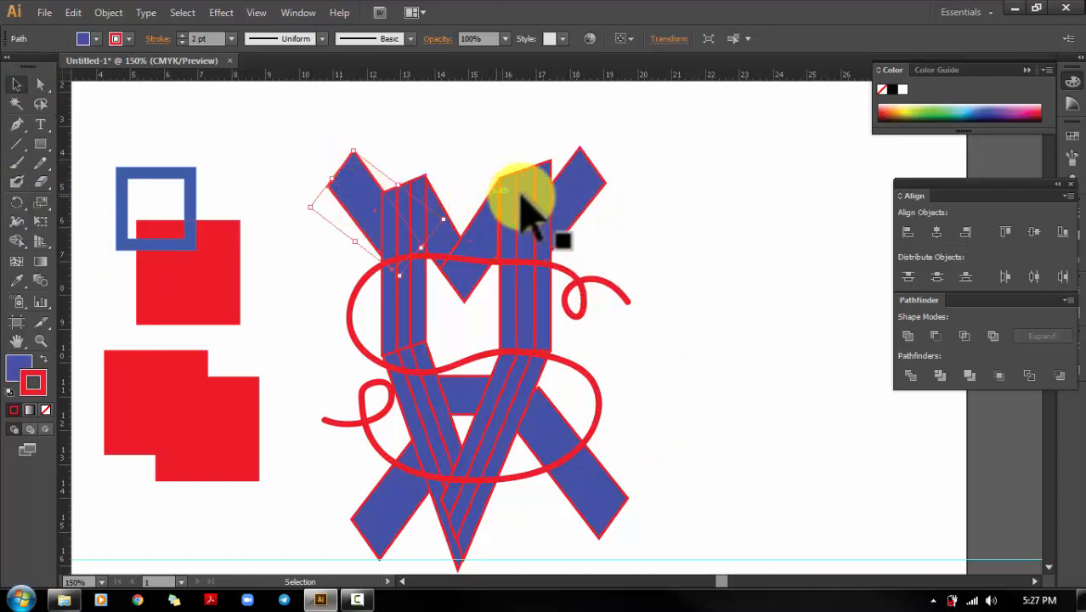
shift+click(593, 194)
shift+click(483, 241)
shift+click(445, 224)
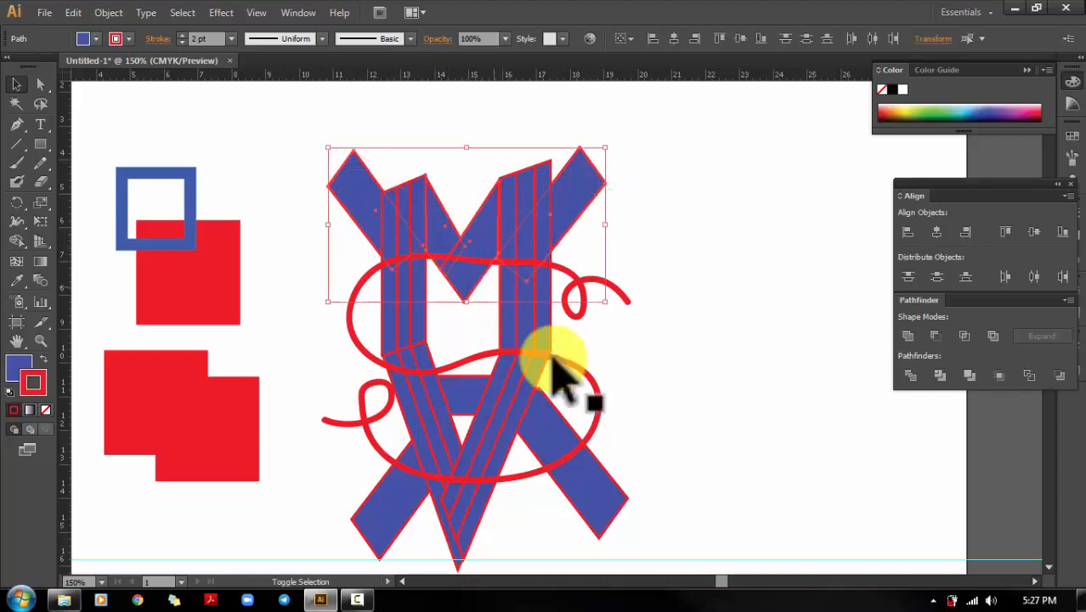
shift+click(599, 504)
shift+click(456, 396)
shift+click(391, 496)
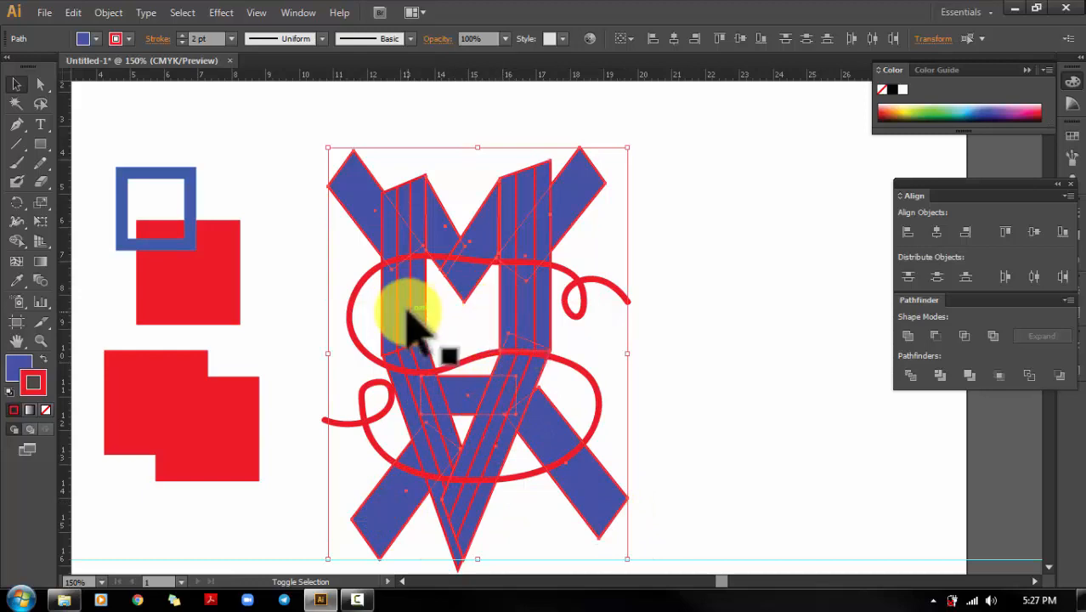
shift+click(439, 400)
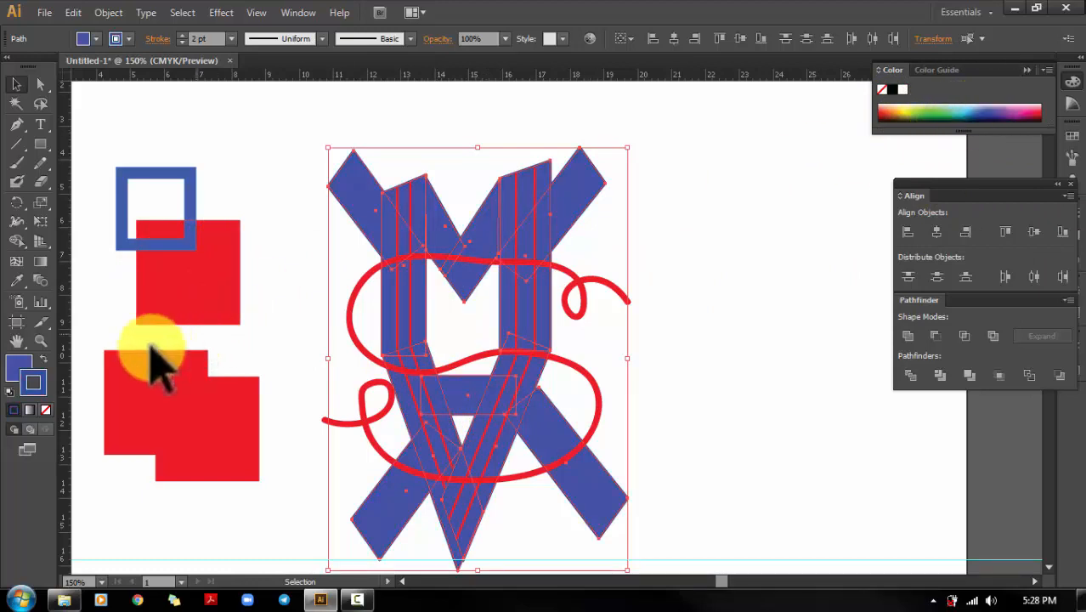
click(47, 408)
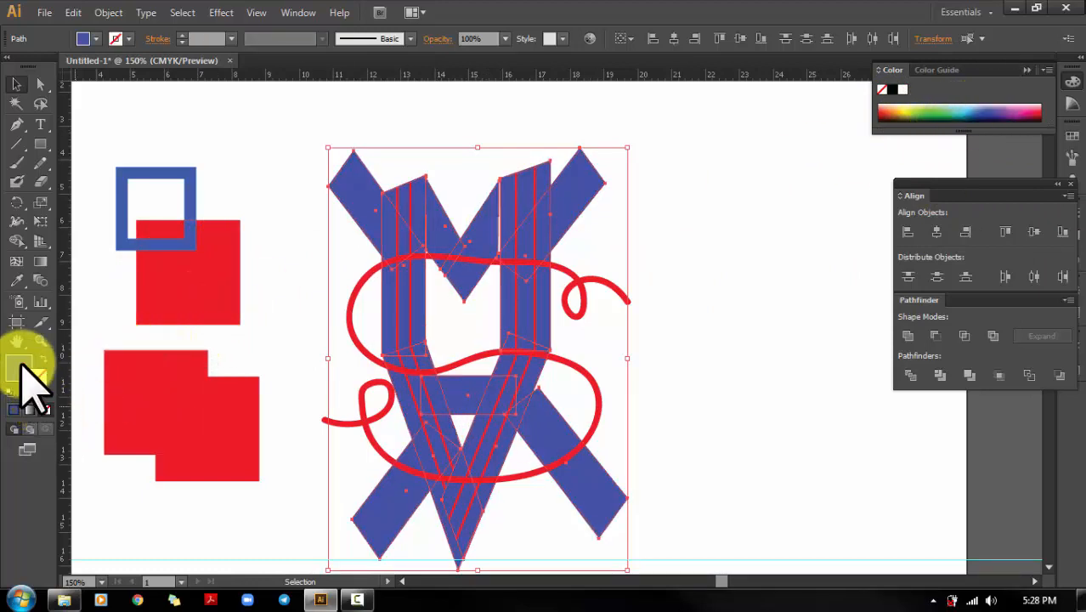
Change the fill of the monogram's selected bars to teal 0F8473 and deselect them.
double_click(22, 367)
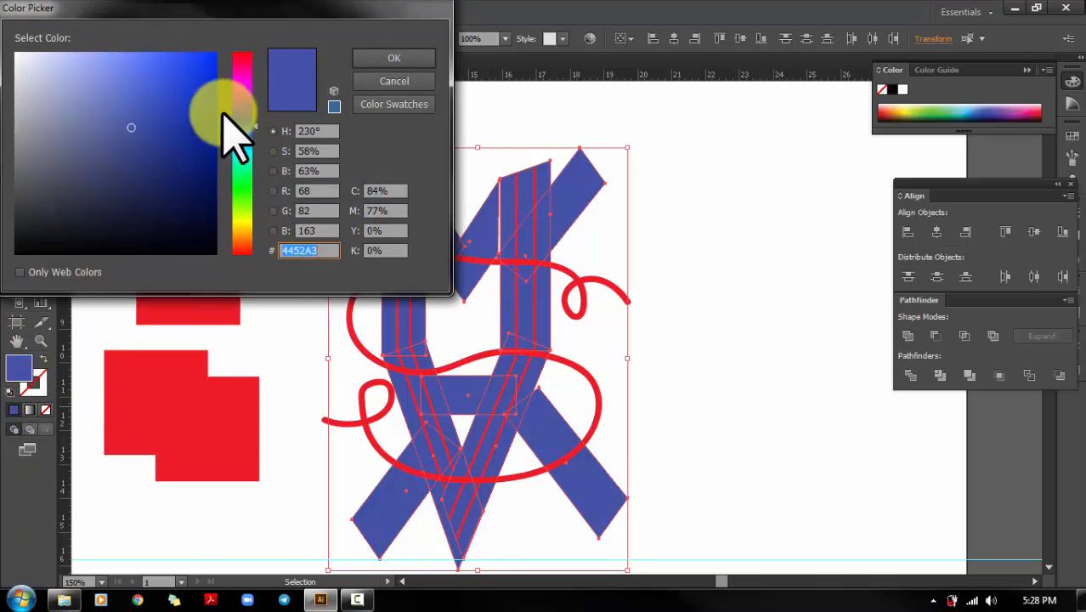
click(215, 91)
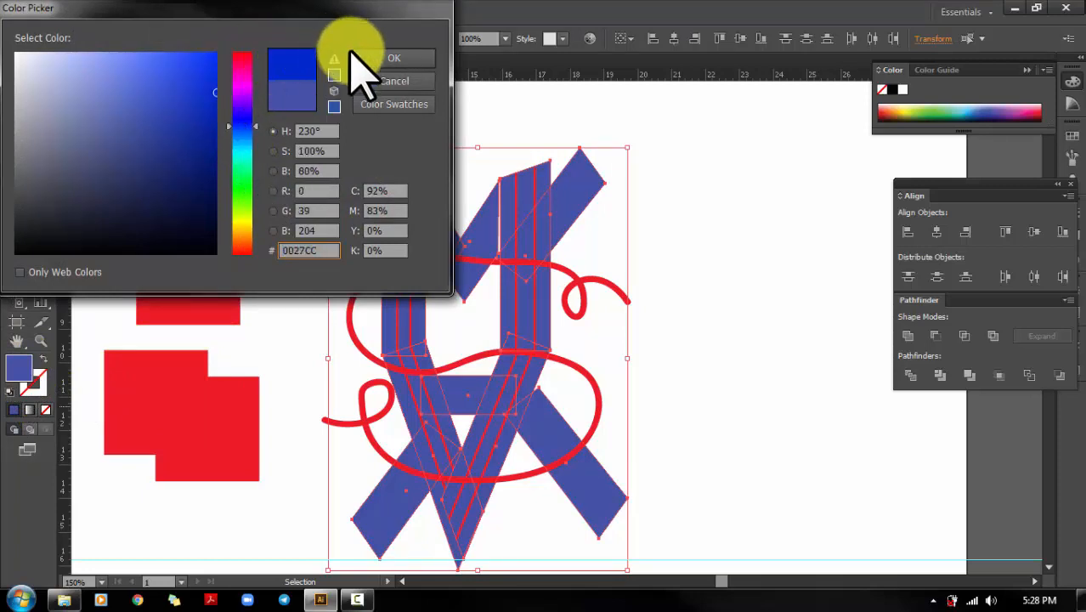
click(243, 76)
click(215, 117)
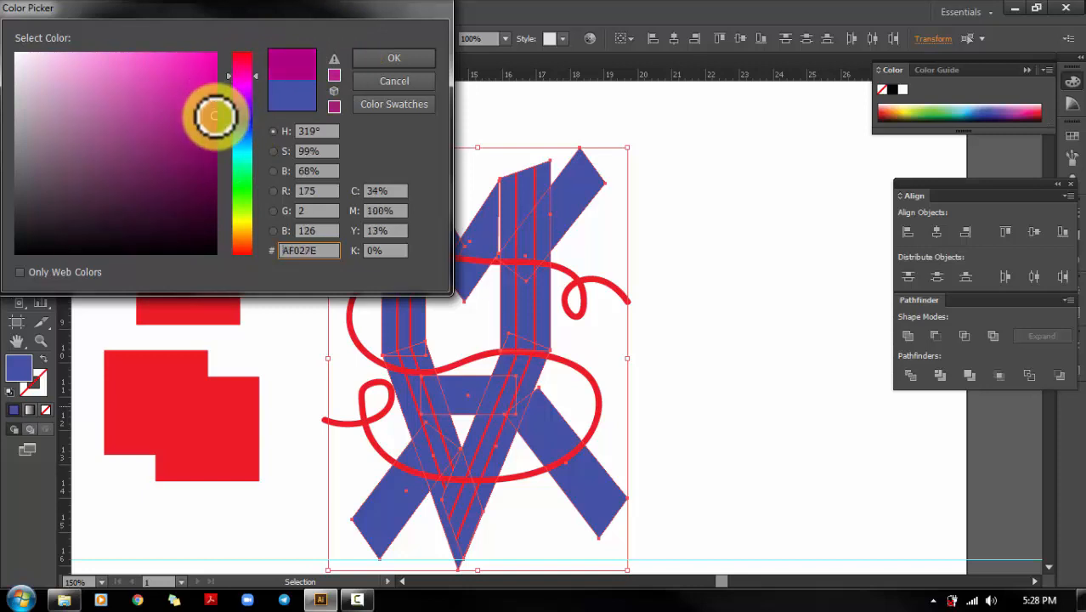
click(234, 170)
mouse_move(202, 117)
mouse_down()
mouse_move(189, 92)
mouse_move(206, 142)
mouse_move(191, 141)
mouse_move(194, 150)
mouse_up()
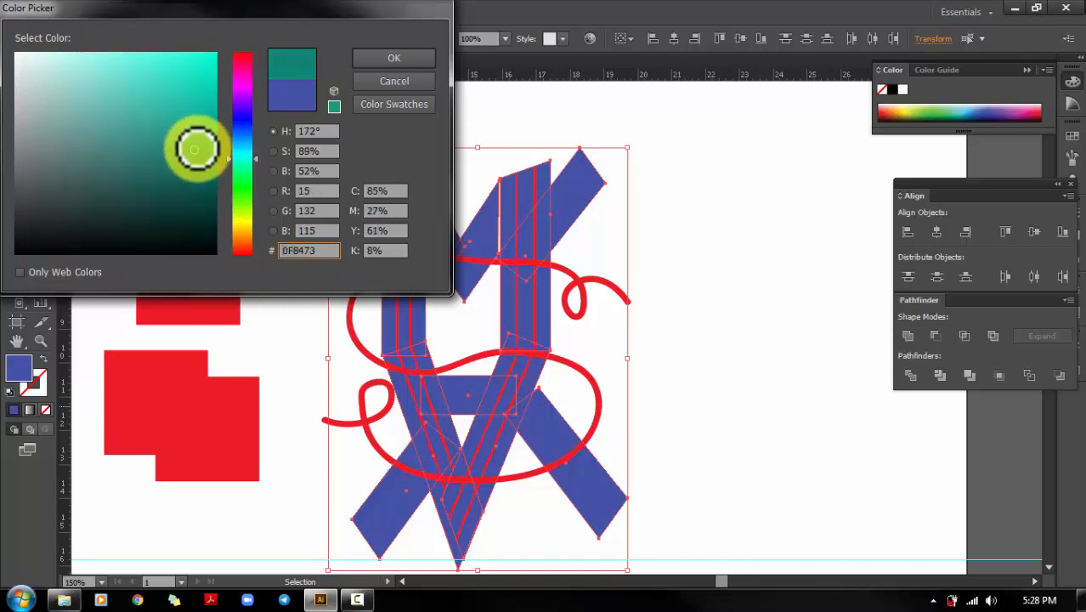
click(366, 59)
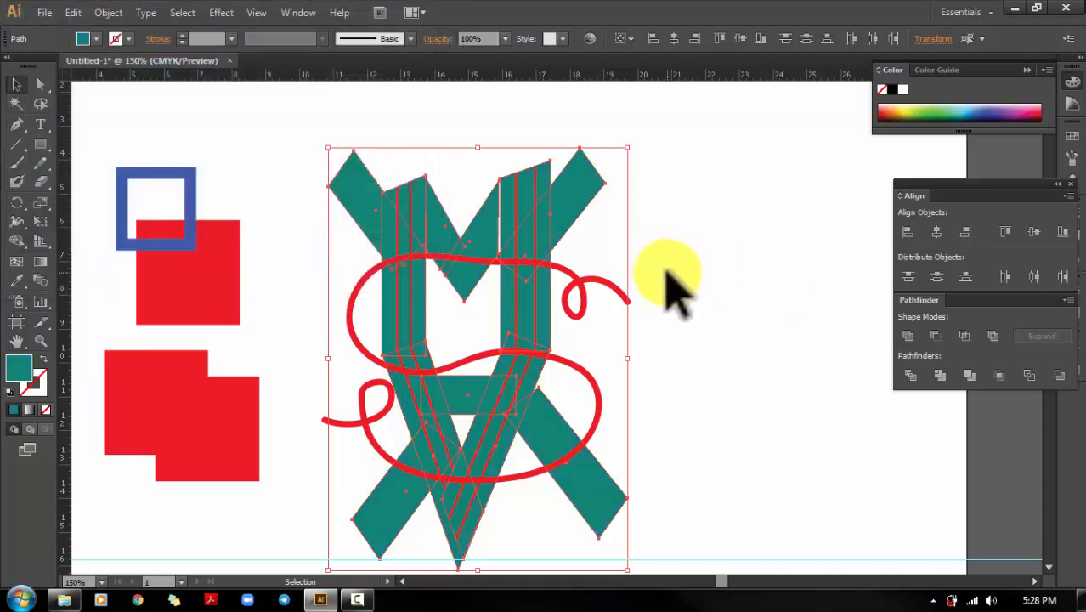
click(668, 276)
Nudge the M's two inner diagonal bars toward the upright bars to narrow the white gaps between them.
drag(316, 130, 430, 130)
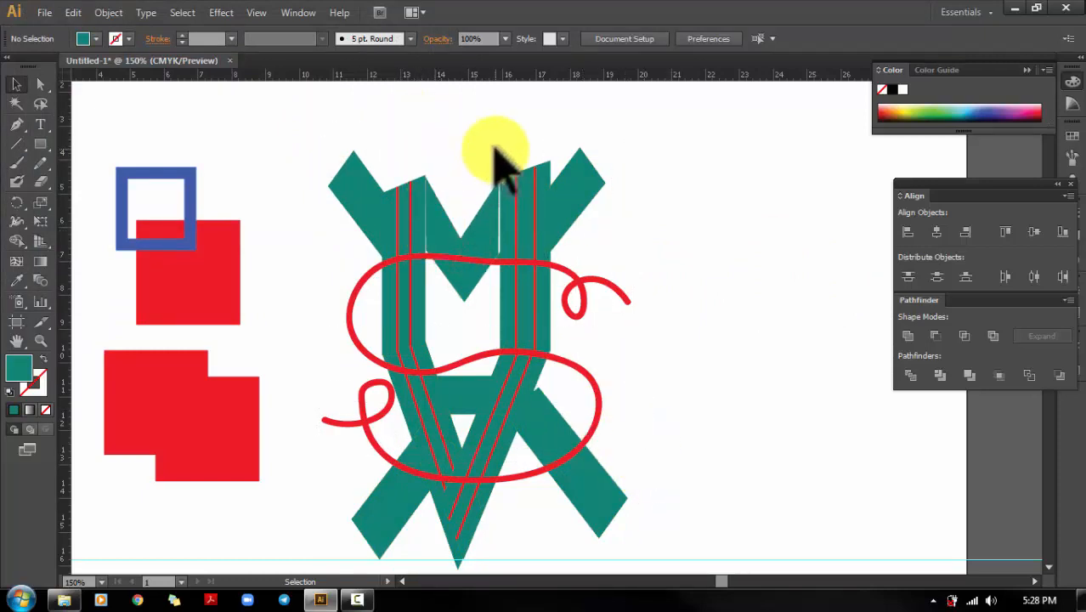
key(z)
drag(327, 138, 733, 348)
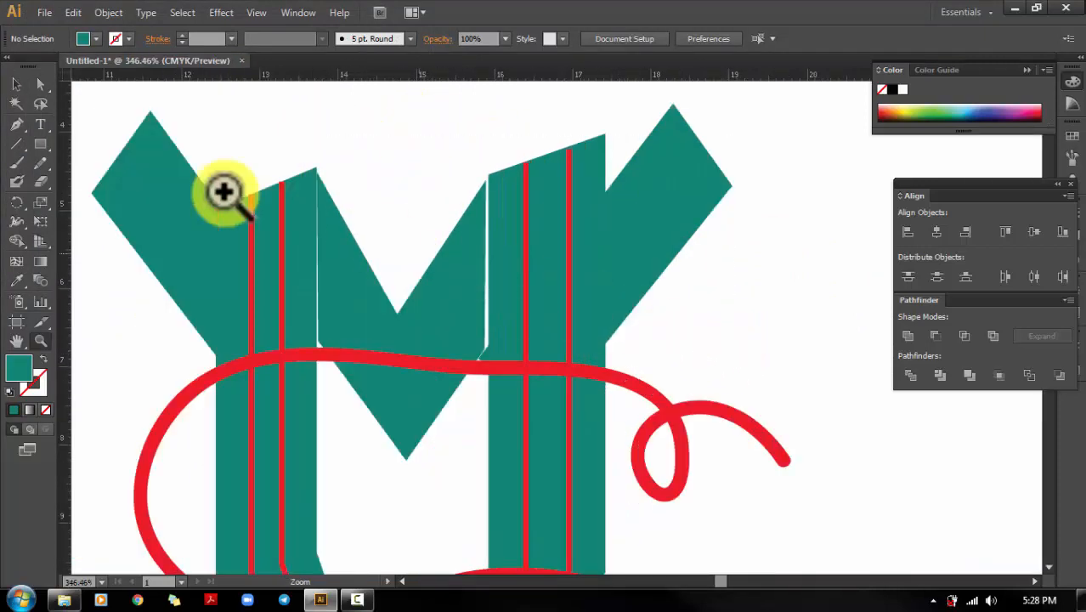
click(16, 84)
click(359, 294)
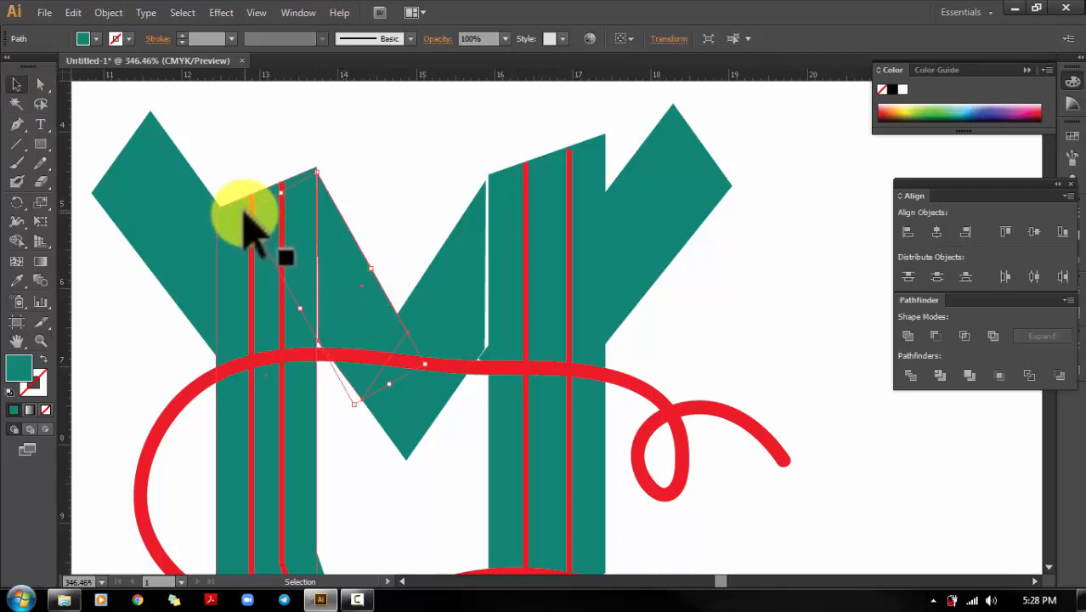
drag(243, 215, 544, 274)
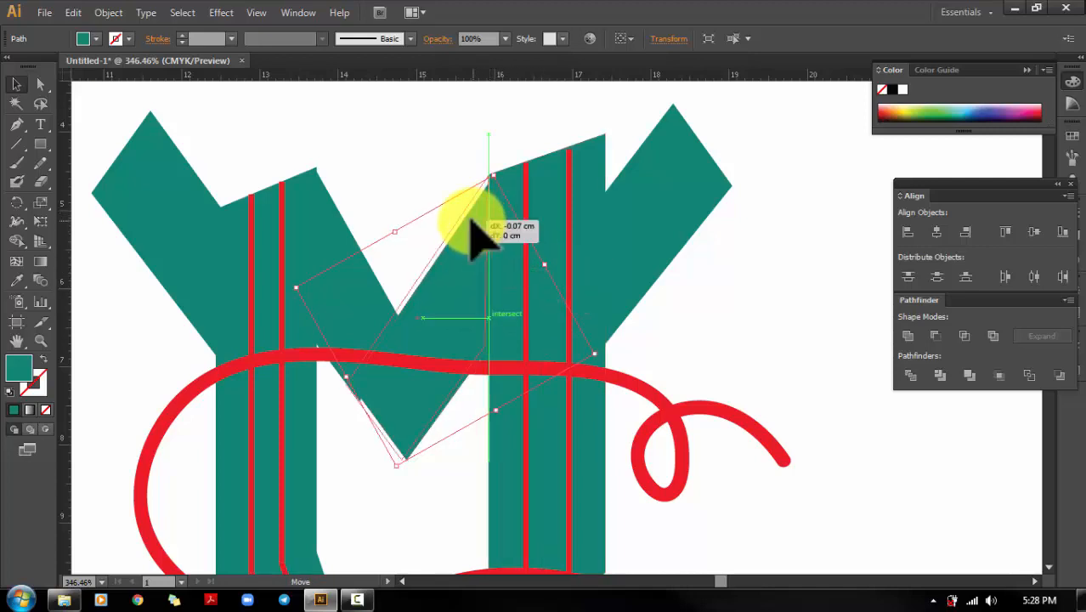
drag(470, 219, 470, 220)
click(659, 291)
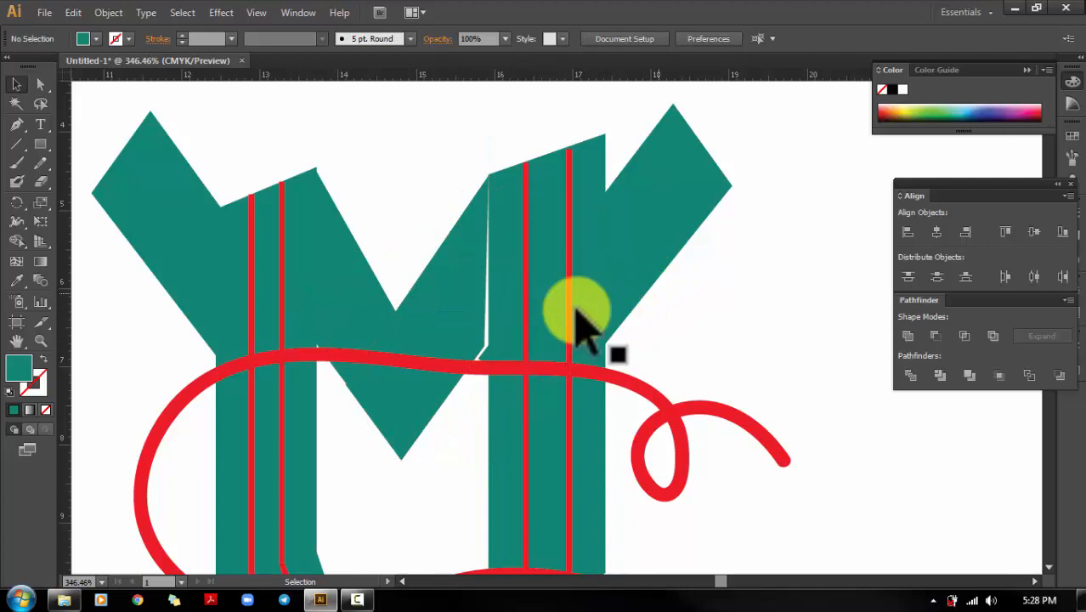
Adjust the anchor points of the M's right inner diagonal to meet the right upright and close the remaining gap.
key(a)
click(484, 298)
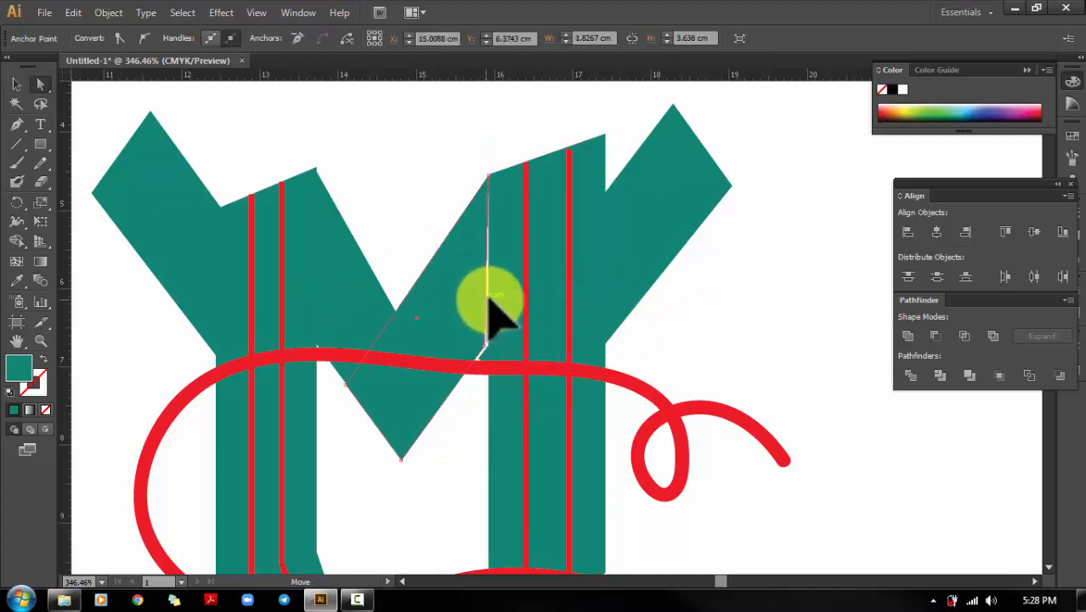
click(496, 177)
drag(496, 178, 487, 172)
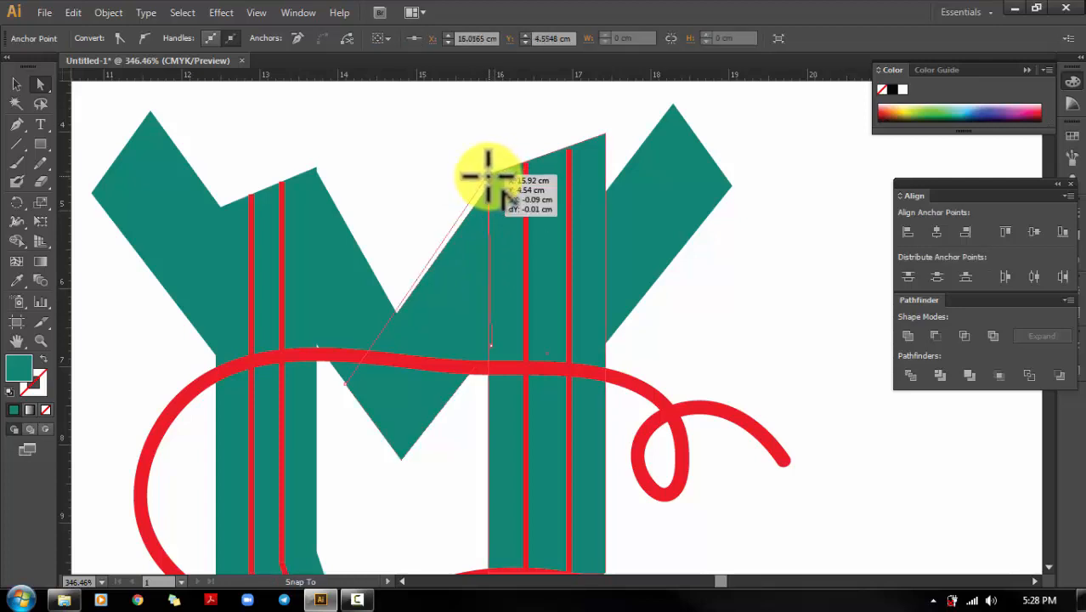
click(481, 136)
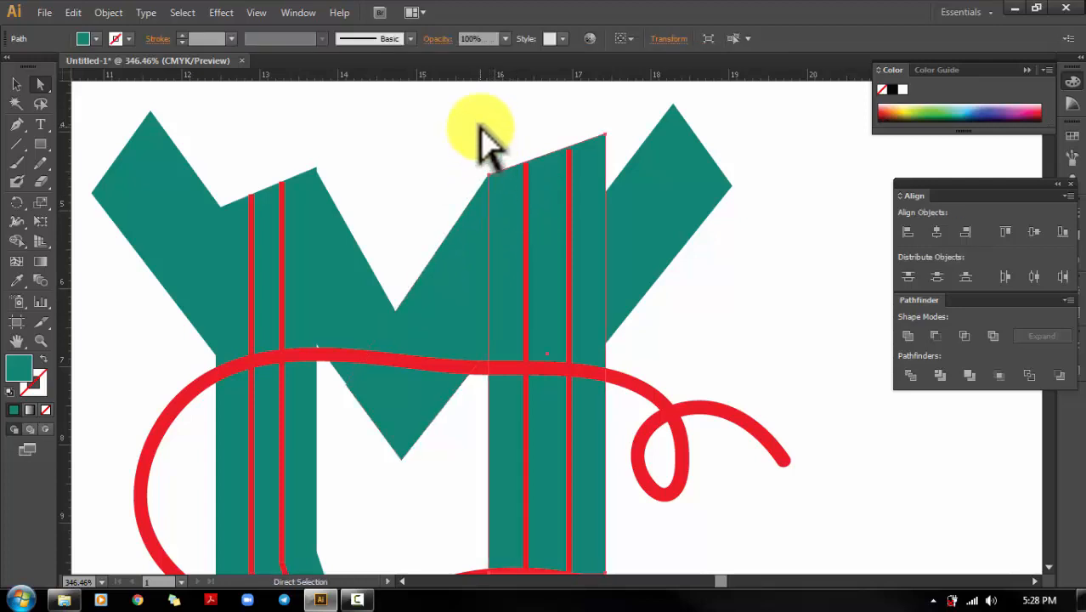
Try aligning the M's left inner diagonal with the top corner of the left upright, and undo the move.
click(322, 183)
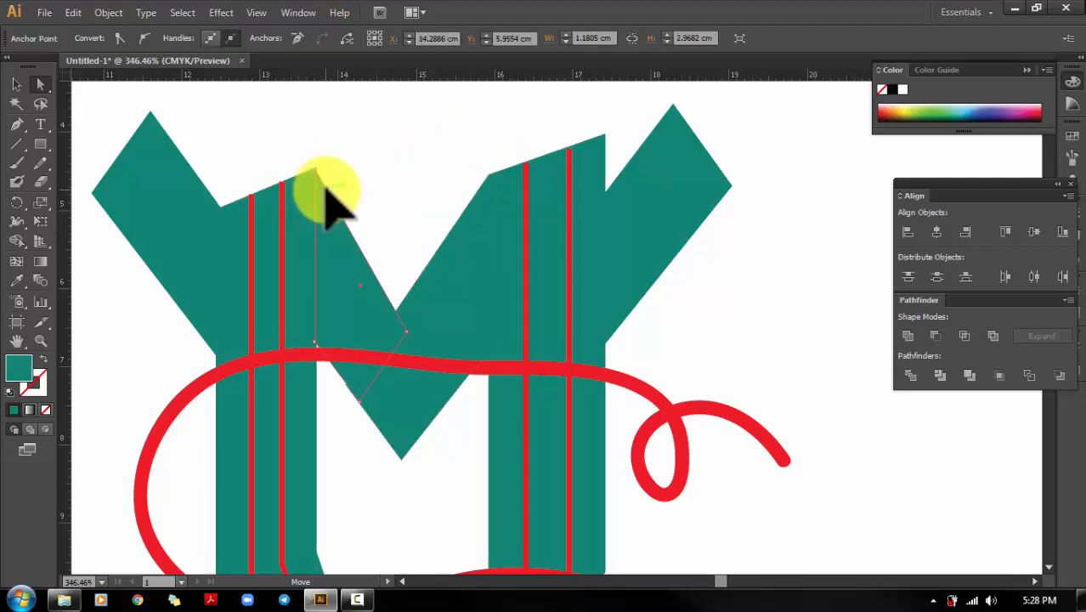
click(328, 164)
key(z)
drag(300, 153, 361, 206)
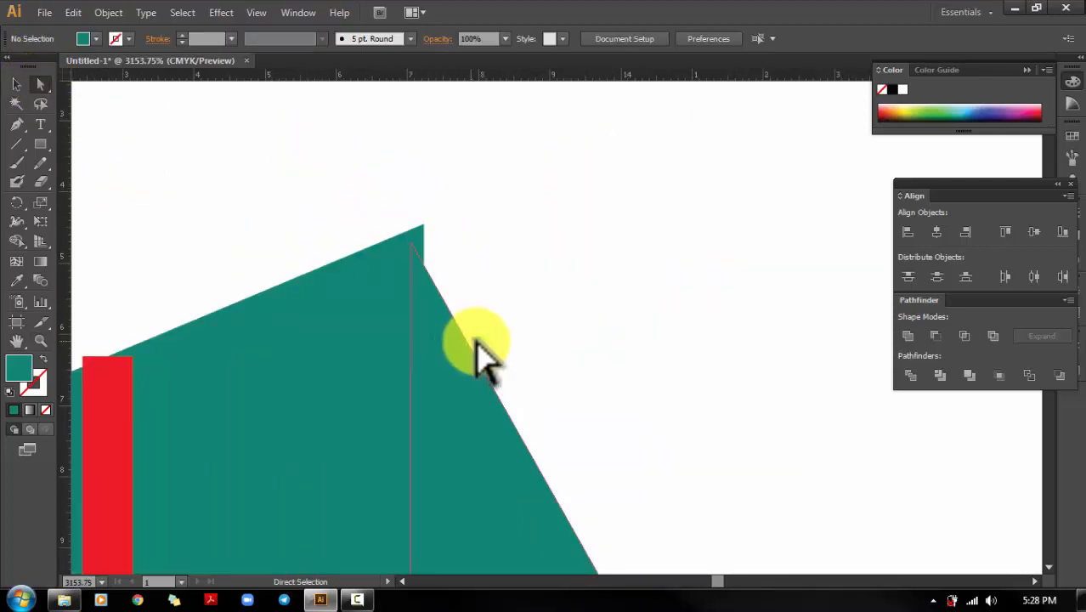
drag(461, 347, 459, 277)
click(485, 273)
key(space)
drag(471, 202, 394, 126)
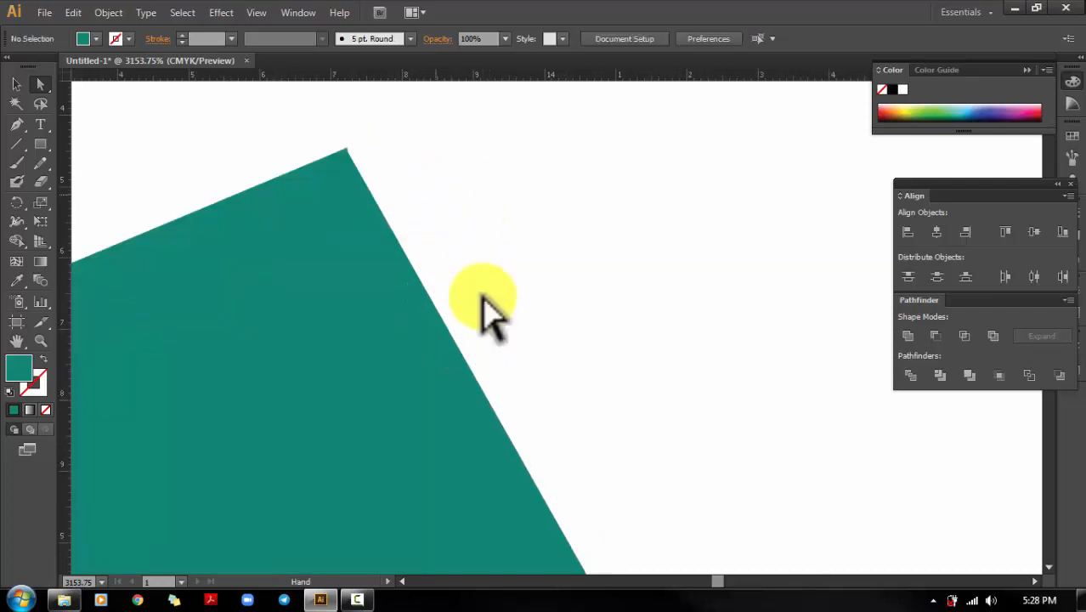
key(ctrl+z)
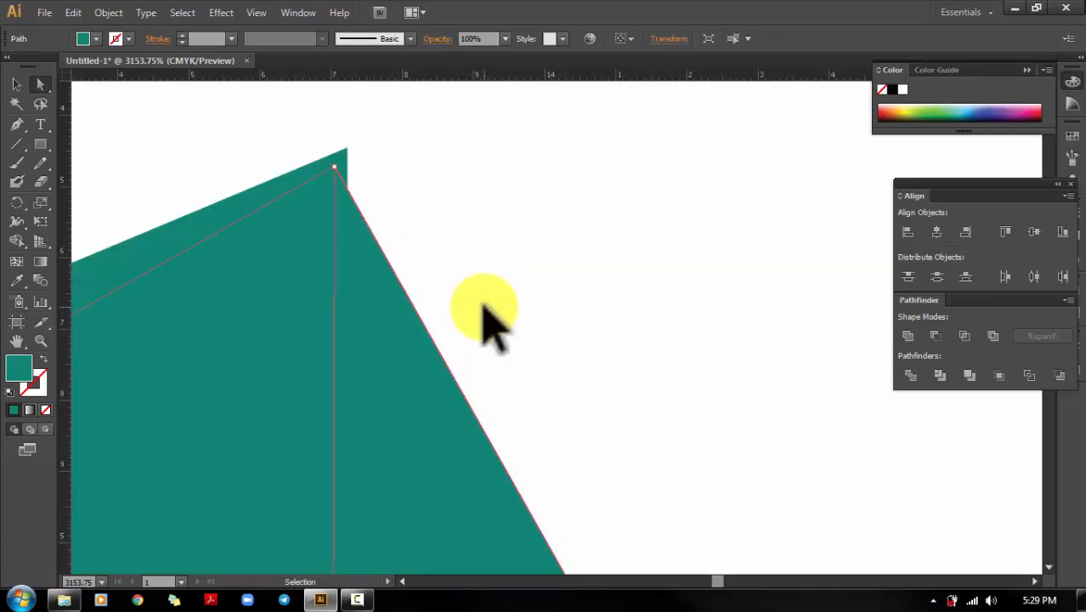
Recolour the outlines of the four stripes on the M's upright bars to white FFFFFF and deselect them.
alt+scroll(484, 323, down, 7)
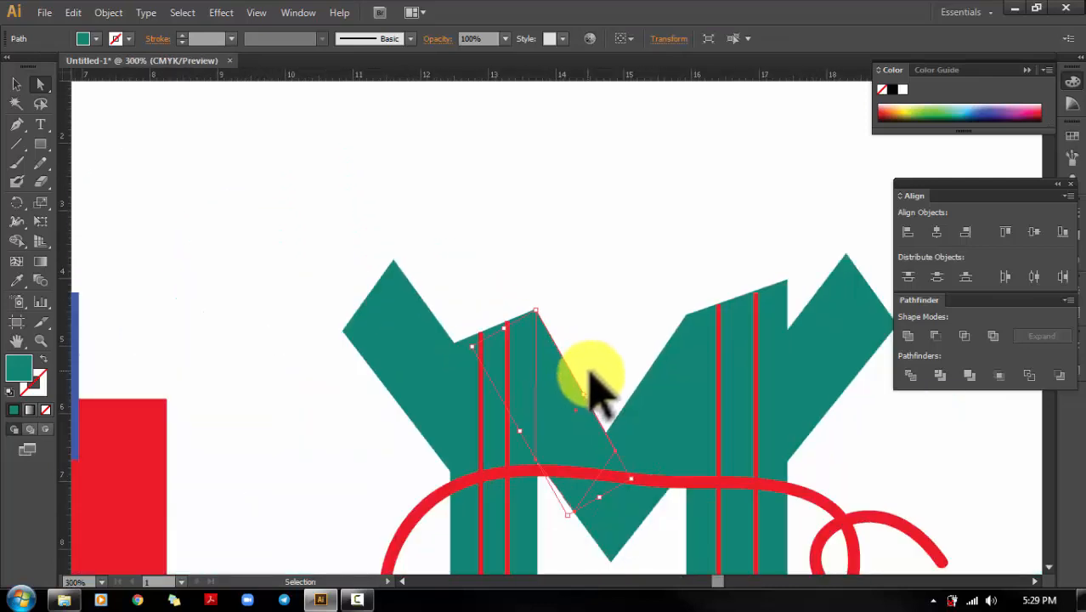
key(space)
drag(848, 449, 635, 322)
alt+scroll(606, 346, down, 1)
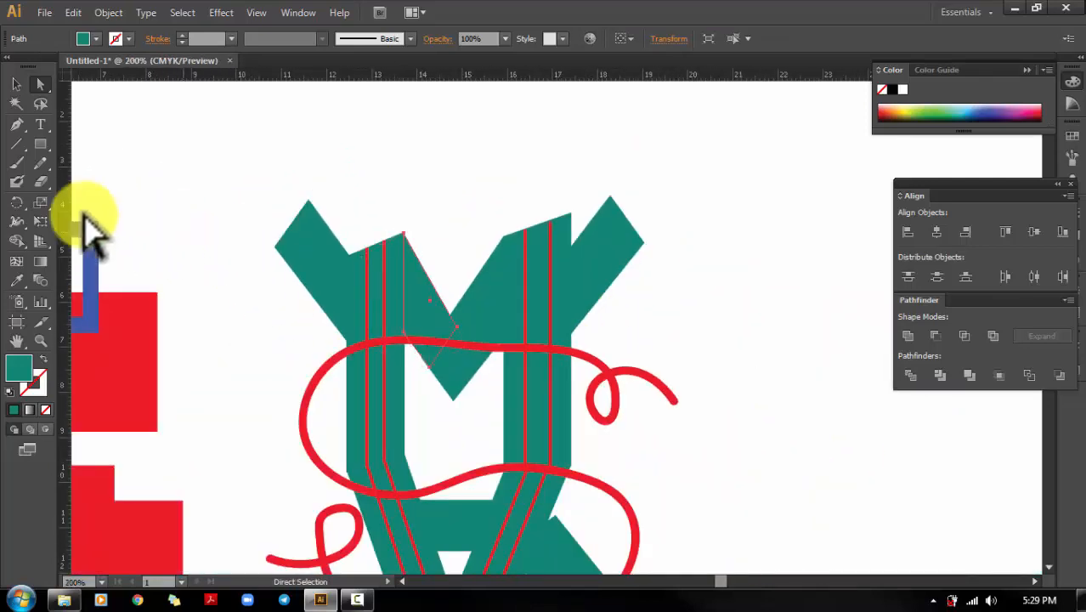
click(21, 85)
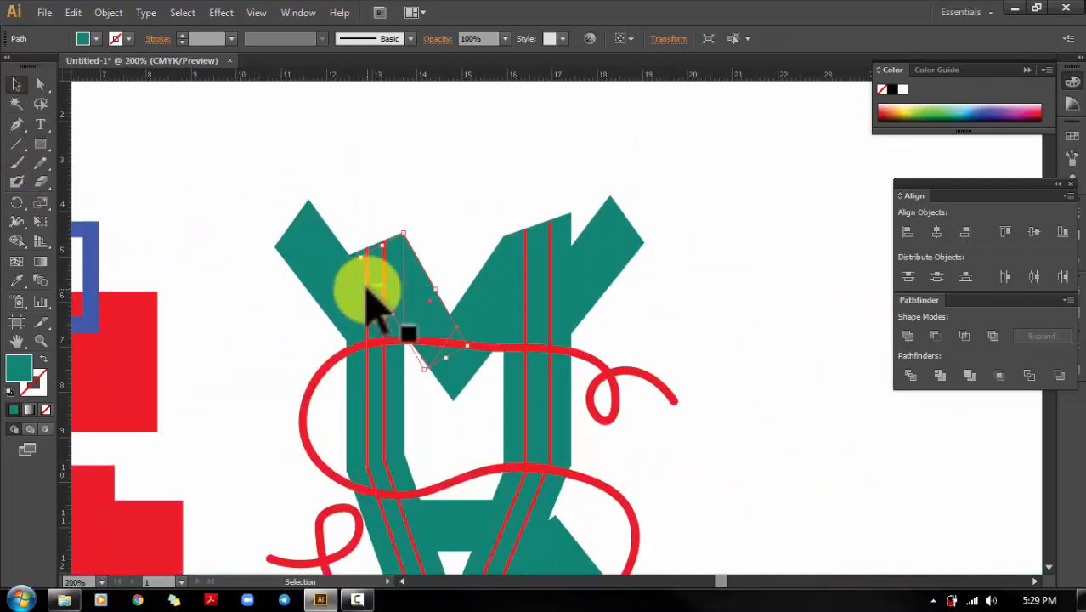
click(379, 293)
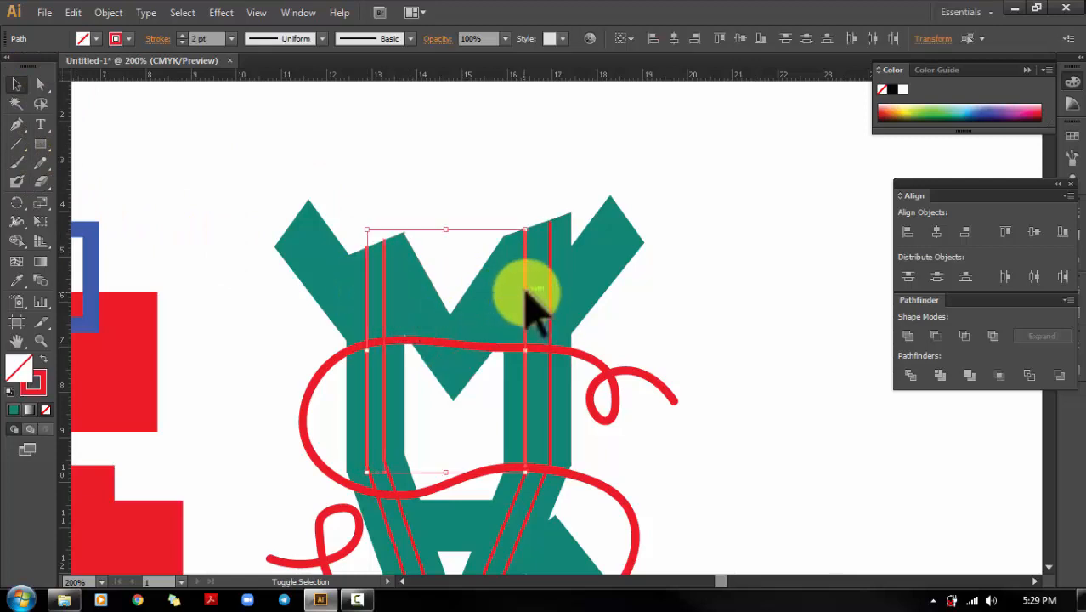
shift+click(551, 304)
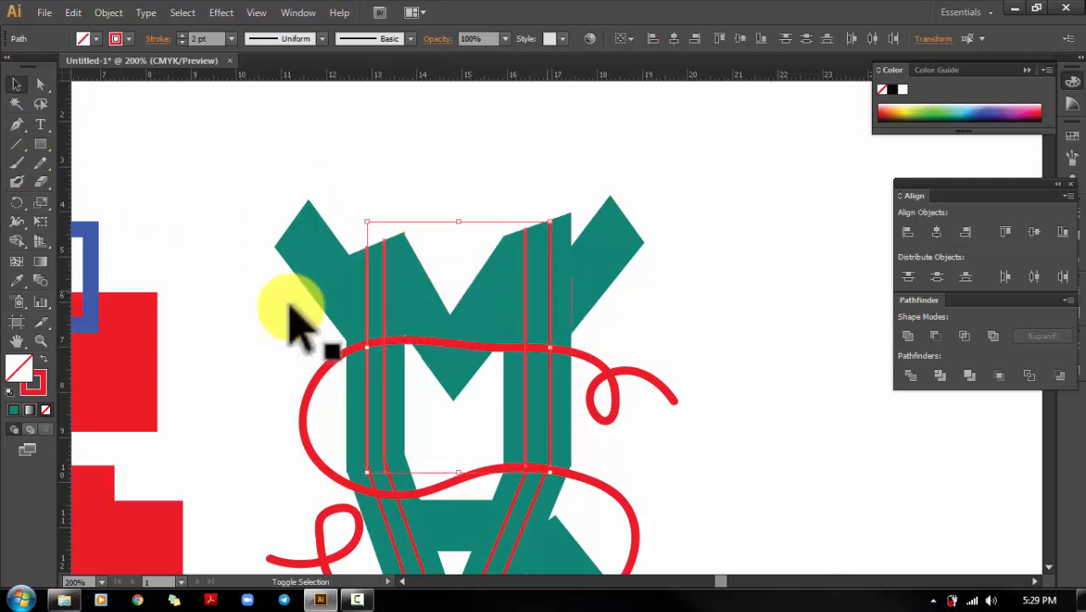
double_click(32, 383)
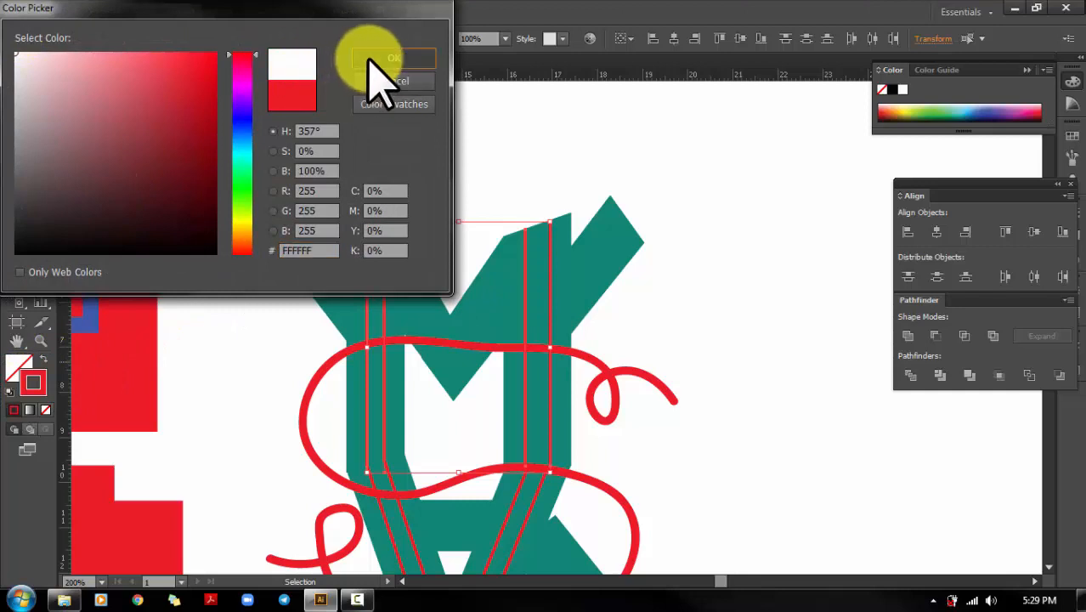
click(391, 58)
click(714, 441)
Select the red stripe lines running along the monogram's lower diagonal bars.
mouse_move(720, 444)
mouse_down()
mouse_move(636, 348)
mouse_move(631, 318)
mouse_up()
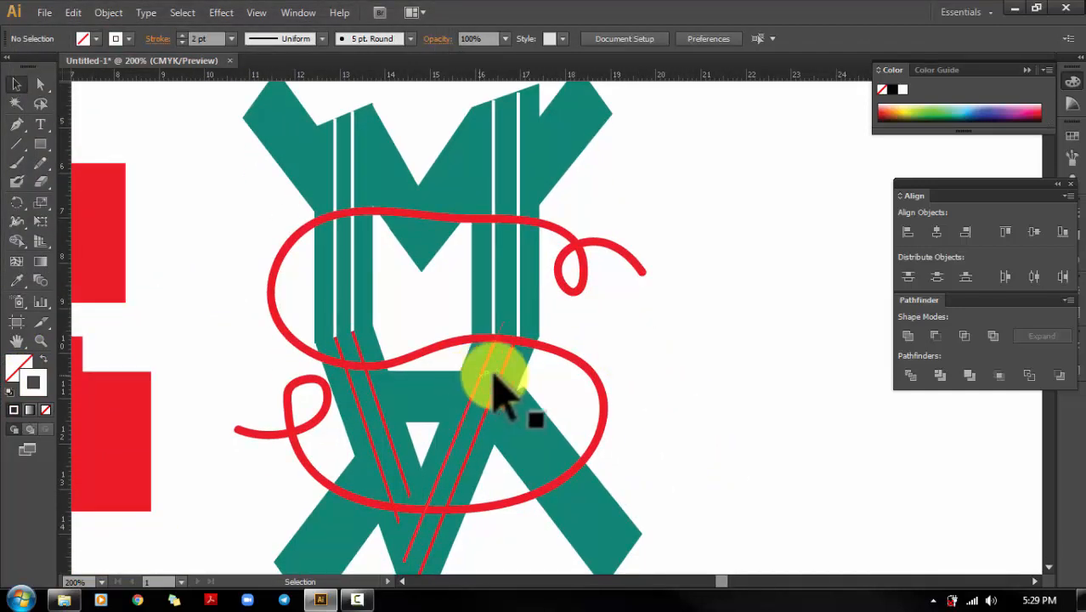
click(484, 365)
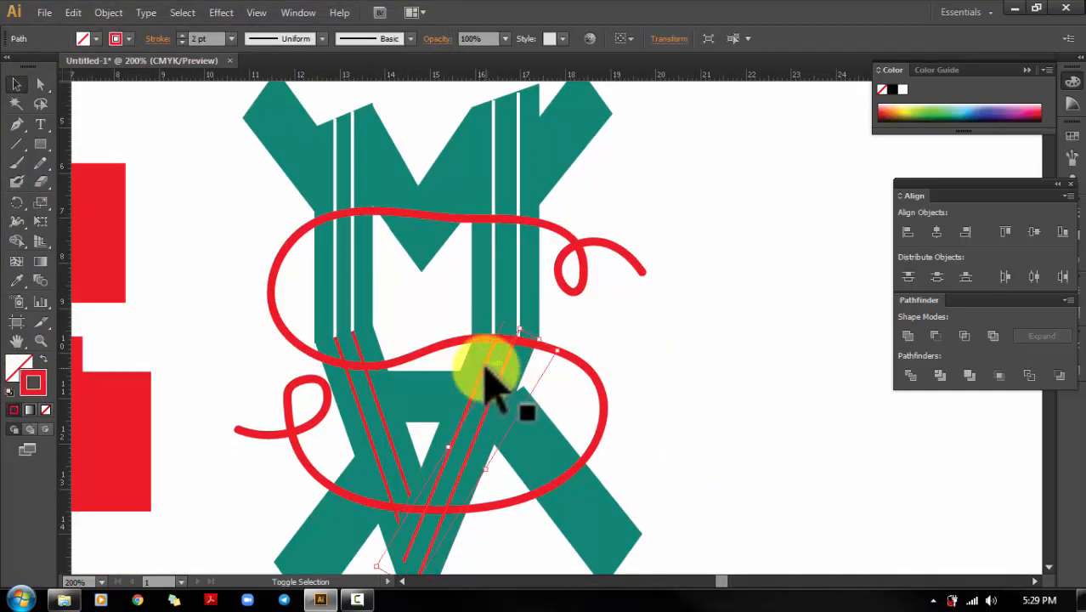
shift+click(359, 358)
shift+click(338, 345)
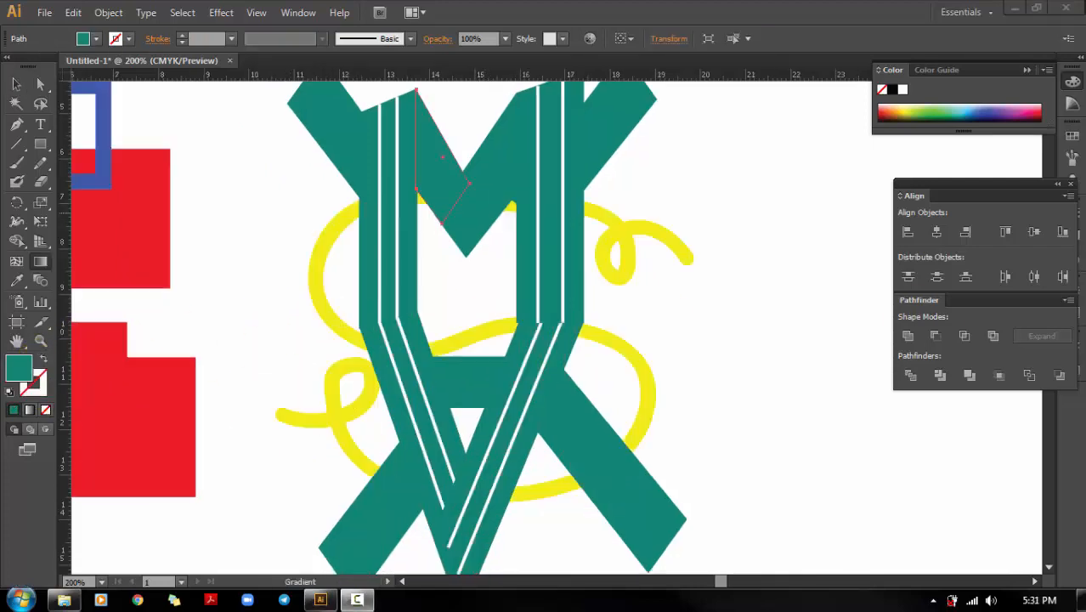
Move the floating Align and Pathfinder group clear of the colour controls and collapse it.
click(22, 84)
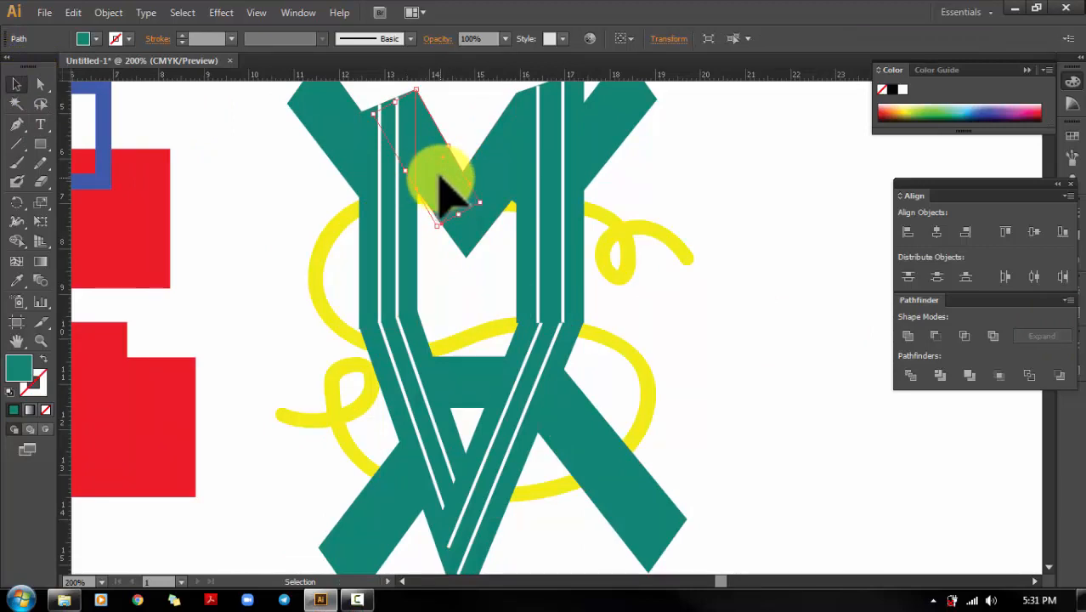
click(1071, 104)
click(1074, 206)
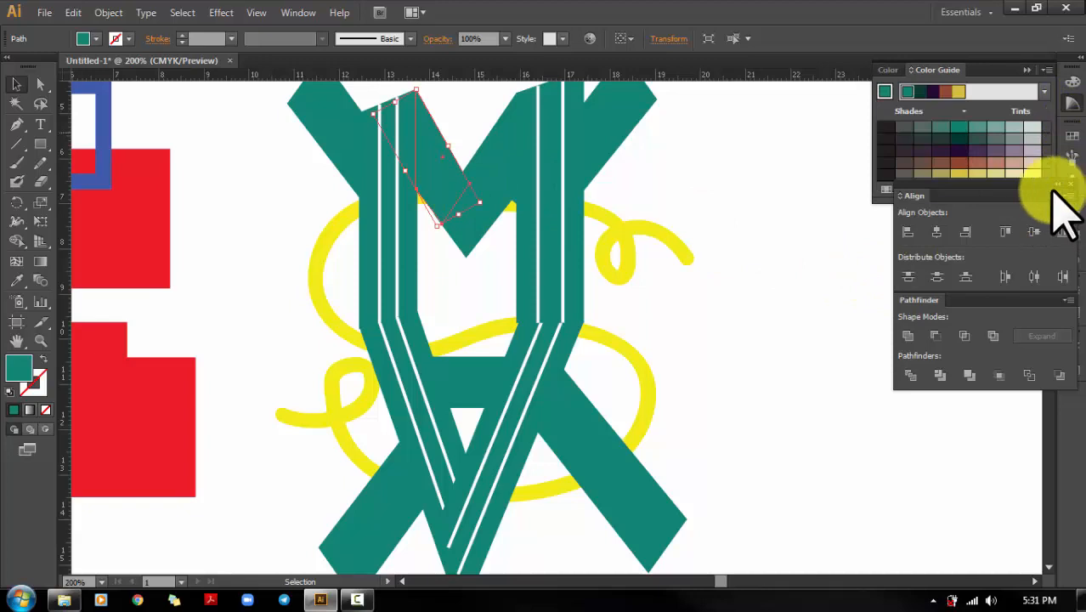
drag(1038, 183, 951, 239)
click(970, 238)
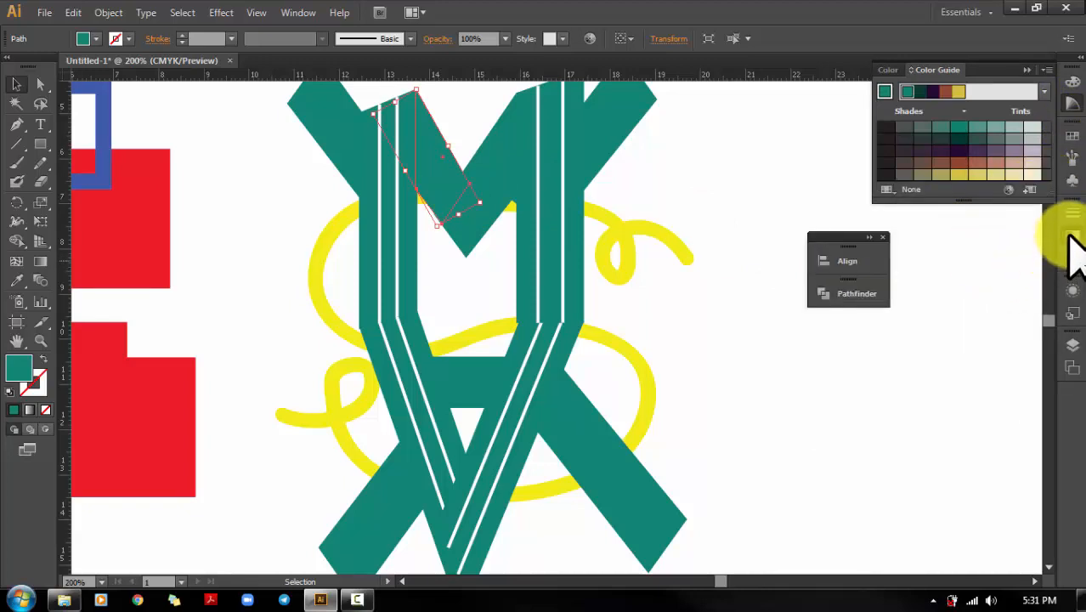
Fill the M's left inner diagonal with a linear gradient and set its starting colour to a teal swatch.
click(1073, 236)
drag(873, 255, 864, 362)
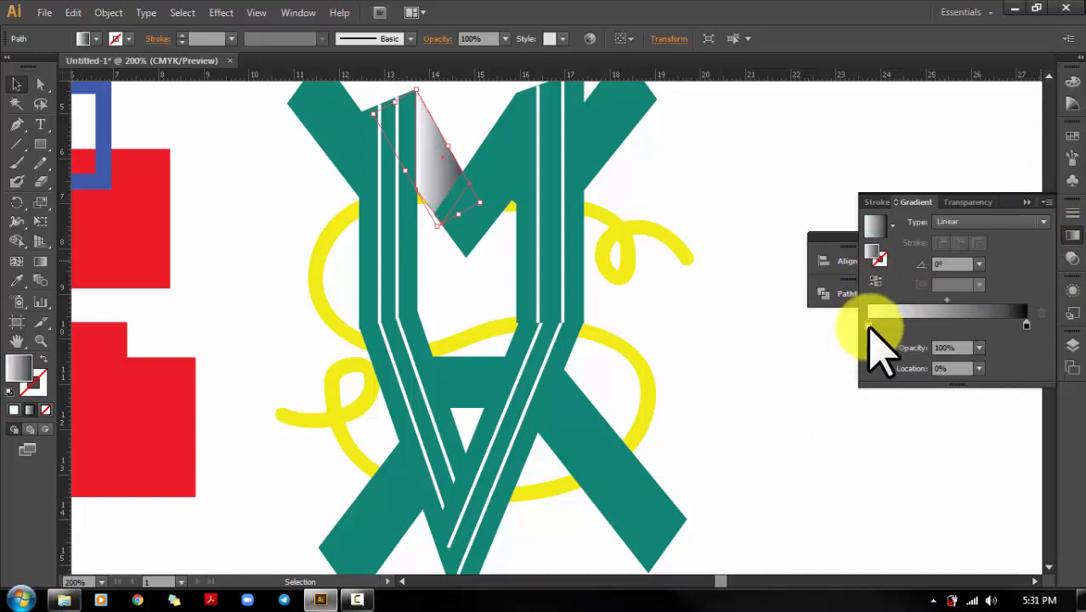
double_click(867, 325)
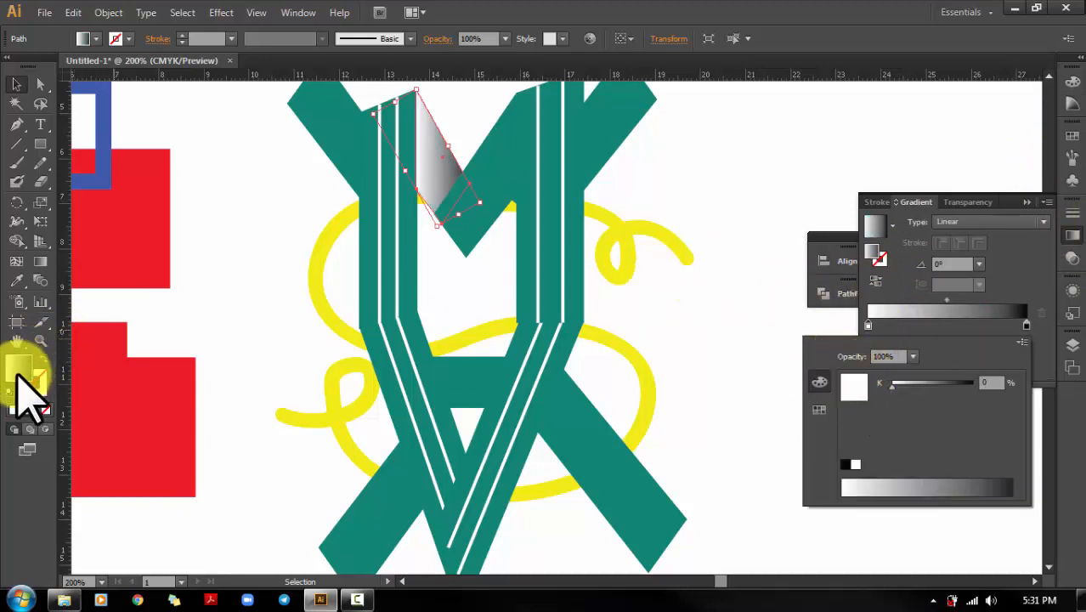
key(Escape)
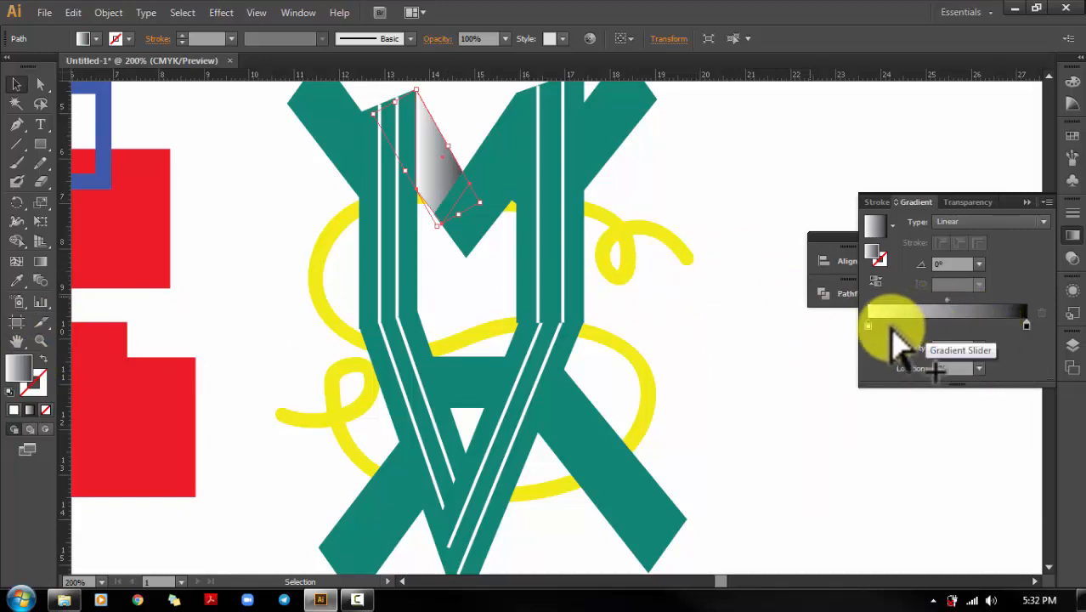
double_click(868, 325)
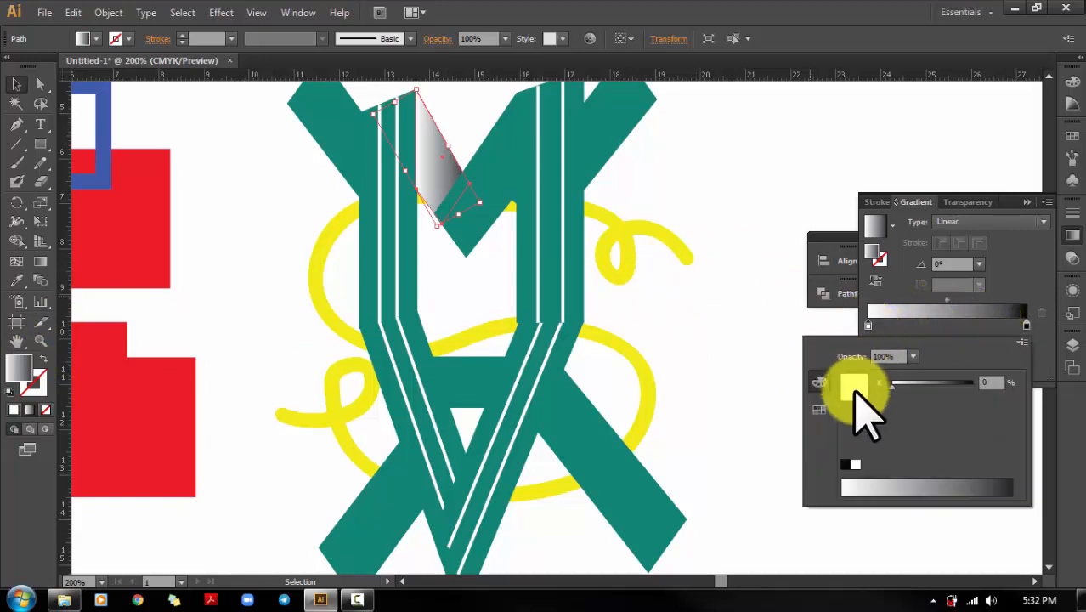
click(819, 410)
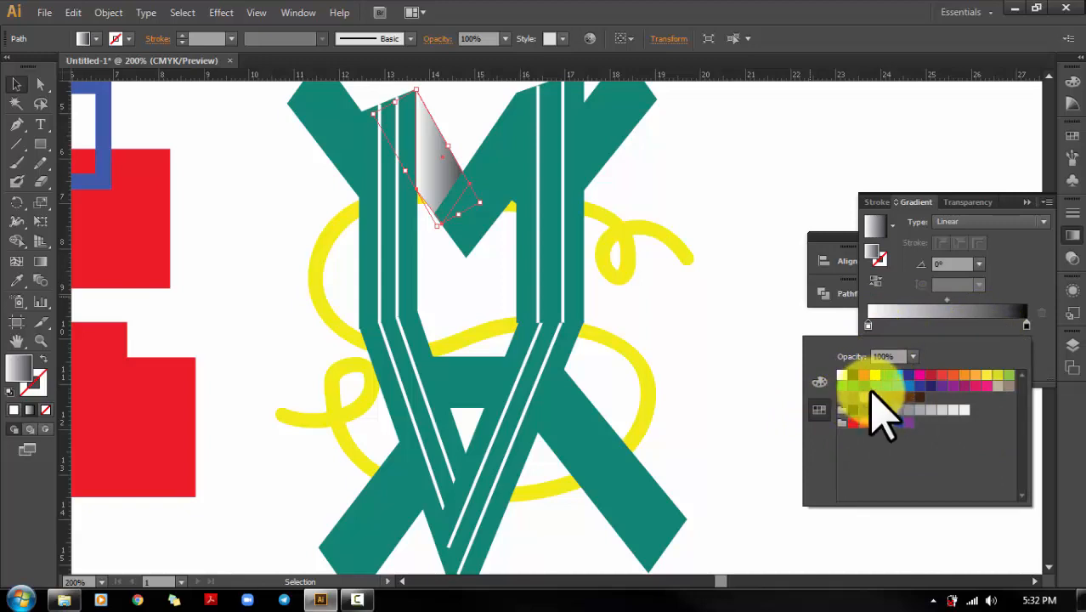
click(876, 386)
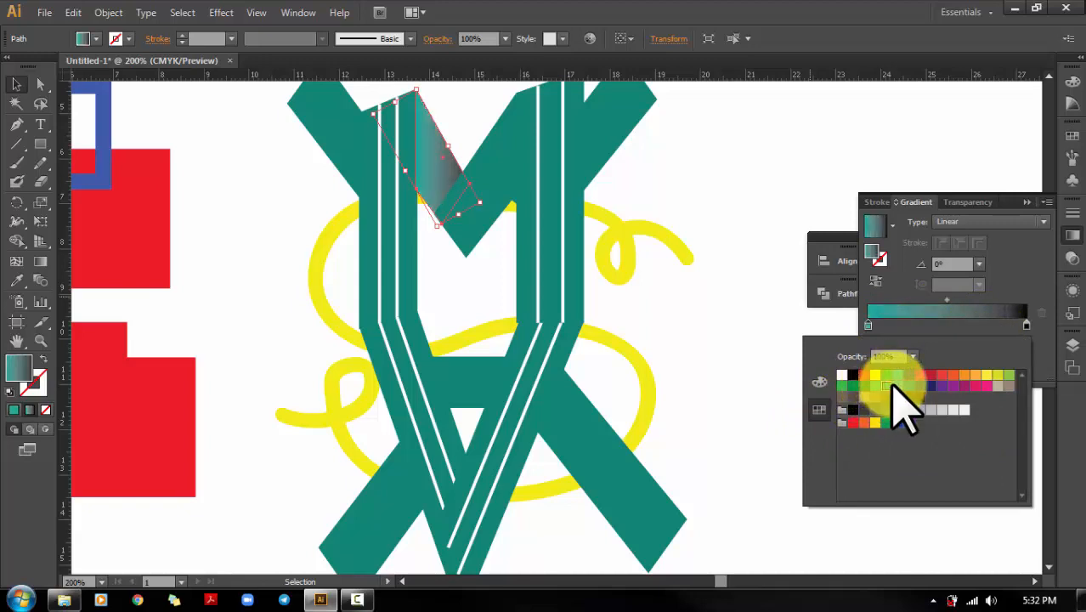
click(902, 328)
Set the end colour of the left inner diagonal's gradient to a green swatch.
click(1023, 326)
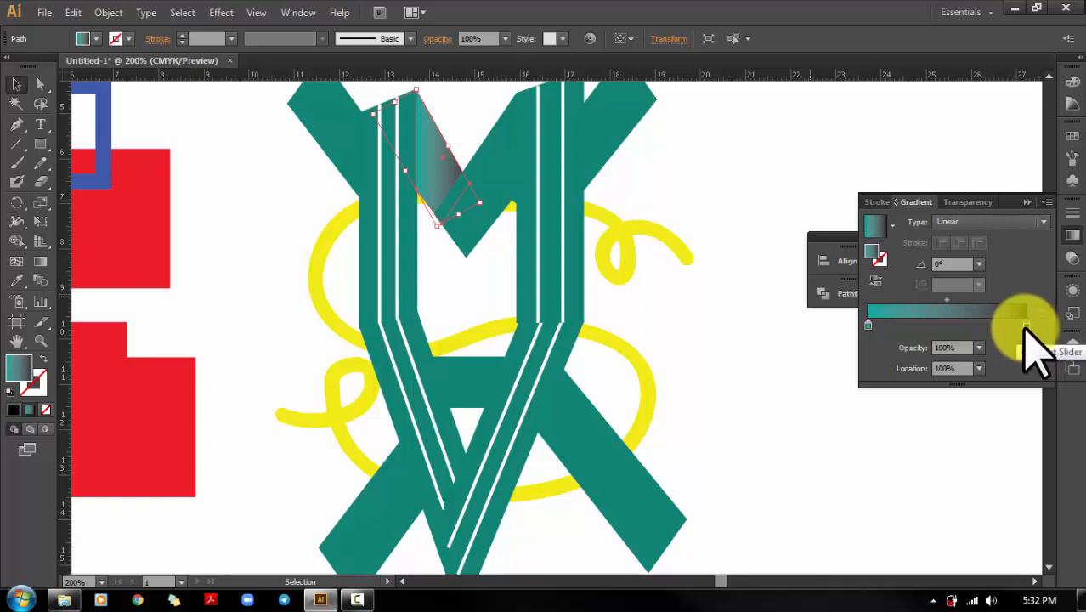
double_click(1026, 326)
click(1026, 326)
double_click(1026, 325)
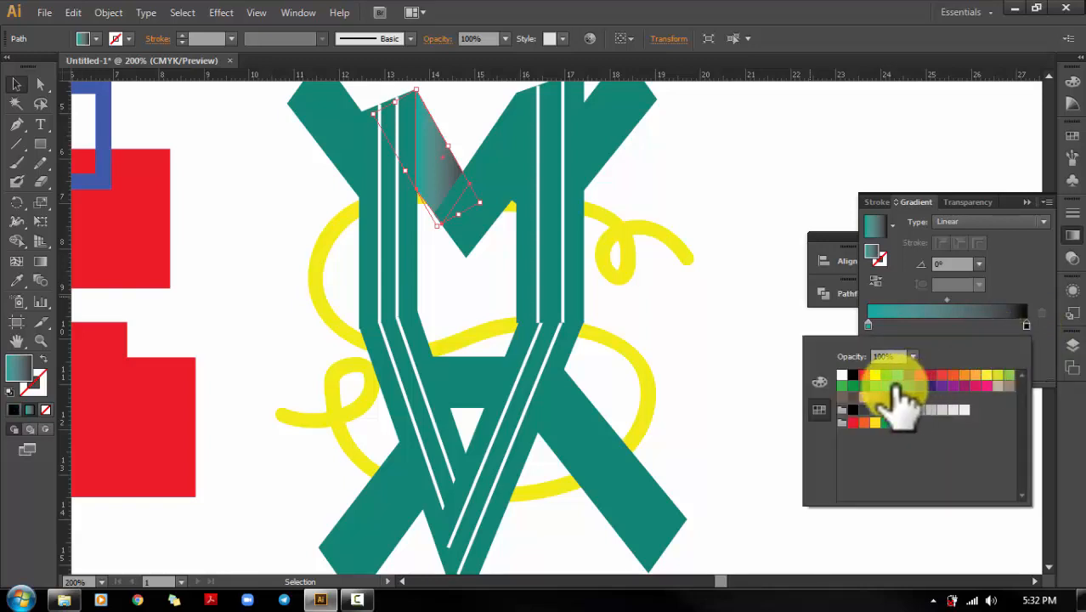
click(880, 388)
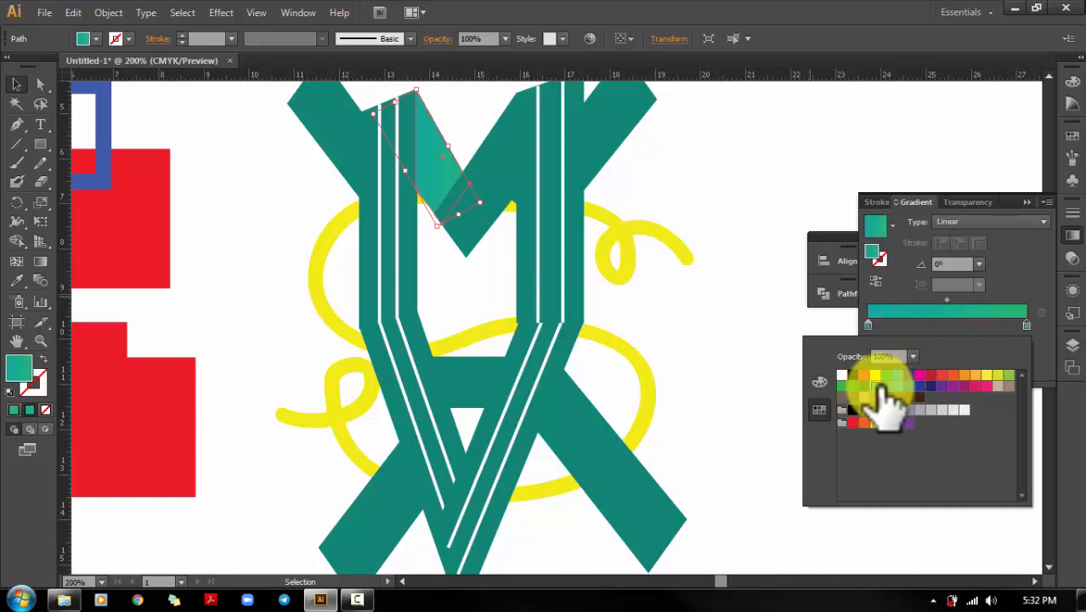
click(952, 319)
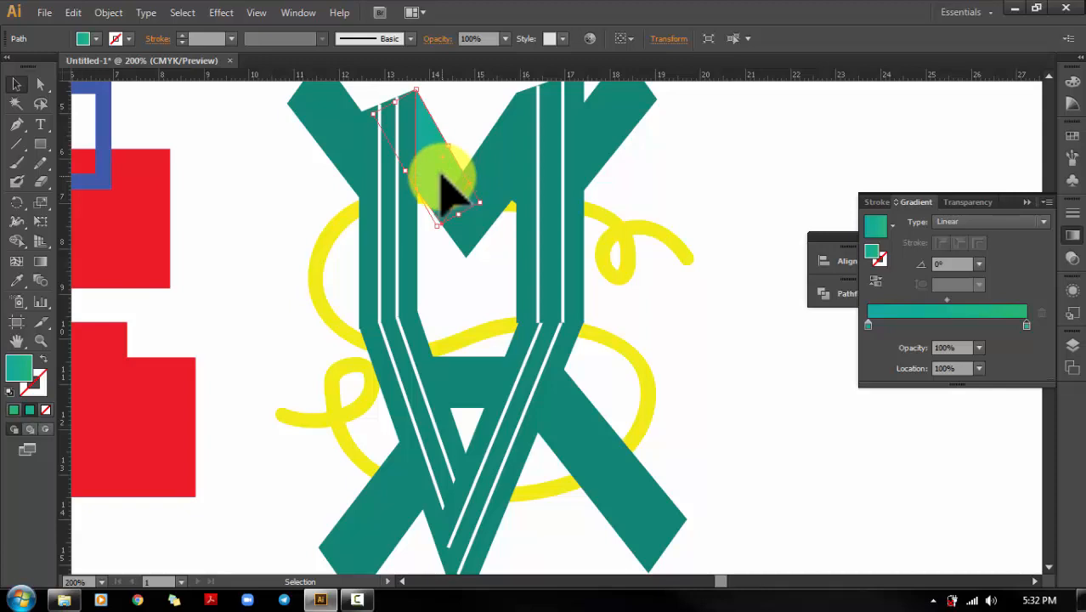
Redirect the gradient down the length of the M's left inner diagonal, at an angle of about -71°.
key(g)
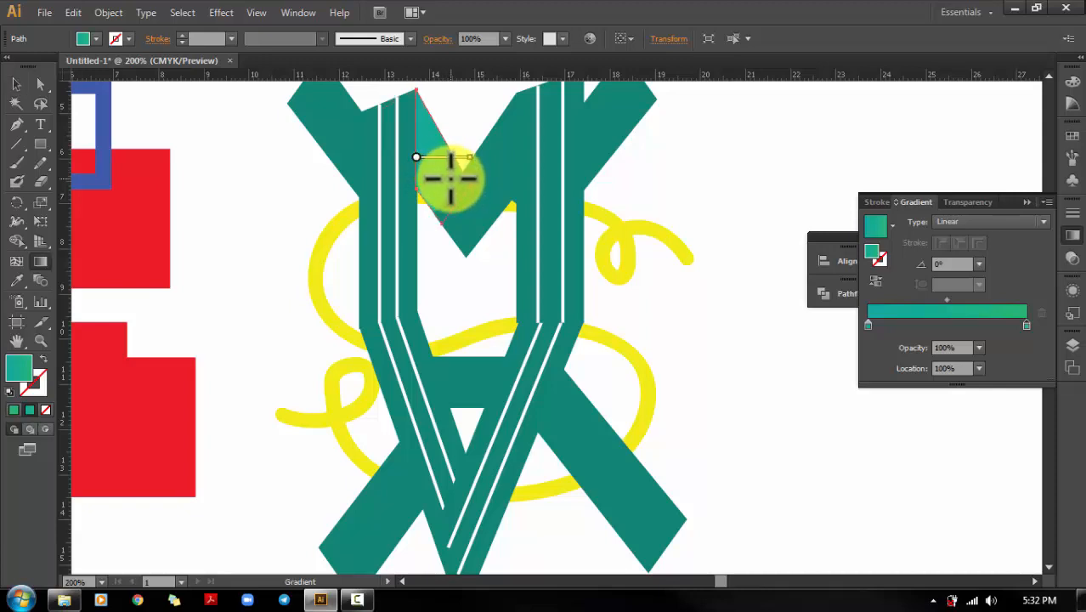
mouse_move(450, 178)
mouse_down()
mouse_move(390, 112)
mouse_move(457, 166)
mouse_up()
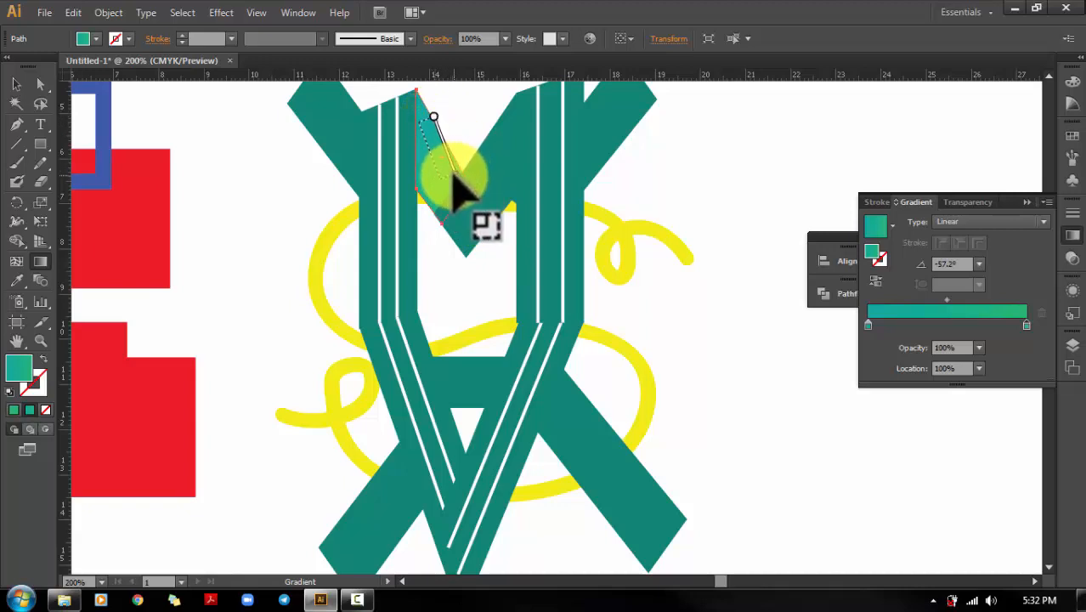
drag(420, 121, 453, 177)
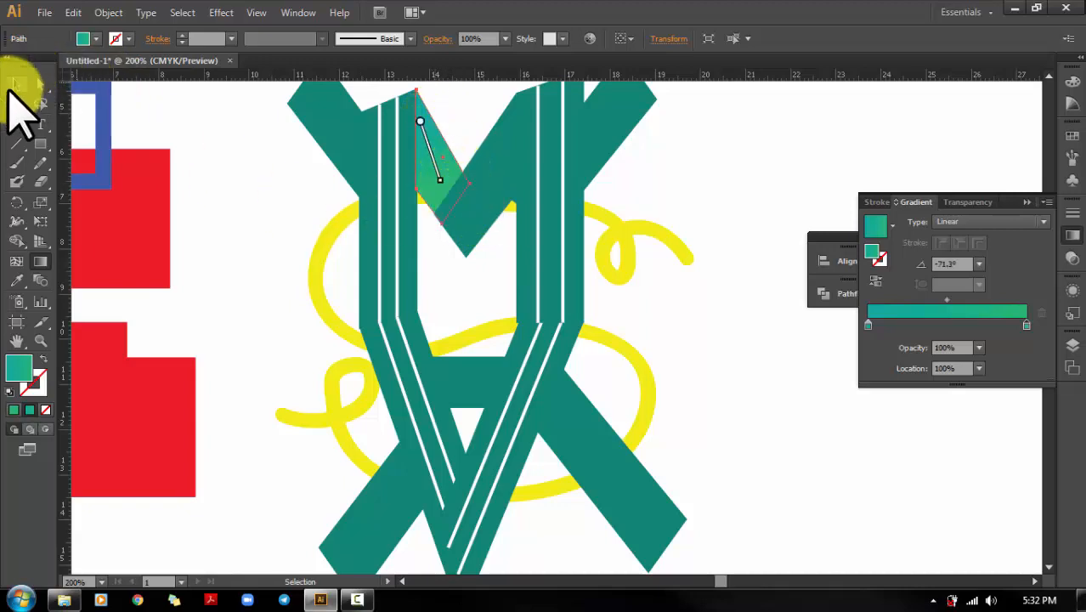
Copy the teal-to-green gradient from the left inner diagonal to the M's right inner diagonal.
click(15, 84)
key(i)
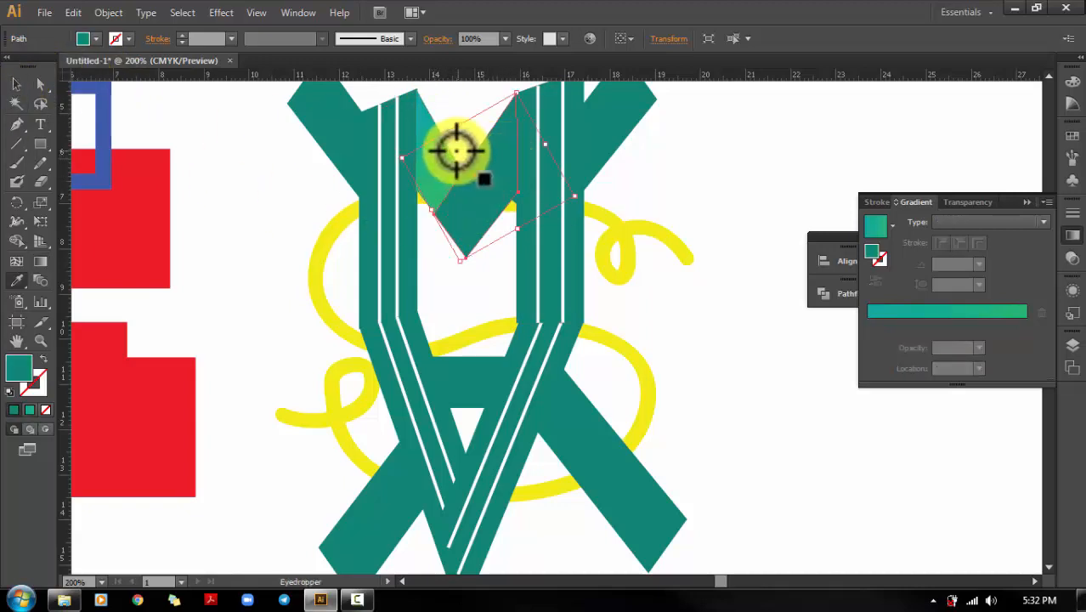
click(442, 158)
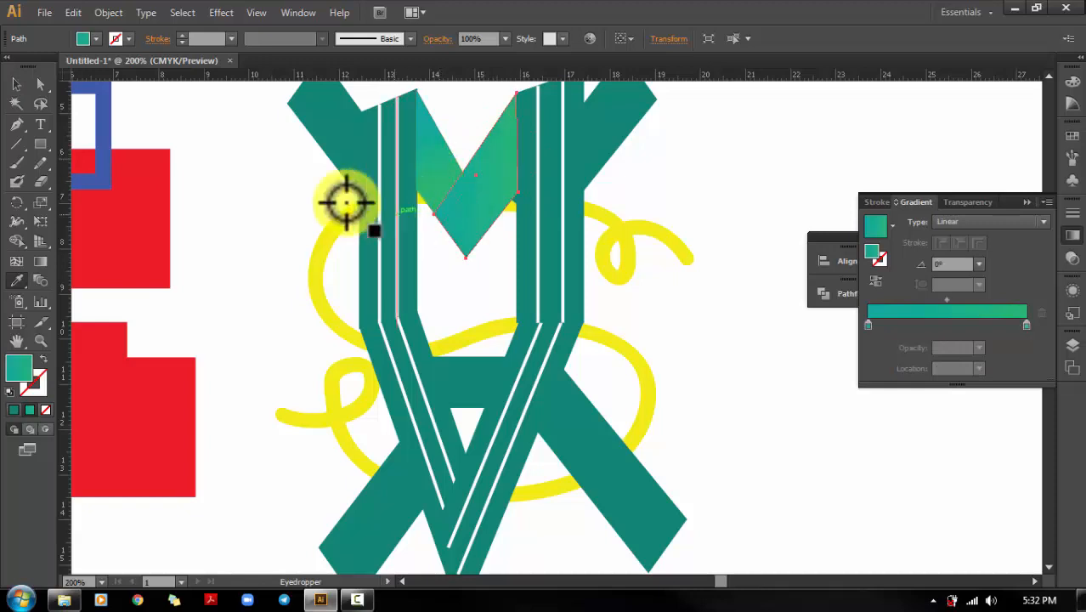
Redirect the right inner diagonal's gradient down toward the M's central point, at an angle of about -120°.
click(15, 84)
key(g)
mouse_move(447, 240)
mouse_down()
mouse_move(478, 133)
mouse_move(457, 148)
mouse_move(457, 232)
mouse_up()
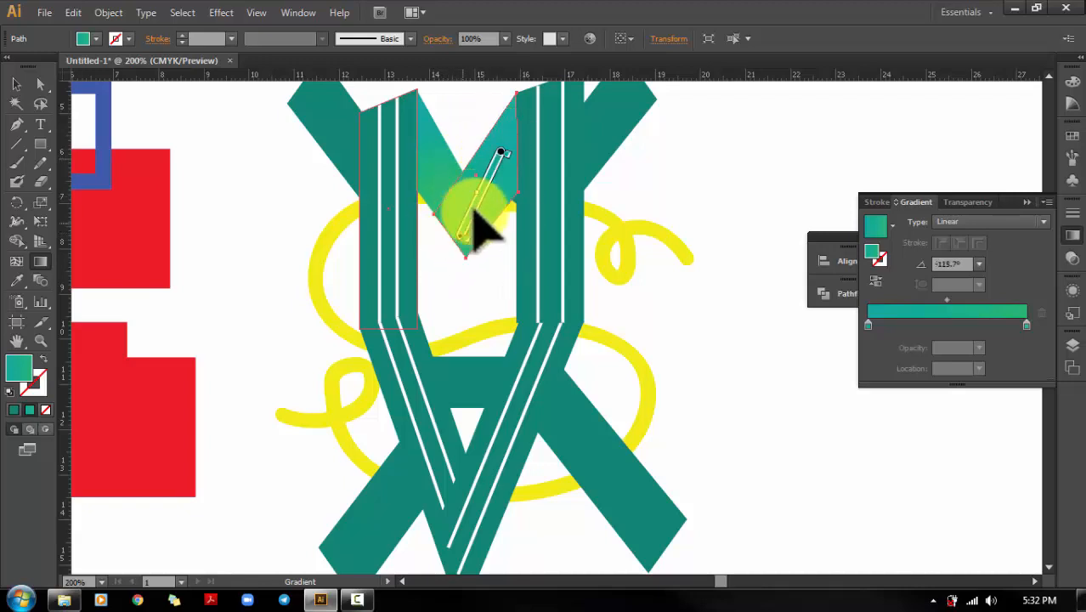
drag(499, 136, 470, 204)
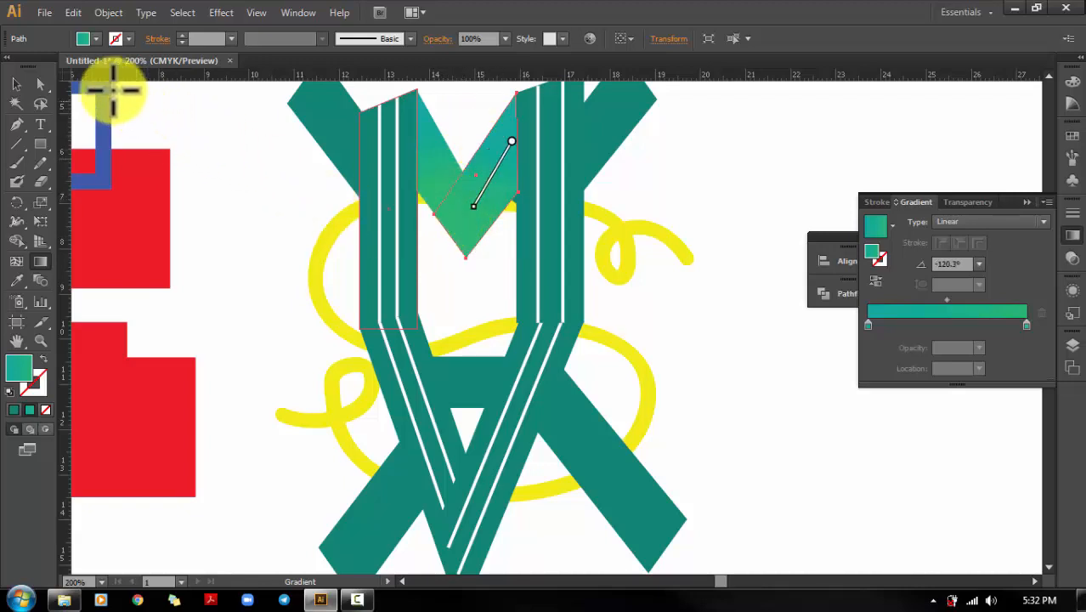
Unite the M's two gradient-filled inner diagonals into a single V shape and deselect it.
click(18, 84)
click(449, 89)
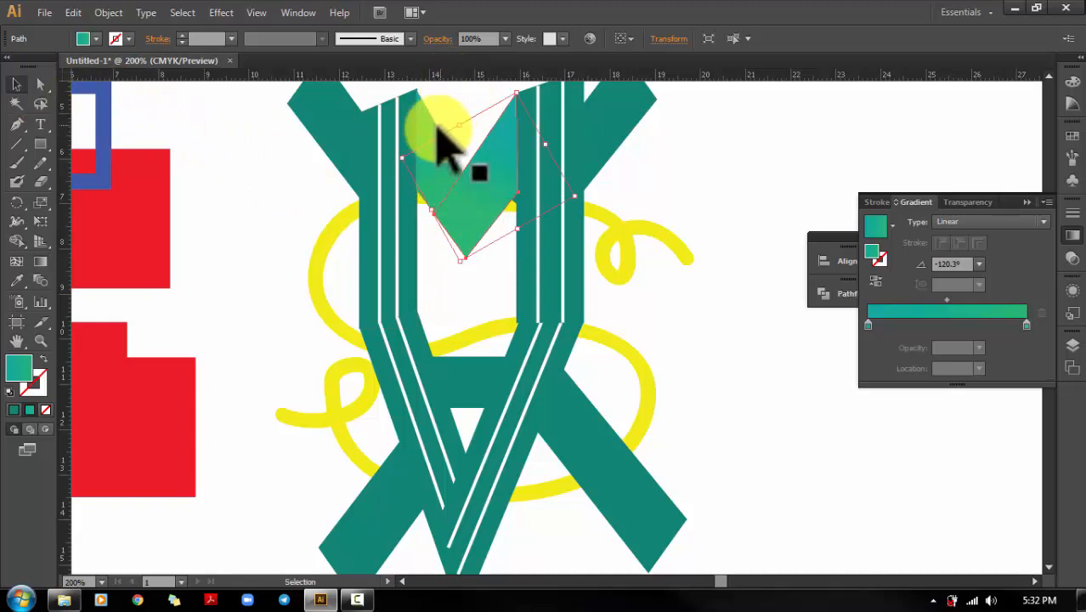
click(427, 130)
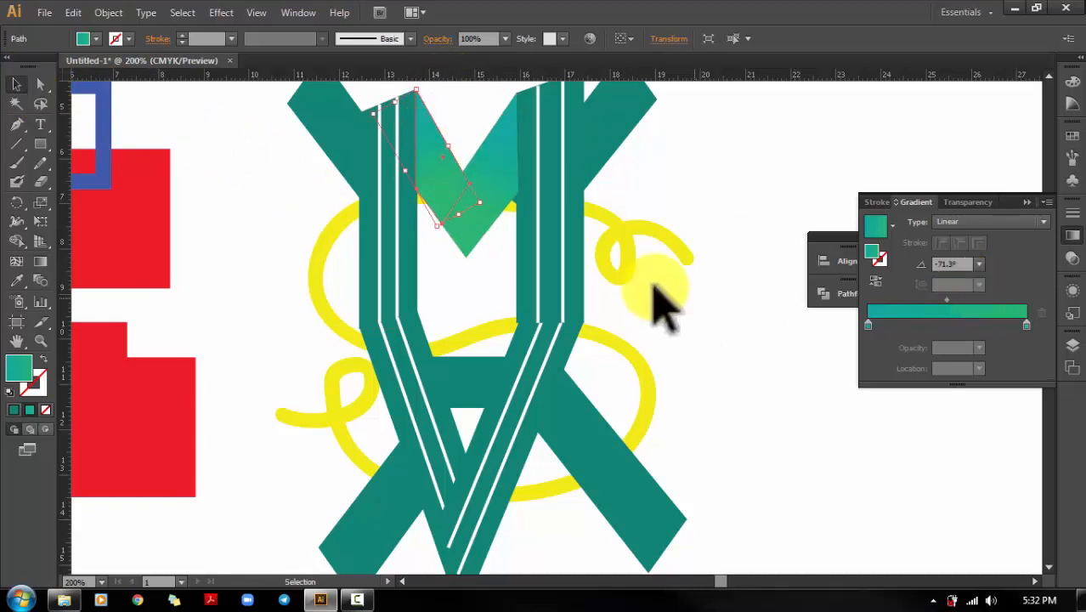
click(473, 109)
drag(453, 146, 526, 148)
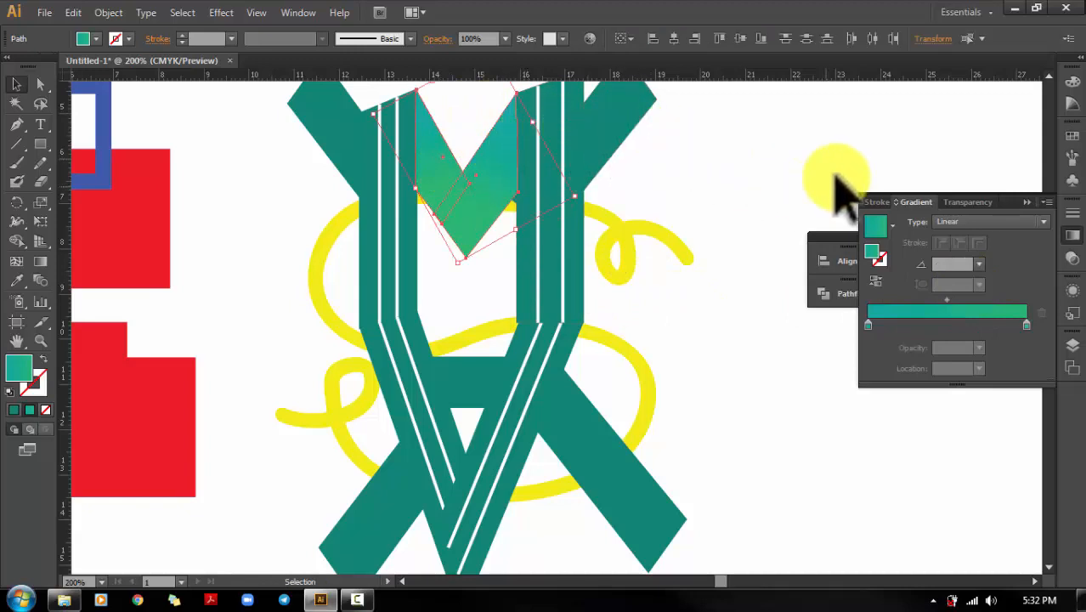
click(1025, 201)
click(854, 293)
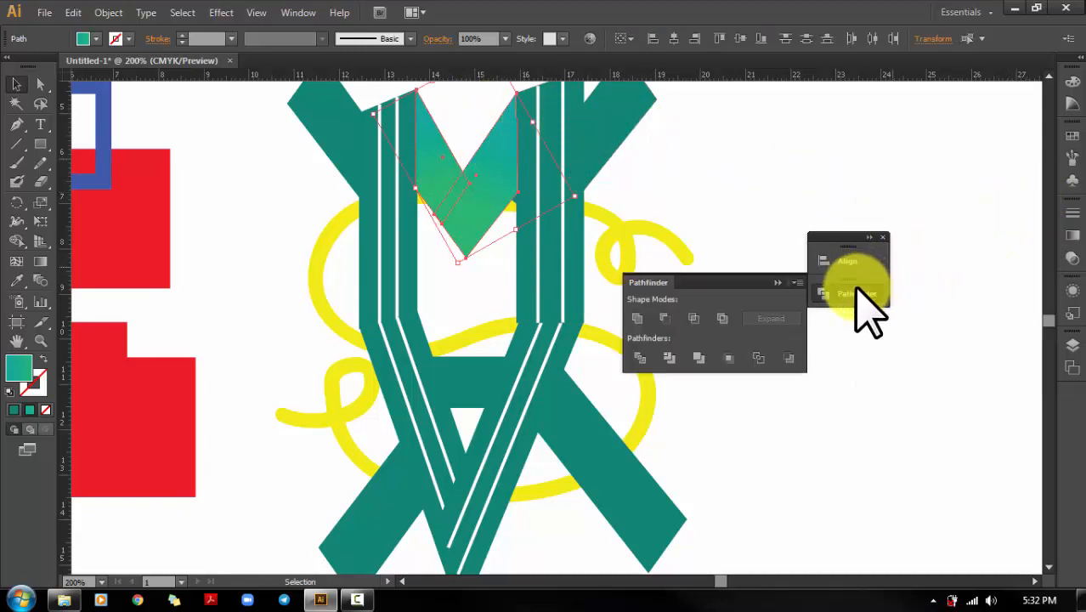
click(640, 321)
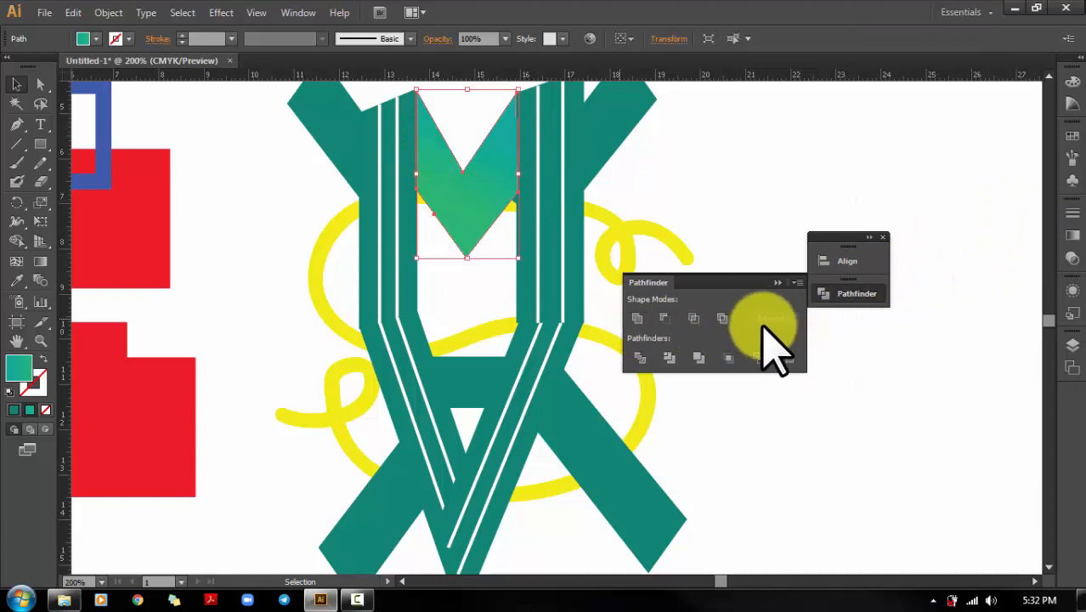
click(771, 213)
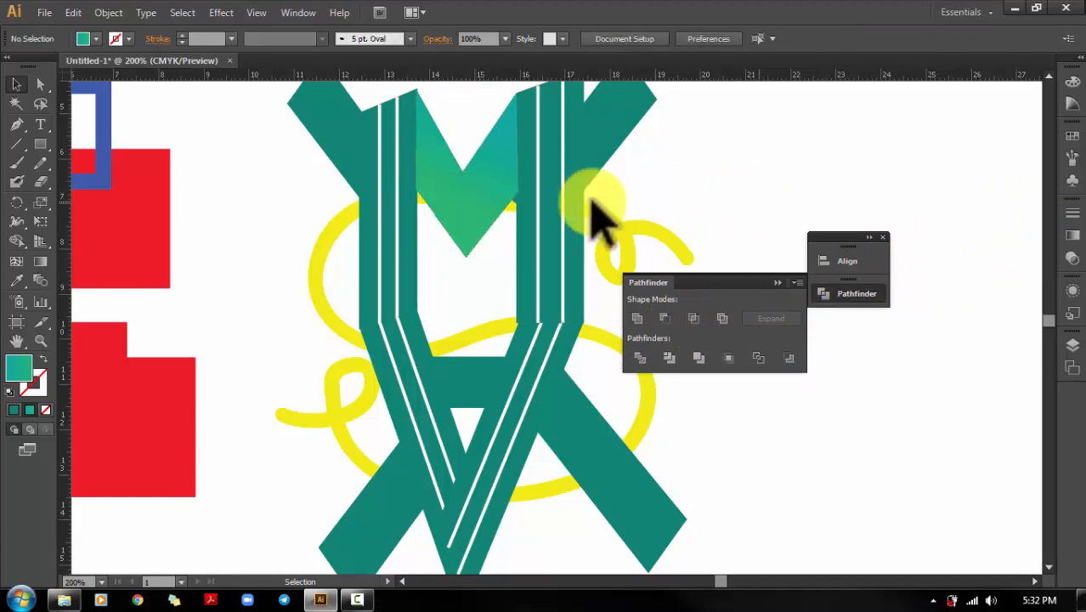
Undo the union of the M's two inner diagonals and deselect them.
click(462, 194)
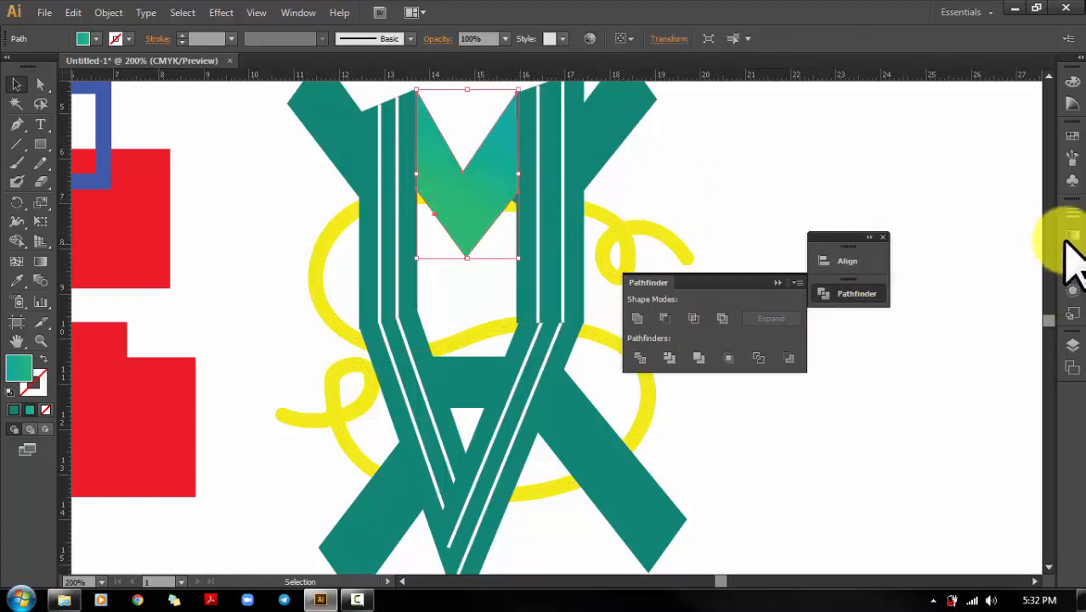
click(699, 187)
key(ctrl+z)
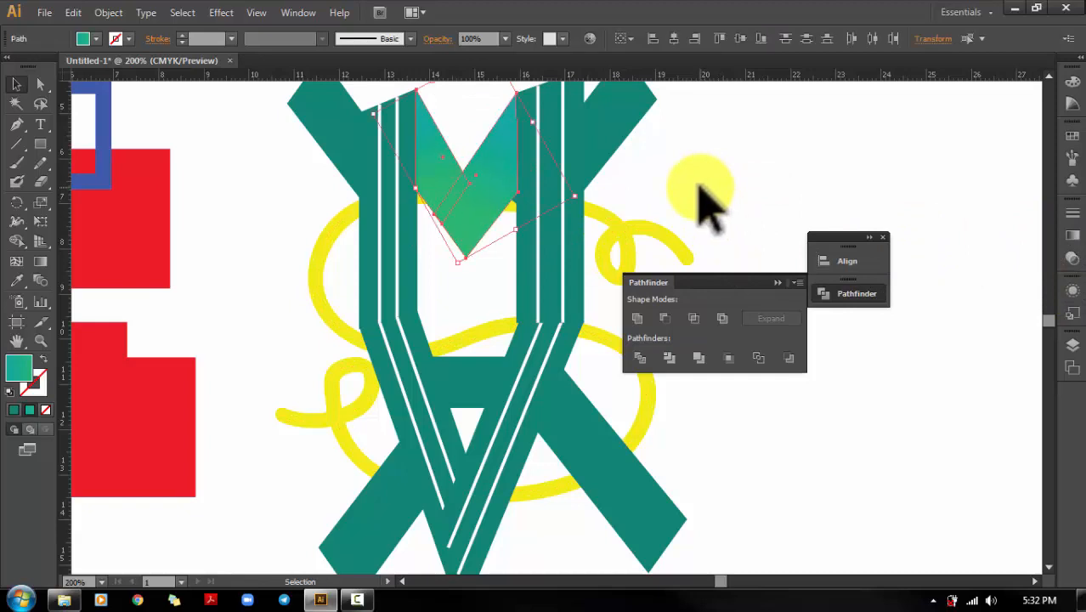
click(699, 187)
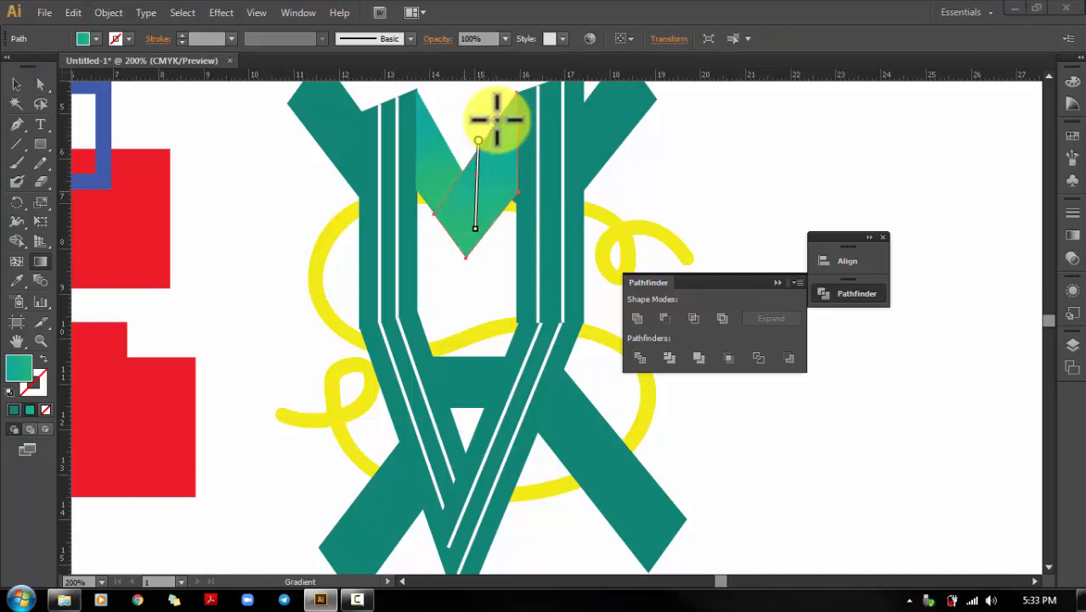
Change the right inner diagonal's gradient end colour to dark green and redirect it down toward the central point at about -105°.
key(ctrl+F9)
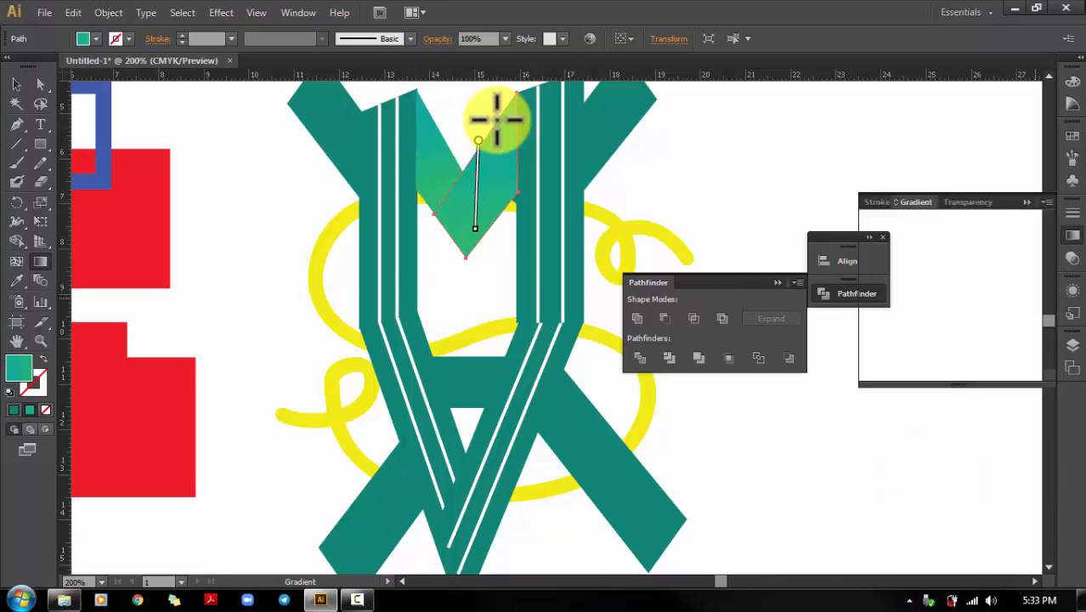
click(1027, 325)
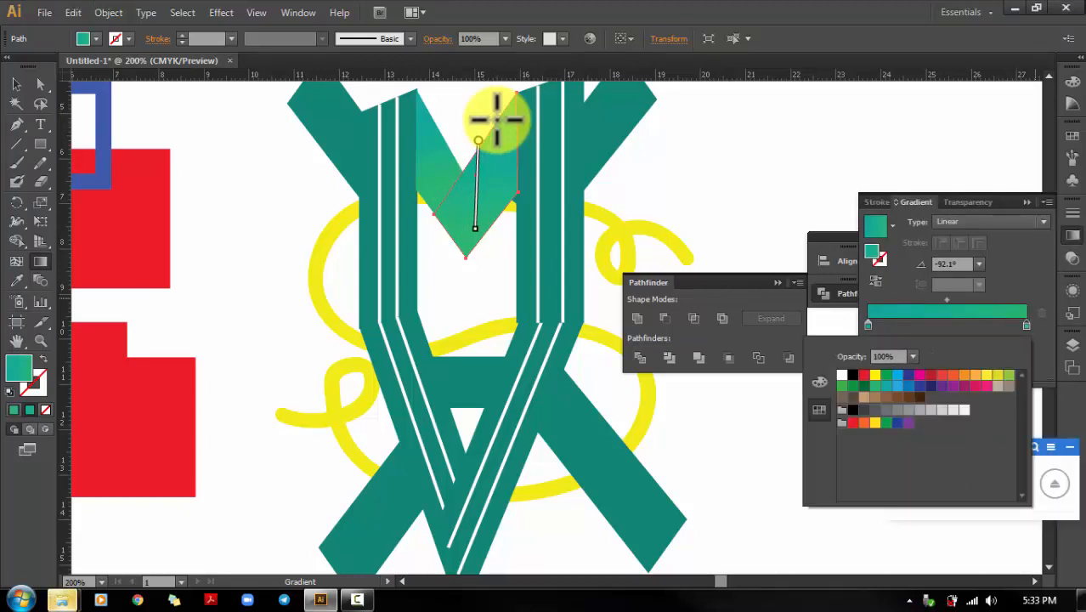
click(864, 386)
click(497, 120)
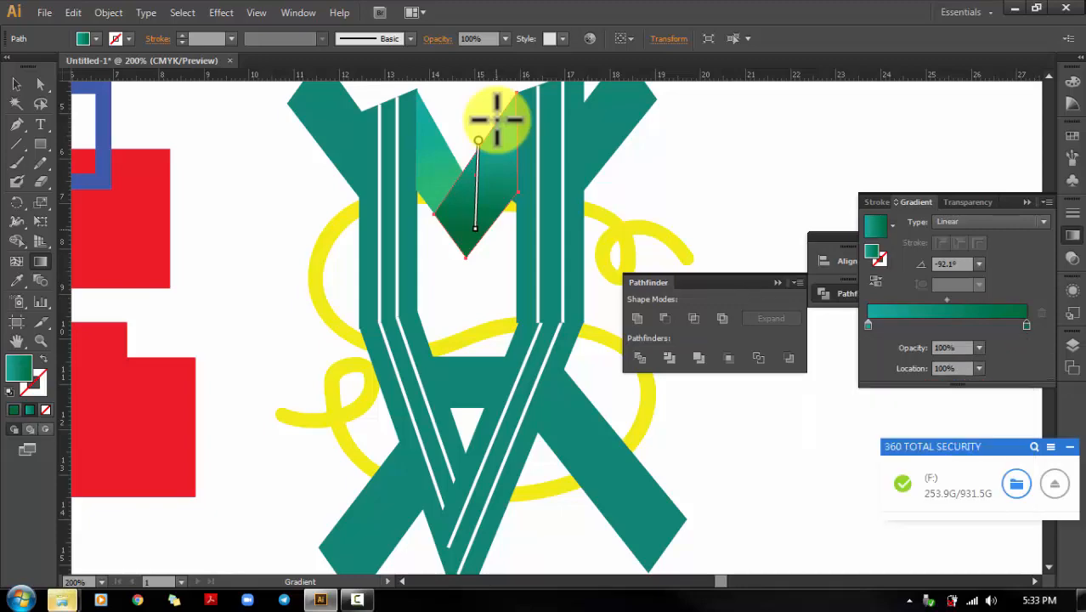
drag(442, 228, 478, 214)
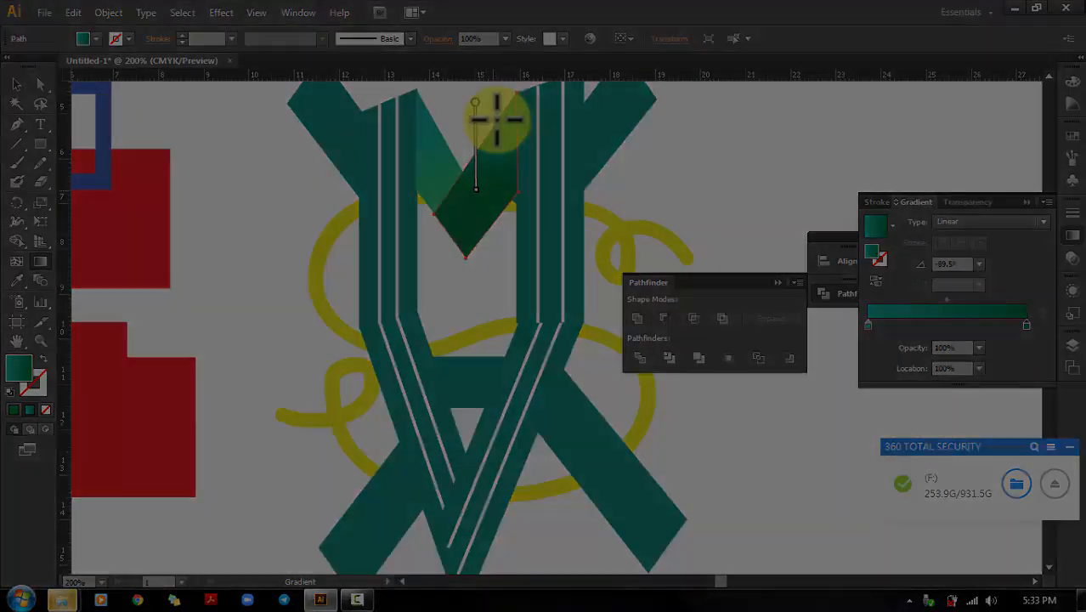
drag(498, 120, 470, 231)
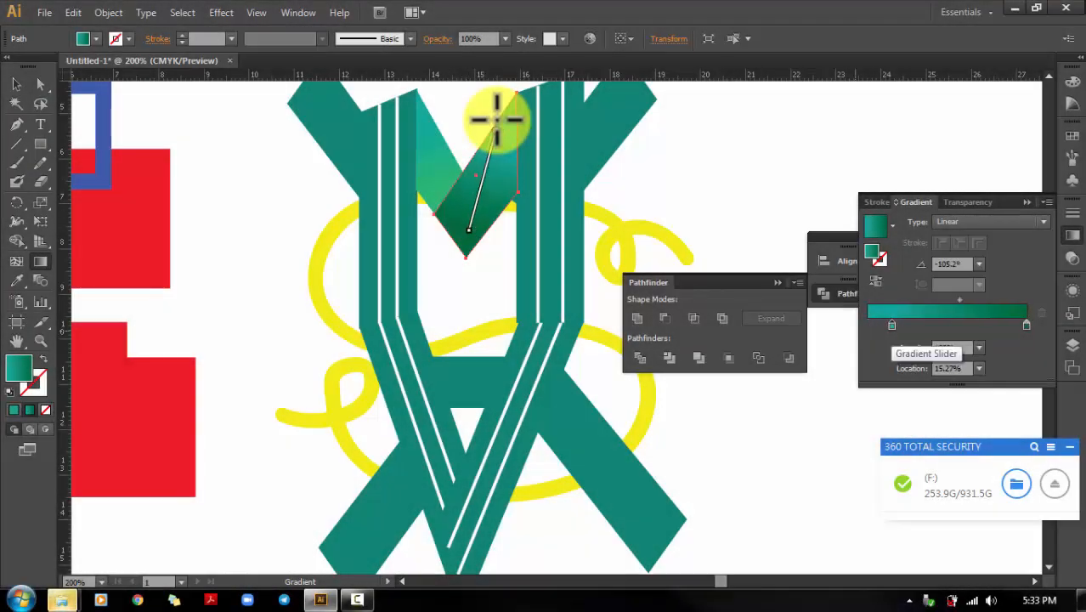
Apply the teal-to-dark-green gradient to the M's left stem and add a dark navy stop near its middle.
click(388, 208)
click(947, 311)
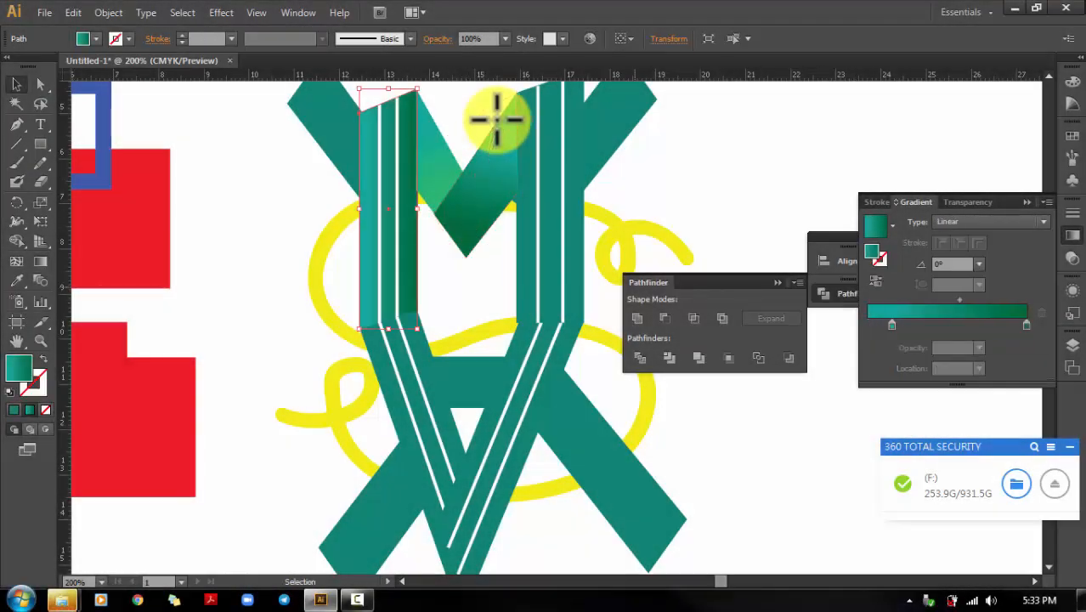
double_click(968, 325)
click(930, 385)
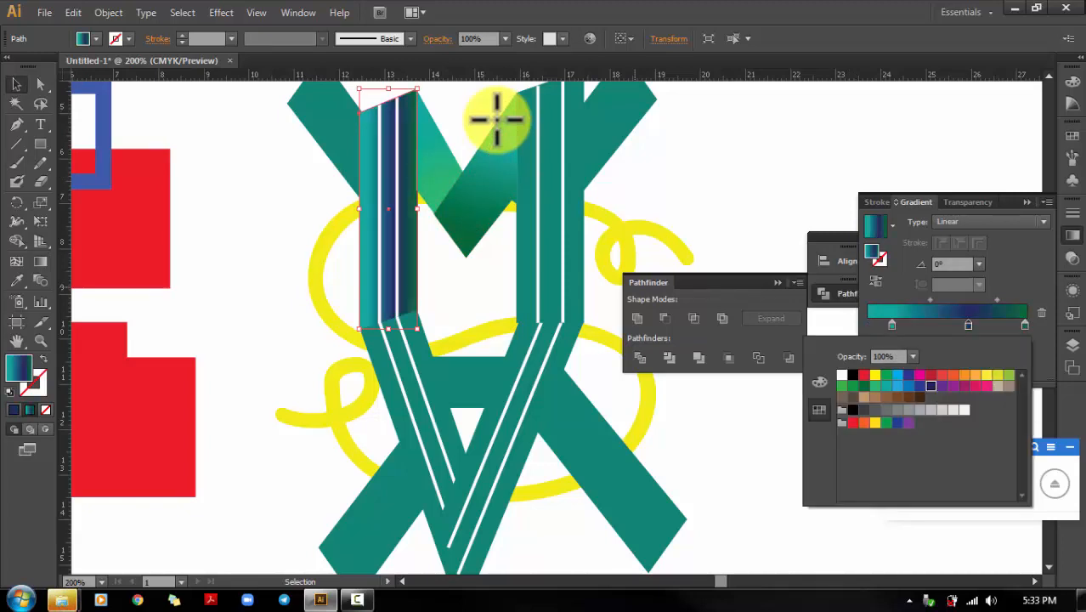
key(Escape)
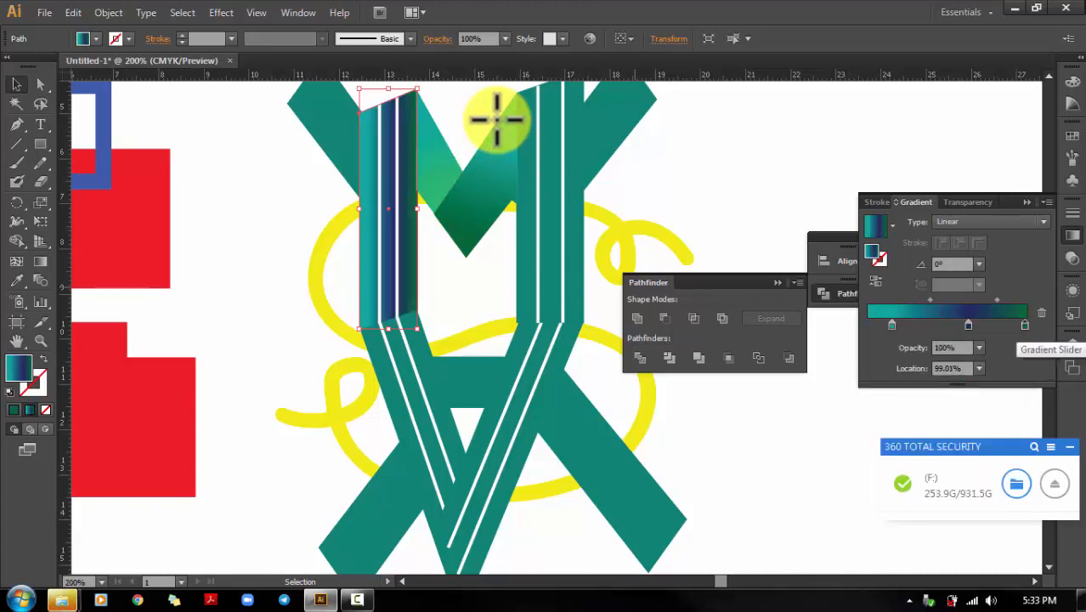
Remove the left stem gradient's green end stop and move the navy stop to a location of about 88%.
double_click(1025, 325)
click(920, 386)
drag(891, 324, 881, 324)
drag(968, 325, 939, 325)
click(1026, 325)
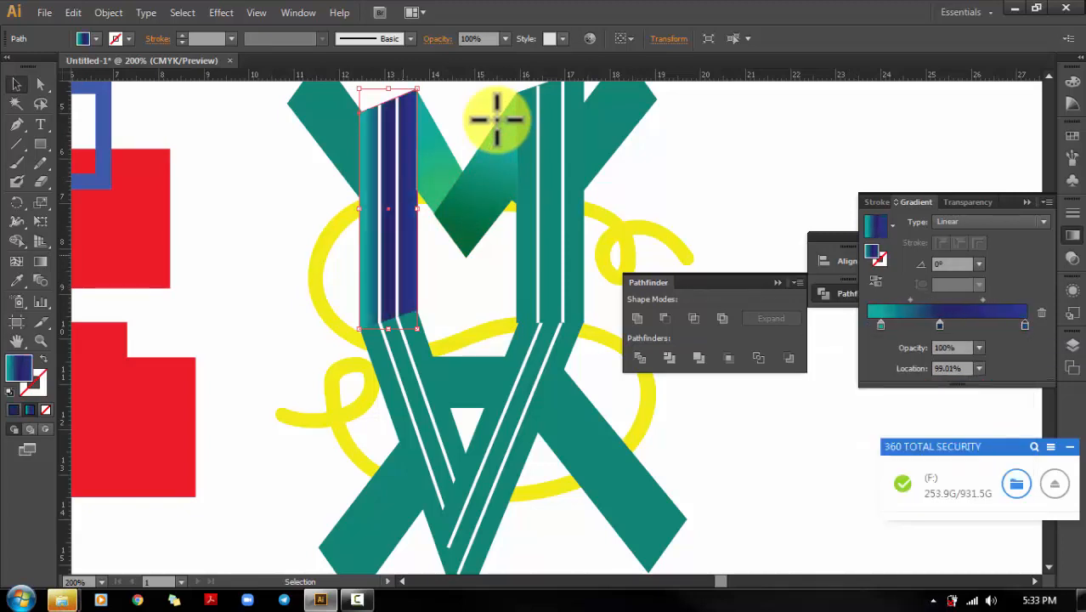
drag(1025, 325, 1025, 365)
drag(939, 325, 1008, 325)
Redirect the left stem's gradient so teal runs up to navy at about 116°, and deselect the stem.
key(g)
drag(422, 274, 347, 125)
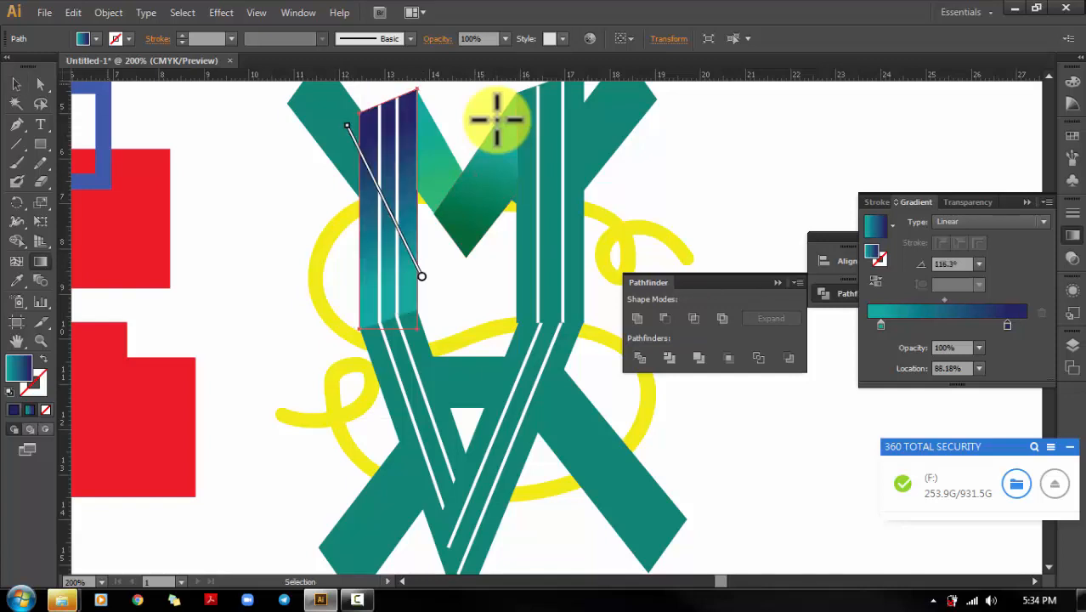
key(v)
click(497, 120)
Copy the teal-to-navy gradient from the left stem to the M's right stem.
click(550, 196)
key(i)
click(387, 230)
key(g)
drag(584, 244, 582, 284)
key(ctrl+z)
key(v)
click(127, 238)
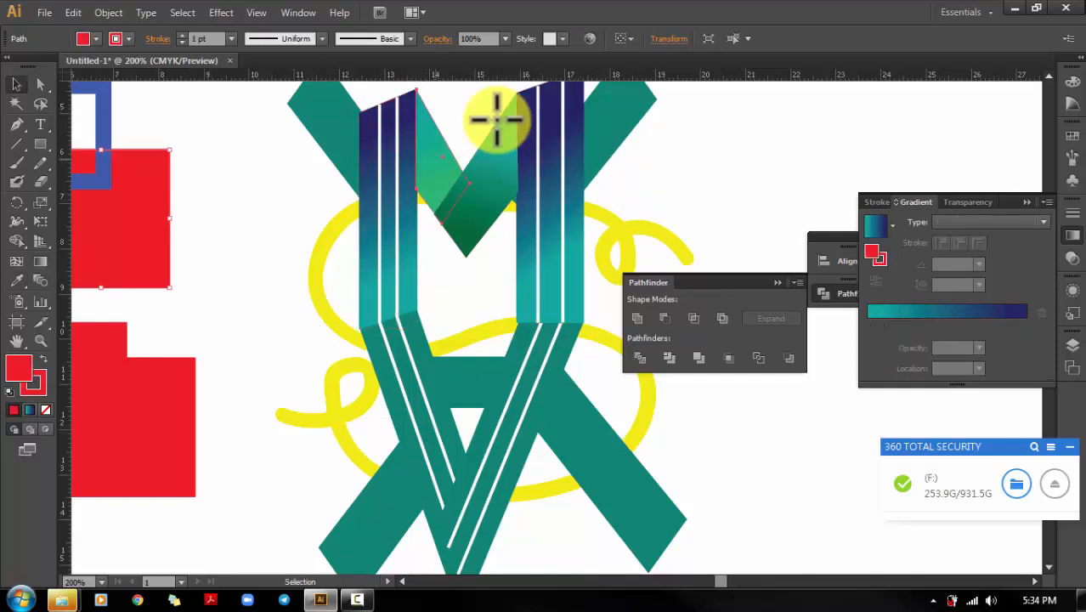
Copy the right stem's teal-to-navy gradient to both lower diagonals that form the V, and deselect them.
click(408, 383)
shift+click(510, 425)
key(i)
click(550, 247)
key(v)
key(ctrl+shift+a)
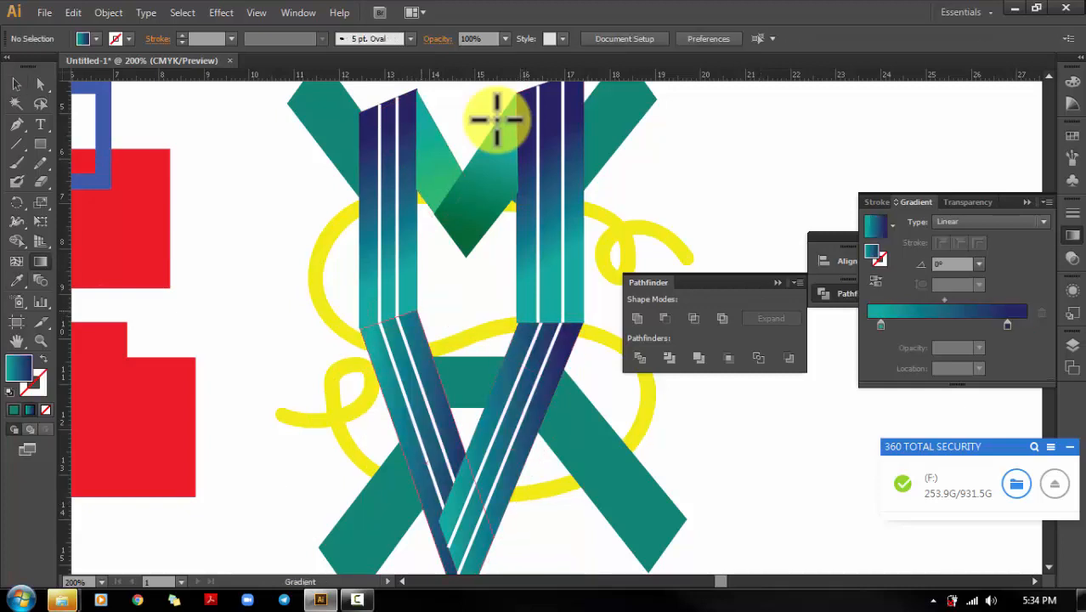
Redirect the left lower diagonal's gradient down its length toward the point of the V, at about -72°.
click(400, 365)
key(g)
drag(378, 335, 455, 527)
key(v)
key(ctrl+shift+a)
Bring the left lower diagonal and its two white stripes to the front of the artwork.
drag(504, 438, 493, 357)
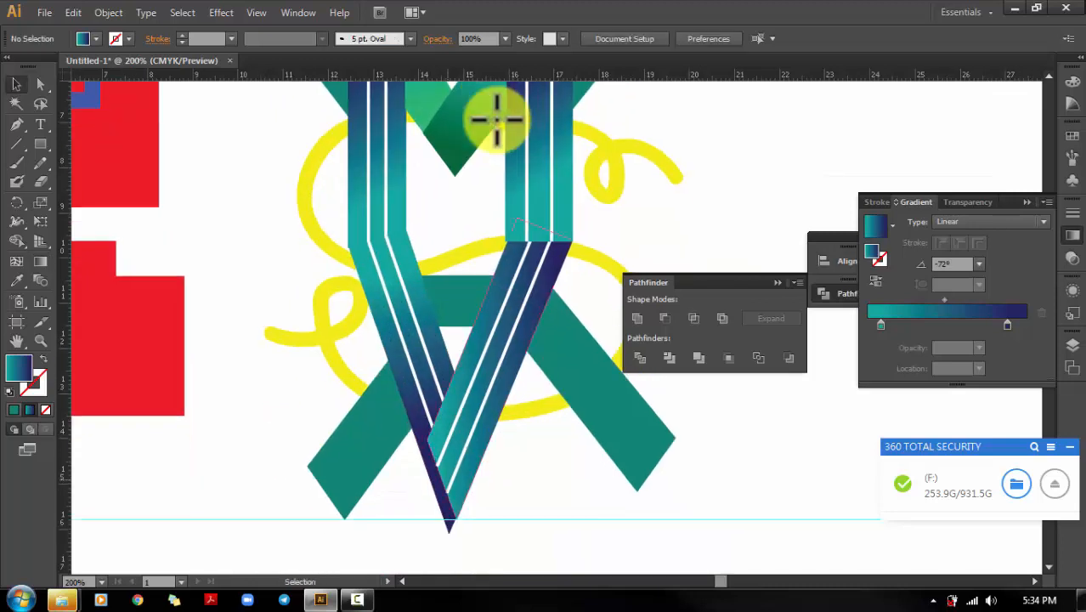
click(398, 332)
shift+click(418, 331)
shift+click(382, 340)
key(ctrl+shift+])
key(ctrl+shift+a)
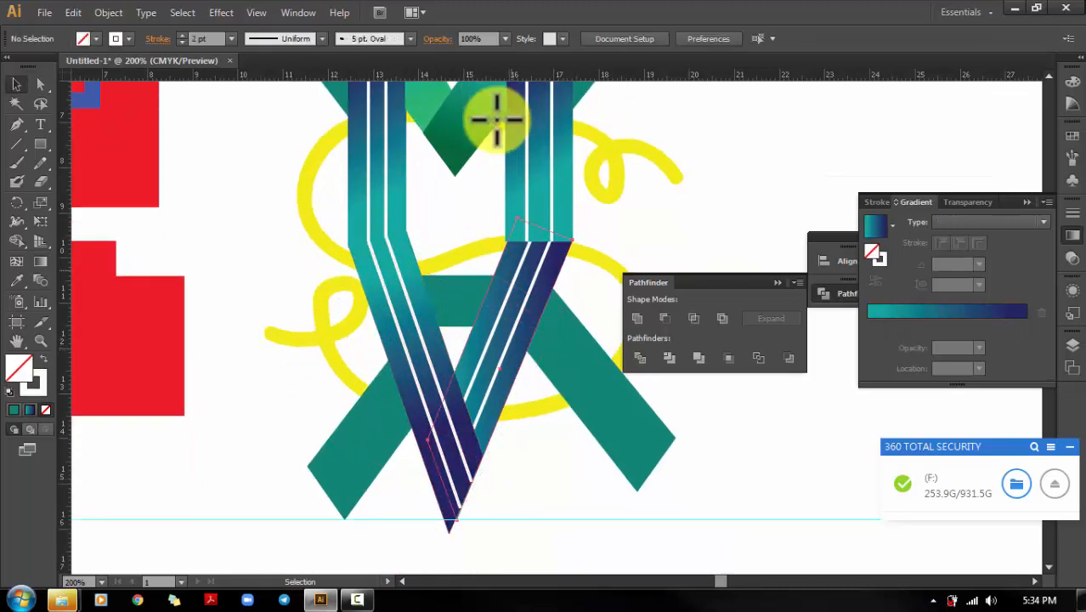
Redirect the right lower diagonal's gradient downward from teal to navy at about -99°, and deselect it.
click(536, 297)
key(g)
drag(517, 221, 498, 351)
drag(518, 221, 485, 435)
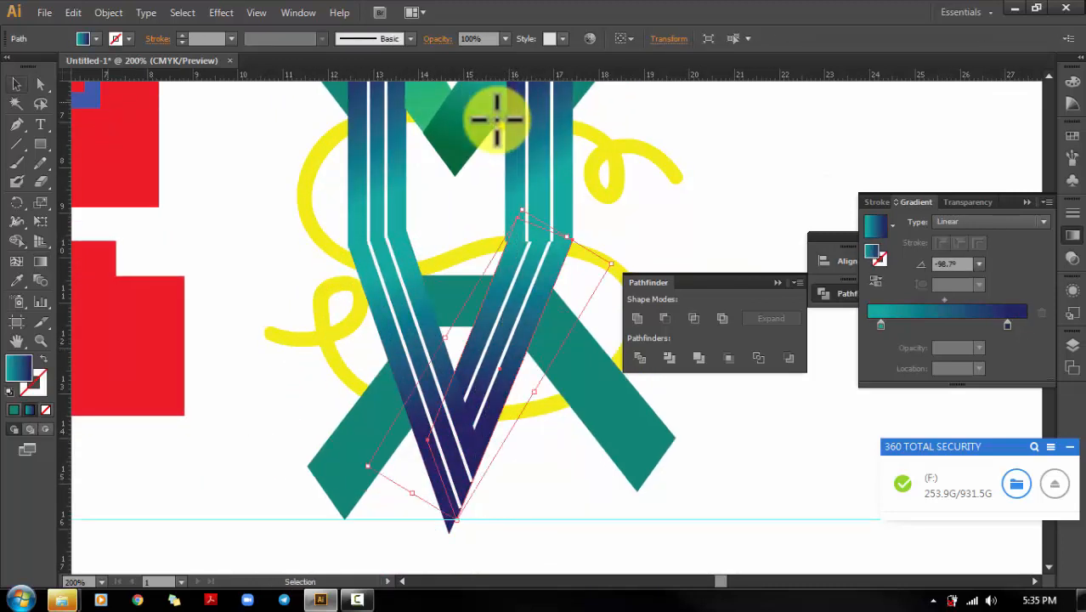
key(ctrl+shift+a)
Move the left lower diagonal's top outer corner point onto the outer edge of the left stem.
key(z)
drag(319, 166, 672, 344)
key(v)
click(777, 282)
click(216, 366)
key(z)
drag(136, 273, 255, 348)
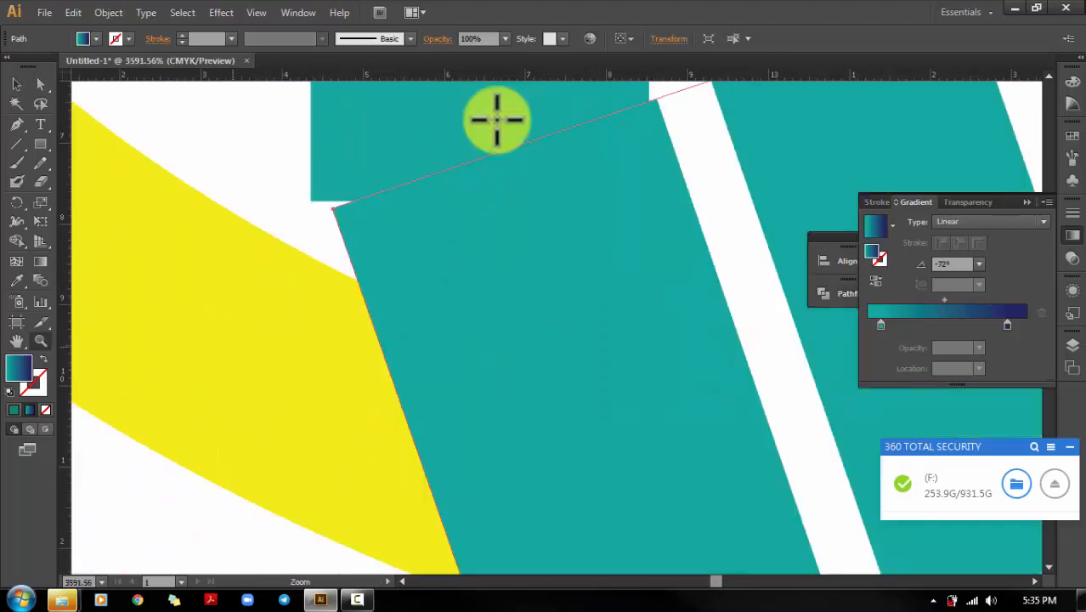
key(a)
drag(333, 208, 307, 208)
key(ctrl+shift+a)
Shift the top ends of the left lower diagonal's two white stripes to meet the left stem's stripes.
drag(969, 170, 612, 425)
click(647, 267)
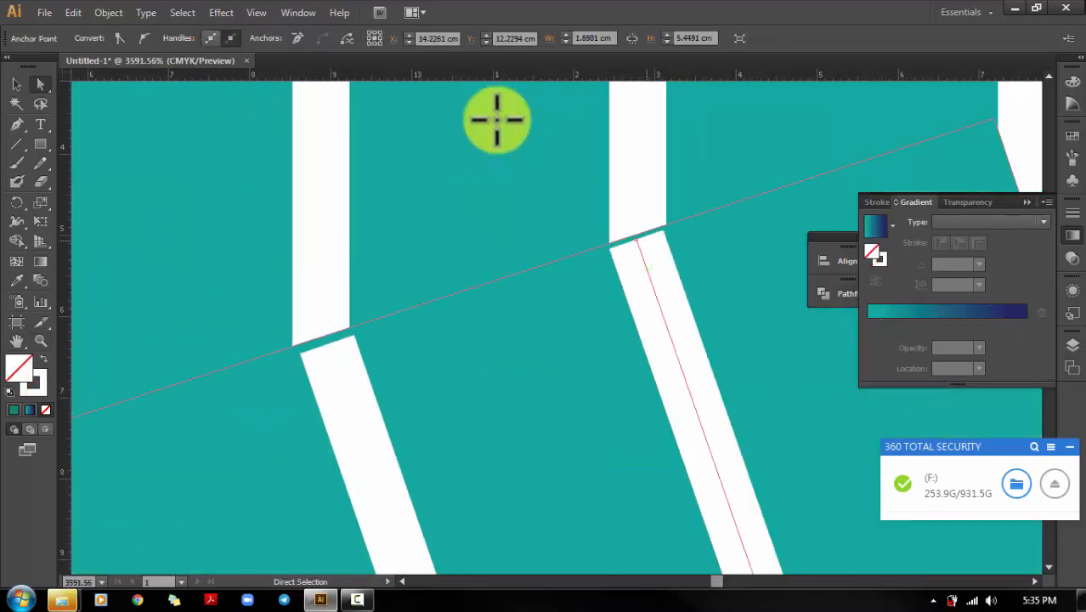
drag(636, 241, 637, 235)
click(637, 235)
drag(327, 343, 676, 210)
click(318, 337)
drag(327, 327, 310, 328)
drag(669, 250, 389, 326)
key(ctrl+minus)
key(ctrl+minus)
key(ctrl+minus)
key(ctrl+minus)
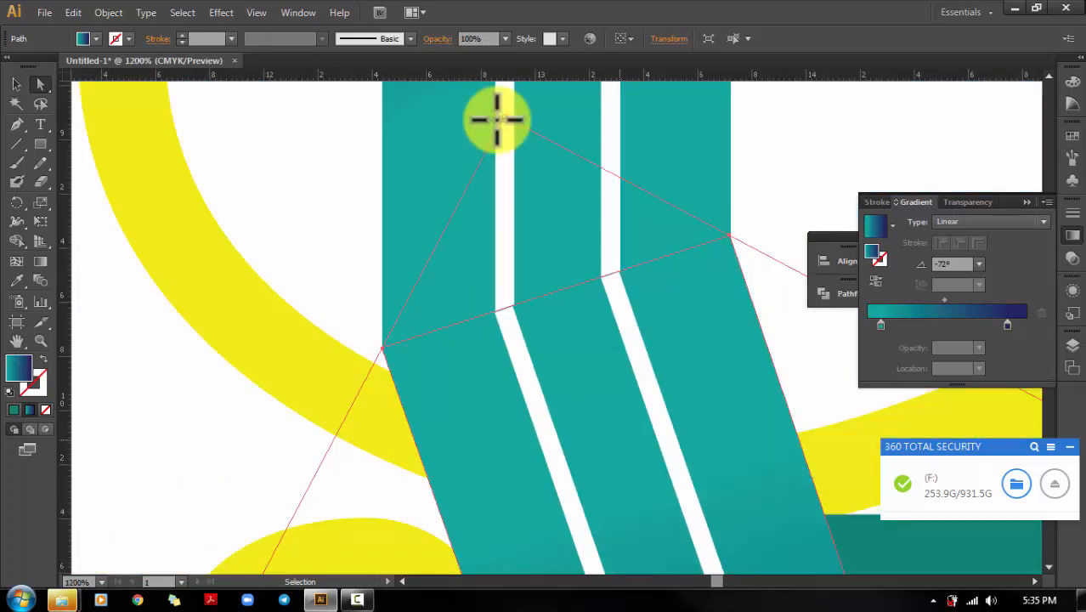
key(ctrl+minus)
key(ctrl+shift+a)
Nudge the anchor points of the right lower diagonal's white stripes toward the right stem's stripes.
drag(918, 314, 162, 400)
mouse_move(573, 406)
mouse_down()
mouse_move(559, 403)
mouse_move(575, 407)
mouse_up()
click(294, 430)
click(302, 429)
key(ctrl+shift+a)
drag(370, 490, 483, 314)
key(Right)
drag(508, 269, 505, 269)
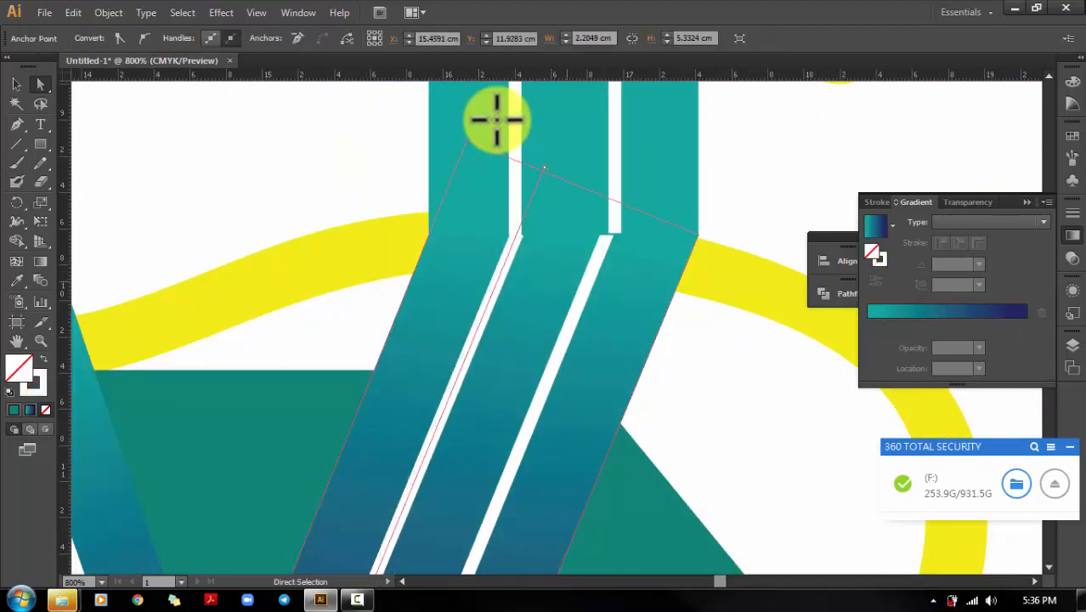
drag(589, 274, 594, 275)
Align the right stem's white stripe ends with the lower diagonal's stripes at their join, and deselect them.
key(ctrl+plus)
key(ctrl+plus)
key(ctrl+plus)
drag(556, 313, 563, 314)
mouse_move(592, 243)
mouse_down()
mouse_move(586, 255)
mouse_move(590, 229)
mouse_up()
click(577, 267)
click(590, 247)
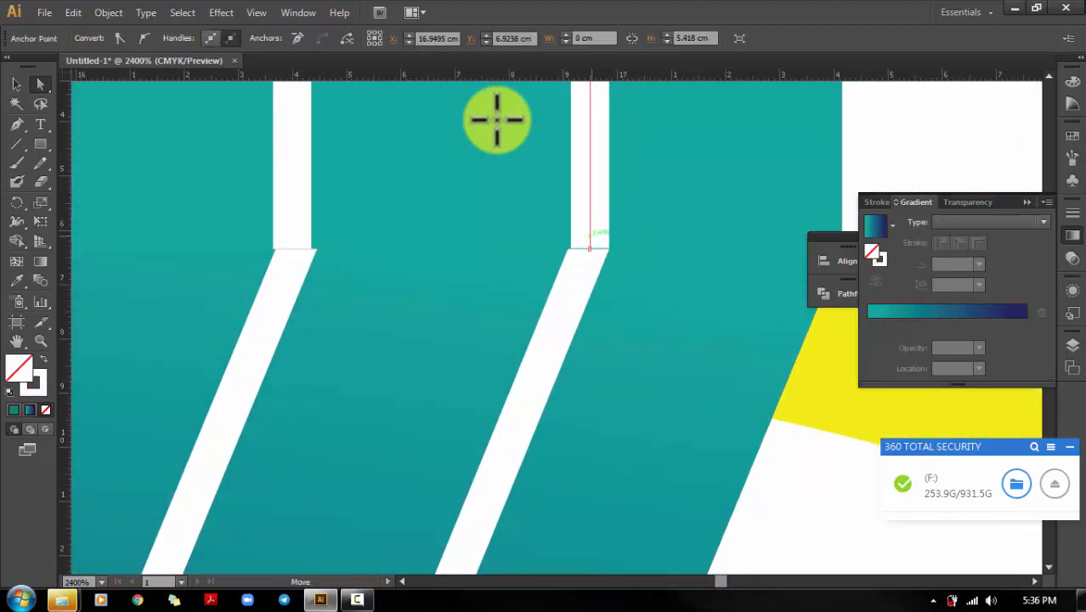
drag(292, 235, 297, 235)
key(ctrl+shift+a)
key(ctrl+minus)
key(ctrl+minus)
key(ctrl+minus)
key(ctrl+minus)
key(ctrl+minus)
key(ctrl+minus)
key(ctrl+minus)
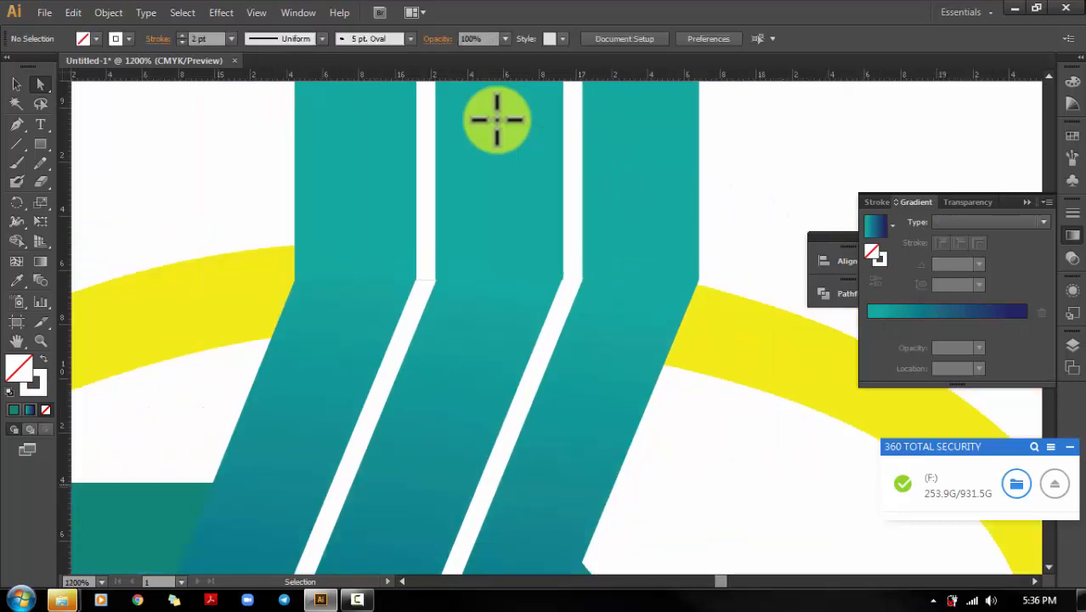
scroll(497, 119, left, 3)
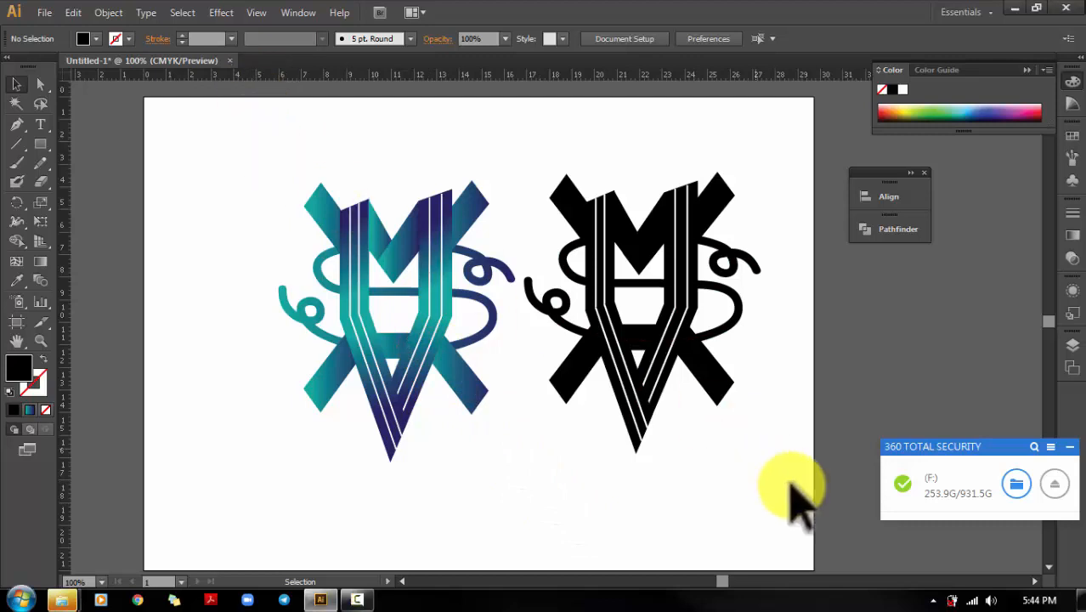
Move the coloured and black monograms together slightly left to centre them on the artboard, and deselect them.
mouse_move(782, 497)
mouse_down()
mouse_move(464, 198)
mouse_move(272, 114)
mouse_move(255, 123)
mouse_move(680, 464)
mouse_move(794, 515)
mouse_up()
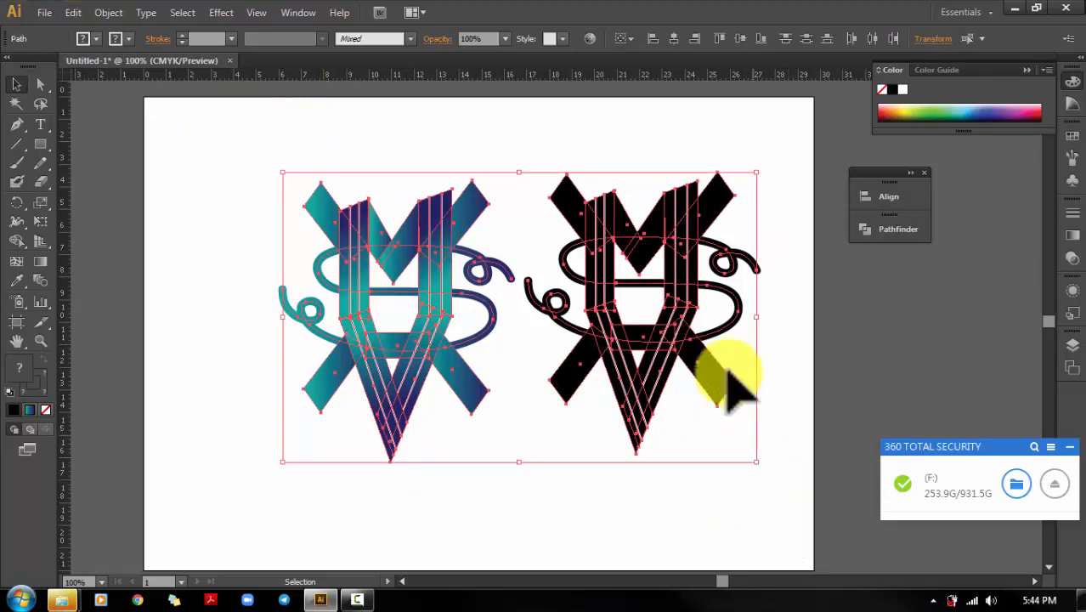
drag(649, 250, 624, 274)
click(714, 509)
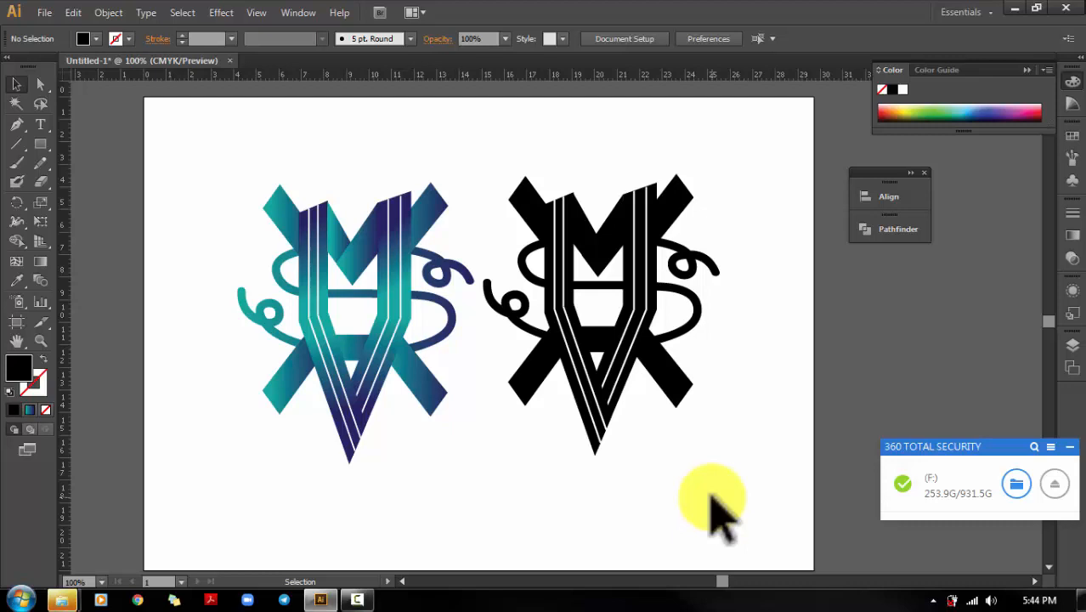
click(36, 15)
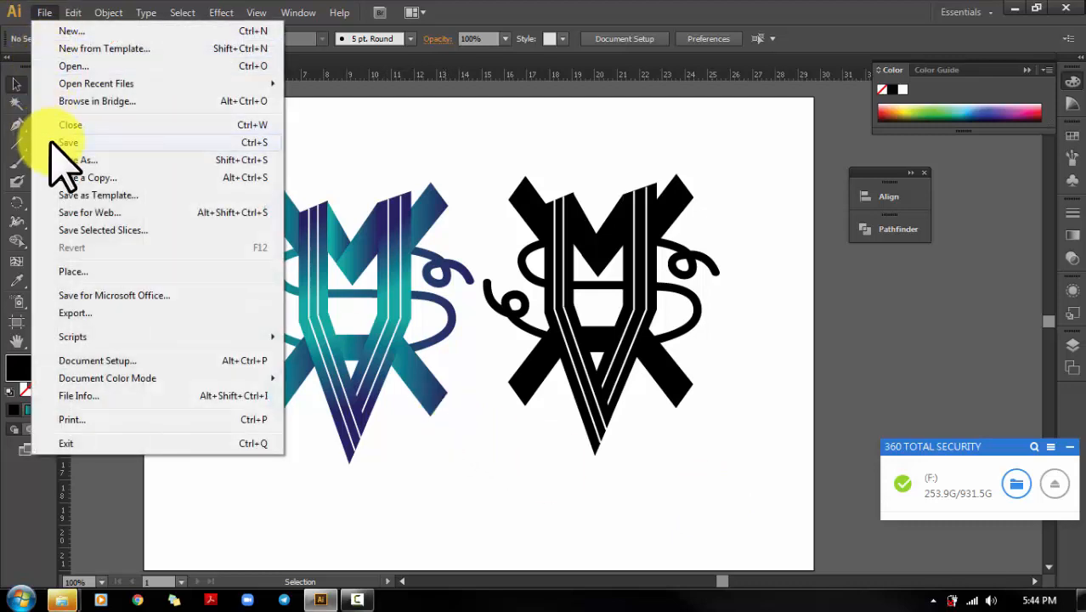
click(61, 160)
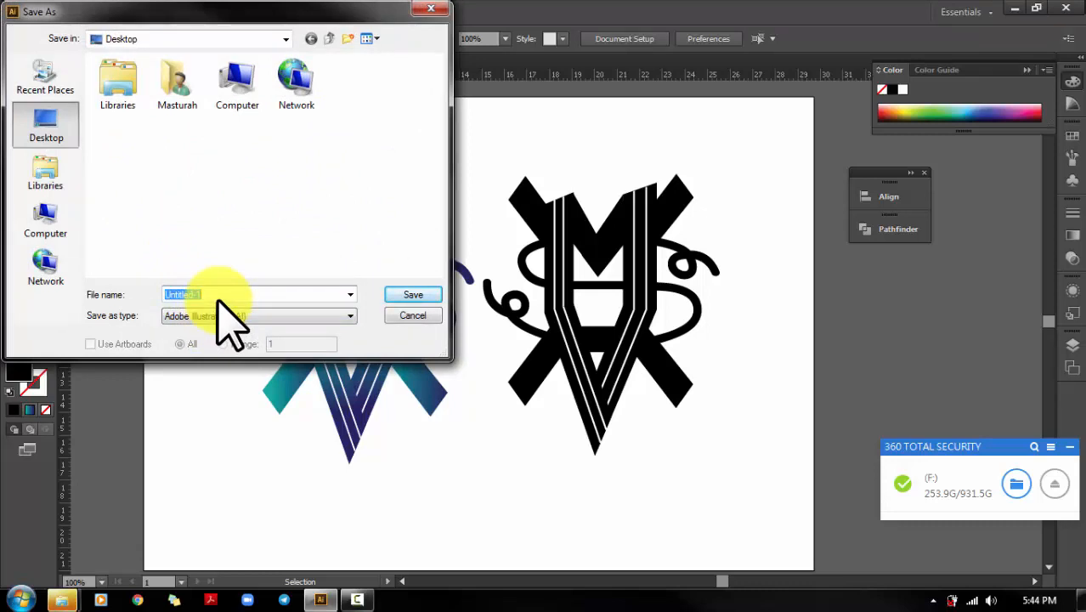
text(MAS)
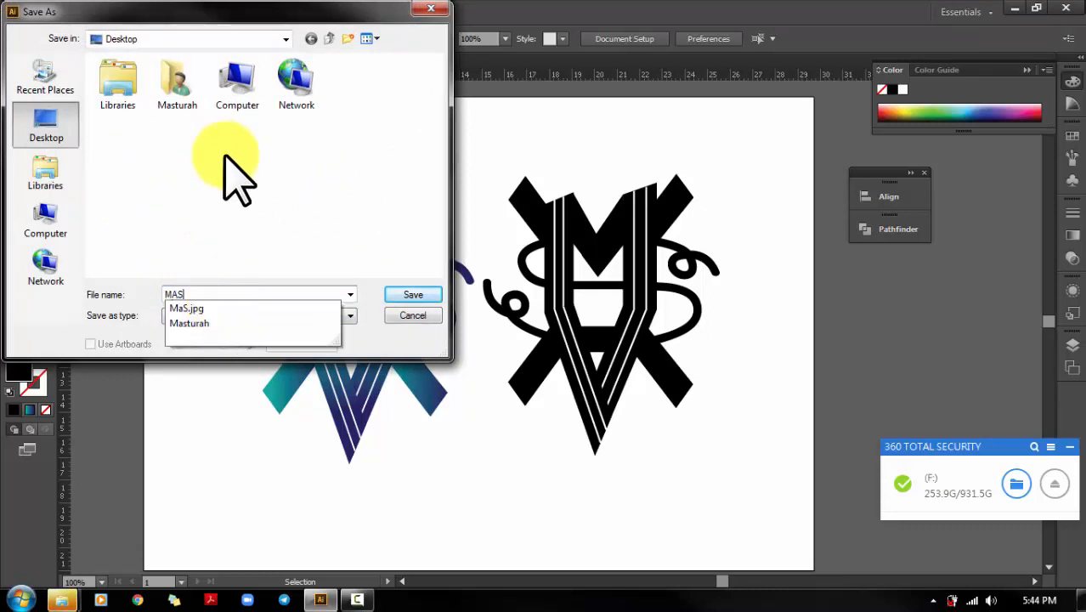
click(246, 316)
click(247, 317)
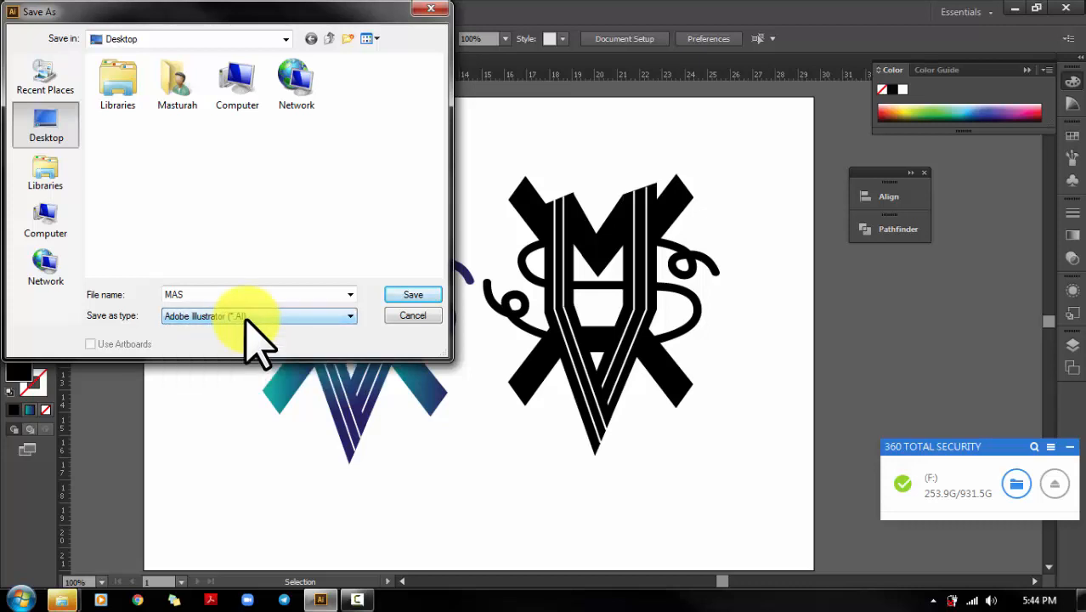
click(246, 316)
click(251, 316)
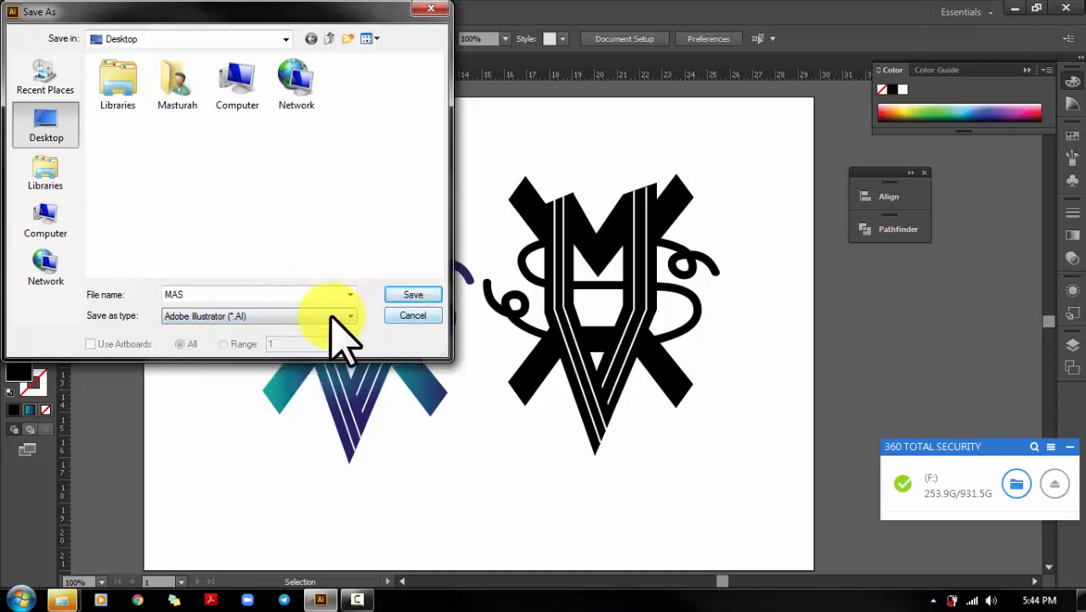
click(339, 316)
click(410, 320)
click(410, 317)
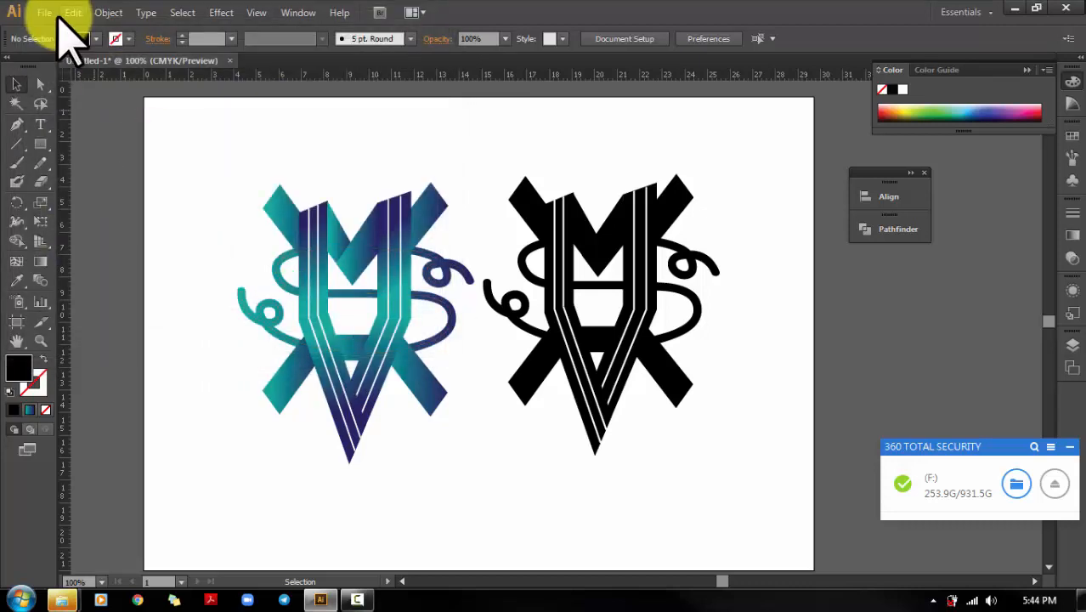
Export the artwork to the Desktop as the PNG file Untitled-1.png, using all artboards.
click(47, 14)
click(46, 13)
click(47, 14)
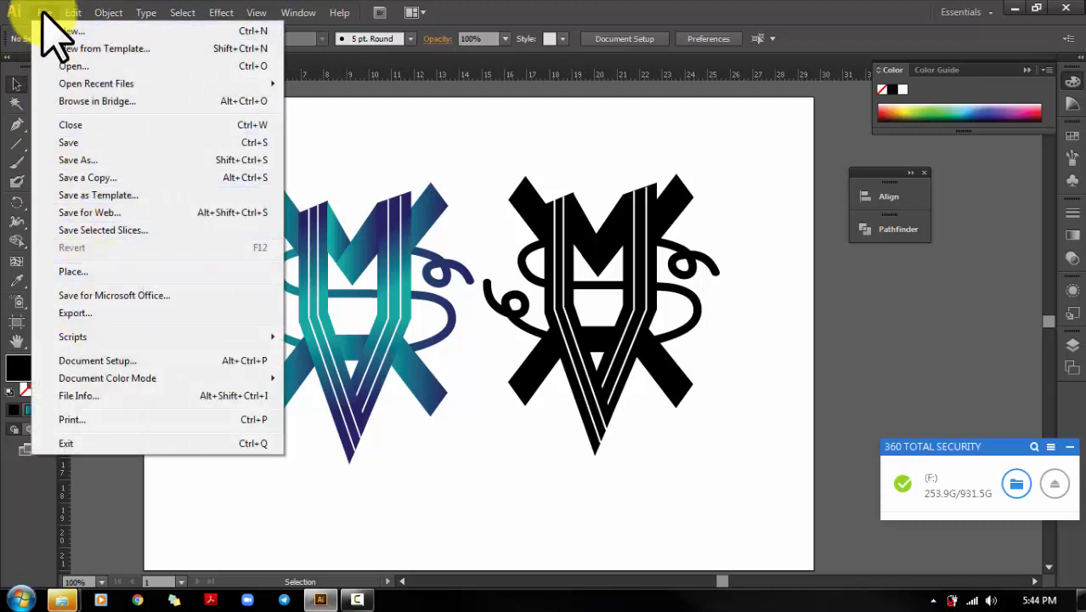
click(87, 315)
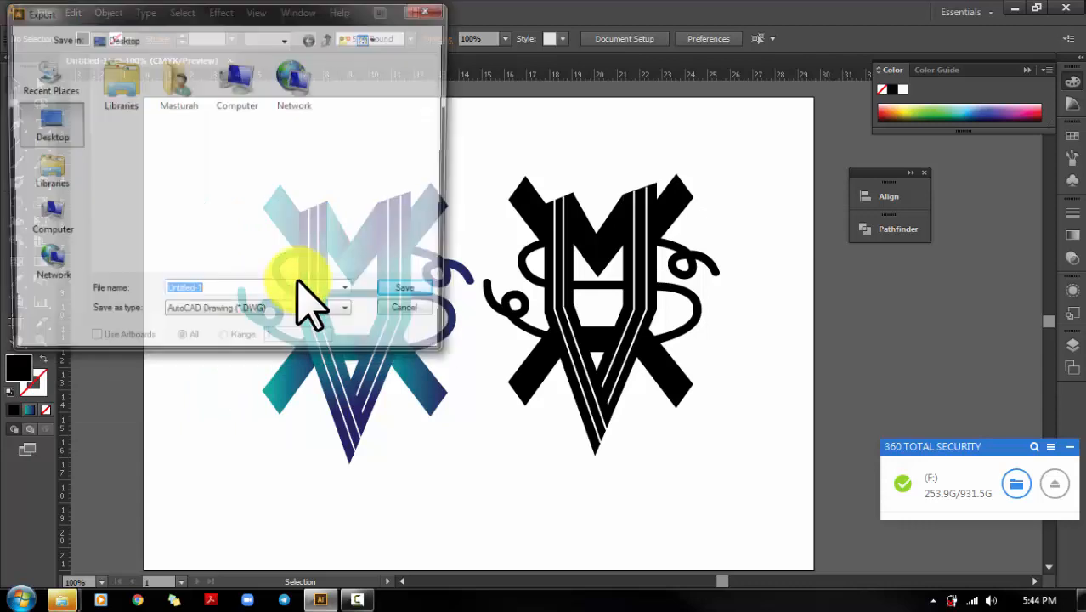
click(217, 316)
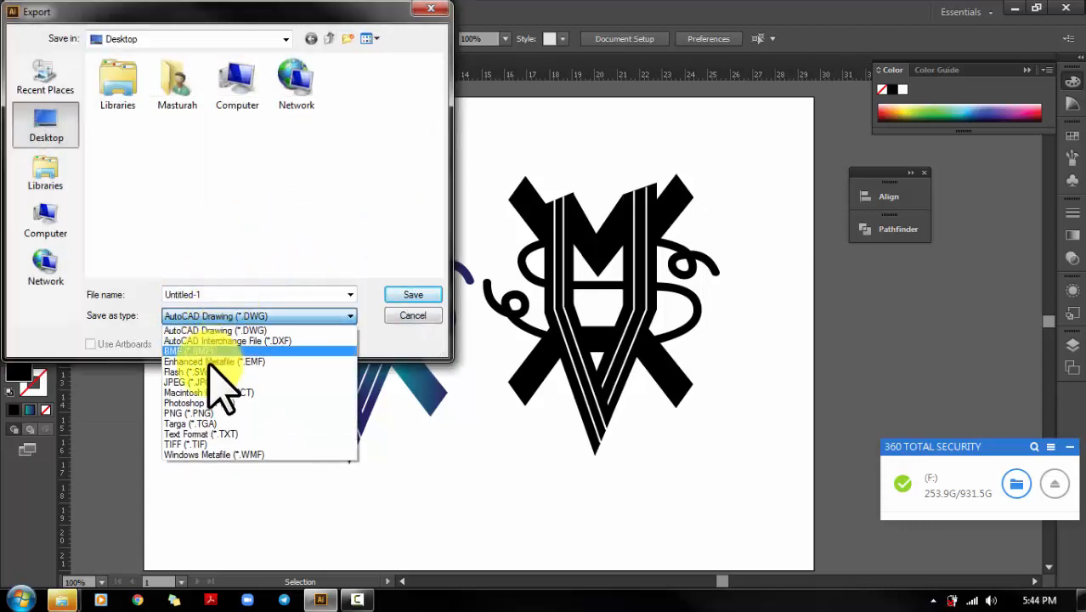
click(200, 414)
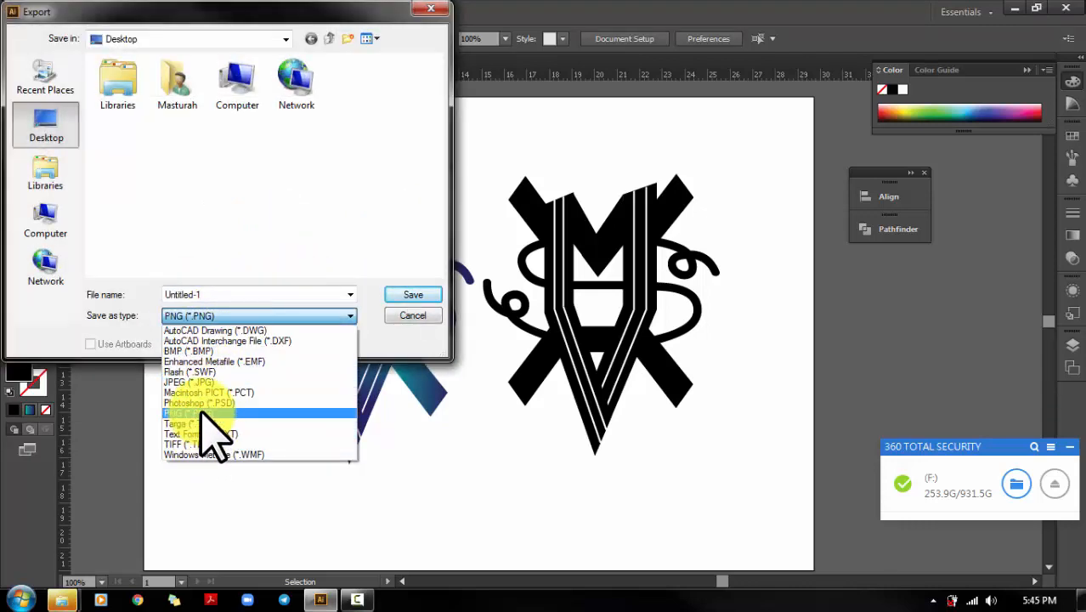
click(213, 319)
click(214, 318)
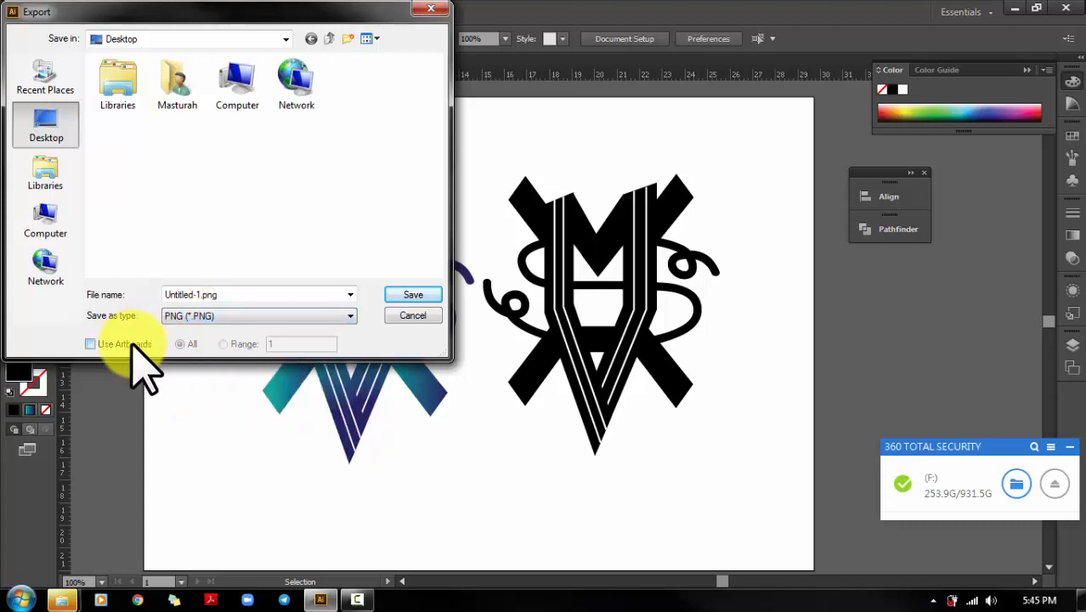
click(92, 346)
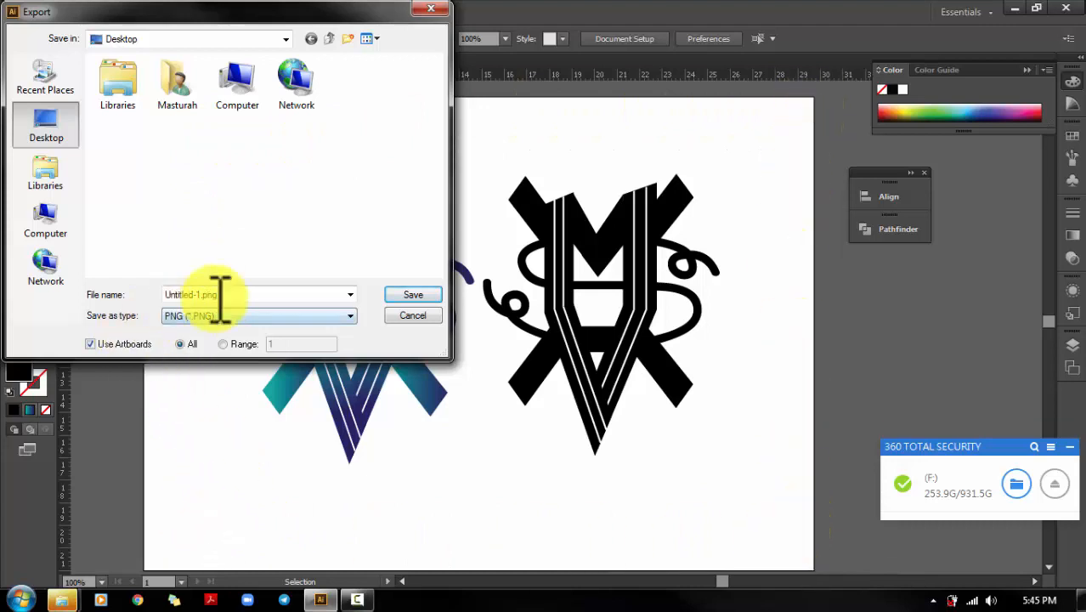
click(390, 296)
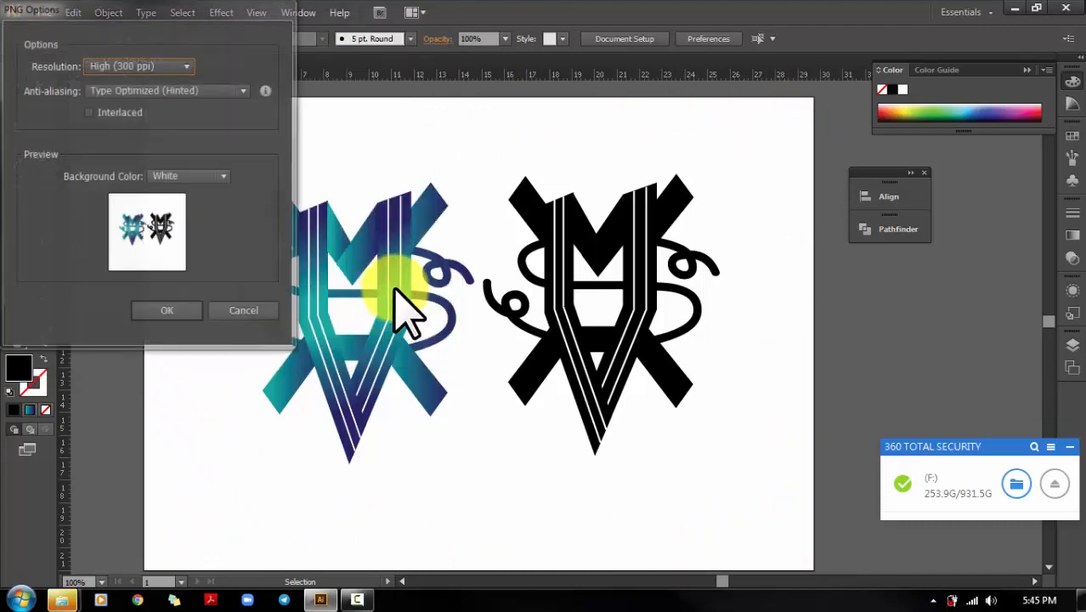
Keep the PNG resolution at High (300 ppi), set the background colour to Transparent, and confirm the export options.
click(140, 66)
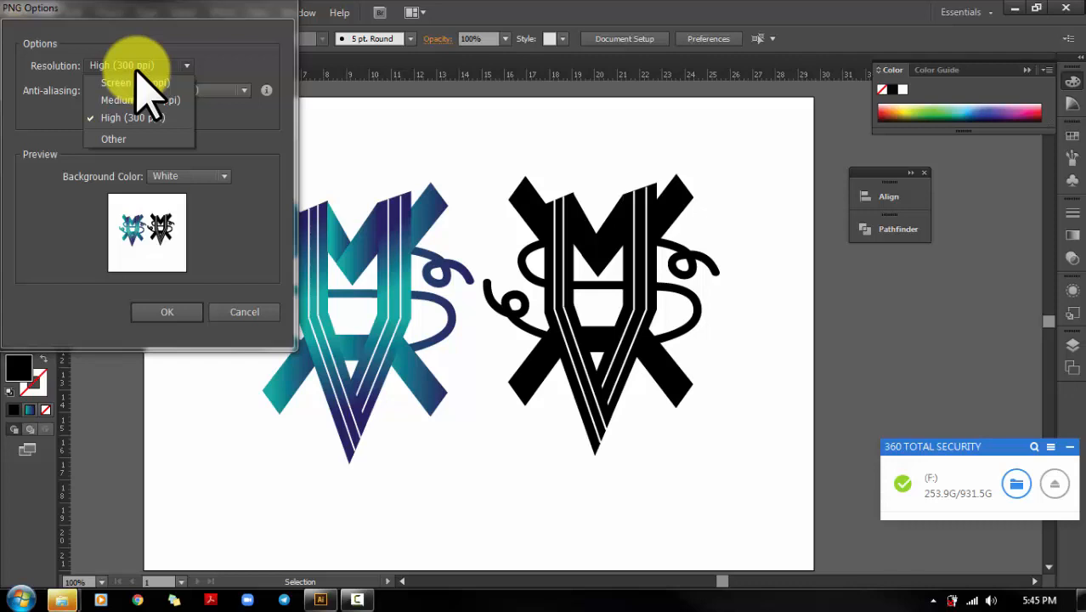
click(138, 68)
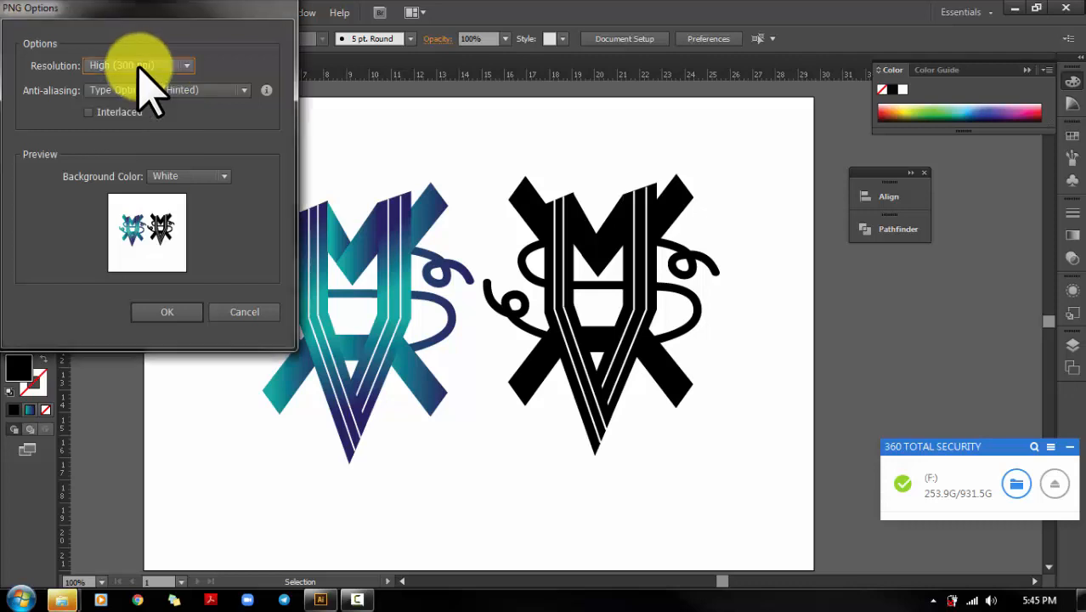
click(180, 179)
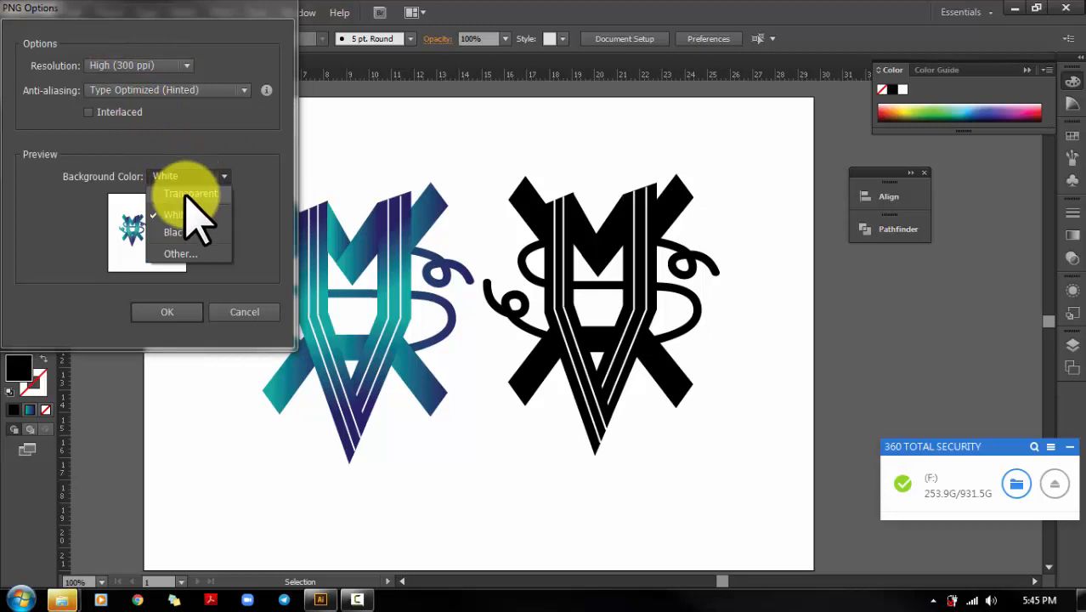
click(185, 193)
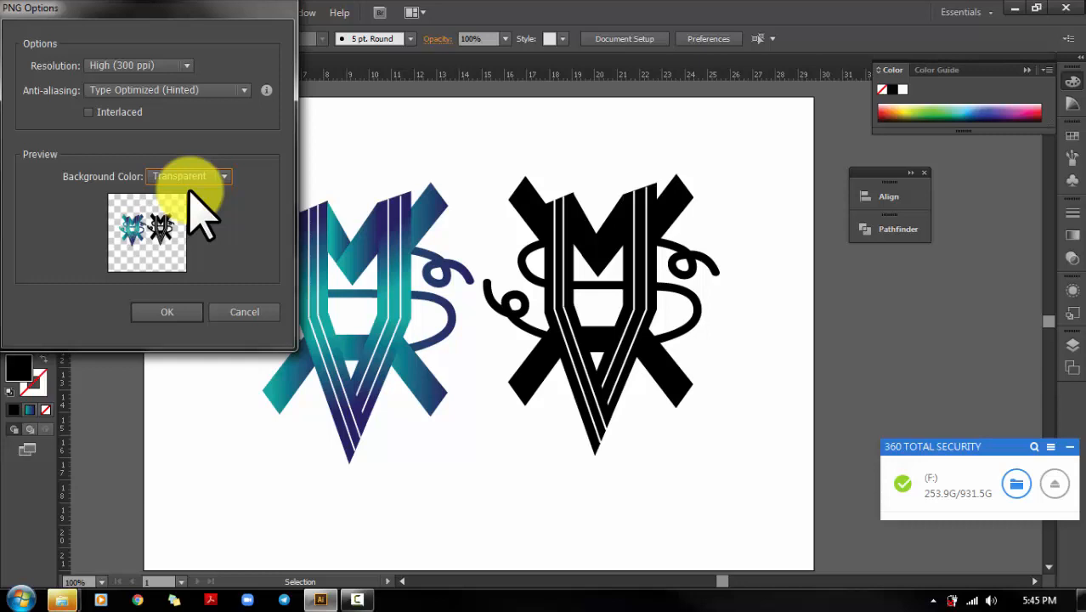
click(193, 180)
click(189, 207)
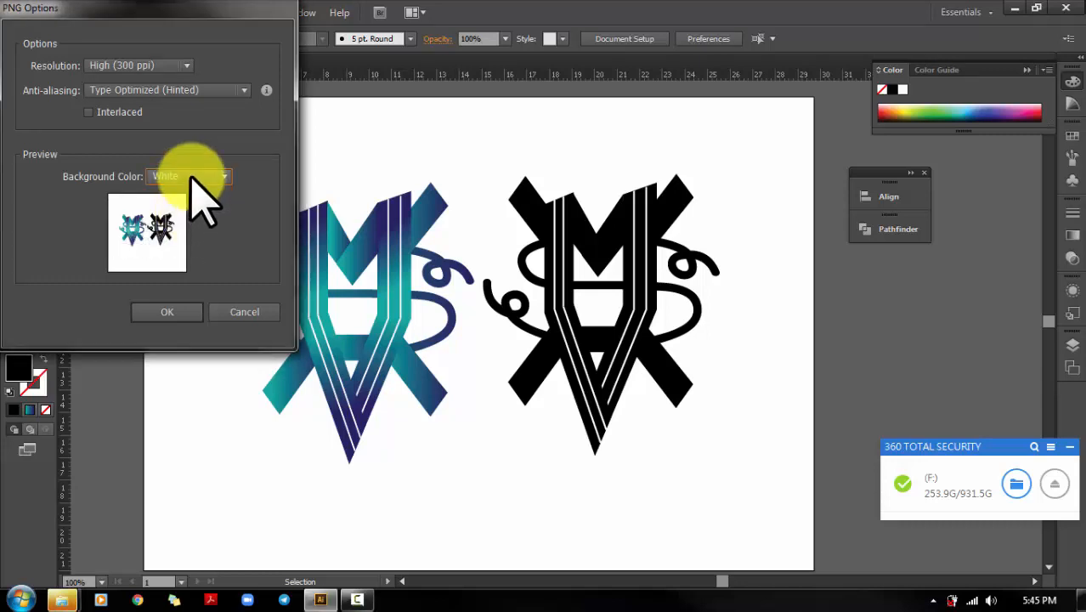
click(191, 177)
click(198, 194)
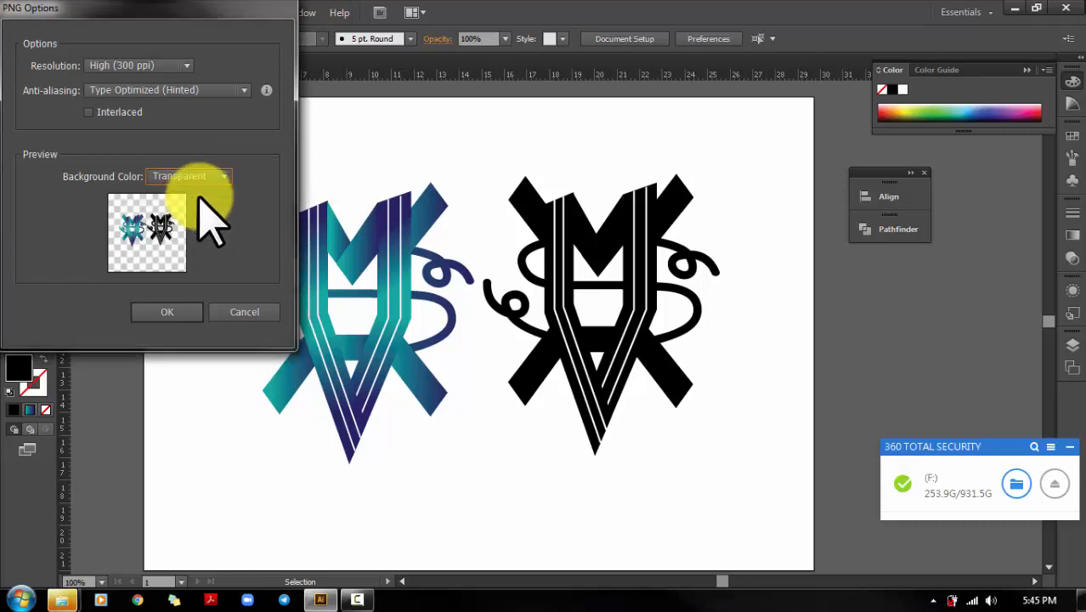
click(170, 311)
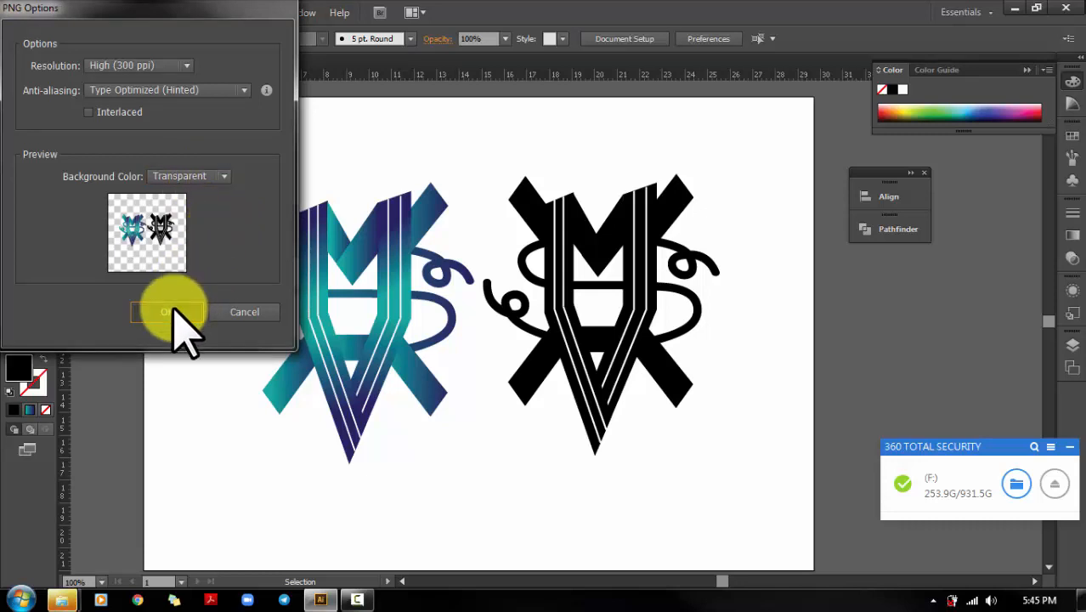